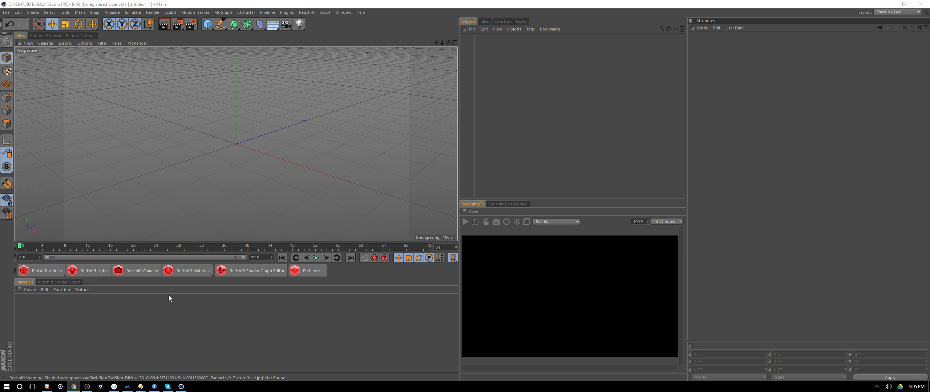
# Merge the fun_taxi.c4d file from the Taxi_Assets folder into the scene and dismiss the plugin warning.
pyautogui.click(473, 30)
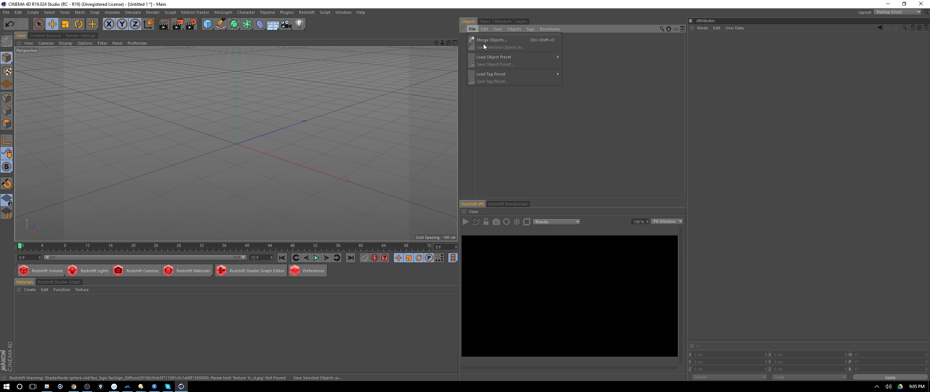
pyautogui.click(490, 40)
pyautogui.click(301, 76)
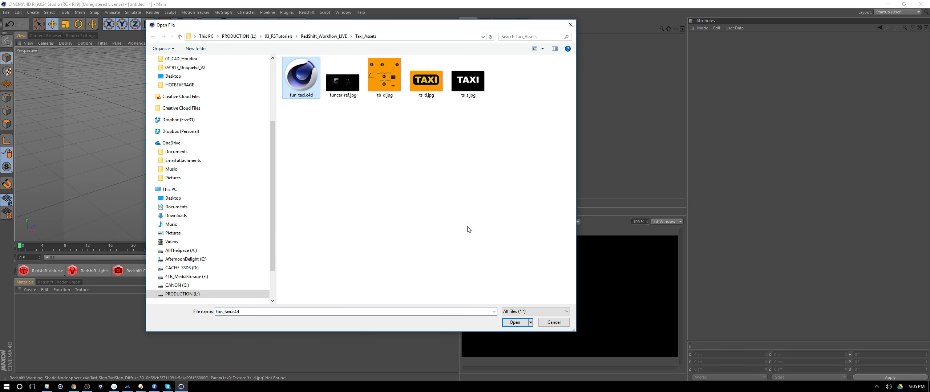
pyautogui.click(516, 322)
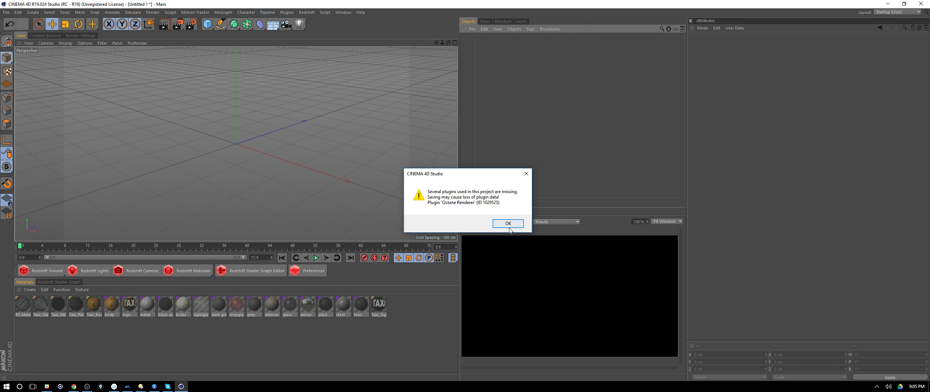
pyautogui.click(508, 224)
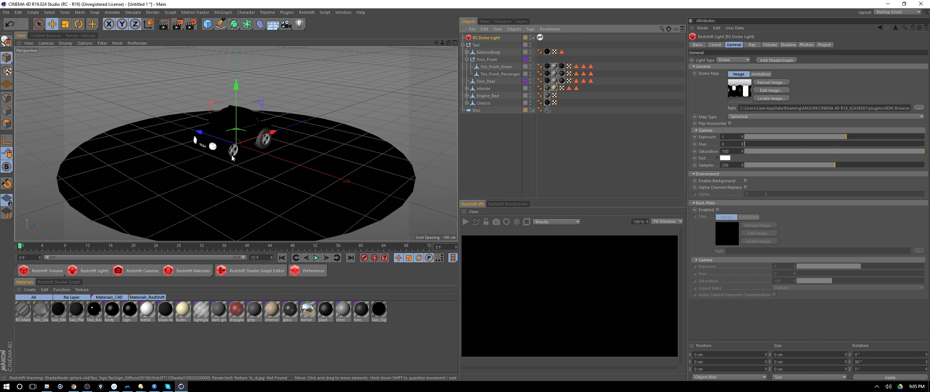
# Delete the imported RS Dome Light from the scene.
pyautogui.keyDown('alt'); pyautogui.moveTo(231, 156); pyautogui.dragTo(247, 166); pyautogui.keyUp('alt')
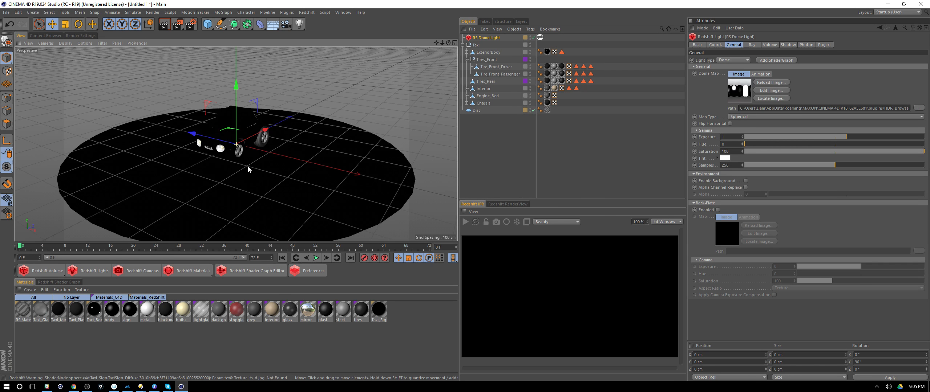
pyautogui.scroll(2, 247, 166)
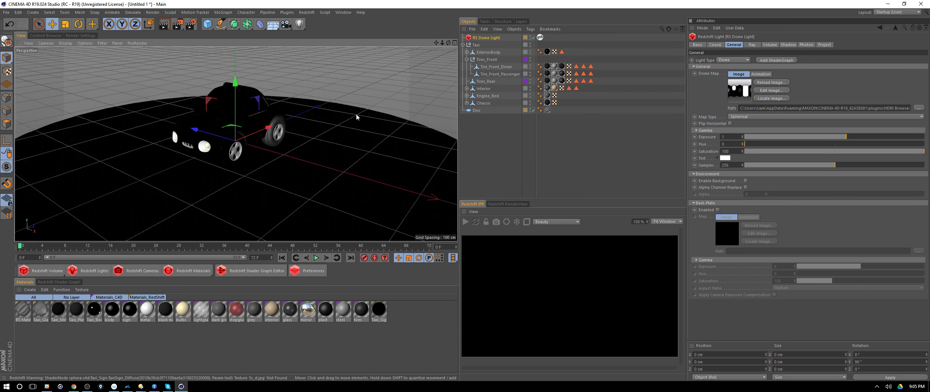
pyautogui.press('Delete')
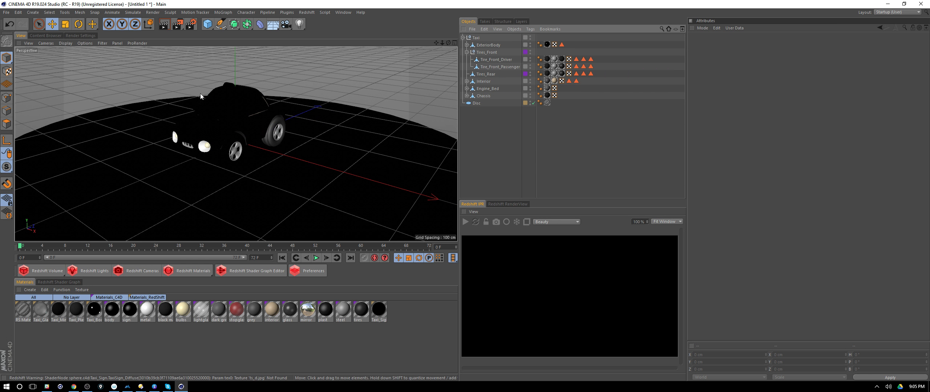
# Set the viewport display to Quick Shading and frame the taxi from a lower front angle.
pyautogui.rightClick(56, 51)
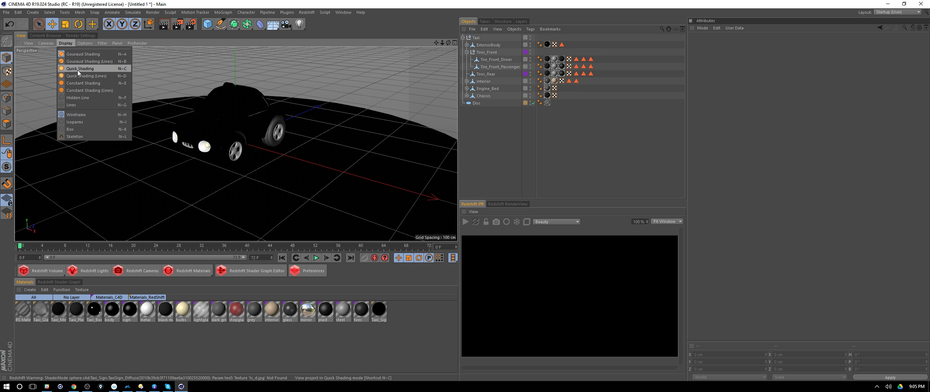
pyautogui.click(124, 70)
pyautogui.keyDown('alt'); pyautogui.moveTo(283, 136); pyautogui.dragTo(244, 114); pyautogui.keyUp('alt')
pyautogui.scroll(4, 240, 112)
pyautogui.keyDown('alt'); pyautogui.moveTo(239, 112); pyautogui.dragTo(228, 120, button='middle'); pyautogui.keyUp('alt')
pyautogui.scroll(-3, 218, 127)
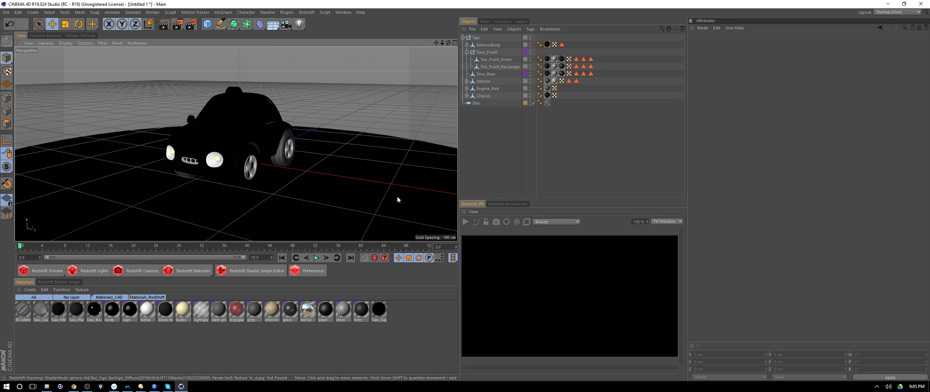
# Render a preview of the taxi in the perspective view, accept the asset error list, and return to the normal display.
pyautogui.click(85, 36)
pyautogui.click(61, 51)
pyautogui.click(55, 59)
pyautogui.click(21, 36)
pyautogui.hotkey('ctrl', 'r')
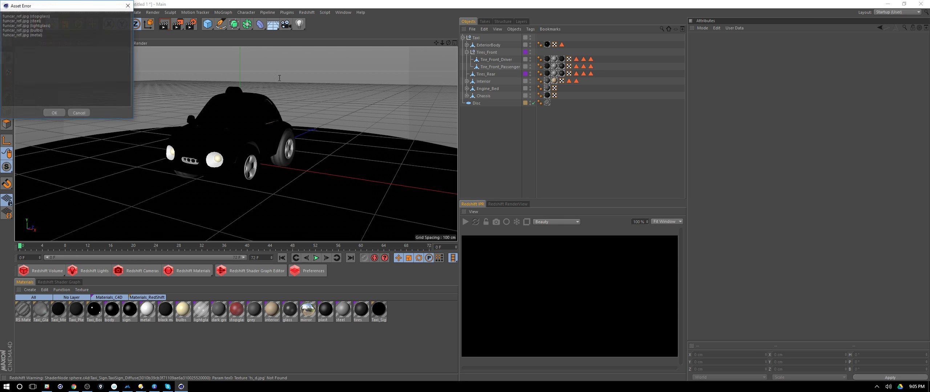
pyautogui.click(61, 112)
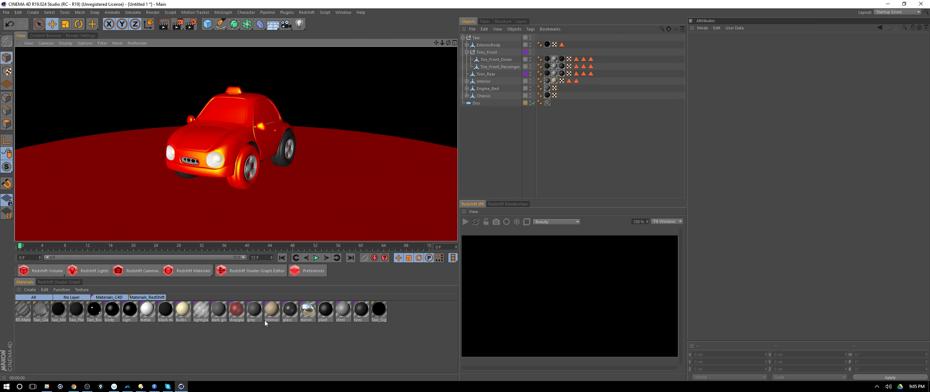
pyautogui.click(237, 336)
pyautogui.click(498, 127)
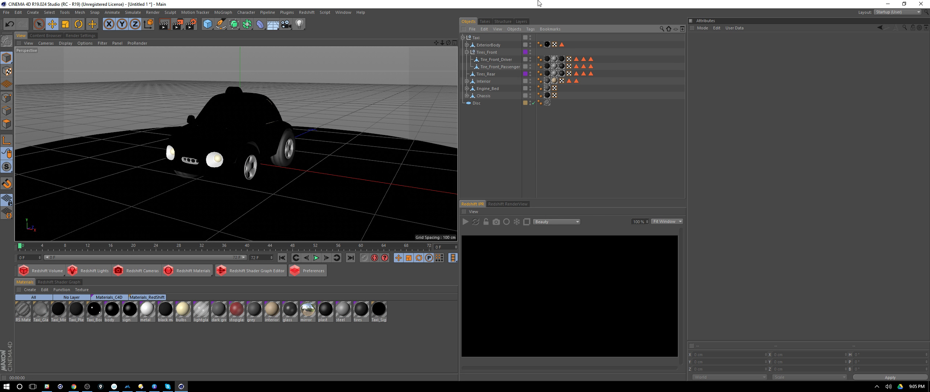
# Add a Redshift Dome Light to the scene and start the Redshift IPR render.
pyautogui.click(485, 46)
pyautogui.click(470, 54)
pyautogui.click(103, 272)
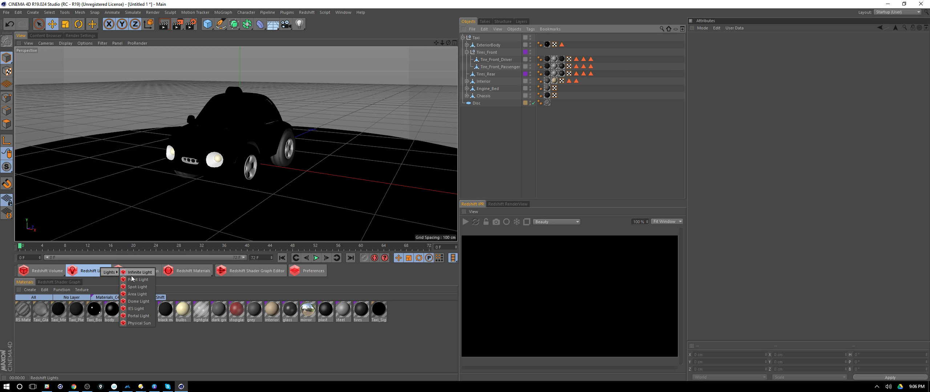
pyautogui.click(132, 301)
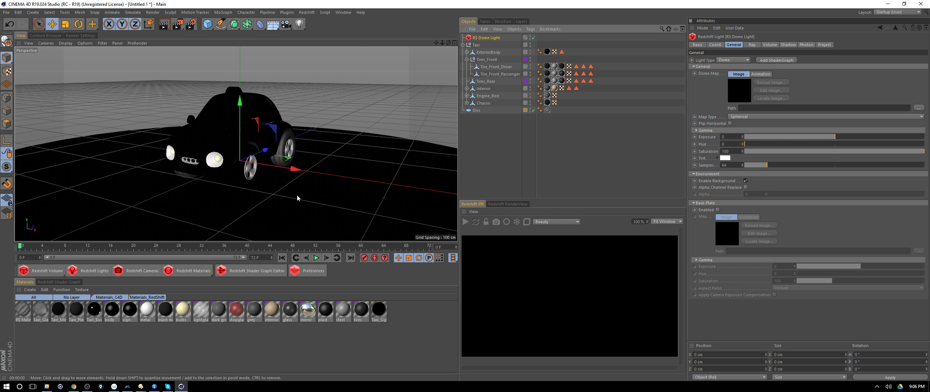
pyautogui.click(465, 222)
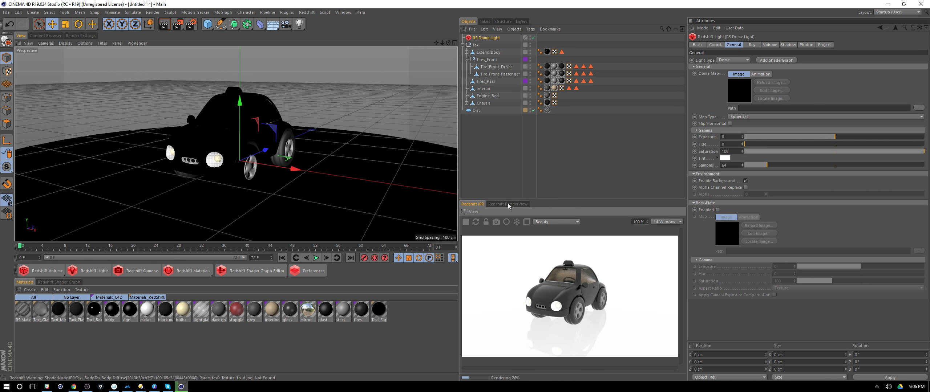
# Examine the child objects of the taxi's ExteriorBody, Tires_Front, Interior and Chassis, and the material tag on ExteriorBody.
pyautogui.click(574, 53)
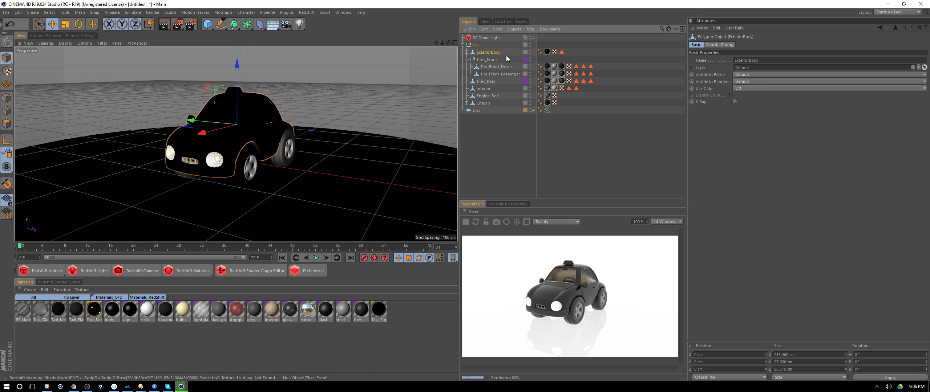
pyautogui.click(467, 59)
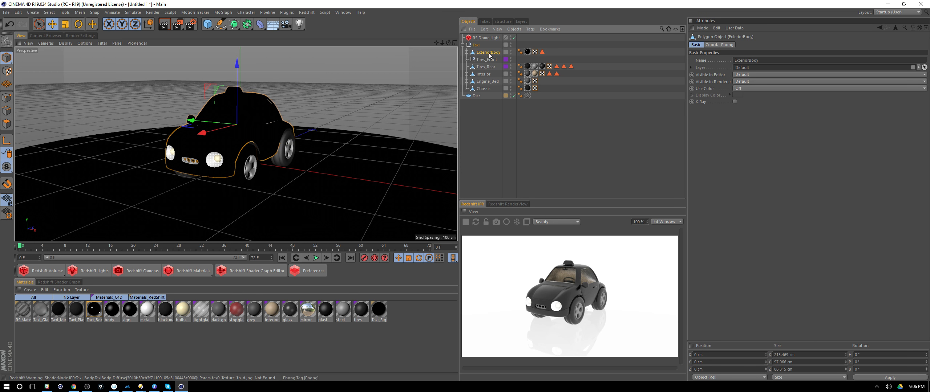
pyautogui.click(466, 53)
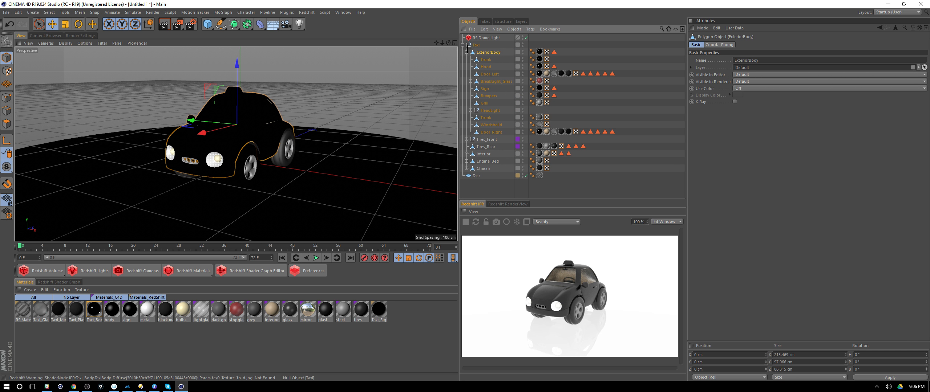
pyautogui.click(466, 52)
pyautogui.click(467, 59)
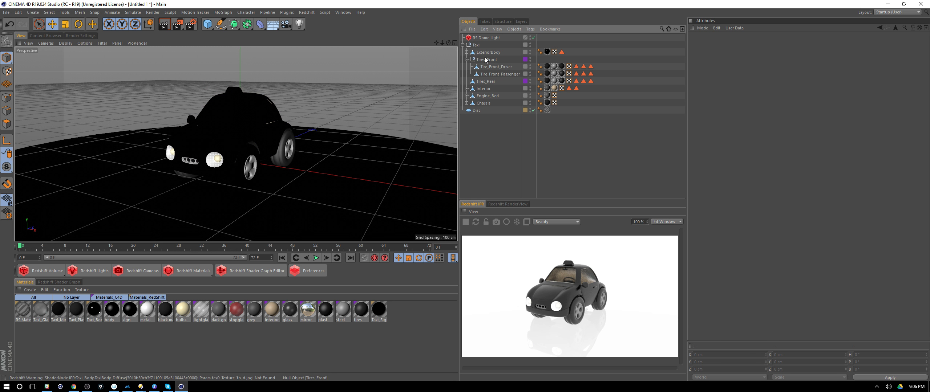
pyautogui.click(467, 60)
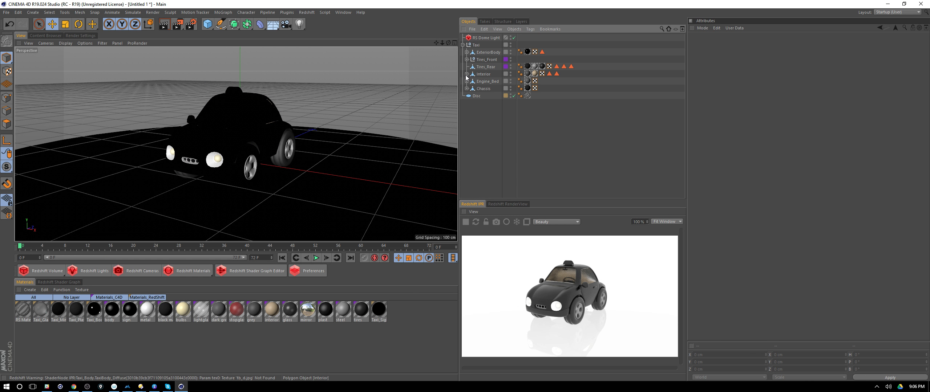
pyautogui.click(466, 74)
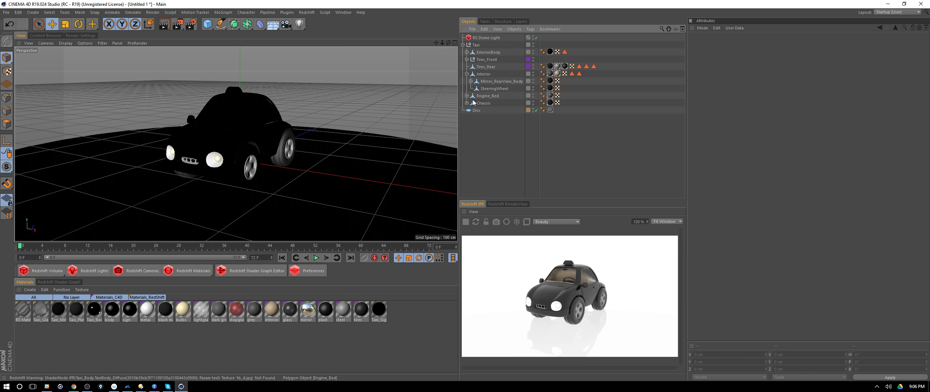
pyautogui.click(467, 74)
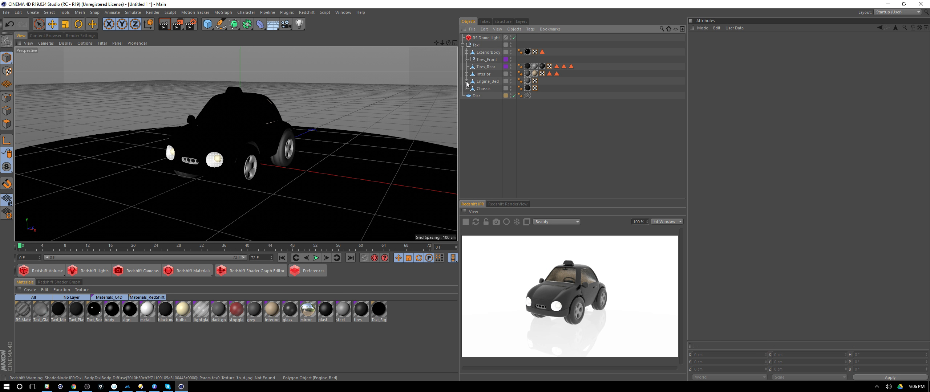
pyautogui.click(466, 88)
pyautogui.click(466, 89)
pyautogui.click(527, 52)
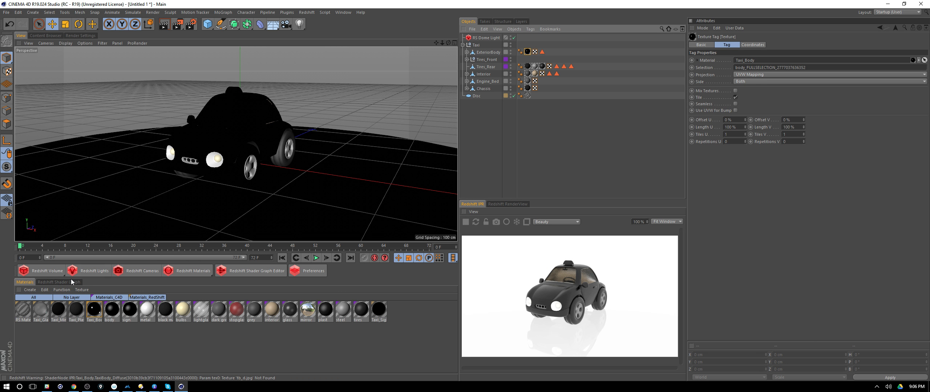
pyautogui.doubleClick(31, 336)
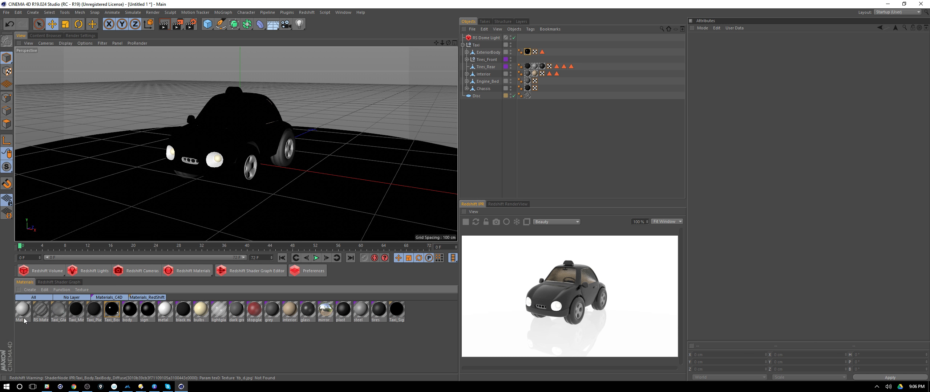
pyautogui.click(25, 320)
pyautogui.press('Delete')
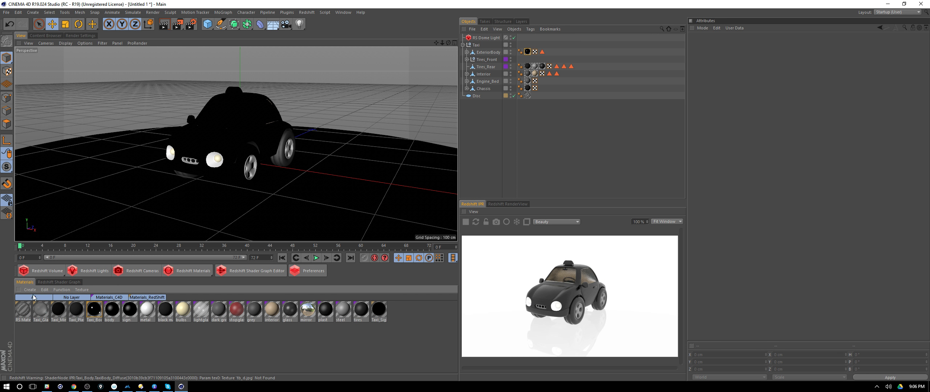
pyautogui.click(30, 289)
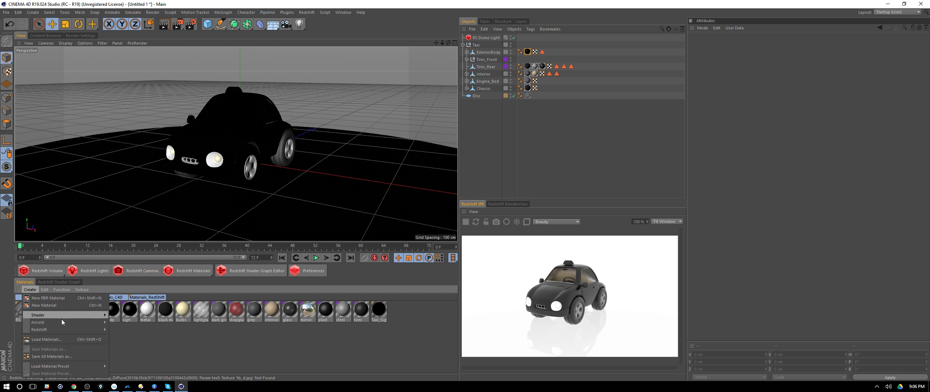
pyautogui.moveTo(59, 328)
pyautogui.moveTo(123, 331)
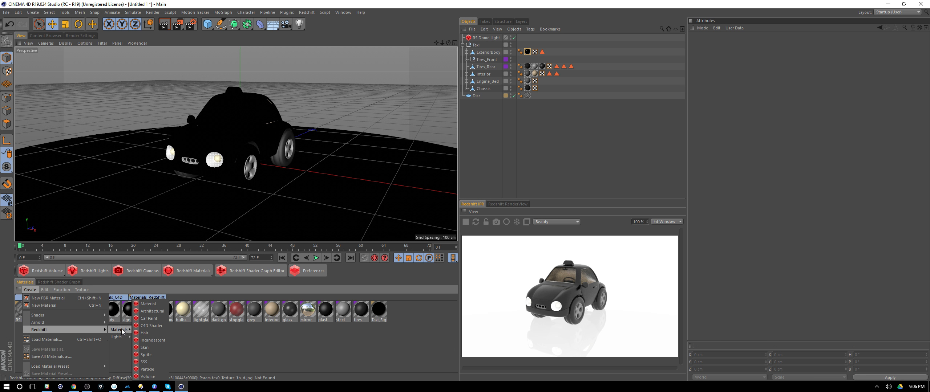
pyautogui.click(231, 340)
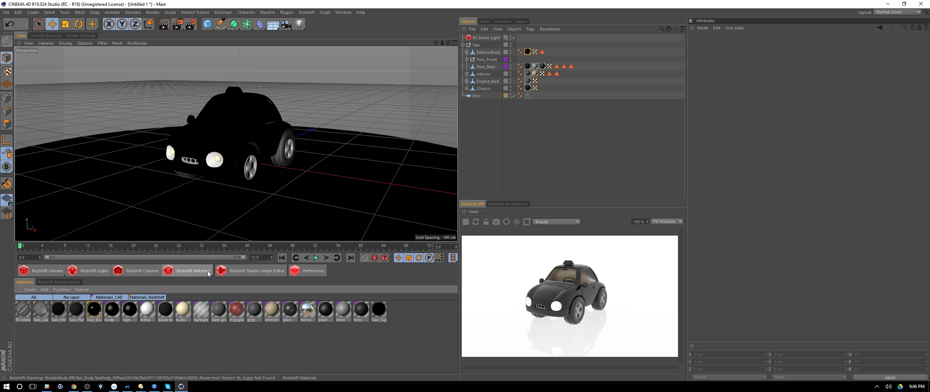
pyautogui.click(311, 13)
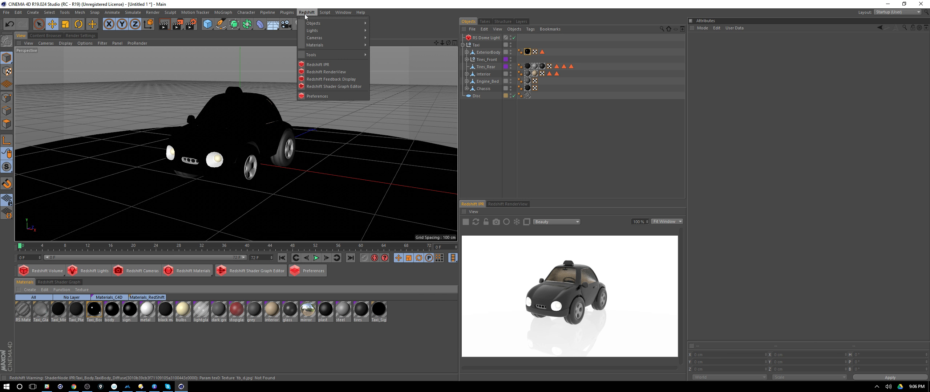
pyautogui.click(308, 2)
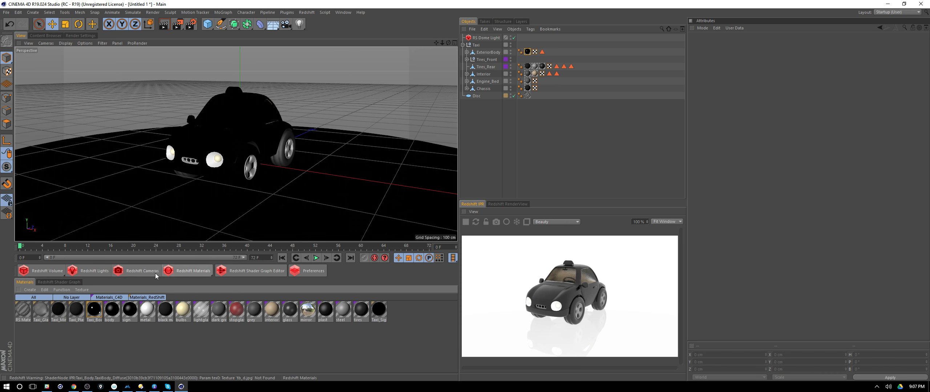
# Create a standard Redshift material and assign it to the ExteriorBody's texture tag in place of the existing material.
pyautogui.click(201, 273)
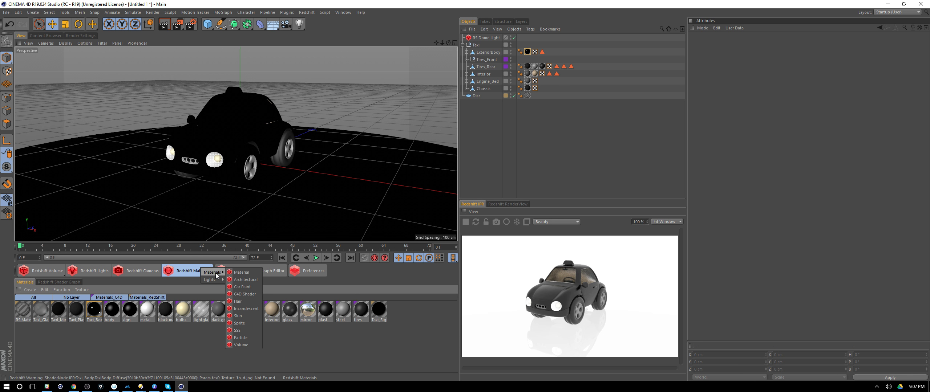
pyautogui.click(241, 272)
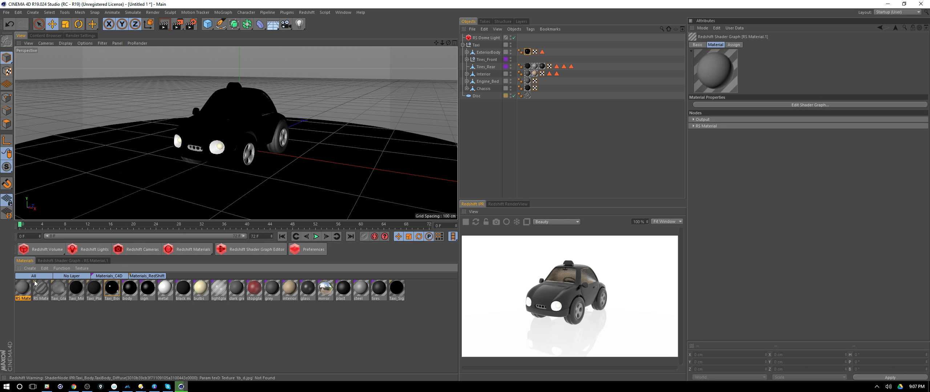
pyautogui.moveTo(26, 293)
pyautogui.mouseDown()
pyautogui.moveTo(229, 291)
pyautogui.moveTo(531, 55)
pyautogui.moveTo(276, 189)
pyautogui.moveTo(31, 300)
pyautogui.moveTo(586, 62)
pyautogui.moveTo(527, 52)
pyautogui.mouseUp()
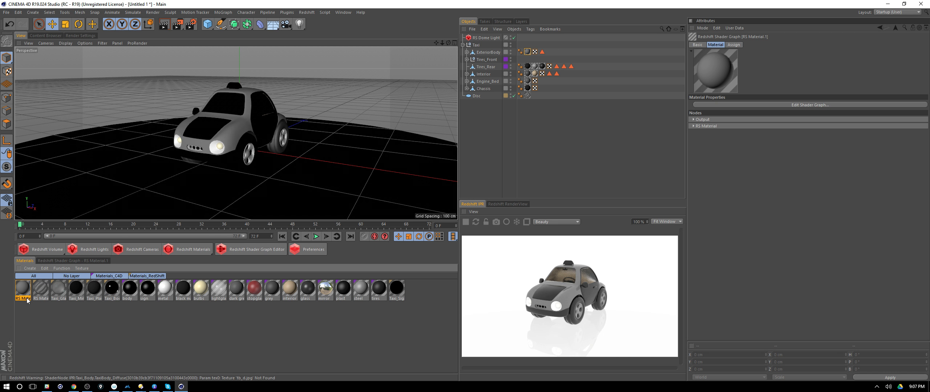
# Rename the new Redshift material as Taxi Body.
pyautogui.write('T')
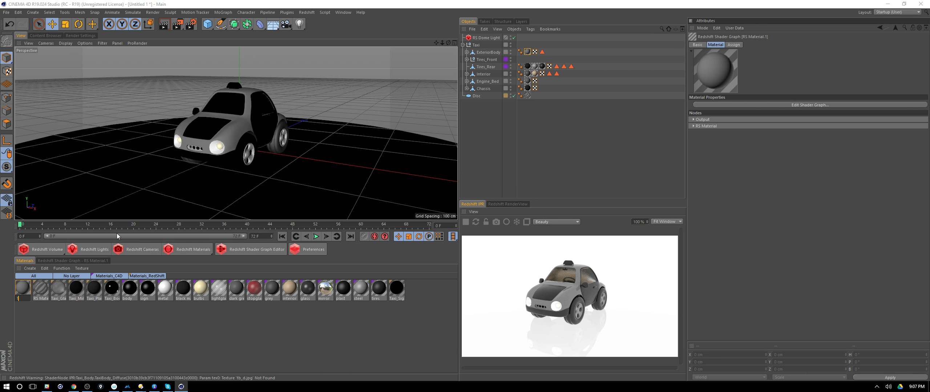
pyautogui.write('axi Body')
pyautogui.press('Return')
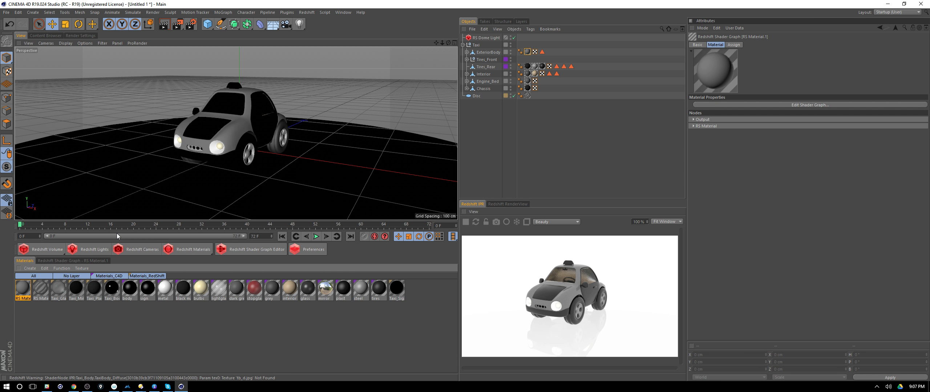
# Expand the ExteriorBody group and try to select the texture tags and objects that use the taxi body material.
pyautogui.click(467, 52)
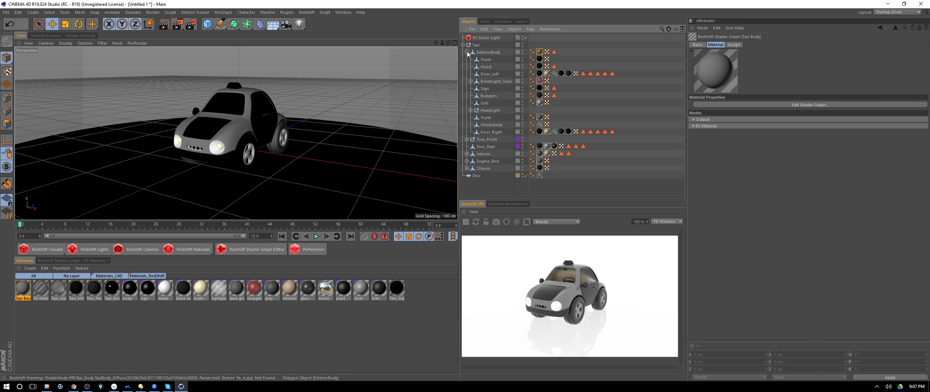
pyautogui.click(539, 59)
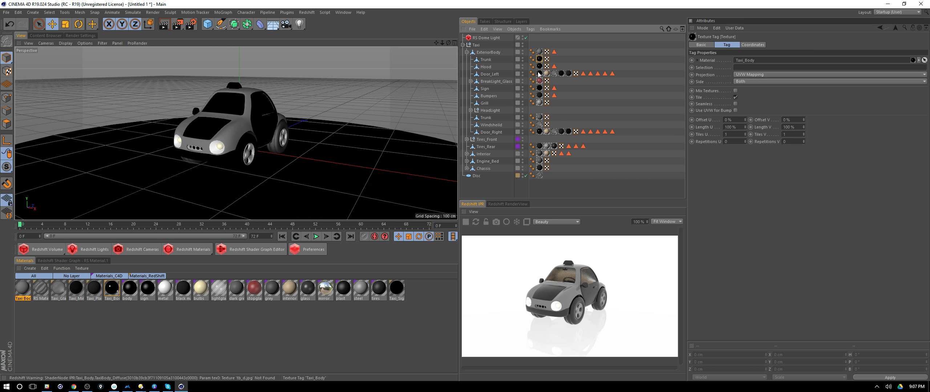
pyautogui.keyDown('shift'); pyautogui.click(540, 73); pyautogui.keyUp('shift')
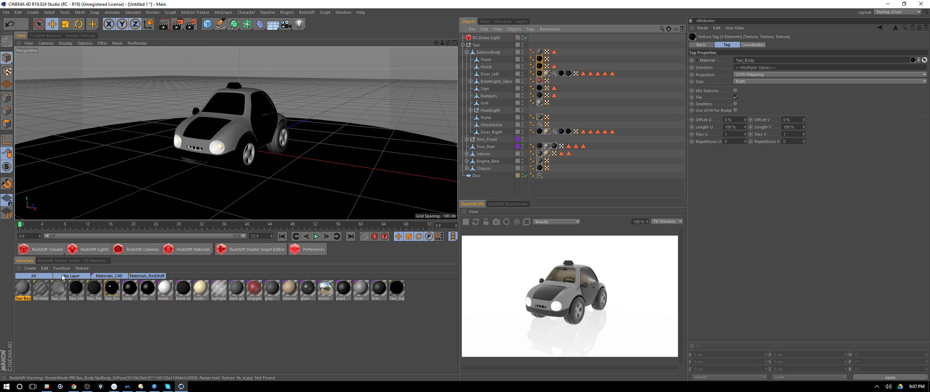
pyautogui.click(62, 268)
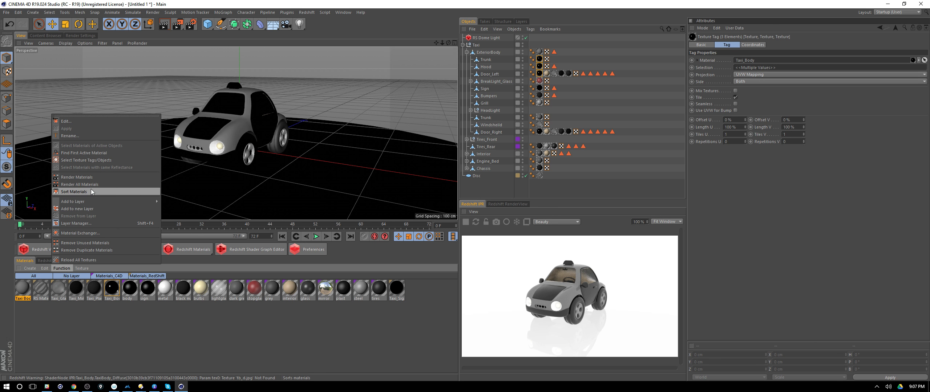
pyautogui.click(104, 160)
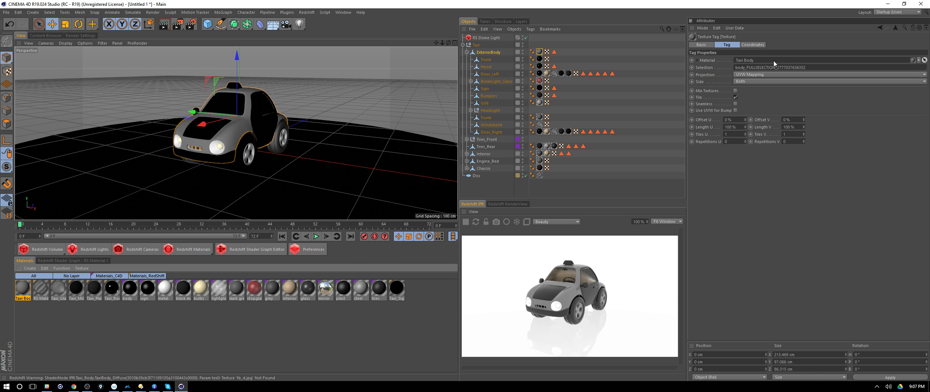
pyautogui.moveTo(23, 289); pyautogui.dragTo(760, 54)
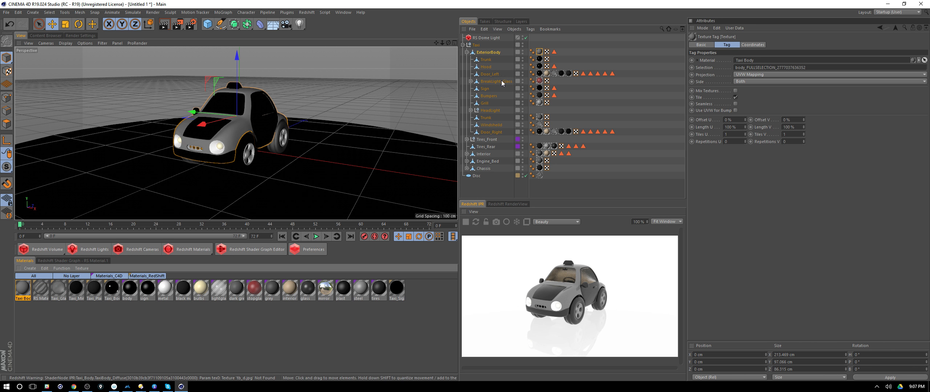
pyautogui.click(539, 59)
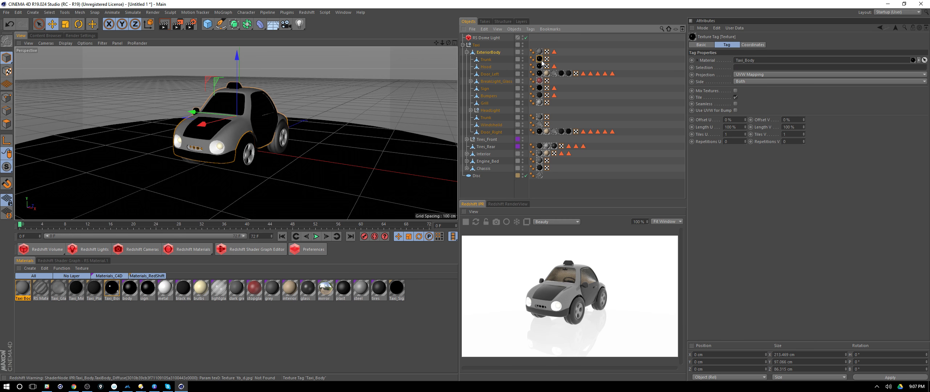
pyautogui.click(62, 268)
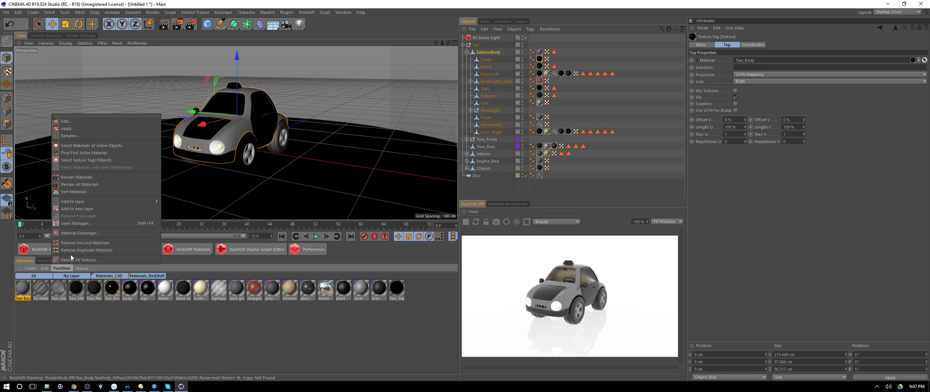
pyautogui.click(80, 160)
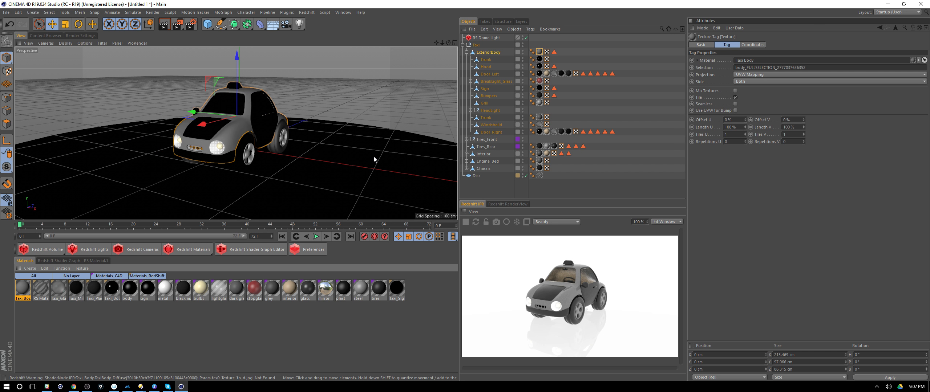
# Assign the Taxi Body material to the first texture tags of the Trunk, Hood and Door_Left.
pyautogui.click(541, 61)
pyautogui.keyDown('shift'); pyautogui.click(540, 75); pyautogui.keyUp('shift')
pyautogui.moveTo(23, 295); pyautogui.dragTo(540, 60)
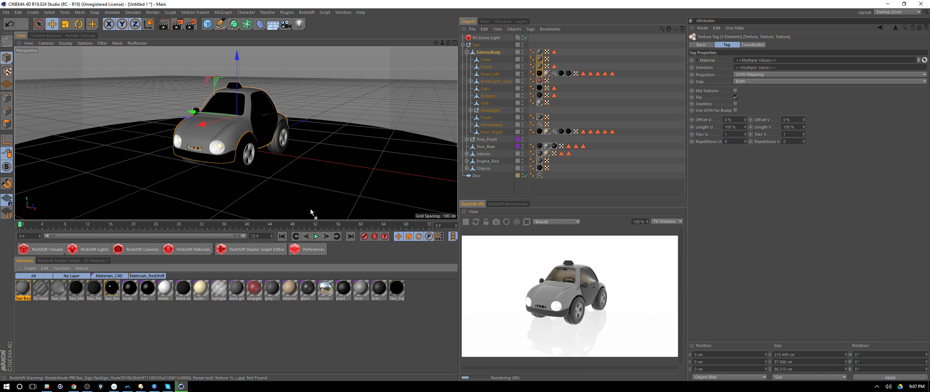
pyautogui.click(404, 68)
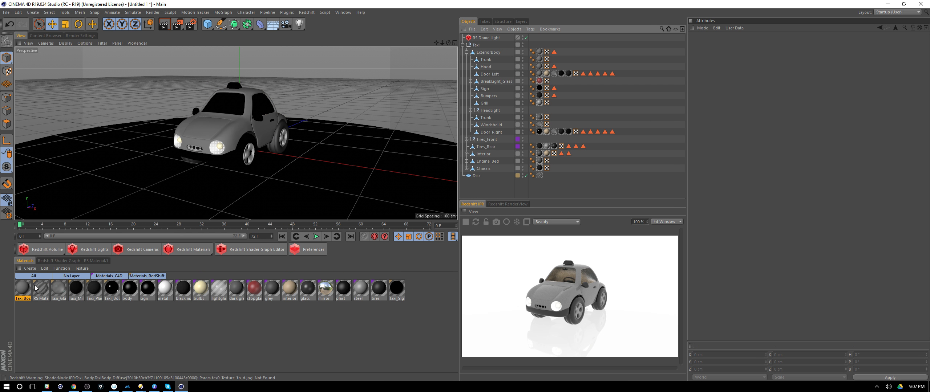
# Open the Taxi Body material for editing and expand its Output and RS Material settings.
pyautogui.moveTo(23, 288); pyautogui.dragTo(23, 288)
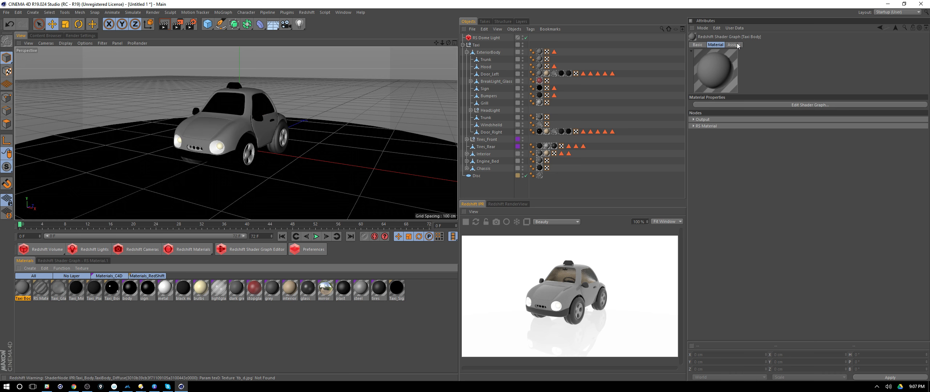
pyautogui.doubleClick(22, 288)
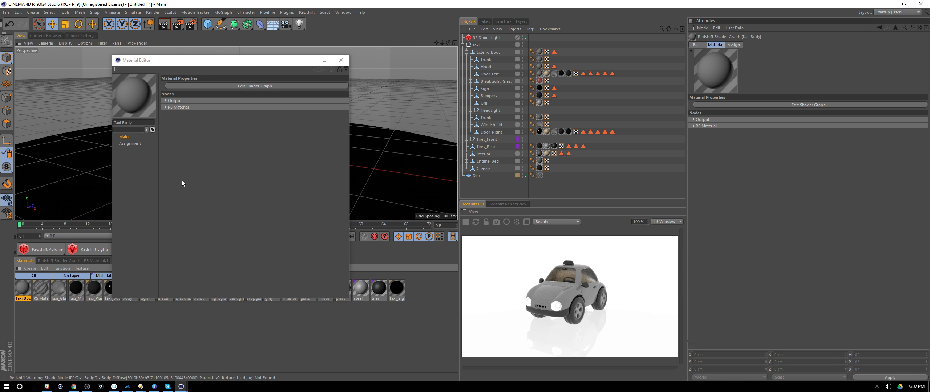
pyautogui.moveTo(187, 65); pyautogui.dragTo(231, 49)
pyautogui.click(210, 85)
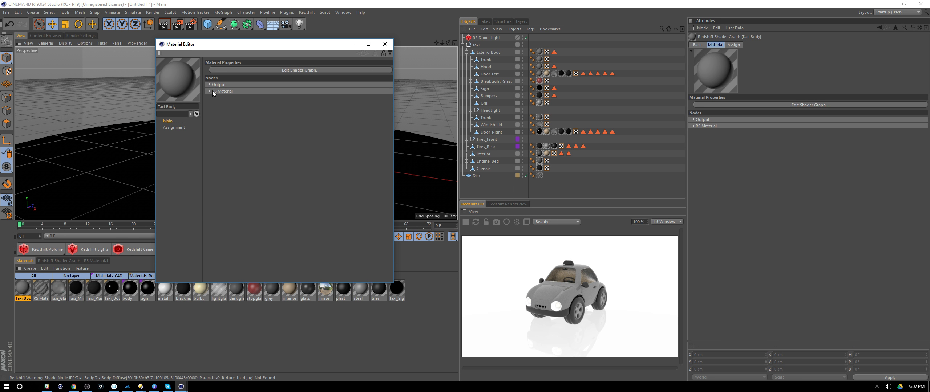
pyautogui.click(226, 117)
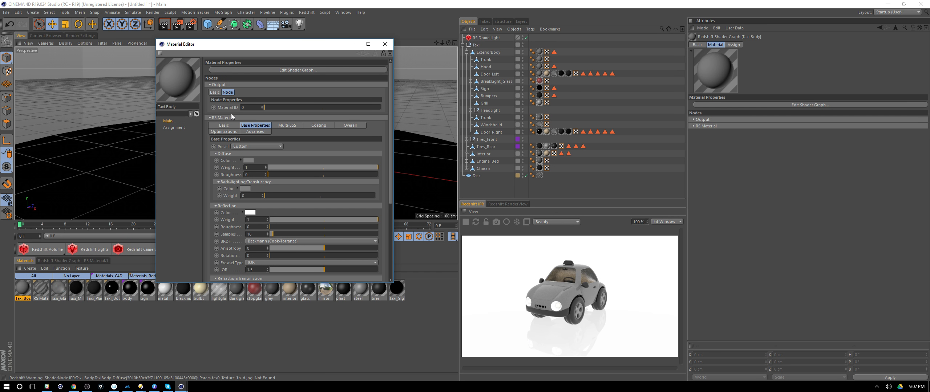
# Create a default Cinema 4D material to compare its channels with the Redshift settings, and return to the Taxi Body material.
pyautogui.click(59, 295)
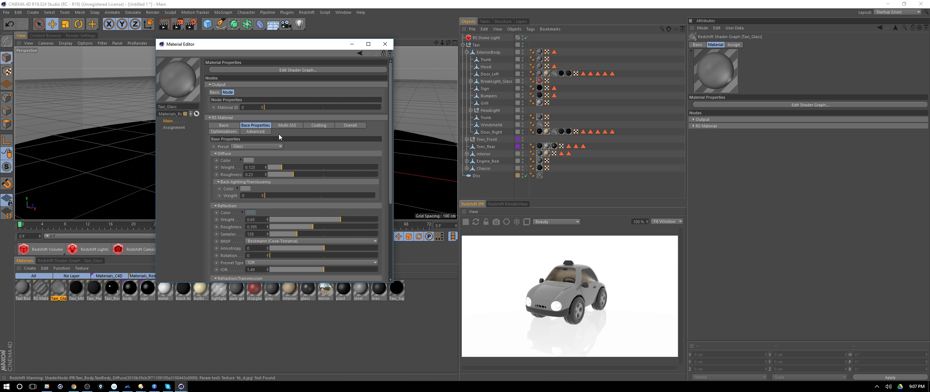
pyautogui.click(42, 319)
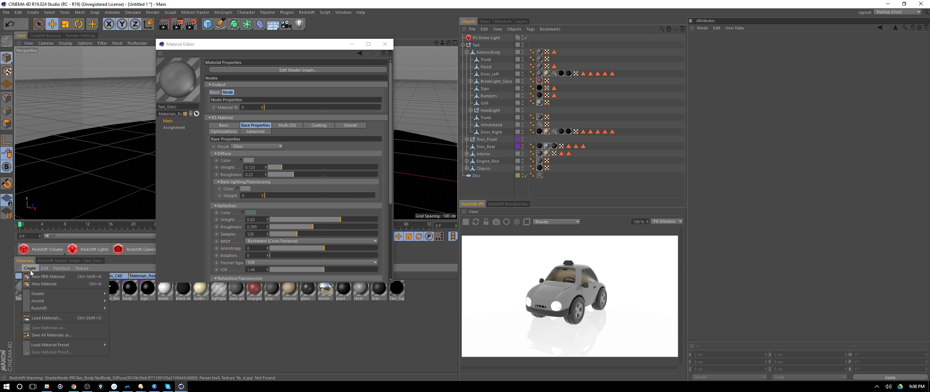
pyautogui.doubleClick(167, 326)
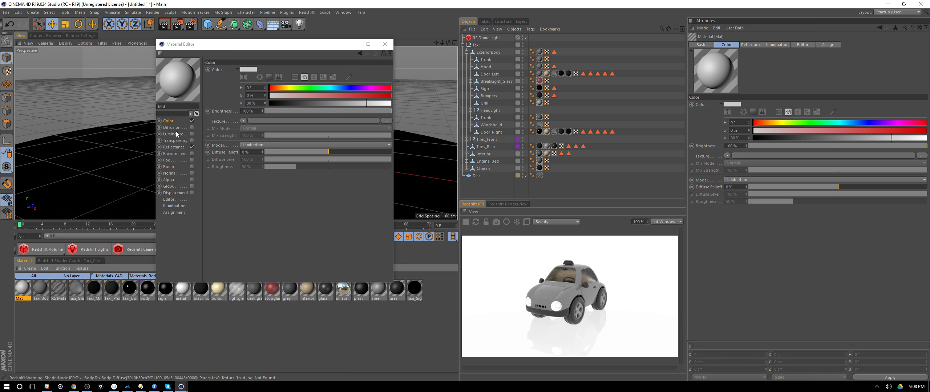
pyautogui.click(40, 289)
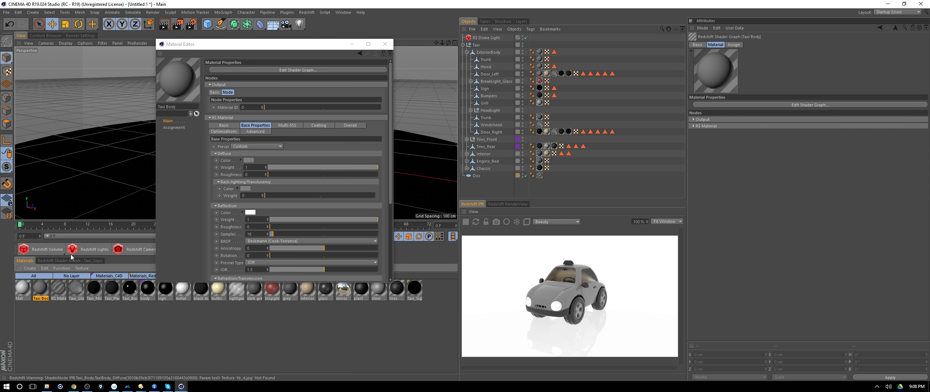
# Examine the Taxi Body material's Basic, Multi-SSS, Coating and Overall settings and return to Base Properties.
pyautogui.moveTo(309, 45); pyautogui.dragTo(297, 7)
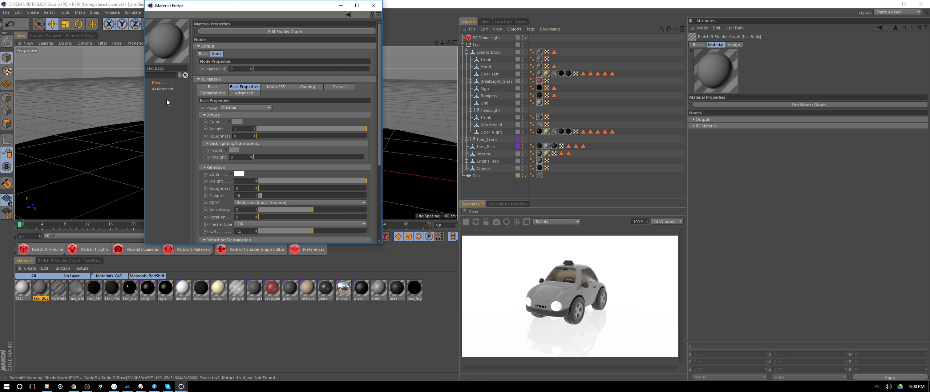
pyautogui.click(212, 86)
pyautogui.click(283, 86)
pyautogui.click(308, 86)
pyautogui.click(338, 91)
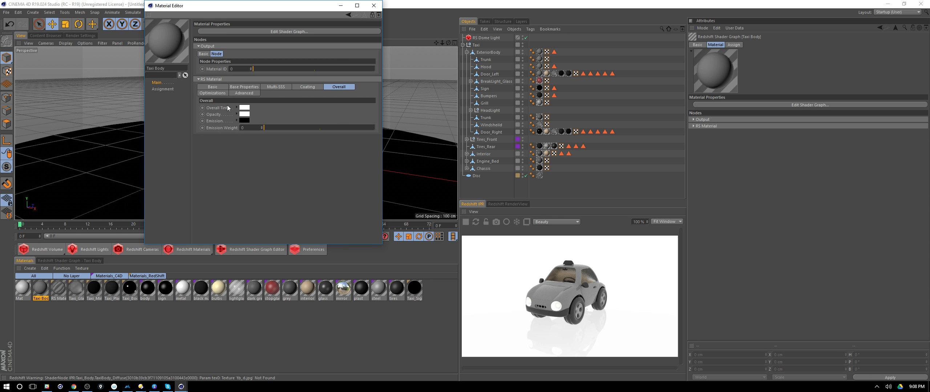
pyautogui.click(244, 87)
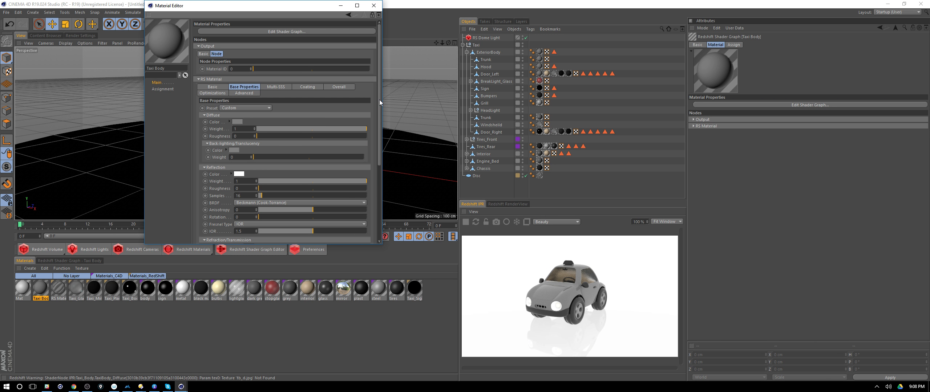
# Set the Taxi Body material's diffuse color to a bright yellow.
pyautogui.moveTo(252, 2); pyautogui.dragTo(470, 13)
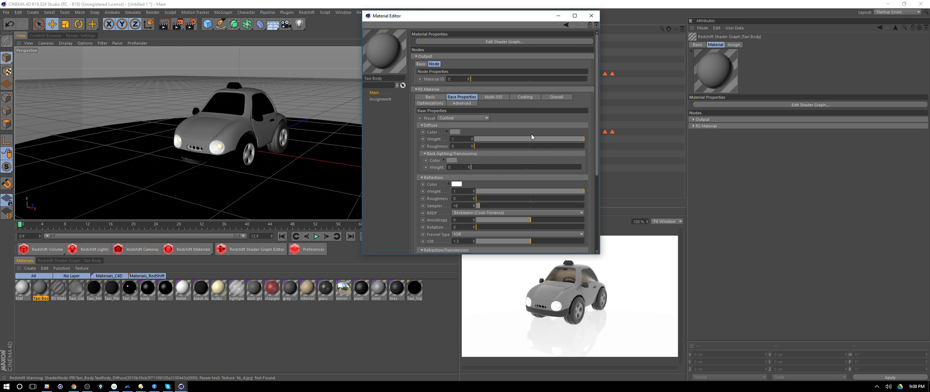
pyautogui.click(455, 132)
pyautogui.moveTo(437, 131); pyautogui.dragTo(484, 145)
pyautogui.click(503, 137)
pyautogui.click(441, 157)
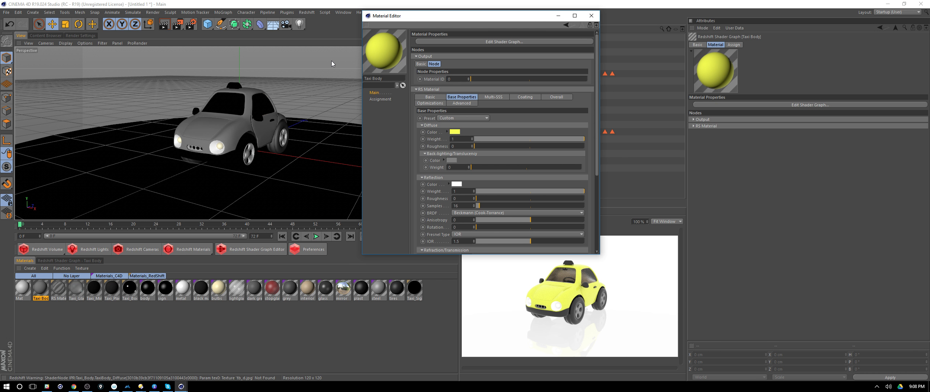
# Open the Taxi Body material's shader graph and enlarge the graph and node settings areas for editing.
pyautogui.moveTo(494, 18); pyautogui.dragTo(408, 15)
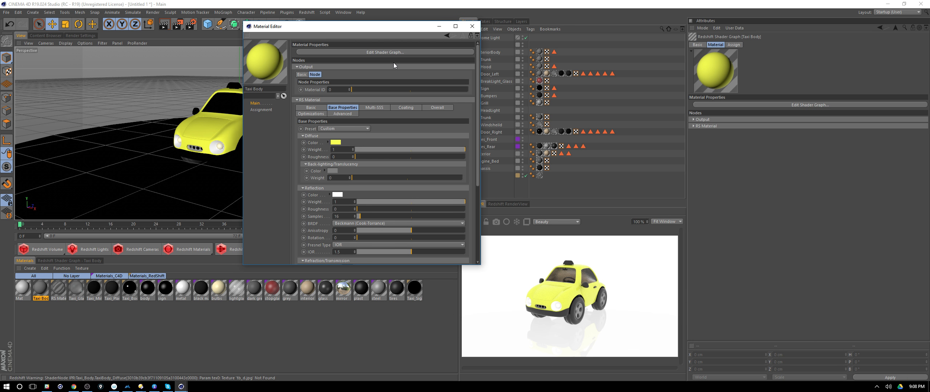
pyautogui.click(410, 52)
pyautogui.moveTo(210, 258); pyautogui.dragTo(221, 131)
pyautogui.moveTo(379, 32); pyautogui.dragTo(761, 90)
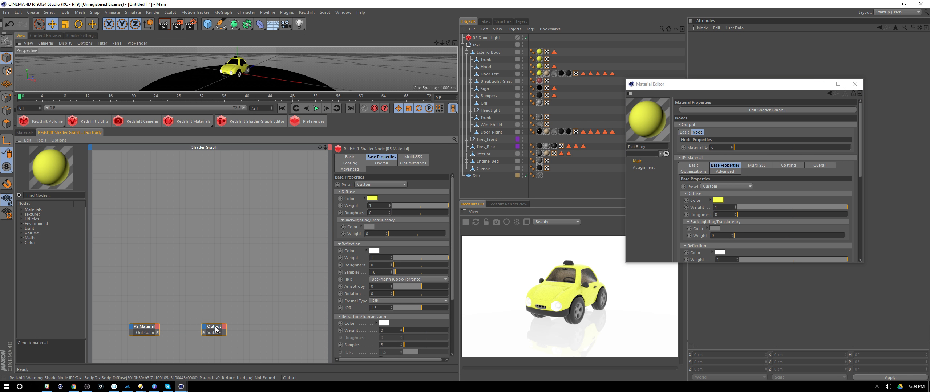
pyautogui.moveTo(211, 324); pyautogui.dragTo(202, 211)
pyautogui.moveTo(332, 220); pyautogui.dragTo(247, 220)
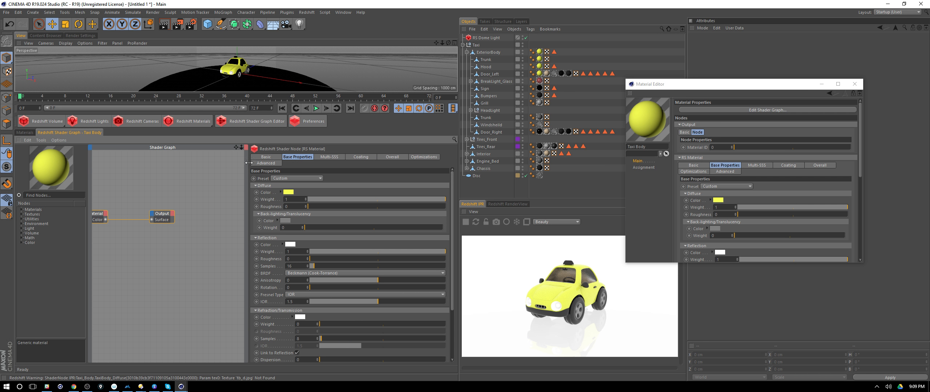
# Arrange the RS Material and Output nodes side by side and add an RS Texture node above them.
pyautogui.moveTo(162, 214); pyautogui.dragTo(193, 211)
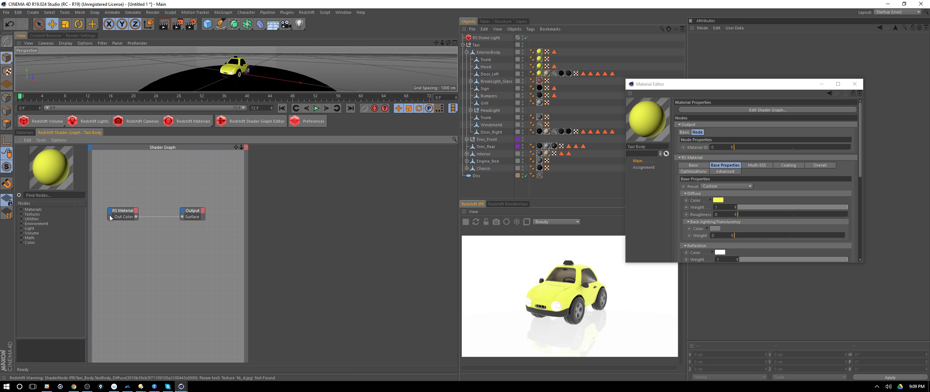
pyautogui.moveTo(120, 213); pyautogui.dragTo(131, 210)
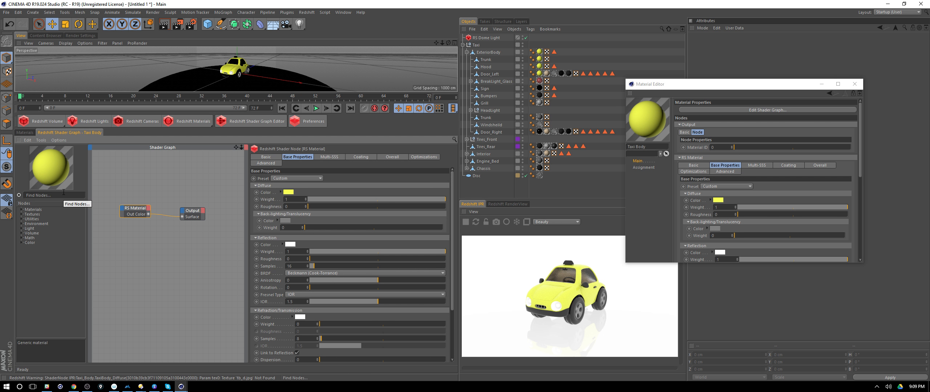
pyautogui.write('text')
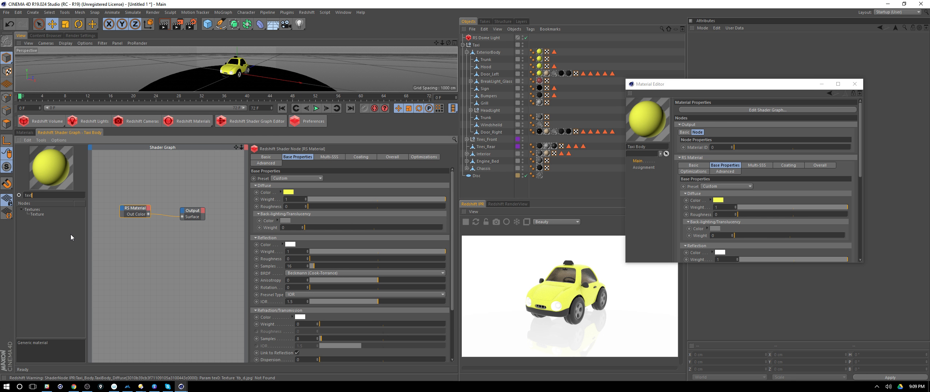
pyautogui.moveTo(81, 215); pyautogui.dragTo(113, 191)
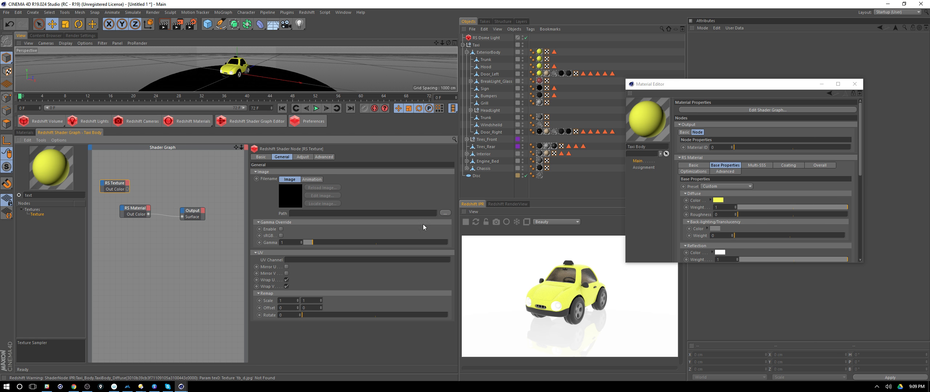
# Load tb_d.jpg from 03_RSTutorials/RedShift_Workflow_LIVE/Taxi_Assets on the PRODUCTION (L:) drive as the RS Texture node's image.
pyautogui.click(444, 214)
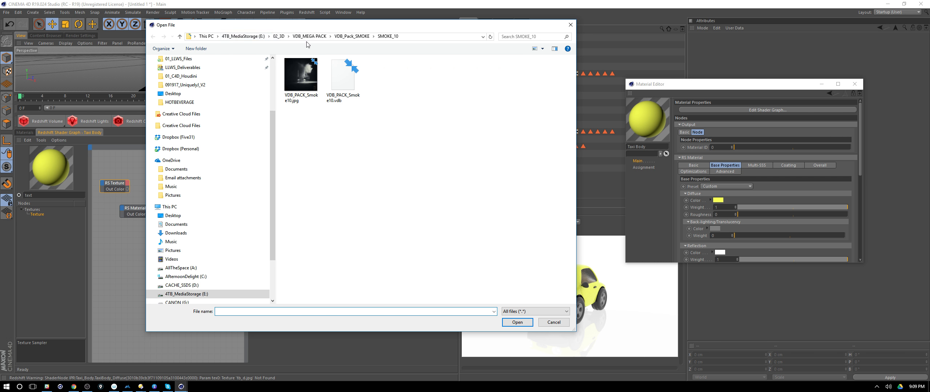
pyautogui.click(253, 38)
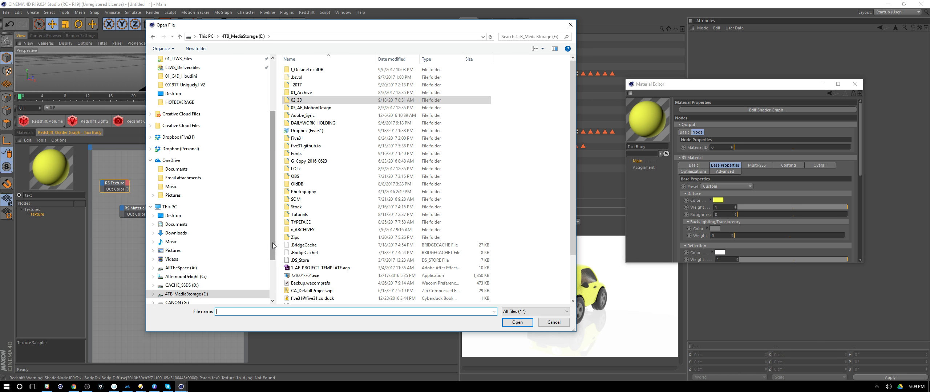
pyautogui.scroll(-2, 177, 240)
pyautogui.click(182, 248)
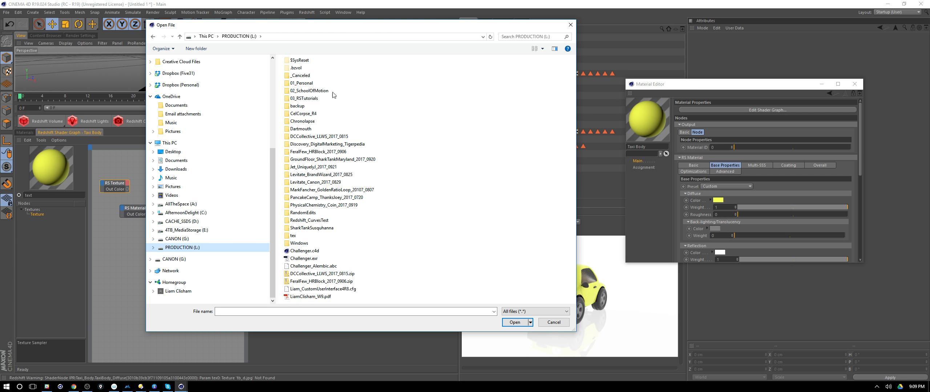
pyautogui.doubleClick(304, 98)
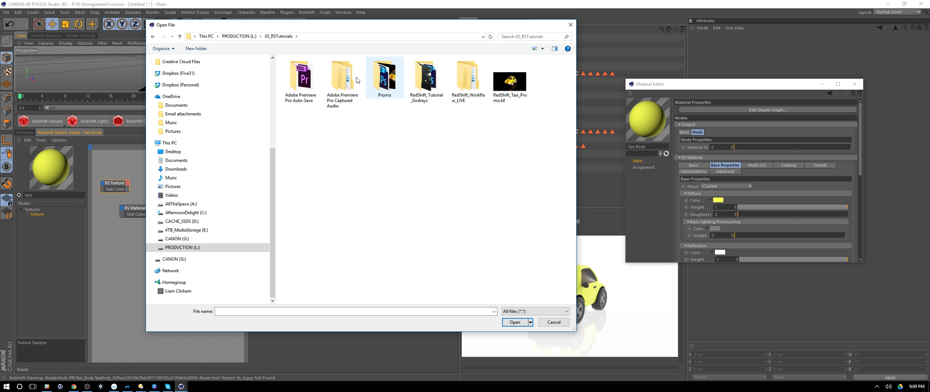
pyautogui.click(385, 78)
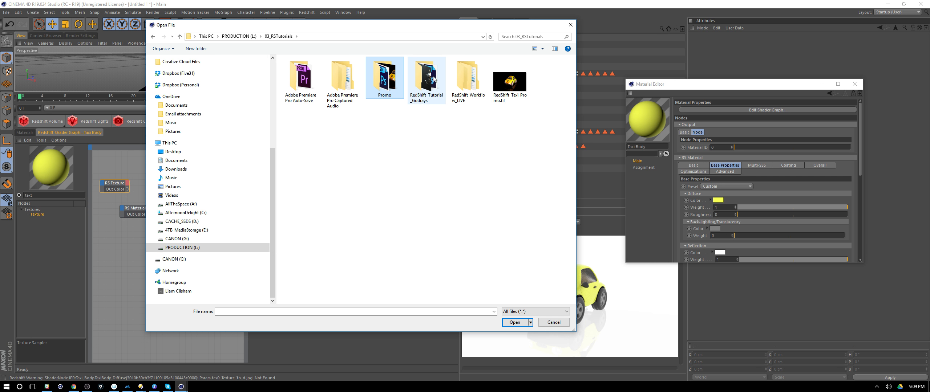
pyautogui.doubleClick(469, 79)
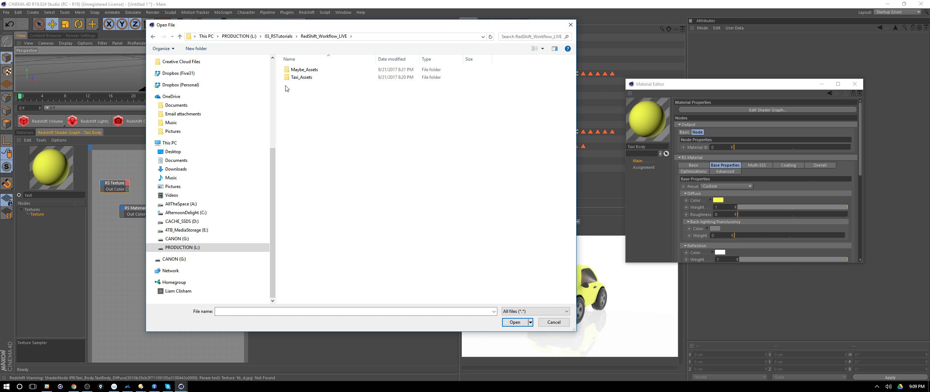
pyautogui.doubleClick(309, 80)
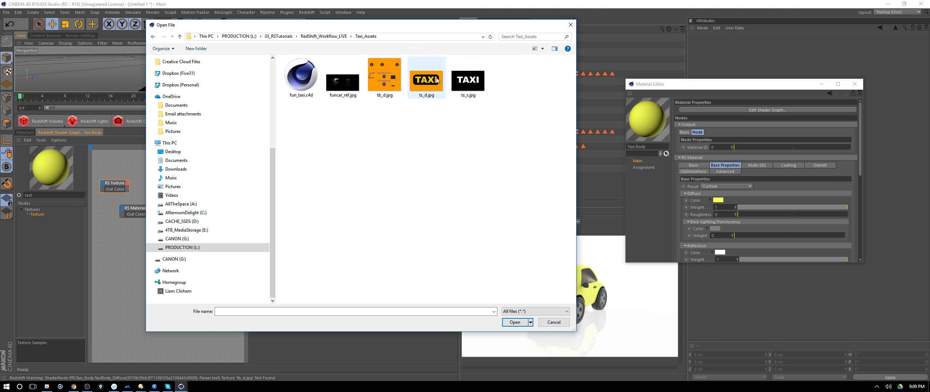
pyautogui.click(385, 78)
pyautogui.click(517, 323)
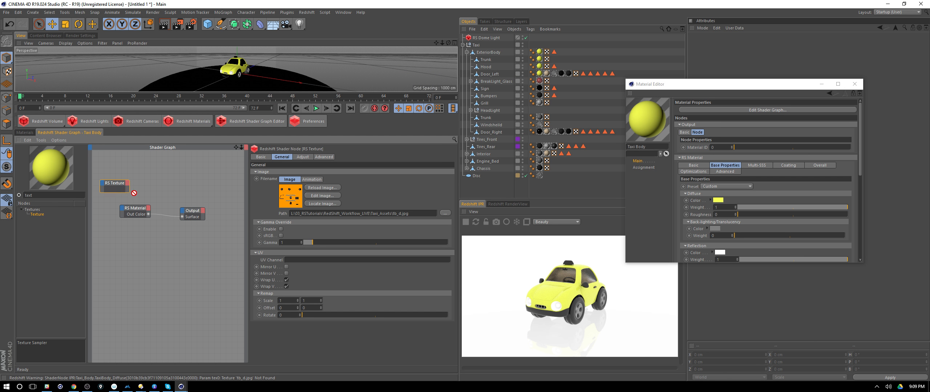
# Connect the RS Texture's Out Color to the RS Material's Diffuse Color and view the textured taxi up close in an enlarged viewport.
pyautogui.moveTo(116, 186); pyautogui.dragTo(125, 213)
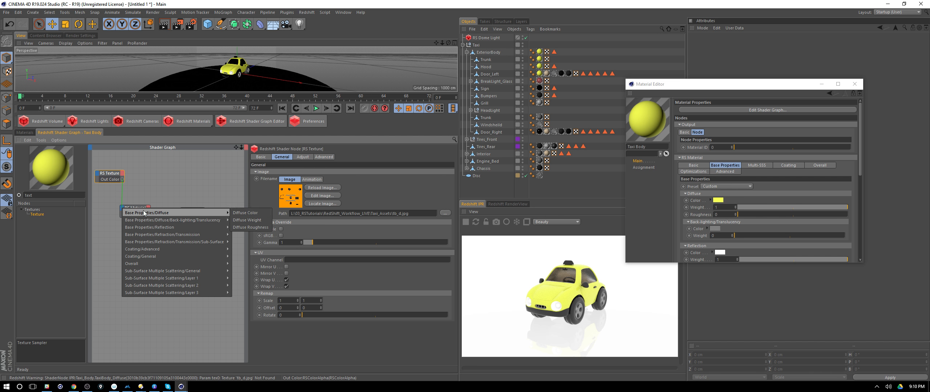
pyautogui.click(254, 213)
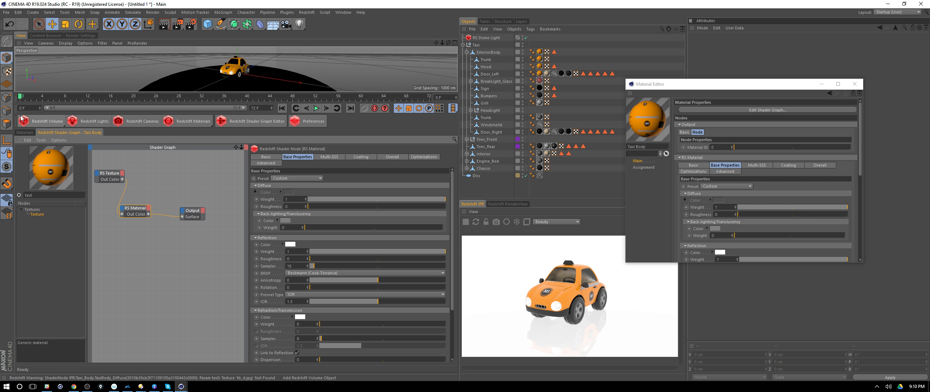
pyautogui.click(24, 132)
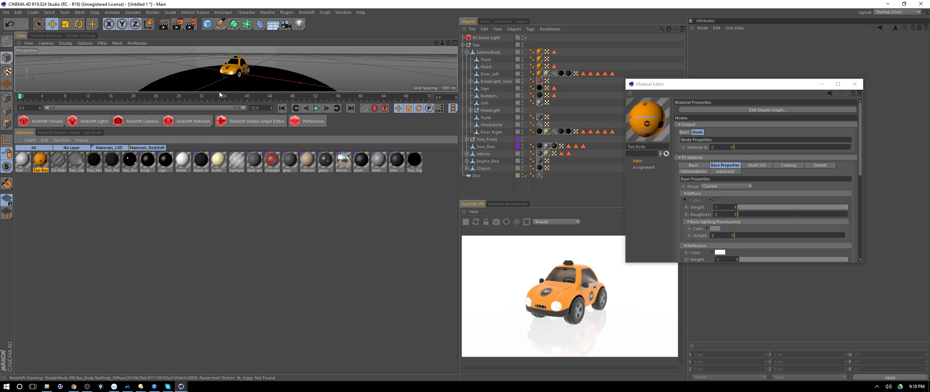
pyautogui.moveTo(106, 134); pyautogui.dragTo(237, 268)
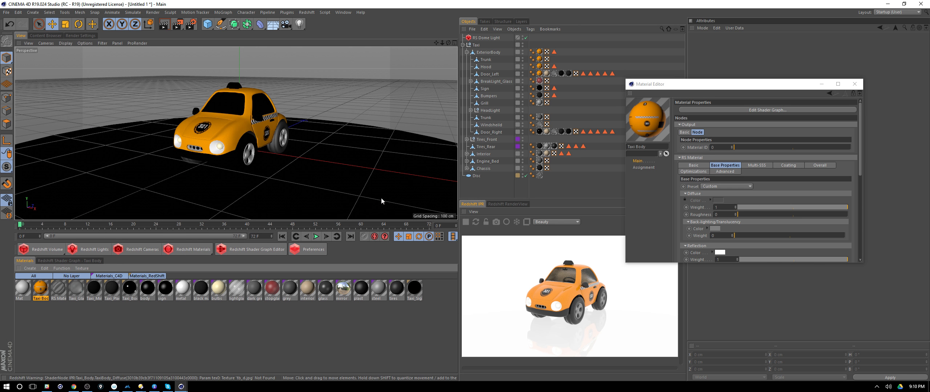
pyautogui.keyDown('alt'); pyautogui.moveTo(207, 115); pyautogui.dragTo(221, 112, button='right'); pyautogui.keyUp('alt')
pyautogui.keyDown('alt'); pyautogui.moveTo(223, 136); pyautogui.dragTo(219, 103); pyautogui.keyUp('alt')
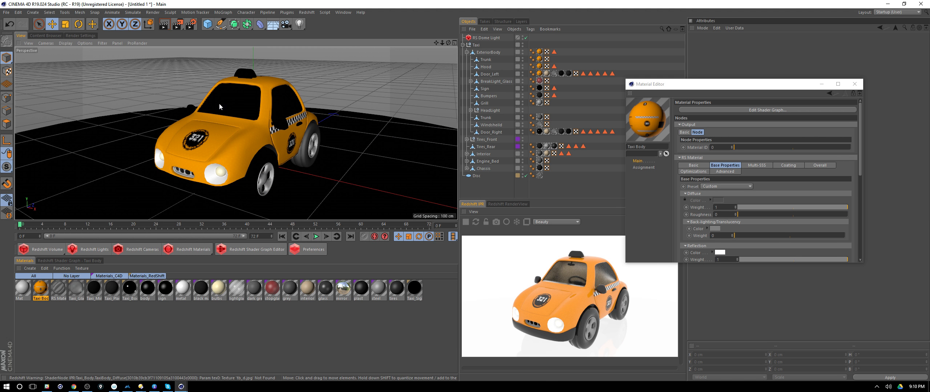
# Return to the Taxi Body shader graph, enlarge it and reposition the RS Material node closer to the Output node.
pyautogui.click(77, 261)
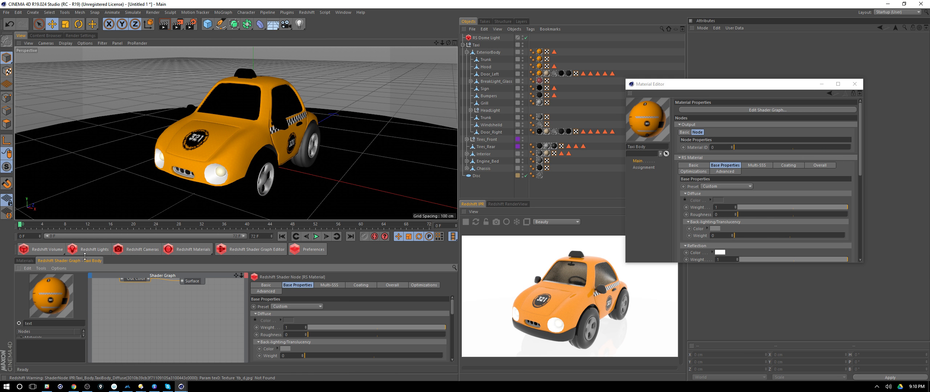
pyautogui.moveTo(190, 231); pyautogui.dragTo(207, 96)
pyautogui.moveTo(136, 205); pyautogui.dragTo(153, 201)
pyautogui.moveTo(109, 170); pyautogui.dragTo(111, 171)
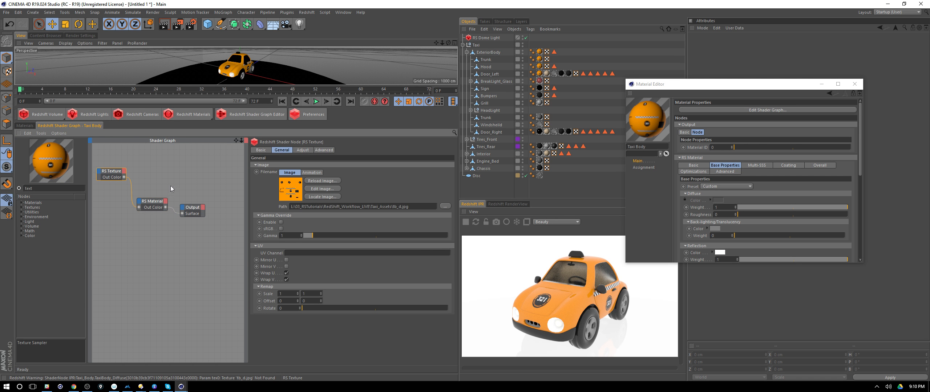
# Apply the Plastic preset to the Taxi Body's RS Material node.
pyautogui.click(203, 210)
pyautogui.click(152, 202)
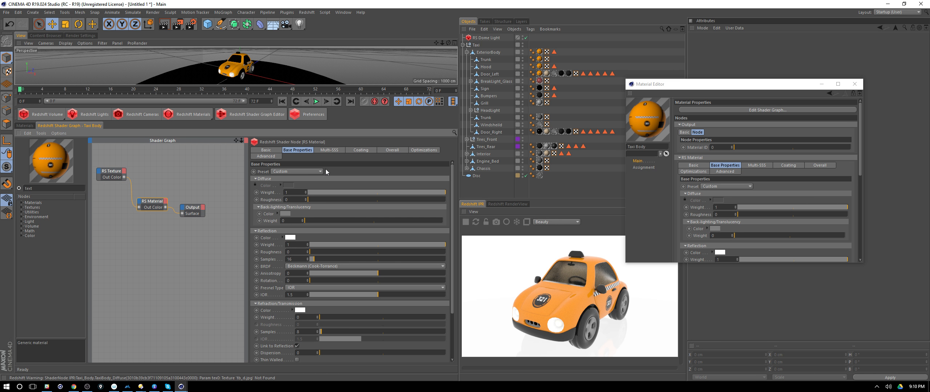
pyautogui.click(309, 171)
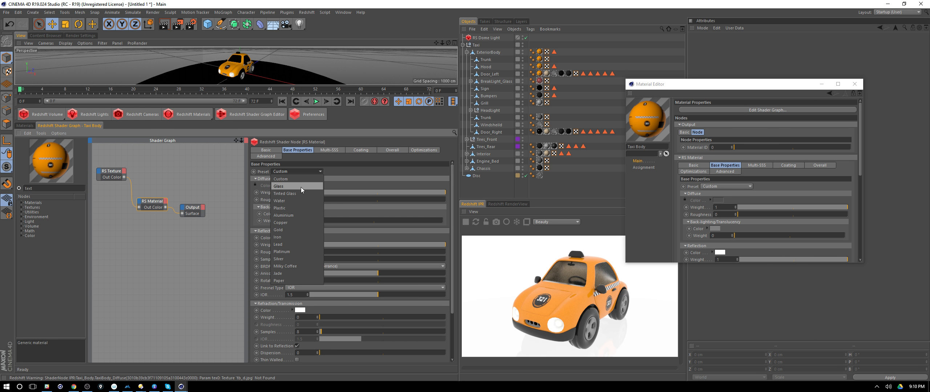
pyautogui.click(294, 207)
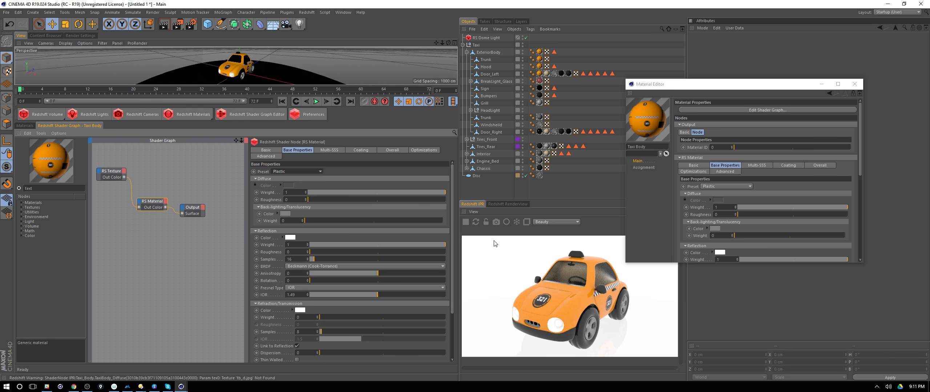
# Close the Material Editor and set the RS Material's reflection roughness to 0.06 and reflection samples to 32.
pyautogui.moveTo(722, 92); pyautogui.dragTo(740, 50)
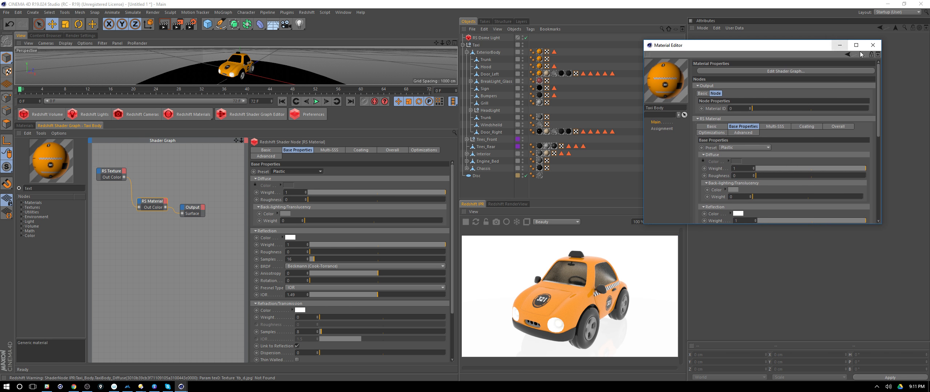
pyautogui.click(874, 43)
pyautogui.moveTo(453, 233); pyautogui.dragTo(452, 276)
pyautogui.moveTo(315, 192); pyautogui.dragTo(317, 191)
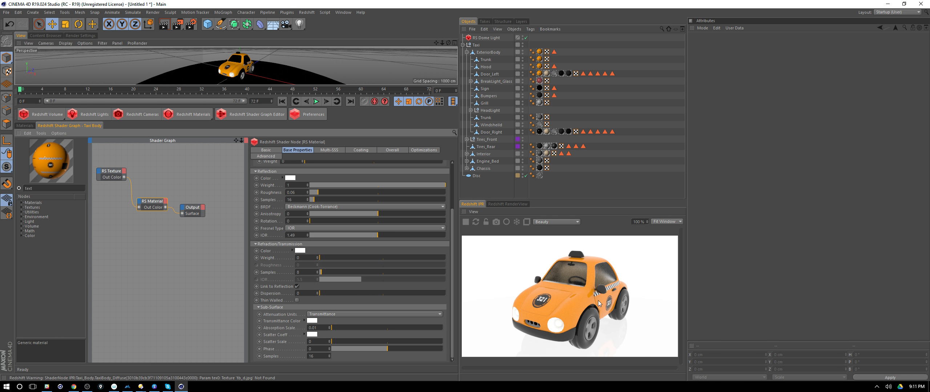
pyautogui.moveTo(294, 200); pyautogui.dragTo(211, 173)
pyautogui.write('32')
pyautogui.press('Return')
# Choose Redshift as the renderer in the render settings and display its basic sampling properties.
pyautogui.click(24, 126)
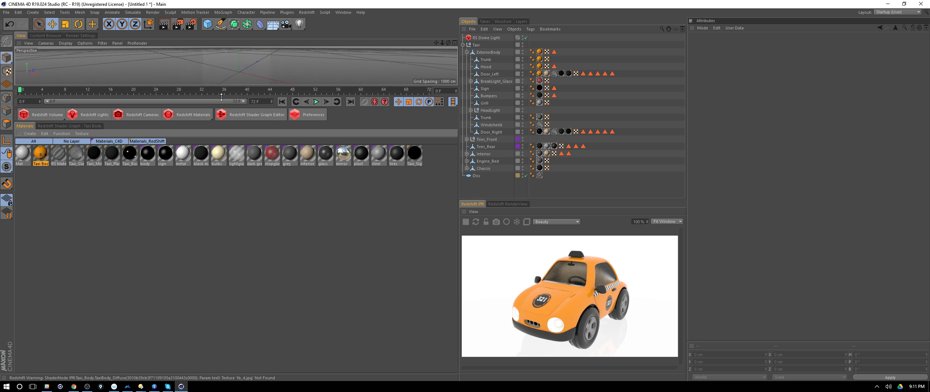
pyautogui.moveTo(224, 95); pyautogui.dragTo(225, 230)
pyautogui.click(80, 35)
pyautogui.click(66, 51)
pyautogui.click(64, 87)
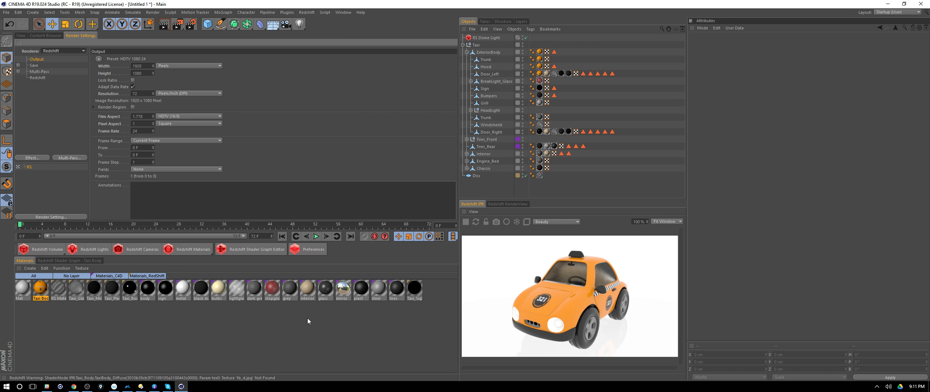
pyautogui.click(49, 77)
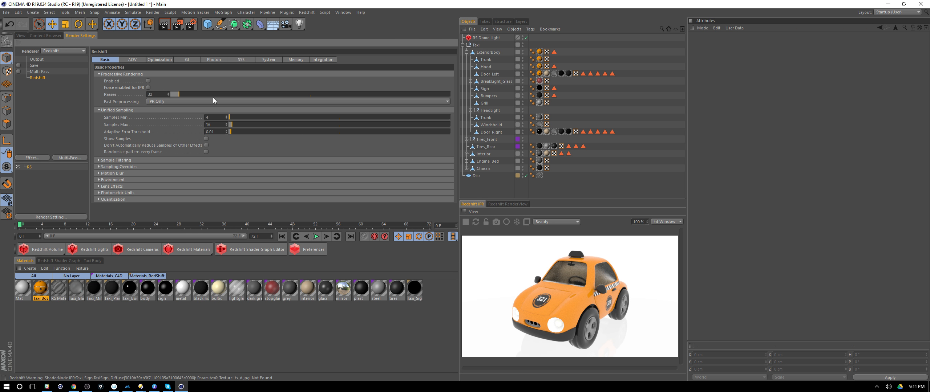
# Return to the perspective view and set the RS Dome Light's samples to 4.
pyautogui.click(22, 36)
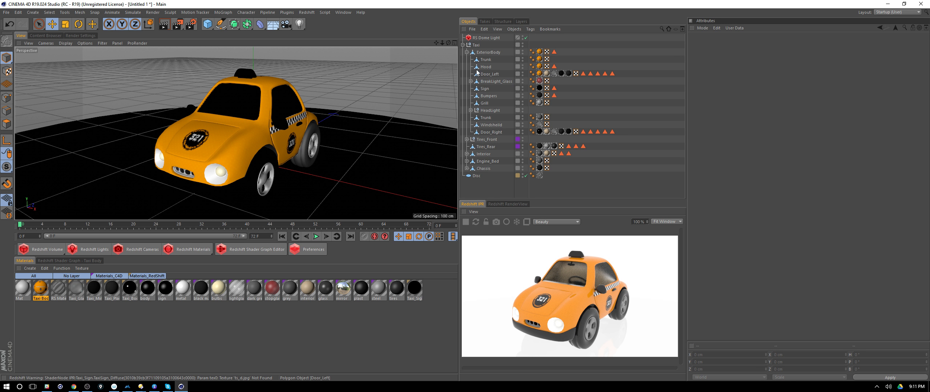
pyautogui.click(54, 35)
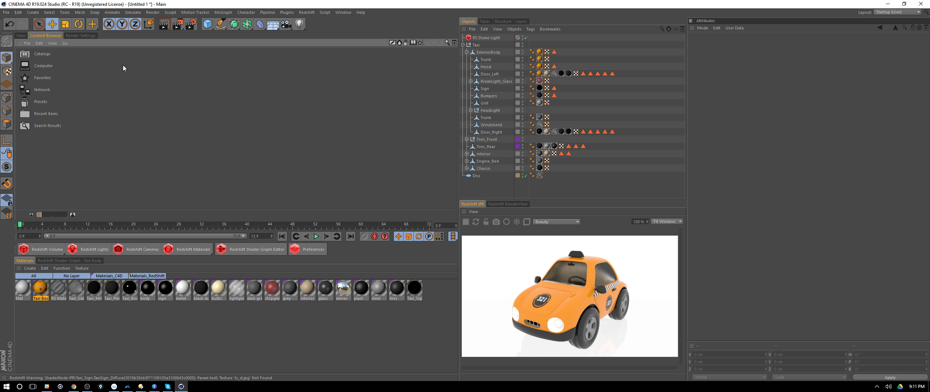
pyautogui.click(21, 35)
pyautogui.click(486, 38)
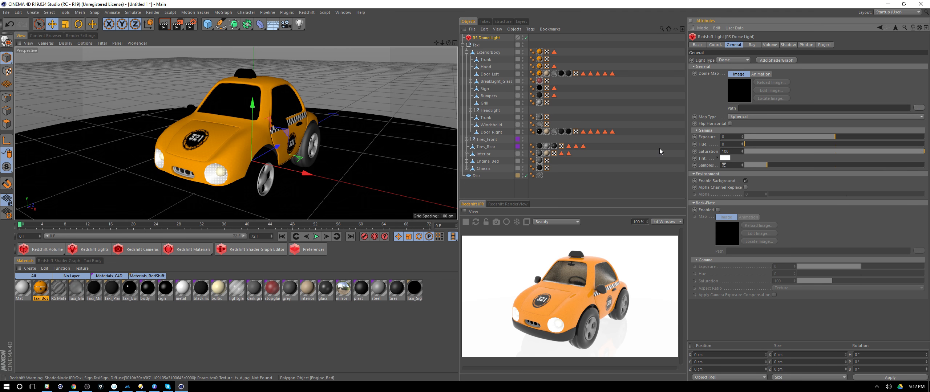
pyautogui.write('4')
pyautogui.press('Return')
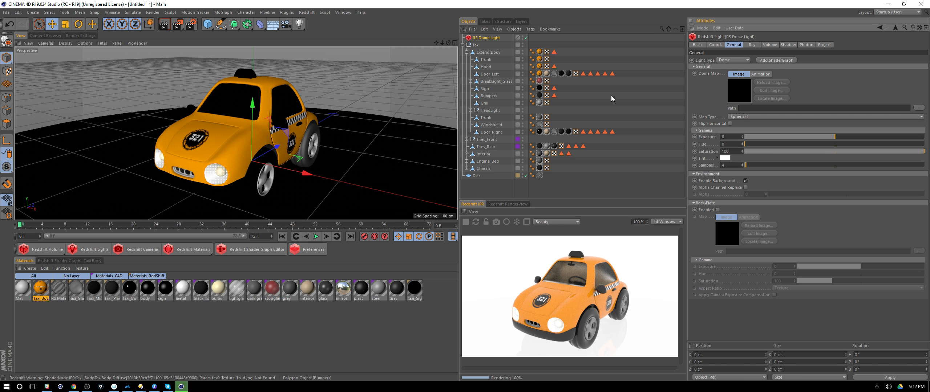
# Set the Redshift IPR to Fixed Scale at 100% and bring the taxi's hood with the 321 badge into view.
pyautogui.click(665, 222)
pyautogui.click(665, 243)
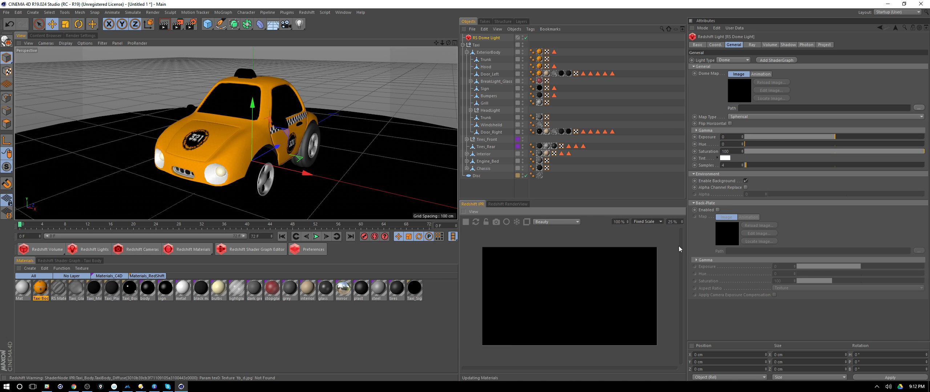
pyautogui.press('BackSpace')
pyautogui.press('BackSpace')
pyautogui.write('100')
pyautogui.press('Return')
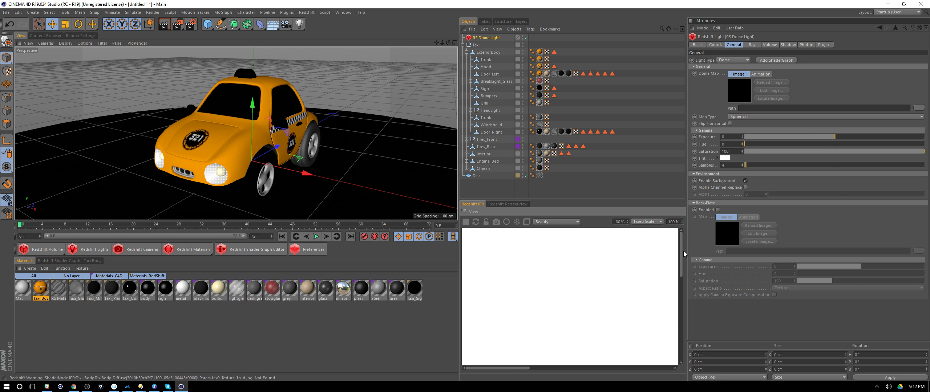
pyautogui.moveTo(681, 261); pyautogui.dragTo(678, 313)
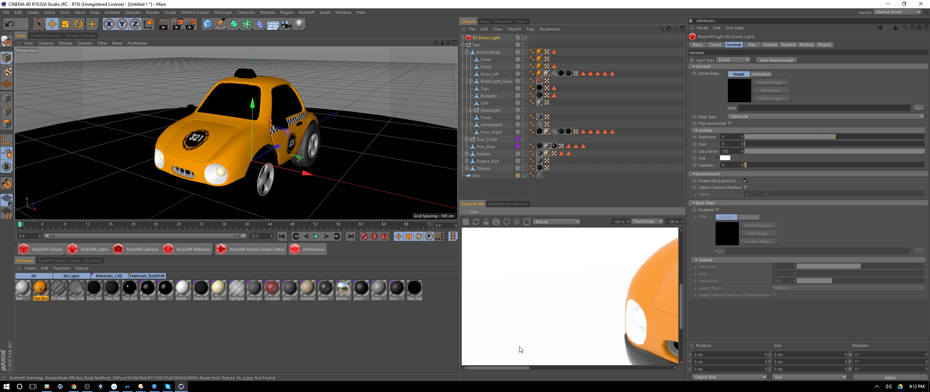
pyautogui.moveTo(517, 367); pyautogui.dragTo(568, 366)
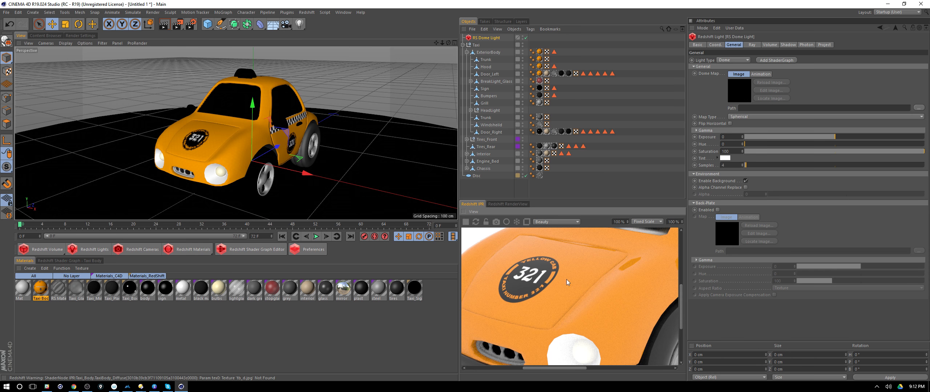
# Set the RS Dome Light's samples to 64.
pyautogui.doubleClick(730, 167)
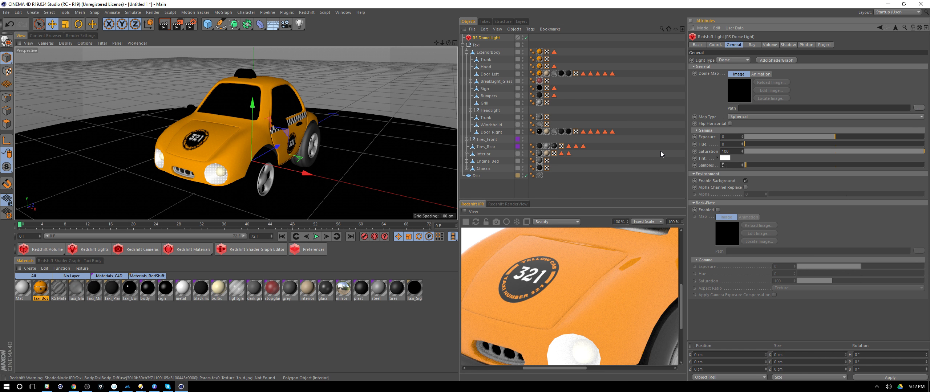
pyautogui.write('64')
pyautogui.press('Return')
# Review the Redshift unified sampling settings, then zoom the IPR out to show the whole taxi.
pyautogui.click(80, 35)
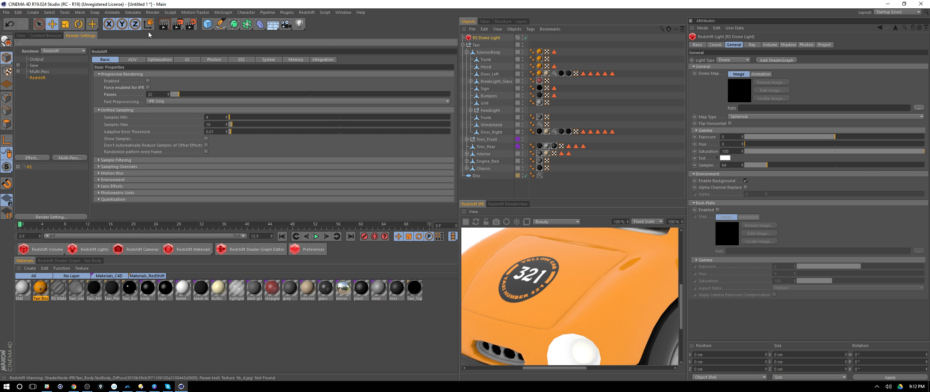
pyautogui.click(21, 35)
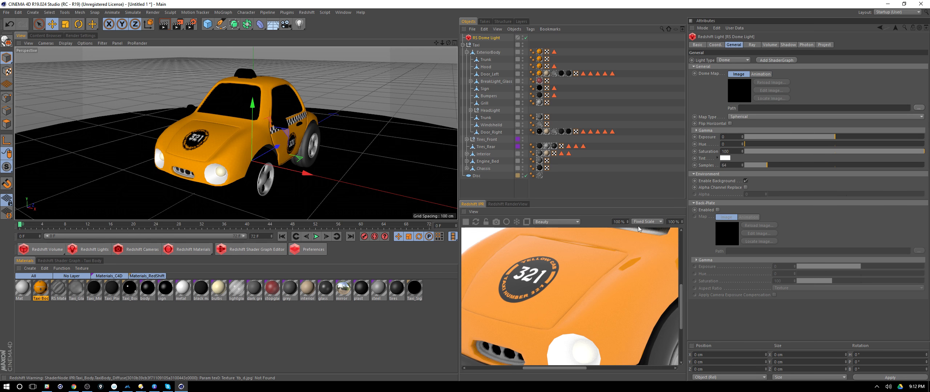
pyautogui.moveTo(628, 222); pyautogui.dragTo(632, 245)
pyautogui.moveTo(622, 368); pyautogui.dragTo(645, 368)
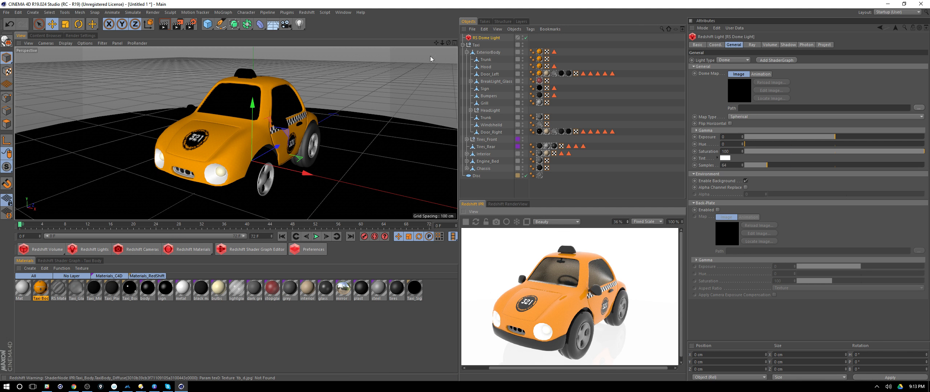
# Inspect the material assigned to the taxi's Windshield and look at Taxi_Glass in the Material Editor.
pyautogui.click(64, 295)
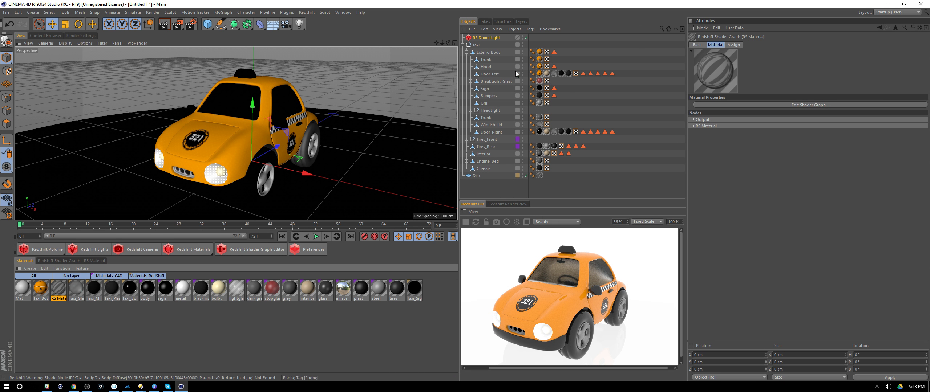
pyautogui.click(467, 52)
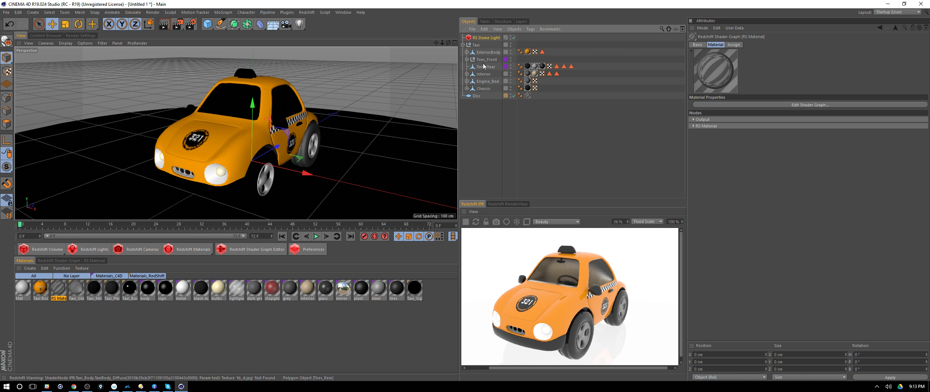
pyautogui.click(467, 52)
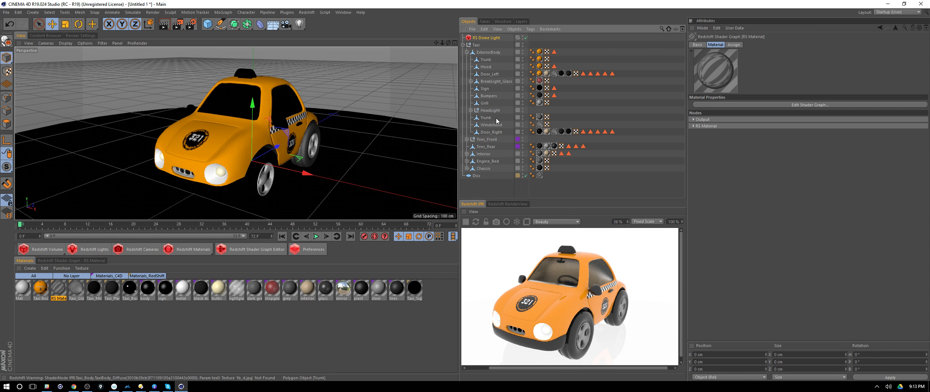
pyautogui.click(539, 124)
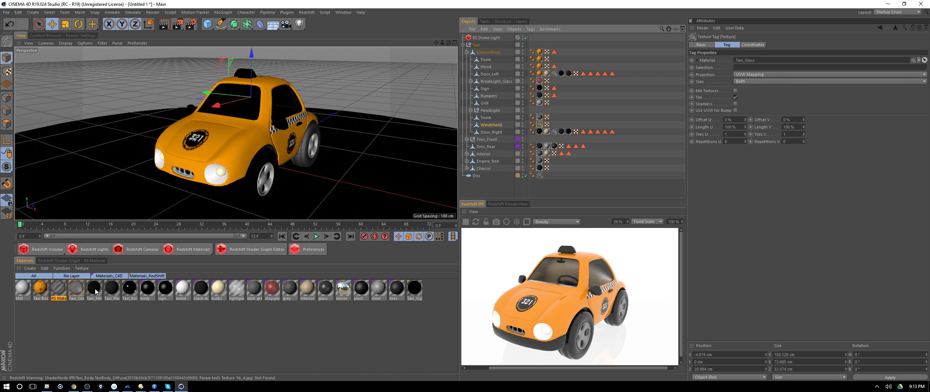
pyautogui.doubleClick(76, 289)
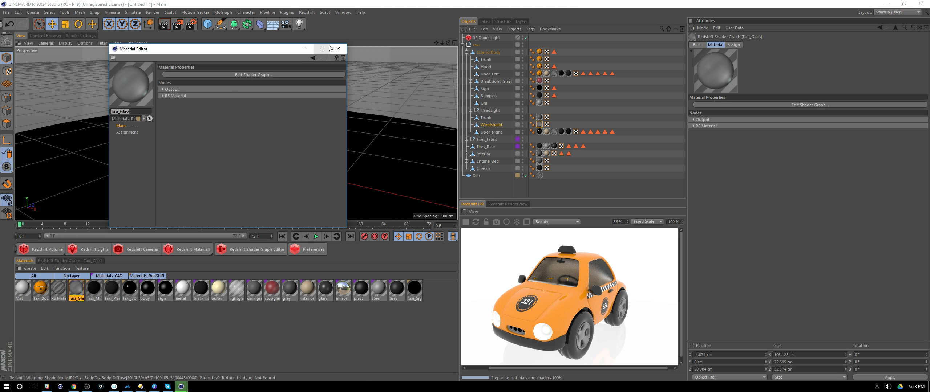
pyautogui.click(338, 49)
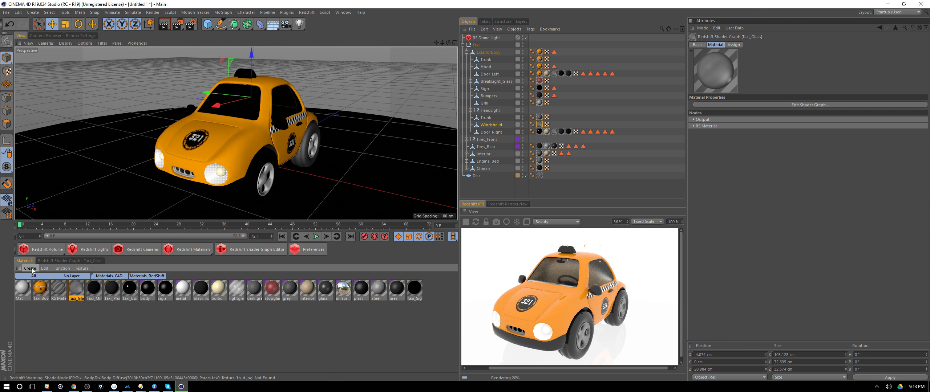
# Create a new Redshift material and assign it to the Windshield in place of Taxi_Glass.
pyautogui.click(30, 269)
pyautogui.moveTo(66, 310)
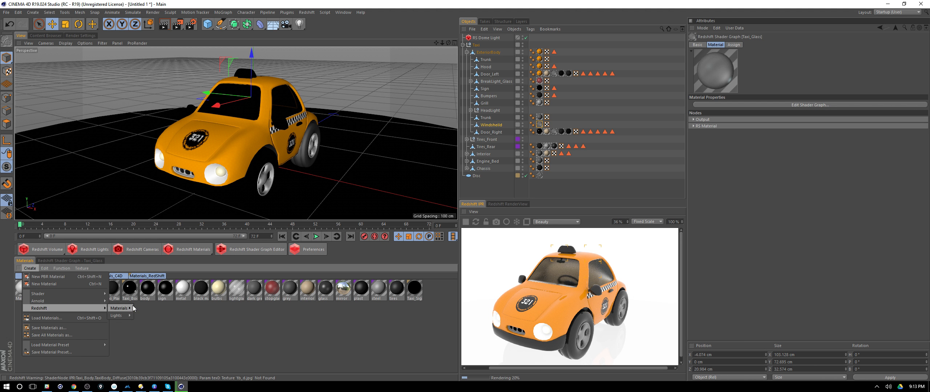
pyautogui.moveTo(120, 308)
pyautogui.click(150, 303)
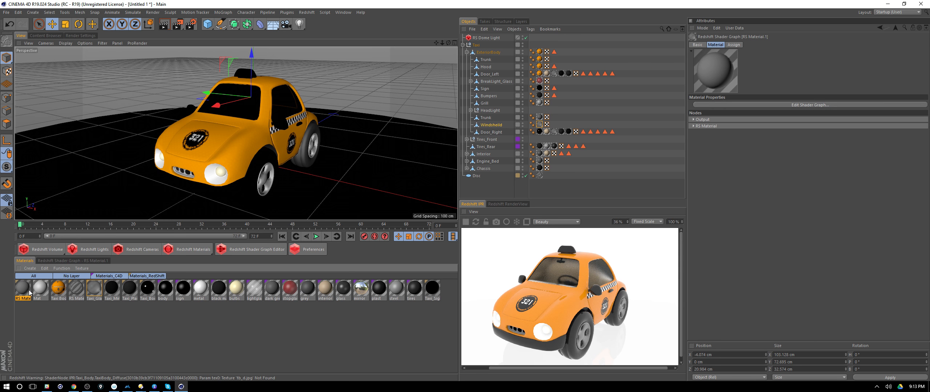
pyautogui.moveTo(21, 293); pyautogui.dragTo(539, 125)
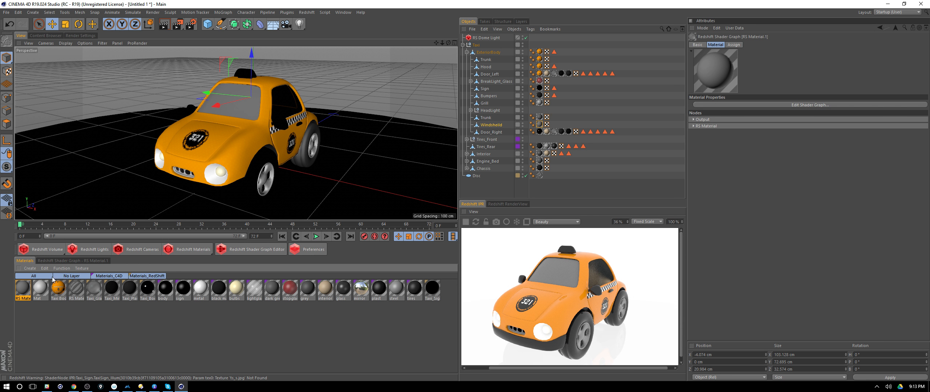
# Apply the Glass preset to the new windshield material's base properties.
pyautogui.click(693, 126)
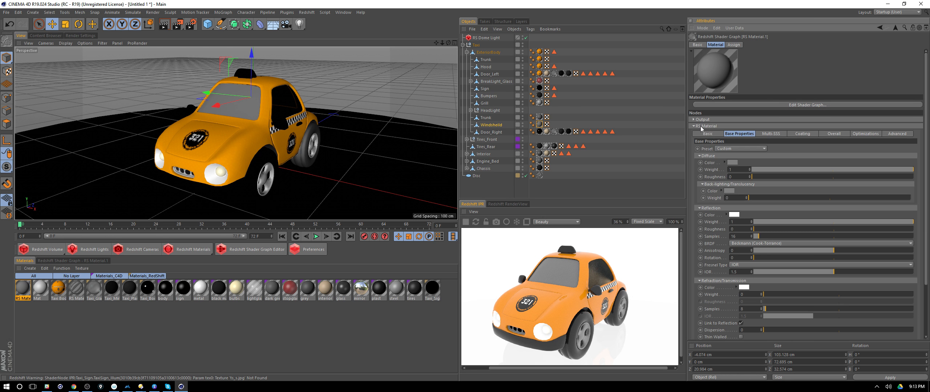
pyautogui.click(758, 149)
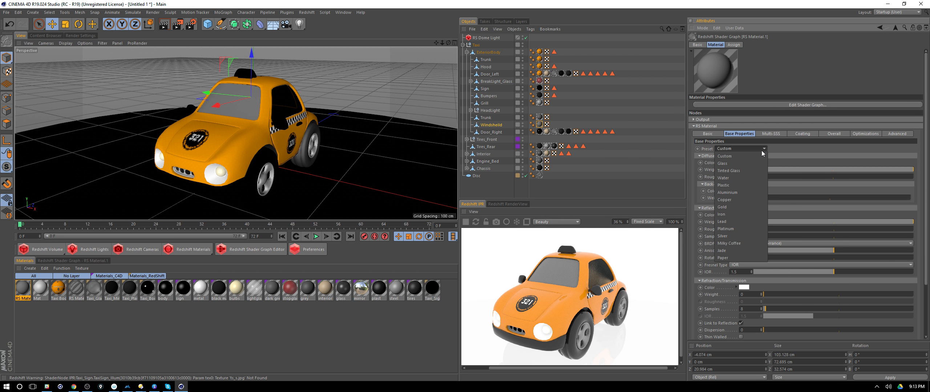
pyautogui.click(741, 176)
pyautogui.click(742, 148)
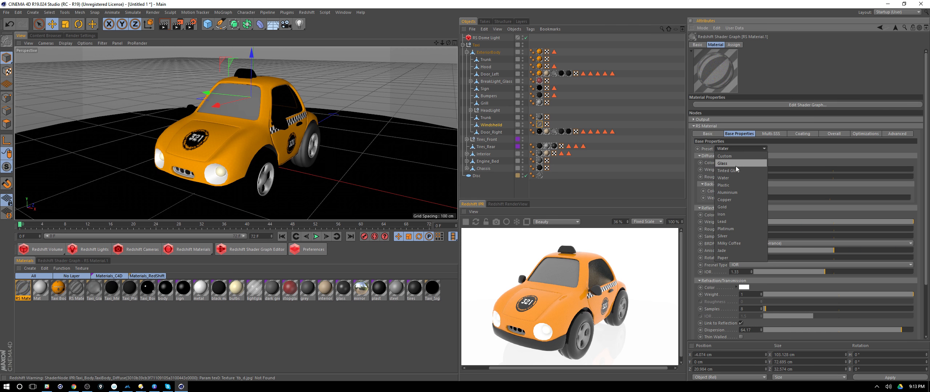
pyautogui.click(735, 165)
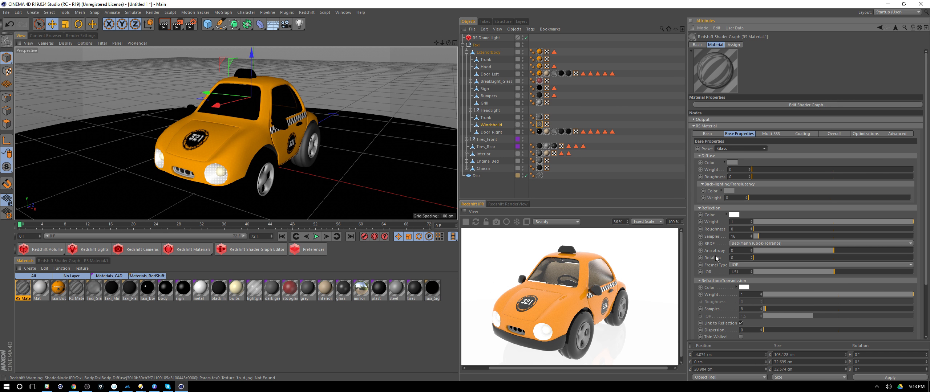
# Give the glass material slight reflection roughness, a diffuse weight of 0.041, a diffuse roughness of 0.019 and a reflection IOR of 1.49.
pyautogui.click(762, 229)
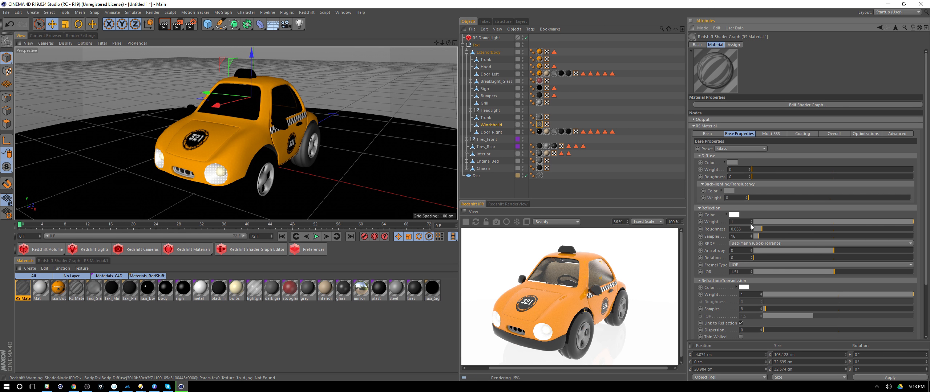
pyautogui.click(760, 169)
pyautogui.click(757, 176)
pyautogui.moveTo(740, 272); pyautogui.dragTo(696, 249)
pyautogui.write('1.49')
pyautogui.press('Return')
# Set the glass material's reflection roughness to 0.27 and its reflection samples to 64.
pyautogui.click(797, 229)
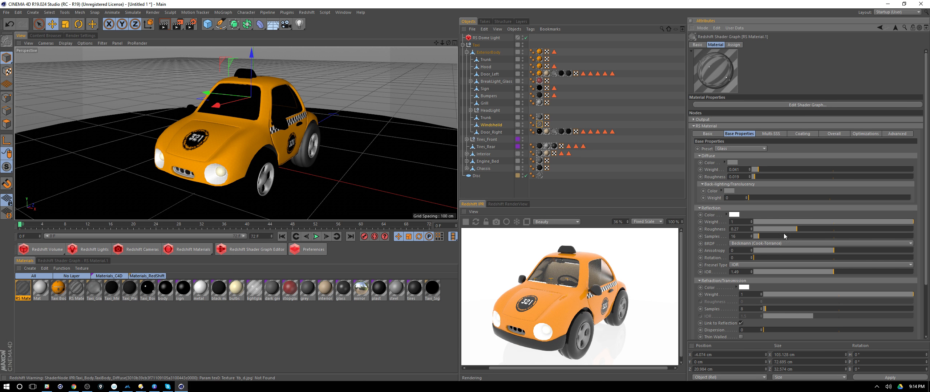
pyautogui.moveTo(740, 236); pyautogui.dragTo(646, 220)
pyautogui.write('64')
pyautogui.press('Return')
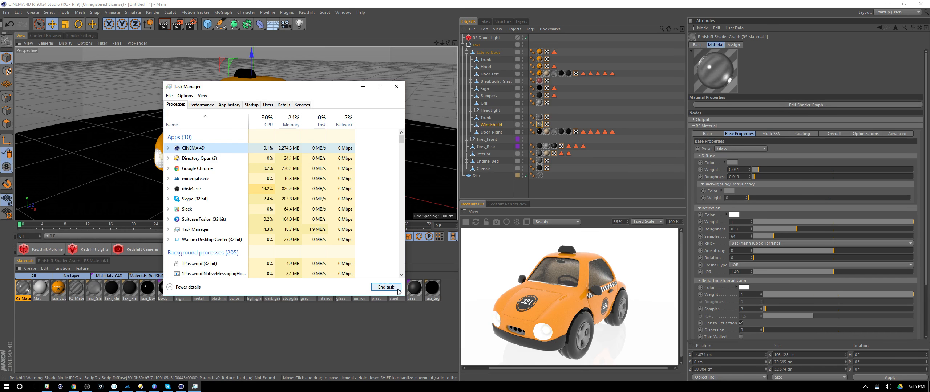
# End the CINEMA 4D task in Task Manager and switch to Cinema 4D R18 with an empty scene.
pyautogui.click(385, 287)
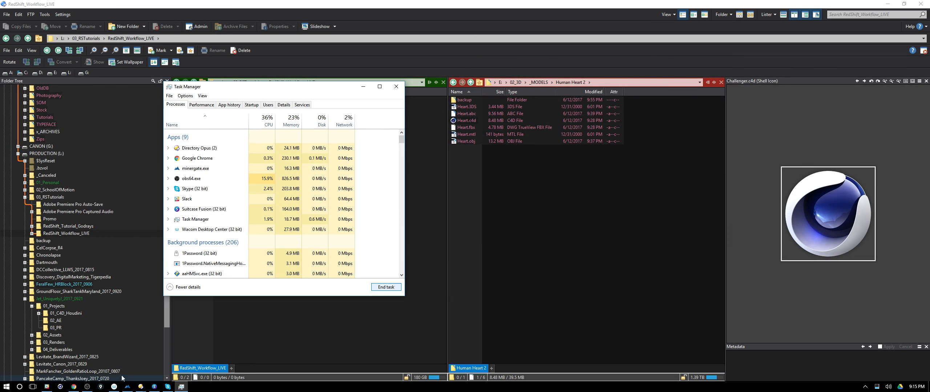
pyautogui.click(425, 239)
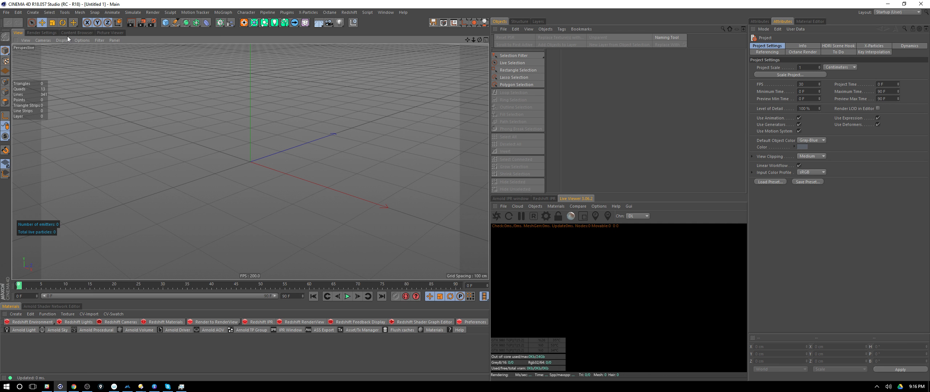
# Merge Heart.obj from the RedShift_Workflow_LIVE assets on the PRODUCTION drive into the empty scene.
pyautogui.click(504, 29)
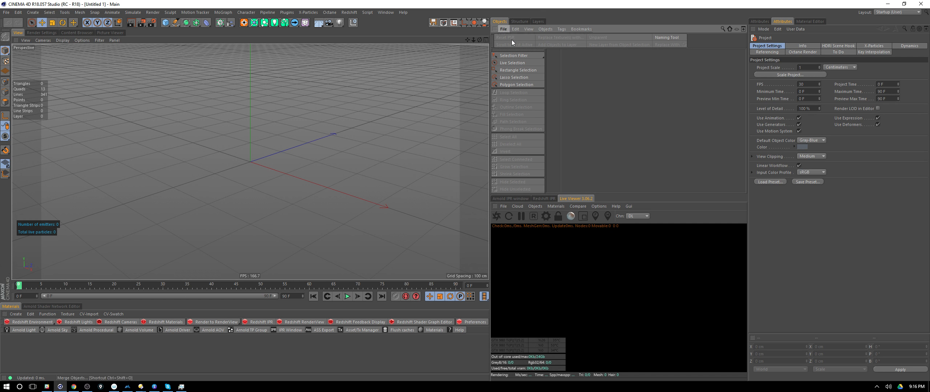
pyautogui.click(522, 40)
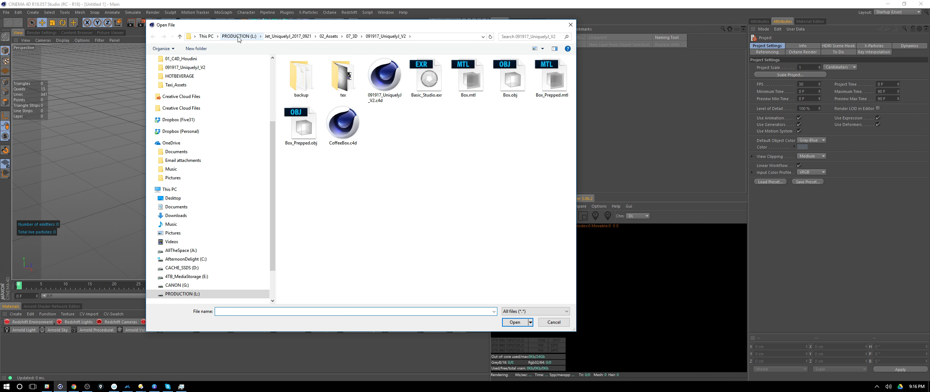
pyautogui.click(239, 37)
pyautogui.doubleClick(298, 98)
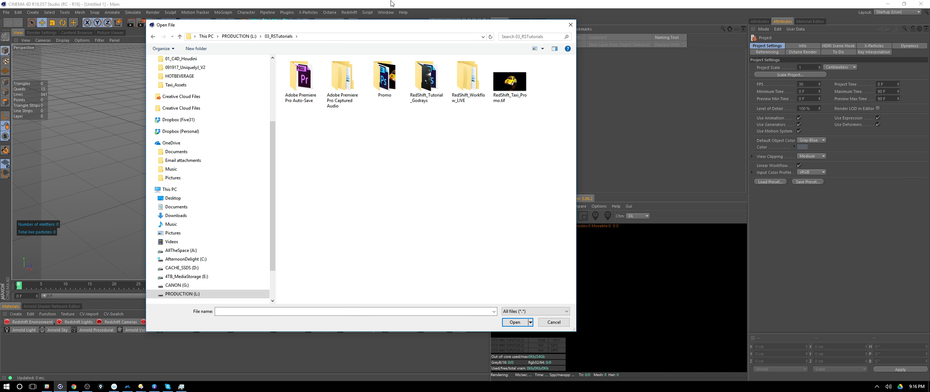
pyautogui.doubleClick(468, 78)
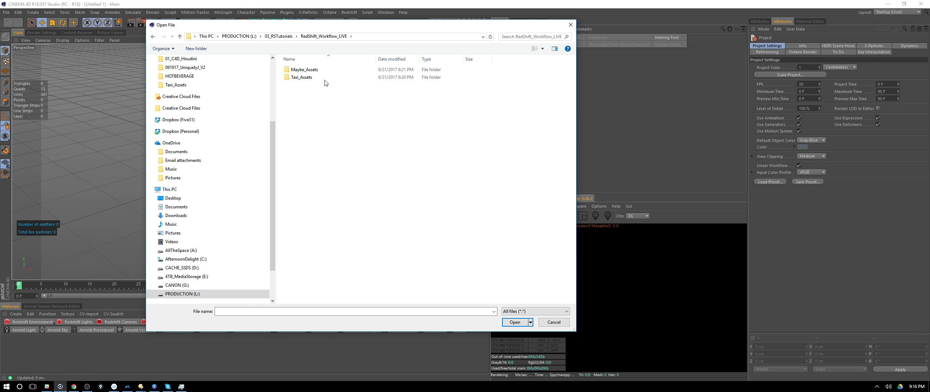
pyautogui.doubleClick(313, 73)
pyautogui.doubleClick(311, 80)
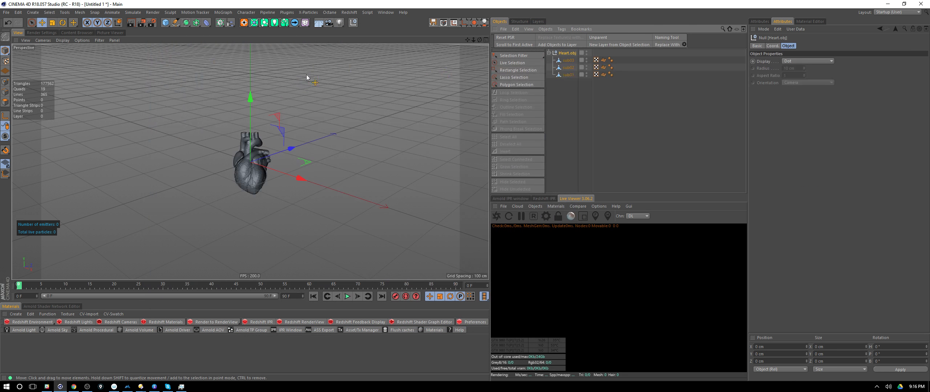
# Add a Redshift dome light to the heart scene and attach an HDRI Link tag to it.
pyautogui.scroll(3, 249, 164)
pyautogui.keyDown('alt'); pyautogui.moveTo(249, 163); pyautogui.dragTo(304, 136); pyautogui.keyUp('alt')
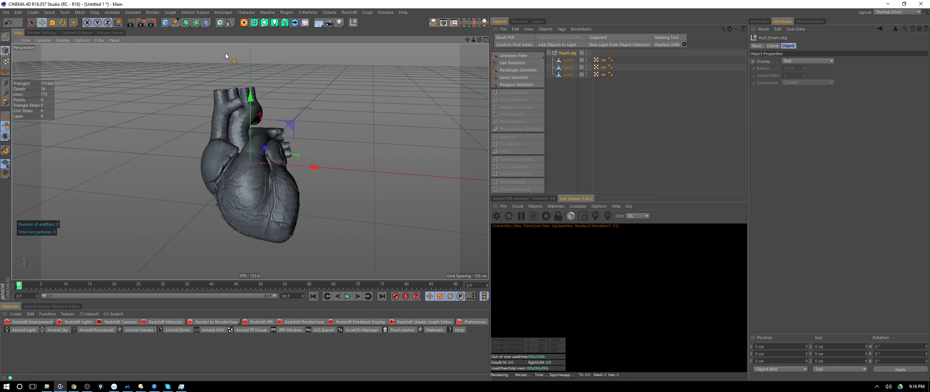
pyautogui.click(547, 199)
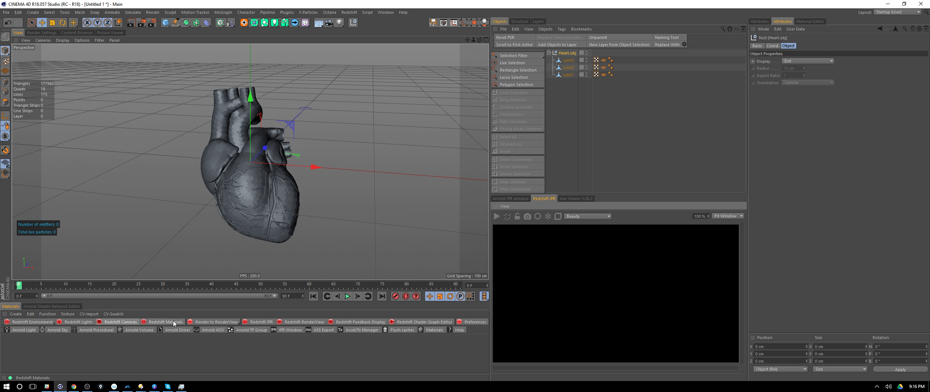
pyautogui.click(87, 323)
pyautogui.moveTo(94, 325)
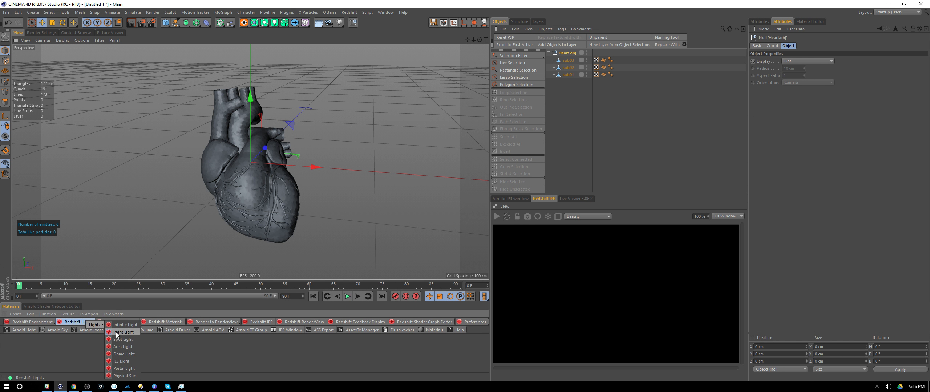
pyautogui.click(127, 354)
pyautogui.rightClick(569, 54)
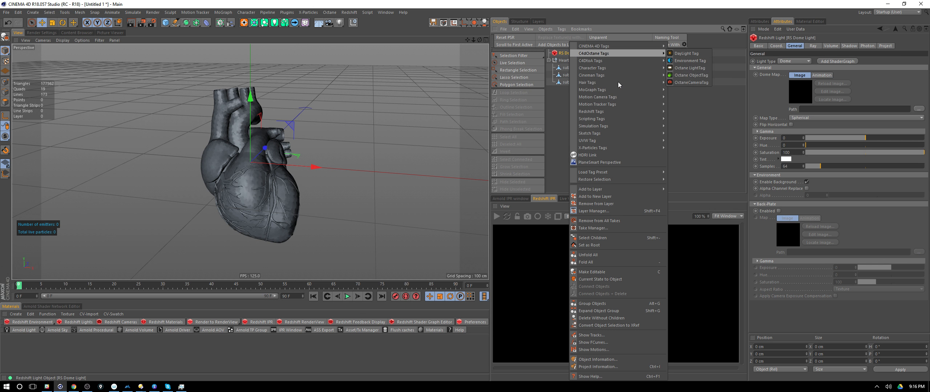
pyautogui.click(612, 156)
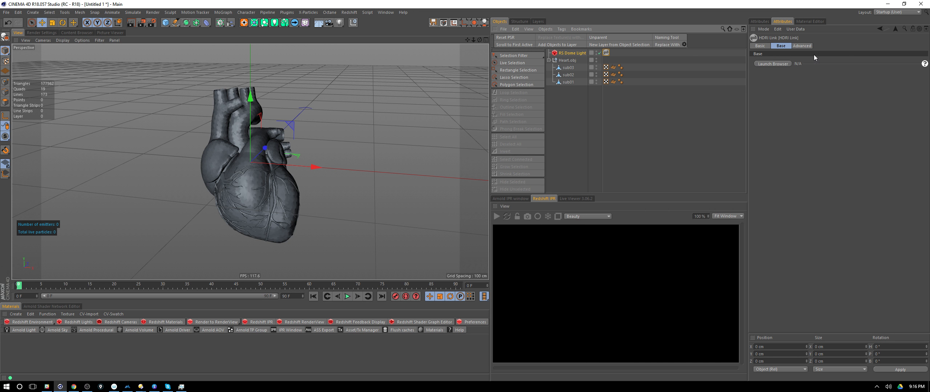
# Choose the Pro Studios Metal pack in the HDRI browser and link the HDRI tag to the dome light's Dome Map.
pyautogui.click(772, 63)
pyautogui.click(556, 21)
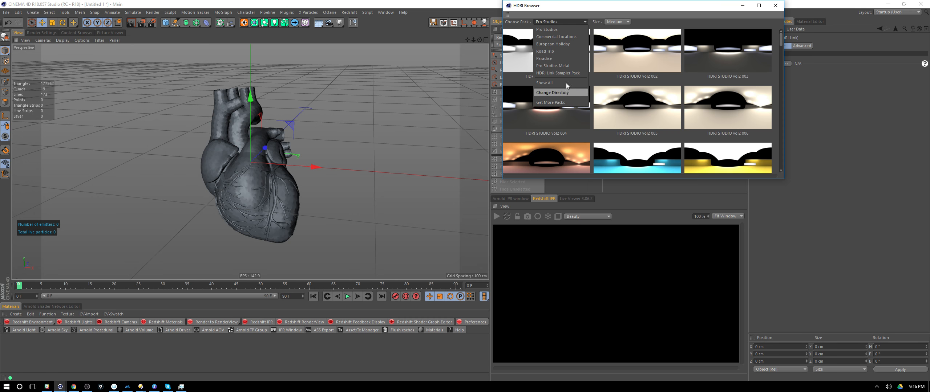
pyautogui.click(570, 73)
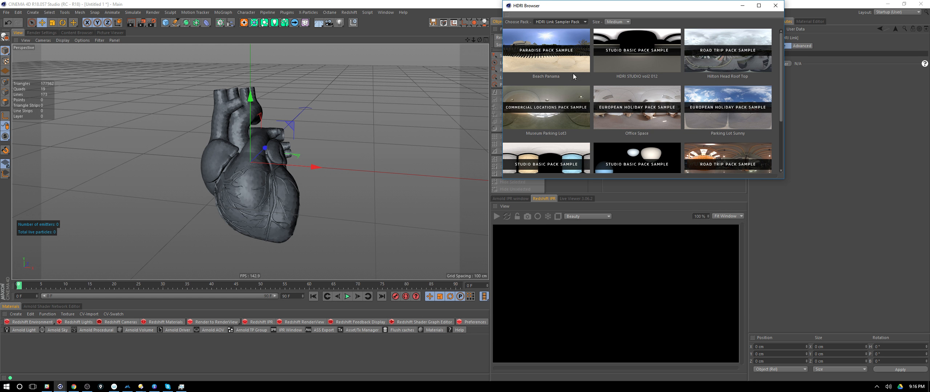
pyautogui.click(578, 22)
pyautogui.click(559, 66)
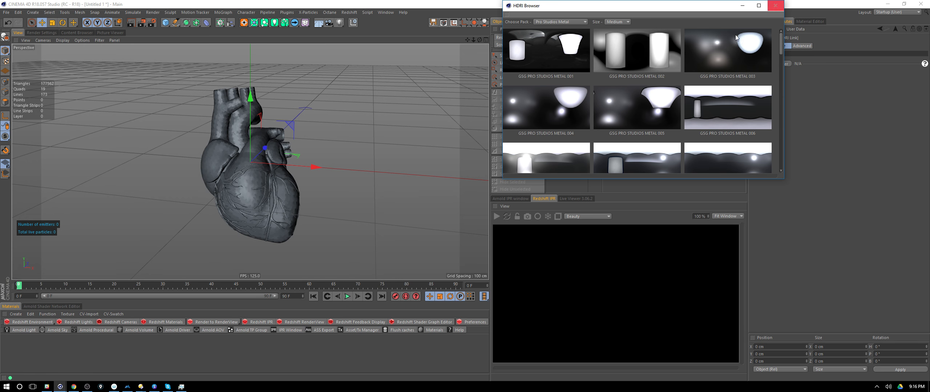
pyautogui.click(775, 6)
pyautogui.moveTo(769, 75); pyautogui.dragTo(668, 78)
pyautogui.moveTo(620, 60); pyautogui.dragTo(606, 53)
# Start the Redshift IPR render of the heart and enlarge the rendered image slightly.
pyautogui.click(497, 216)
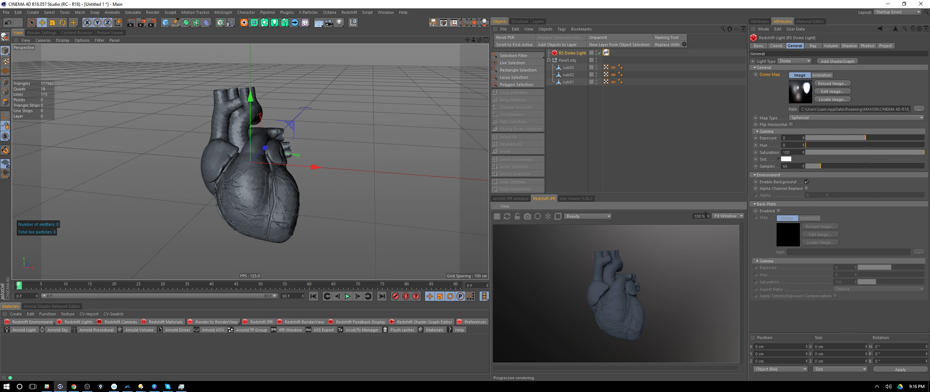
pyautogui.moveTo(709, 217); pyautogui.dragTo(712, 215)
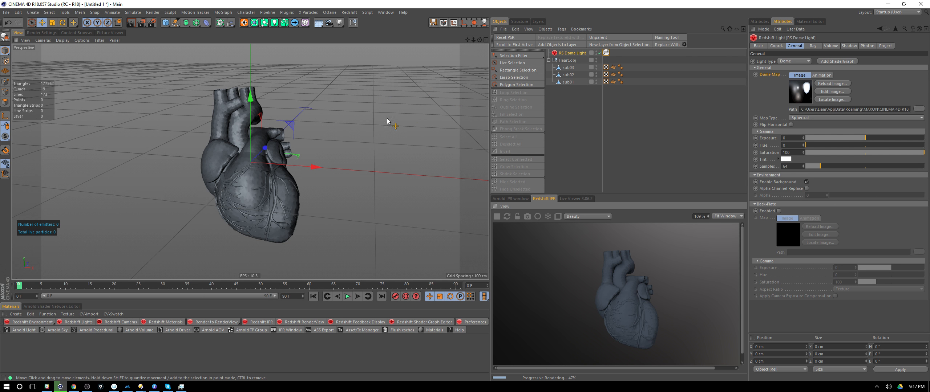
# Add a Redshift Environment object to the scene and select the RS Dome Light.
pyautogui.click(43, 322)
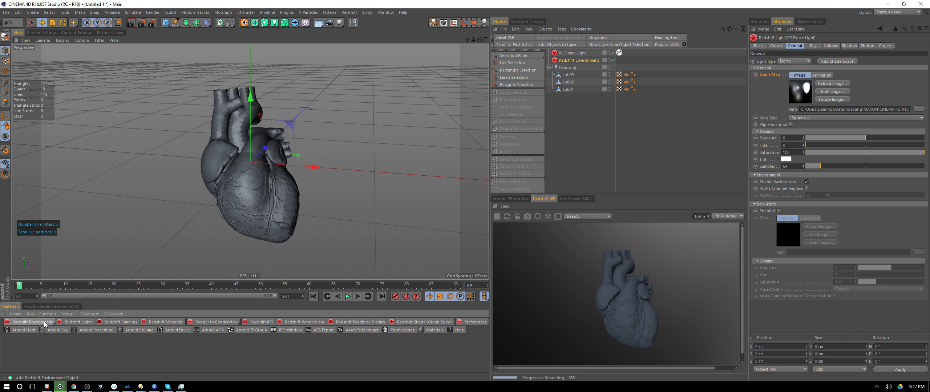
pyautogui.click(581, 53)
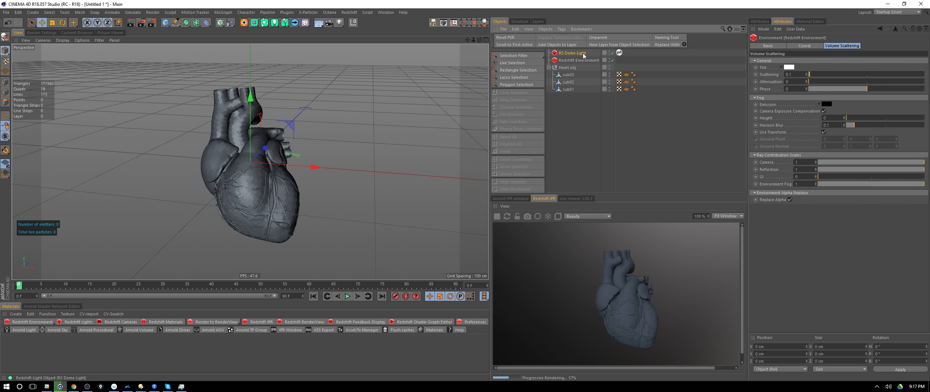
# Set the RS Dome Light's volume contribution scale to 0.025.
pyautogui.click(581, 53)
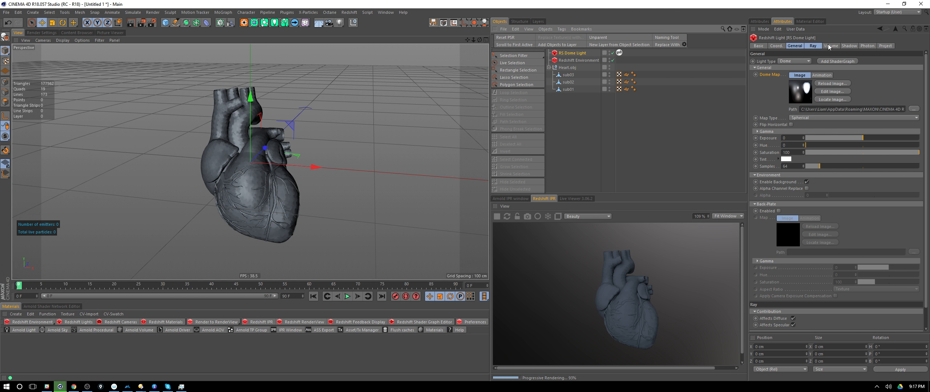
pyautogui.click(832, 46)
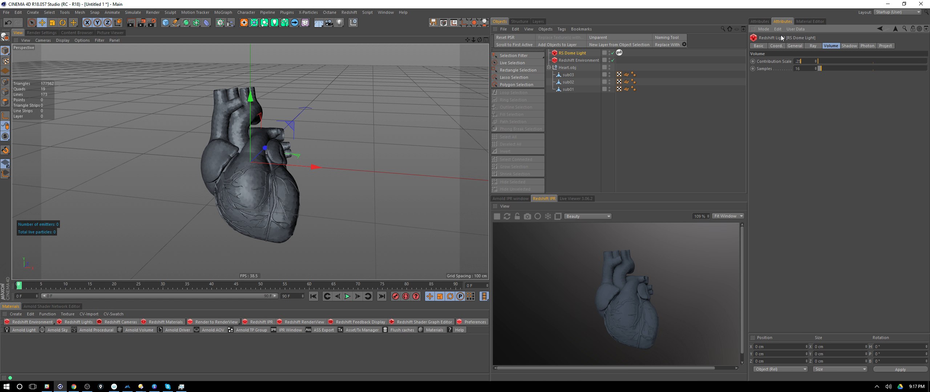
pyautogui.press('Return')
pyautogui.click(828, 60)
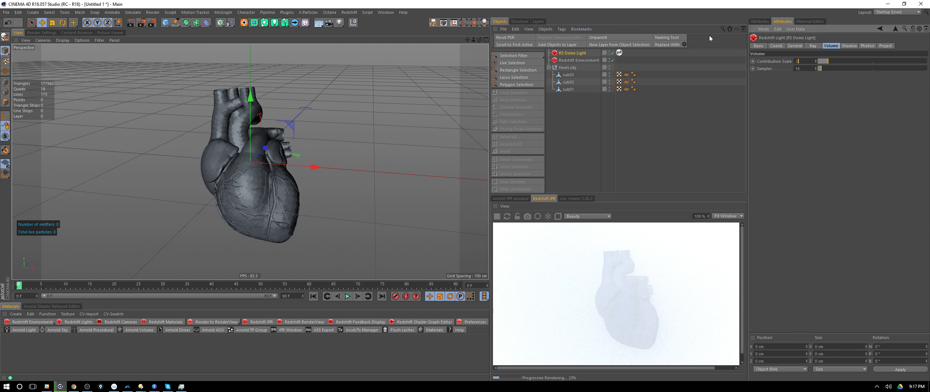
pyautogui.write('.025')
pyautogui.press('Return')
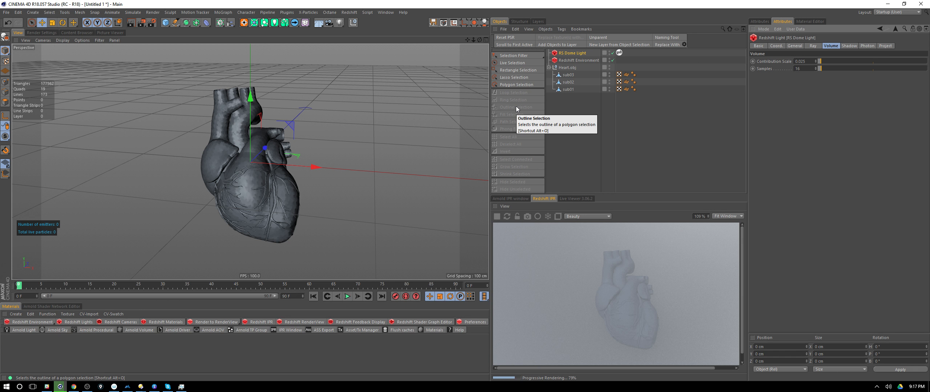
# Reduce the Redshift Environment's volume scattering to 0.01.
pyautogui.click(594, 60)
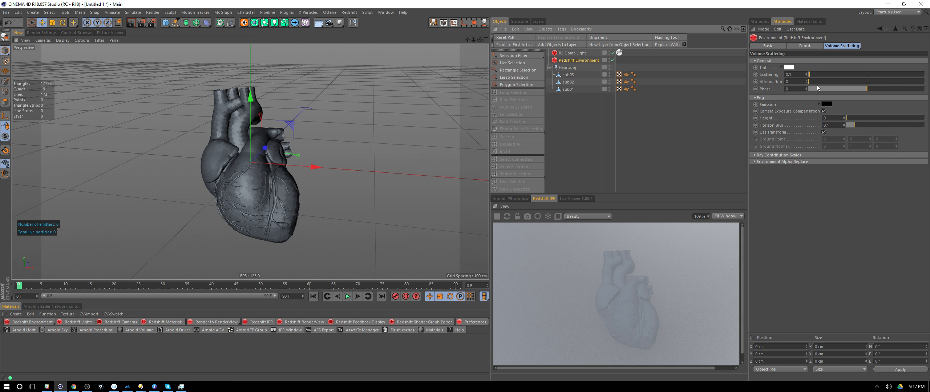
pyautogui.click(801, 75)
pyautogui.press('BackSpace')
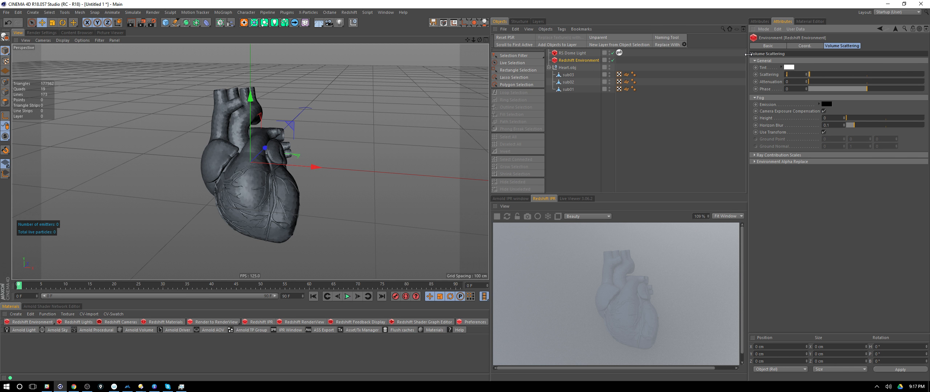
pyautogui.press('Return')
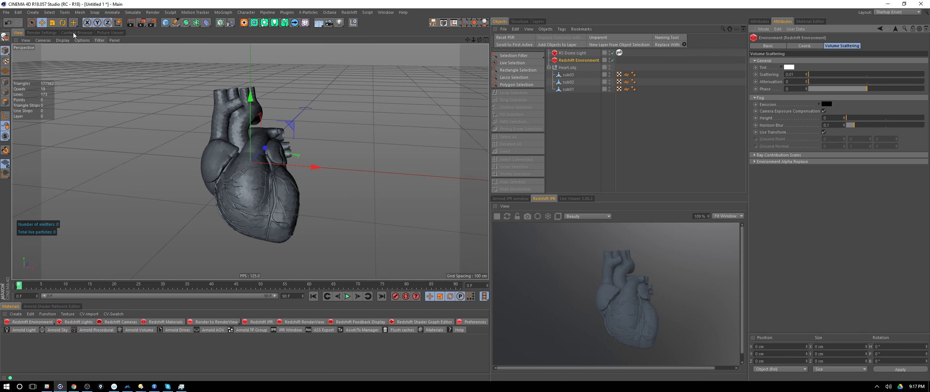
# Set the progressive rendering passes to 32 in the Redshift render settings and return to the 3D view.
pyautogui.click(54, 33)
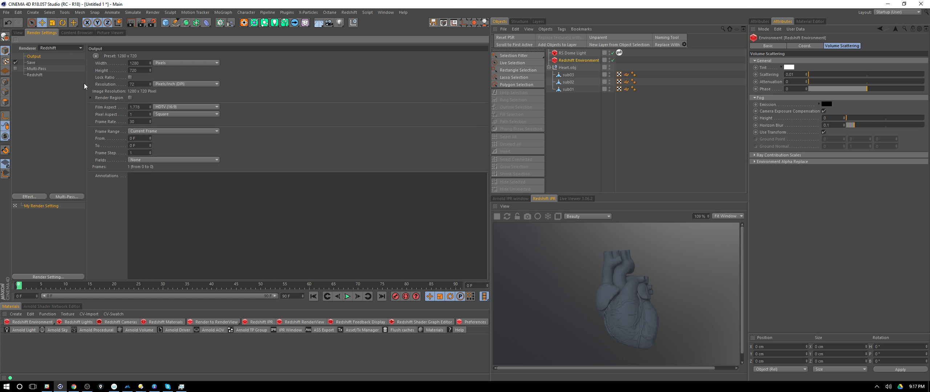
pyautogui.click(34, 75)
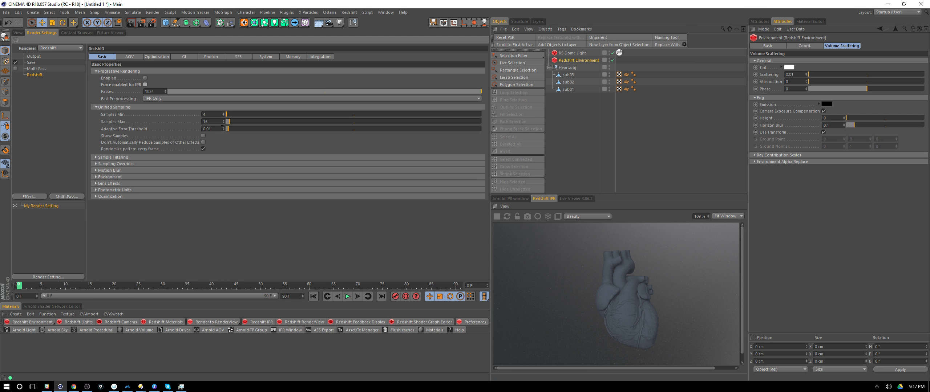
pyautogui.write('32')
pyautogui.press('Return')
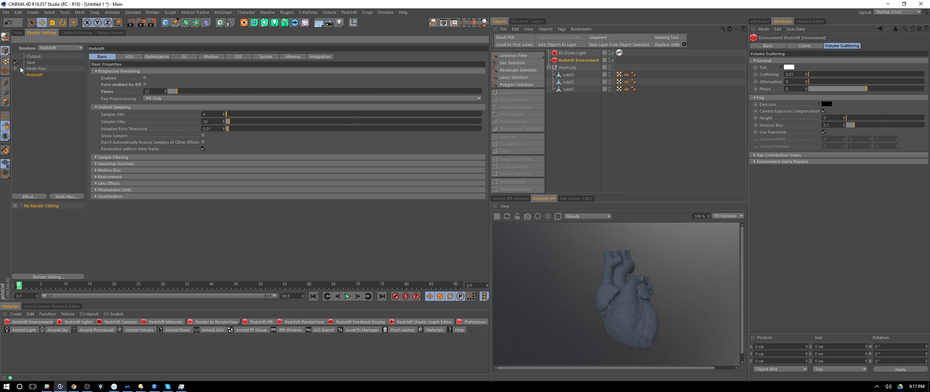
pyautogui.click(17, 33)
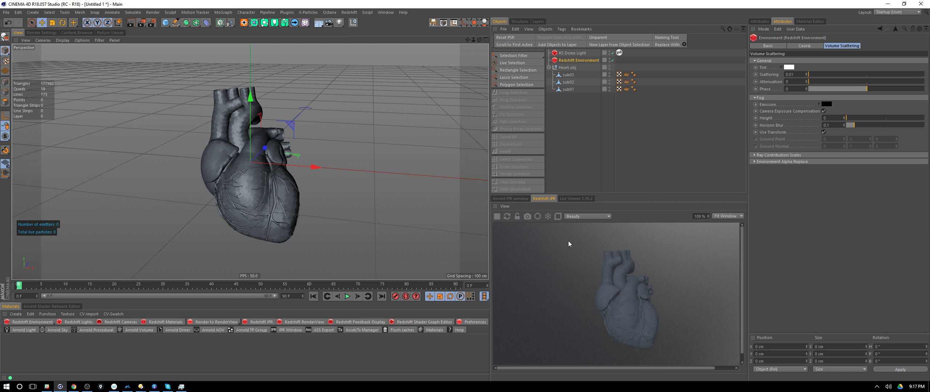
# Delete the RS Dome Light and disable Redshift's Default Light in the integration render settings.
pyautogui.click(590, 53)
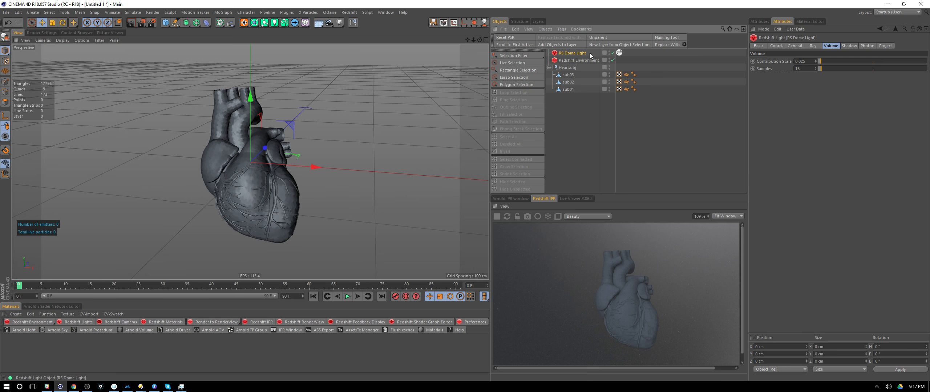
pyautogui.press('Delete')
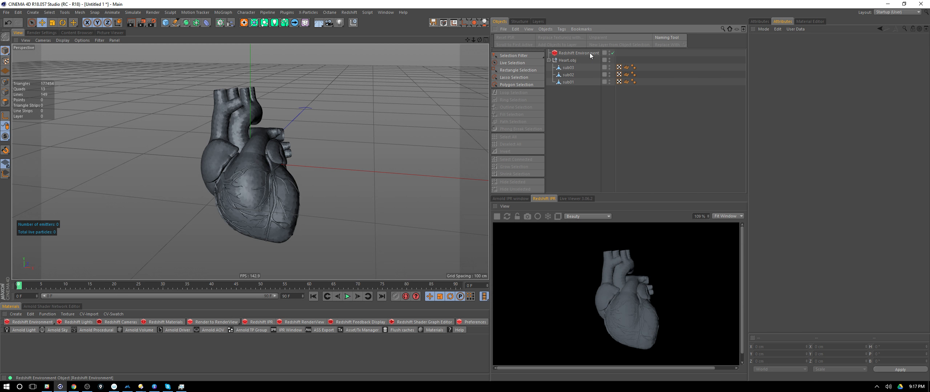
pyautogui.click(51, 32)
pyautogui.click(129, 78)
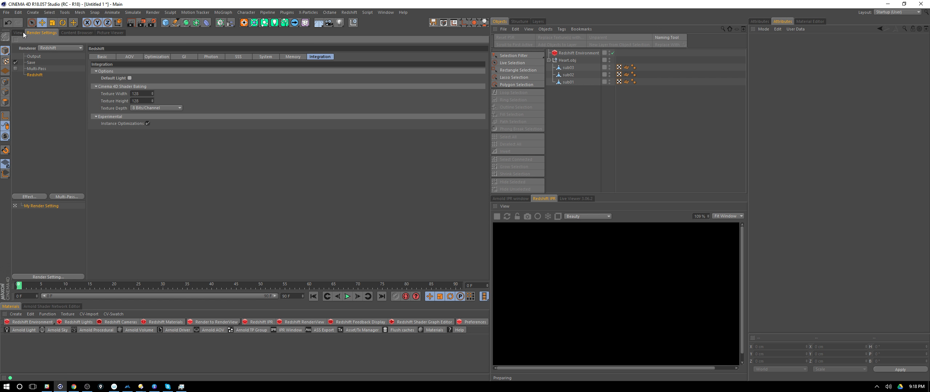
pyautogui.click(21, 32)
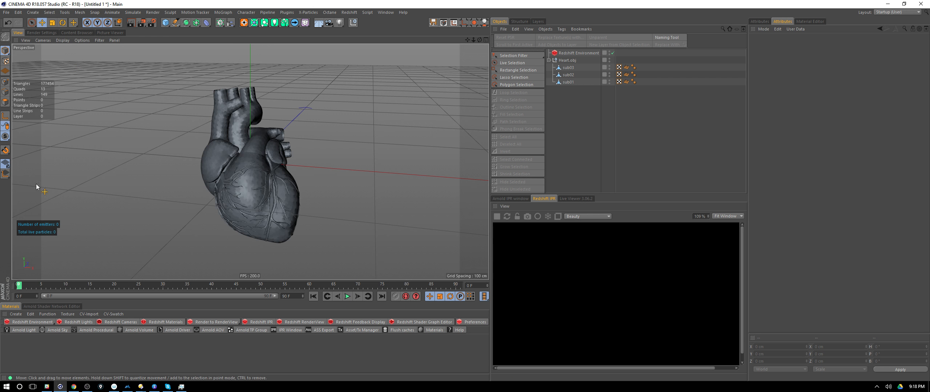
# Add a Redshift spot light and move it about 215 cm along negative Z, in front of the heart.
pyautogui.click(70, 323)
pyautogui.click(123, 339)
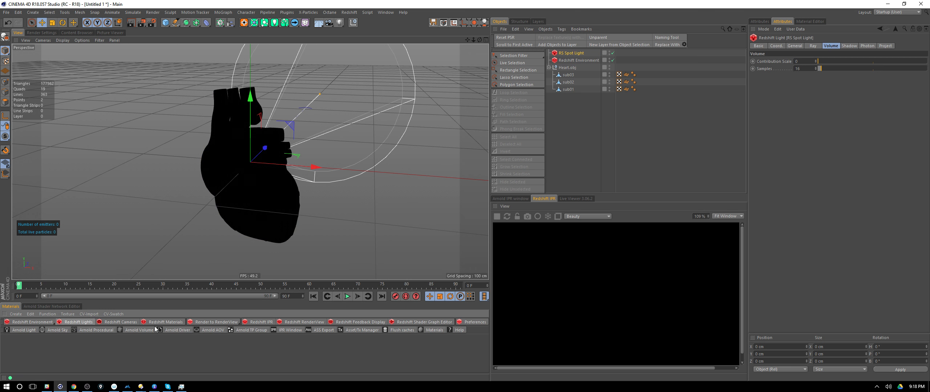
pyautogui.moveTo(268, 125); pyautogui.dragTo(87, 271)
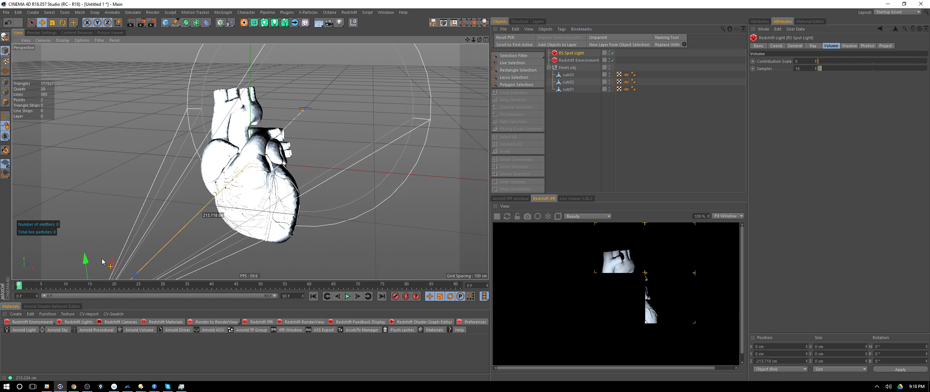
# Raise the spot light's volume contribution scale to about 0.087.
pyautogui.click(819, 46)
pyautogui.click(831, 47)
pyautogui.moveTo(819, 61); pyautogui.dragTo(827, 61)
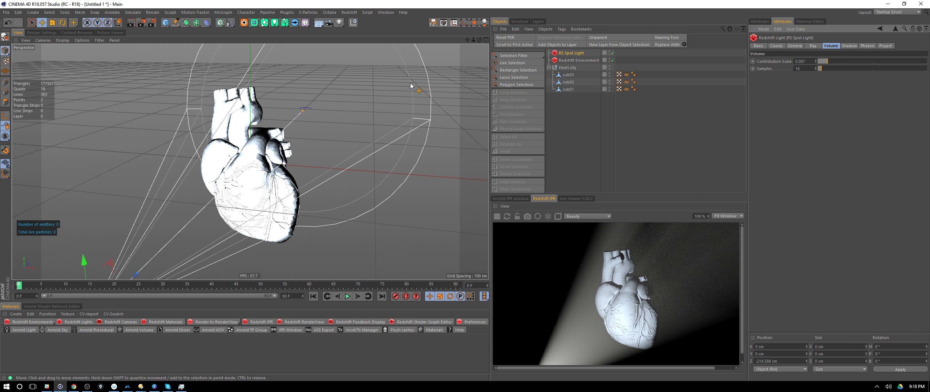
# Raise the spot light to a height of about 96 cm and aim it at Heart.obj with a Target tag.
pyautogui.scroll(-3, 181, 188)
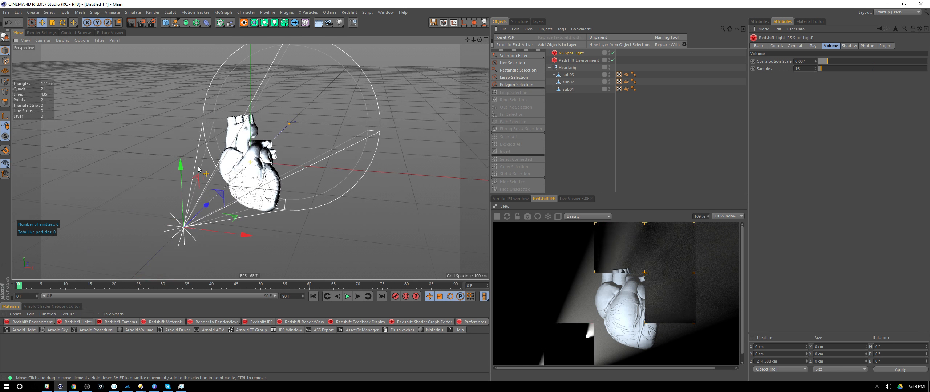
pyautogui.moveTo(180, 188); pyautogui.dragTo(177, 79)
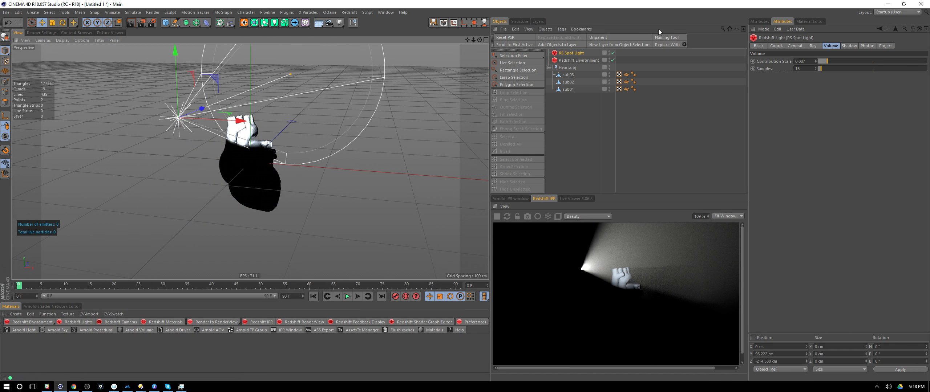
pyautogui.rightClick(575, 53)
pyautogui.moveTo(616, 48)
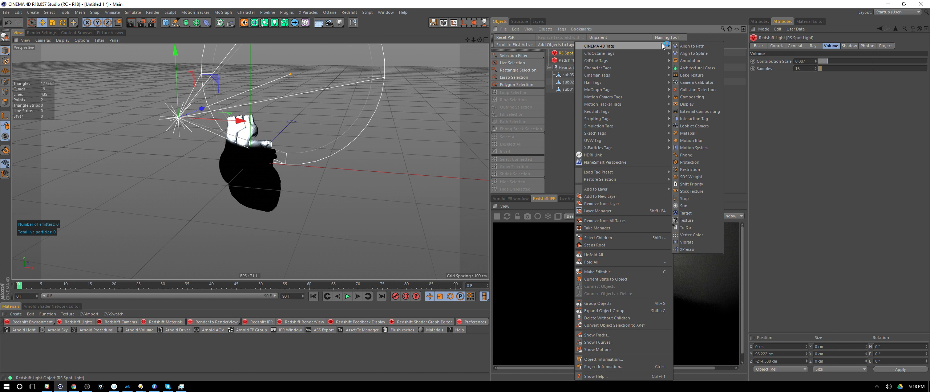
pyautogui.click(686, 213)
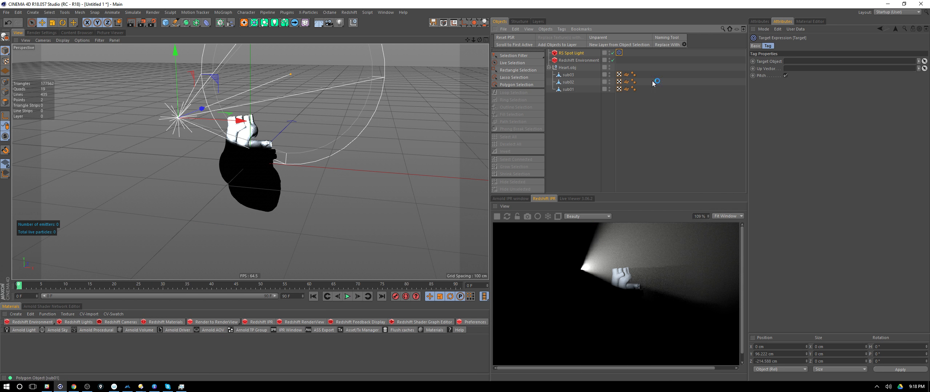
pyautogui.moveTo(567, 68); pyautogui.dragTo(823, 65)
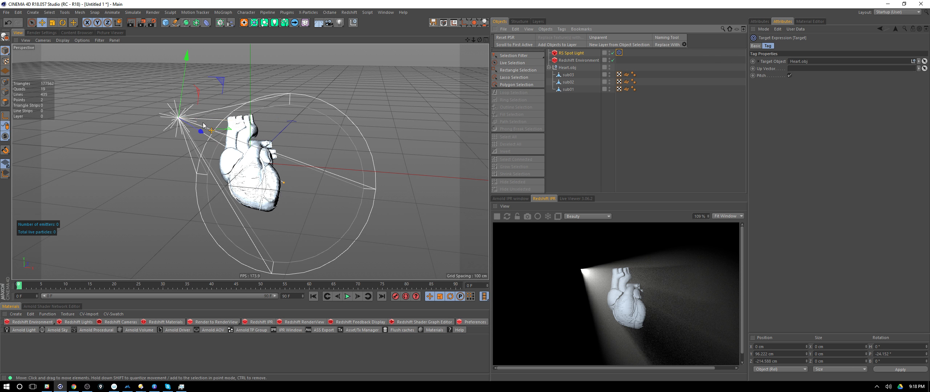
# Pull the spot light back along its own axis, away from the heart, to a height of about 172 cm.
pyautogui.moveTo(202, 133); pyautogui.dragTo(78, 61)
pyautogui.keyDown('alt'); pyautogui.moveTo(182, 152); pyautogui.dragTo(278, 142, button='right'); pyautogui.keyUp('alt')
pyautogui.keyDown('alt'); pyautogui.moveTo(325, 125); pyautogui.dragTo(308, 127, button='right'); pyautogui.keyUp('alt')
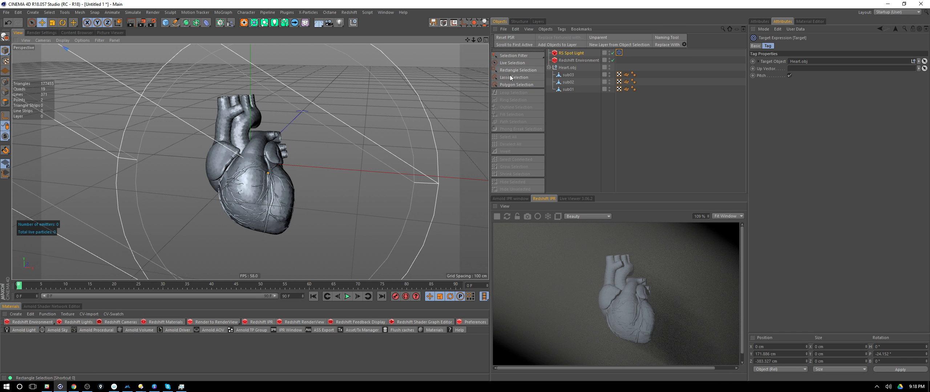
# Set the spot light's volume samples to 128 and check the basic Redshift sampling settings.
pyautogui.click(577, 54)
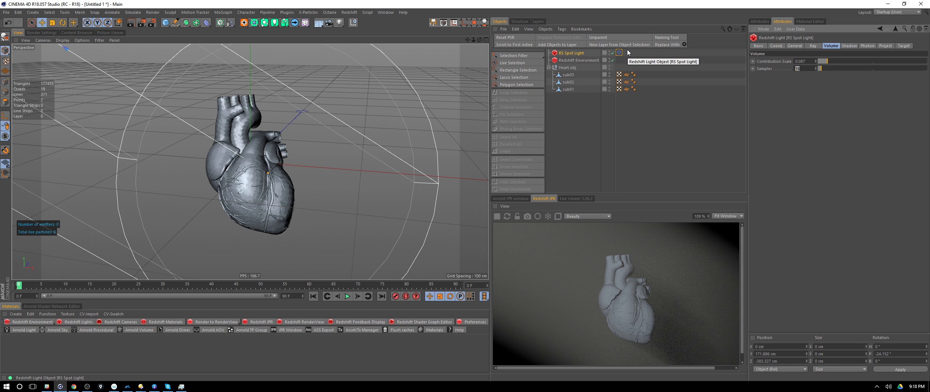
pyautogui.write('128')
pyautogui.press('Return')
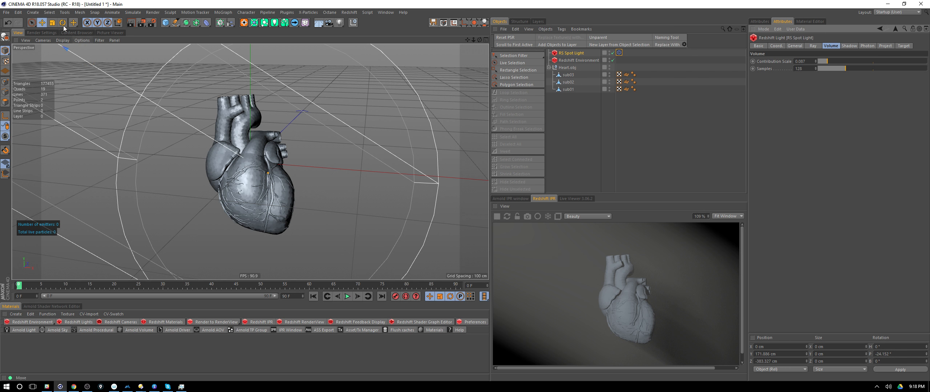
pyautogui.click(42, 33)
pyautogui.click(98, 57)
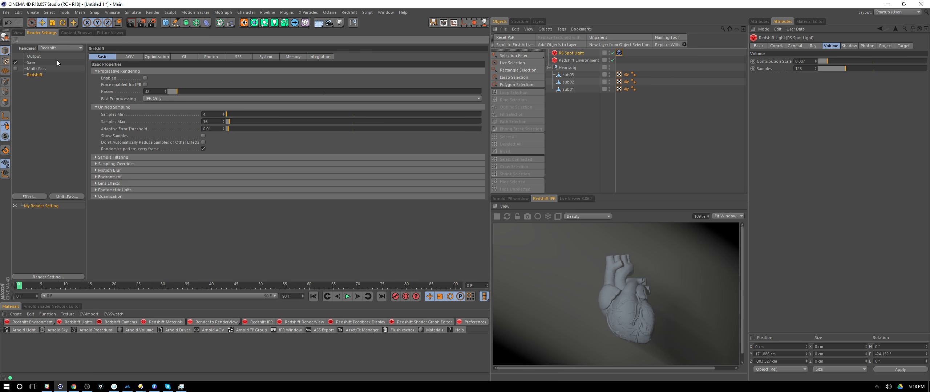
pyautogui.click(18, 33)
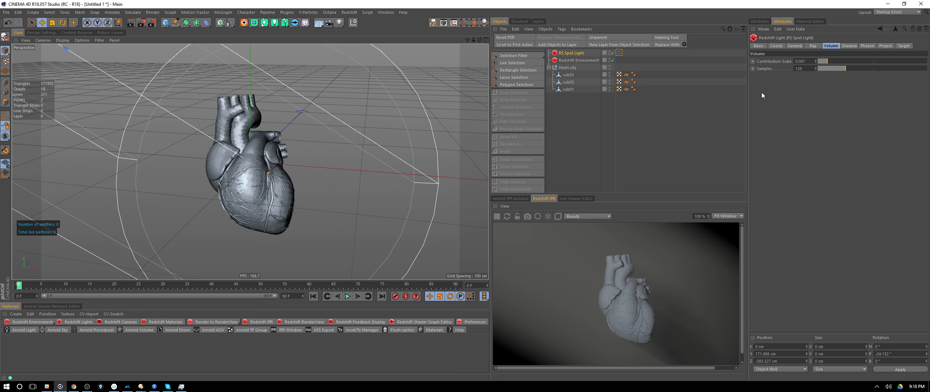
# Tint the spot light a very pale cyan with hue 185° and saturation 11%.
pyautogui.click(799, 46)
pyautogui.click(807, 93)
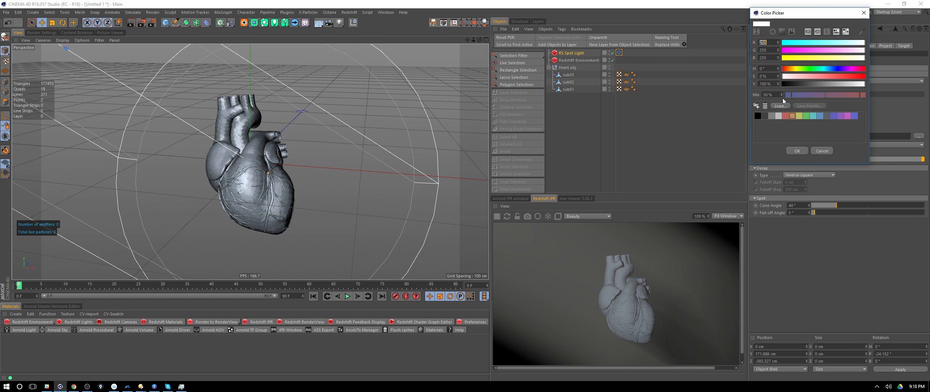
pyautogui.click(827, 69)
pyautogui.click(802, 75)
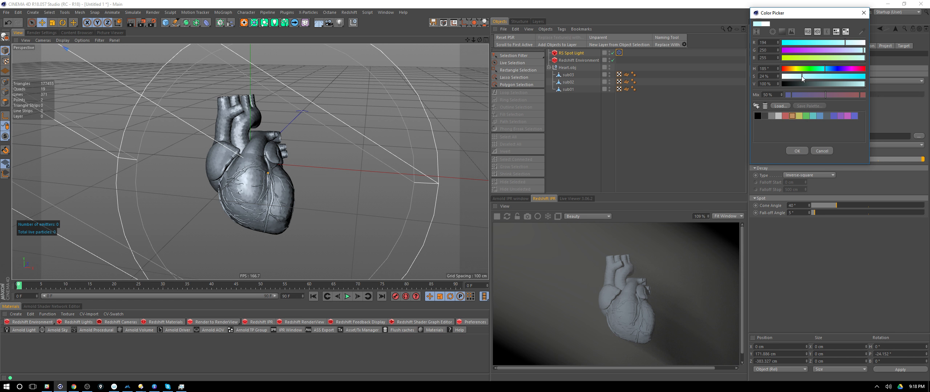
pyautogui.click(796, 151)
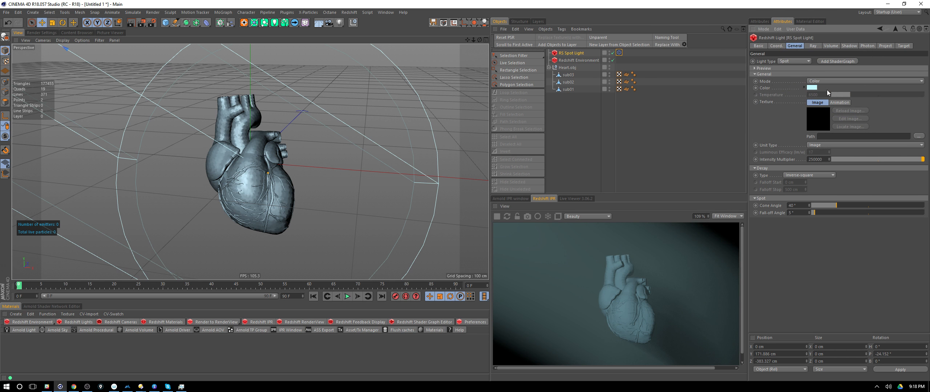
pyautogui.click(810, 89)
pyautogui.click(803, 152)
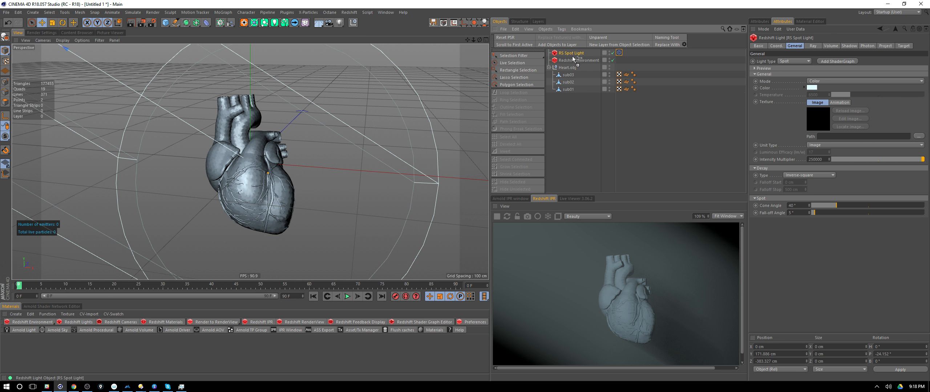
# Duplicate the spot light and, using the four-view layout, move the copy sideways to about X 420 cm.
pyautogui.keyDown('ctrl'); pyautogui.moveTo(573, 59); pyautogui.dragTo(574, 59); pyautogui.keyUp('ctrl')
pyautogui.click(485, 40)
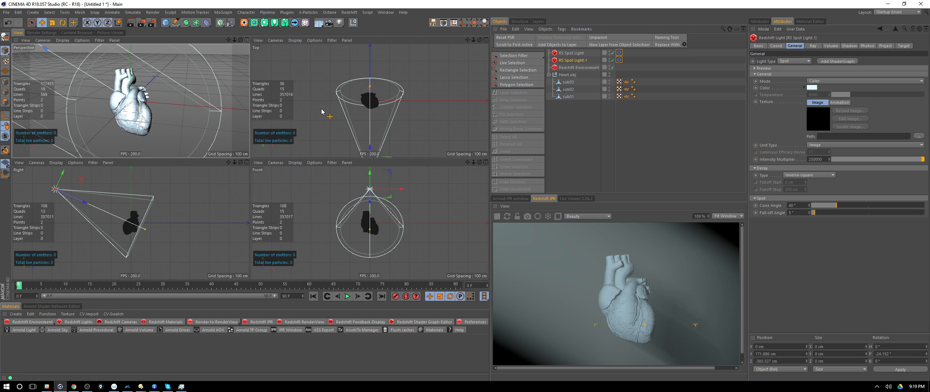
pyautogui.moveTo(401, 190); pyautogui.dragTo(484, 190)
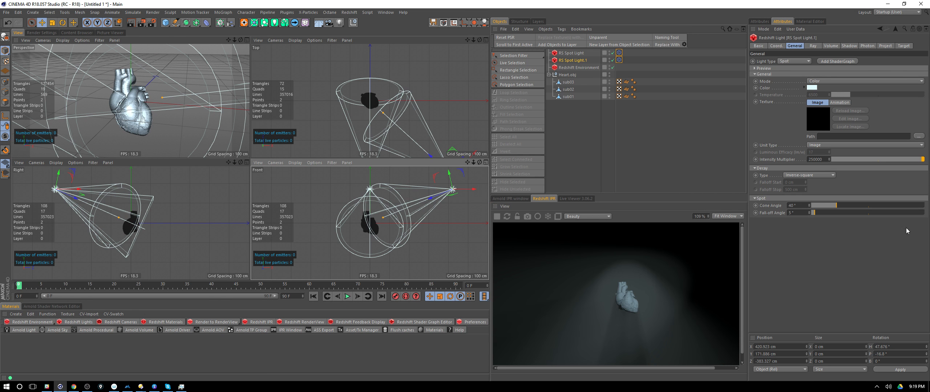
# Narrow the duplicated spot light's cone to 18° with a 15° fall-off and try a pale purple tint with hue 277°.
pyautogui.moveTo(829, 205); pyautogui.dragTo(820, 214)
pyautogui.click(811, 88)
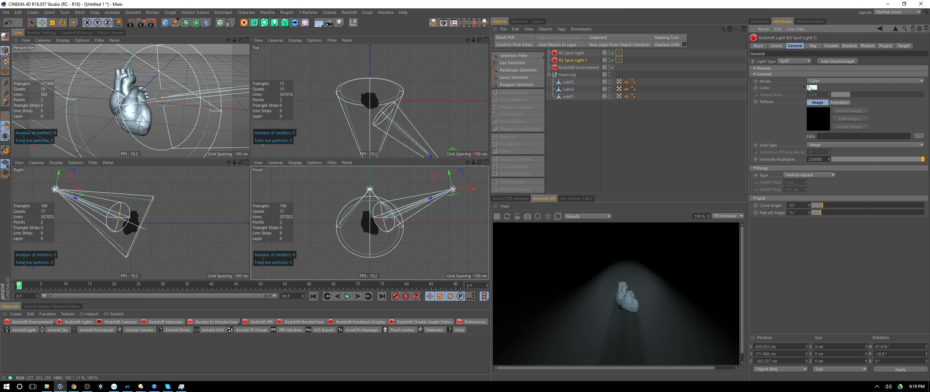
pyautogui.click(845, 68)
pyautogui.click(802, 76)
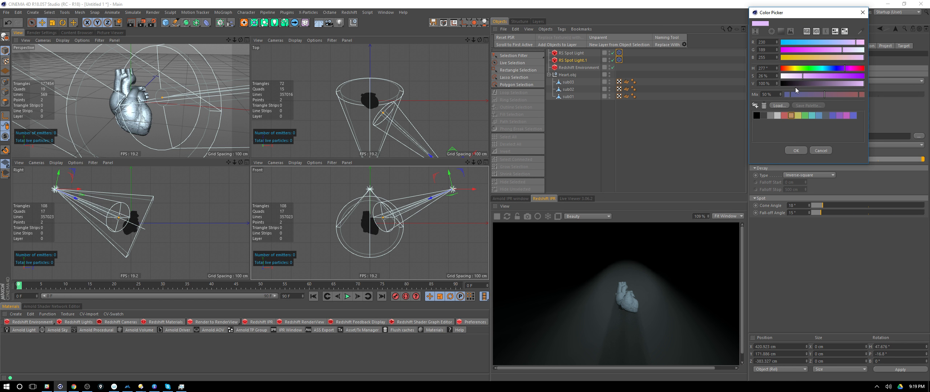
pyautogui.click(797, 150)
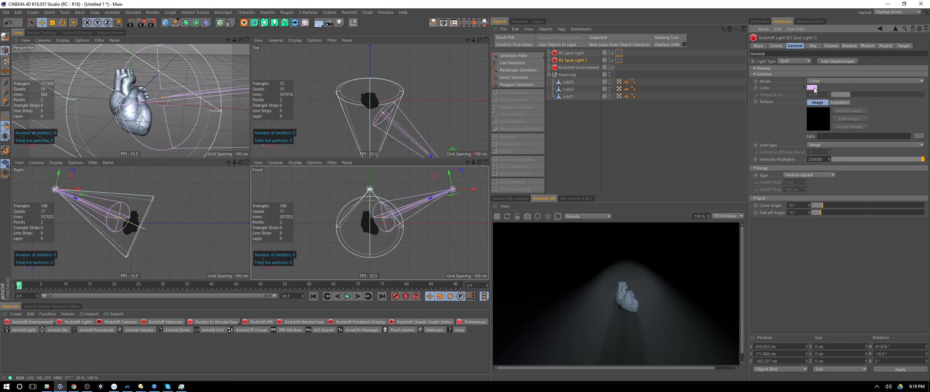
# Retint the duplicated spot light a peach orange with a hue of about 23° and return to the single perspective view.
pyautogui.click(812, 88)
pyautogui.click(796, 69)
pyautogui.click(791, 69)
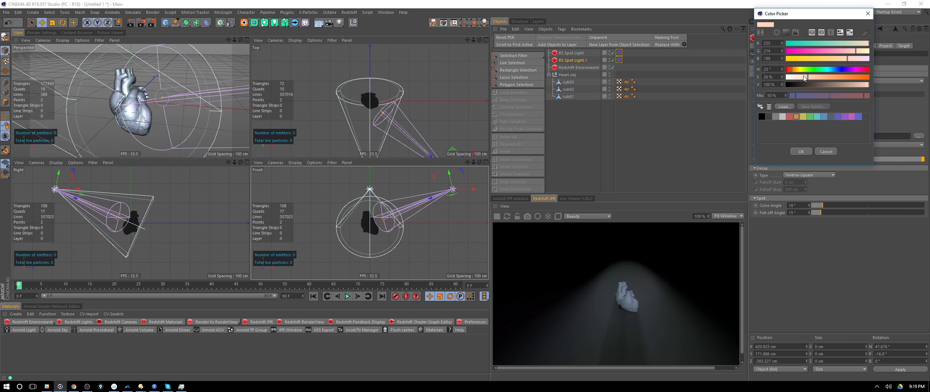
pyautogui.click(824, 77)
pyautogui.click(801, 152)
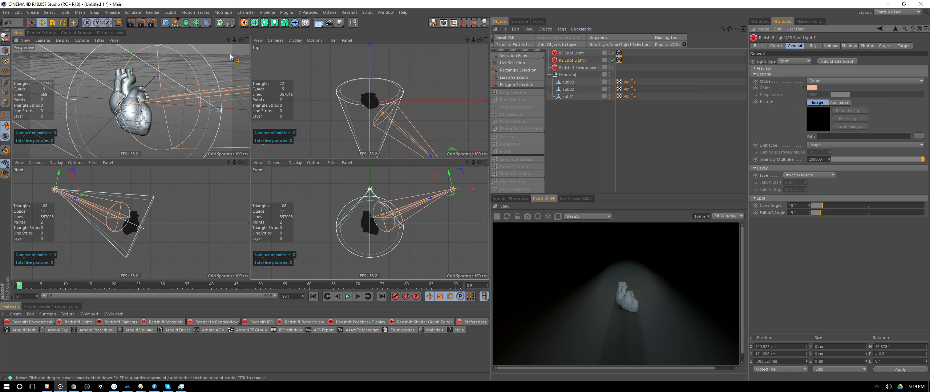
pyautogui.click(247, 40)
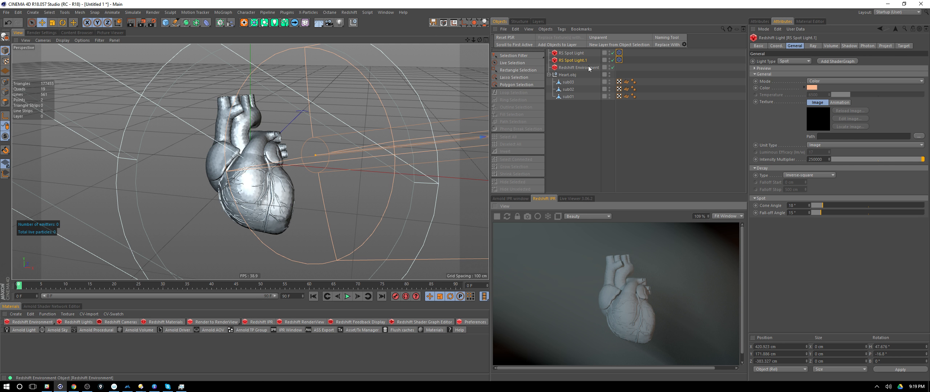
# Reduce the first spot light's intensity multiplier to 55000, after trying much lower values.
pyautogui.click(571, 53)
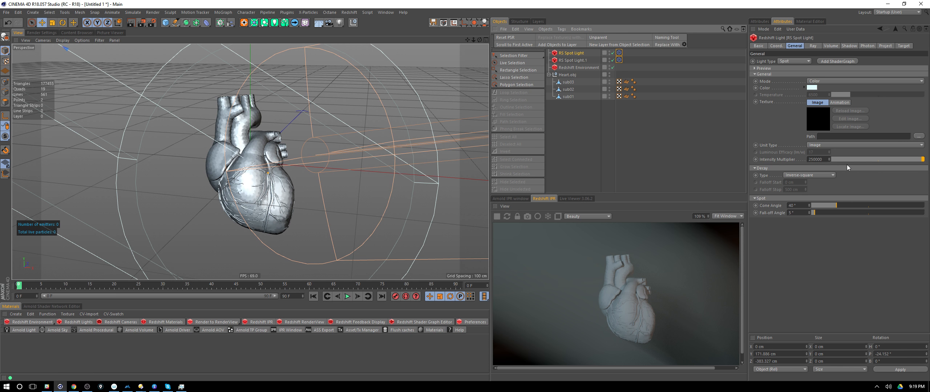
pyautogui.press('BackSpace')
pyautogui.press('BackSpace')
pyautogui.press('Return')
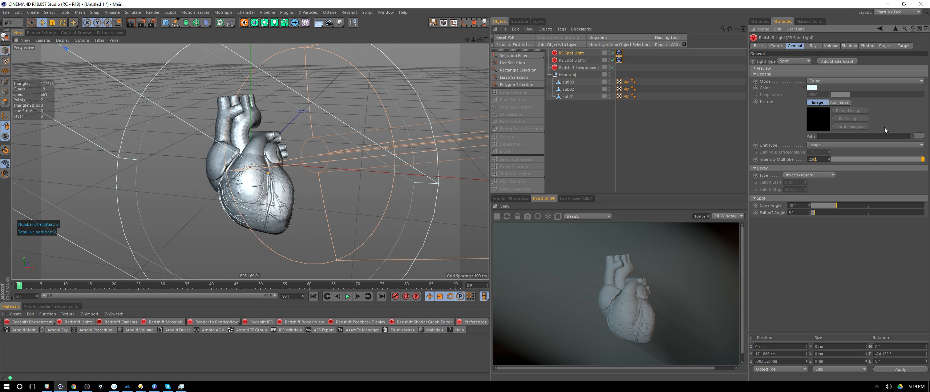
pyautogui.moveTo(879, 159); pyautogui.dragTo(921, 160)
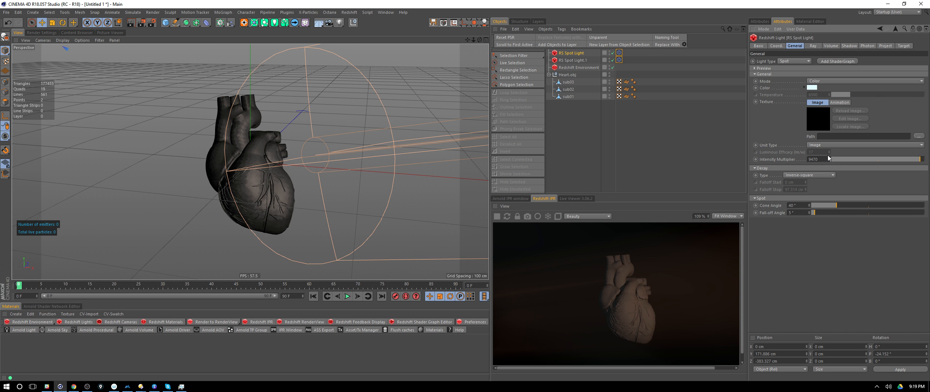
pyautogui.doubleClick(818, 159)
pyautogui.write('2')
pyautogui.write('55000')
pyautogui.press('Return')
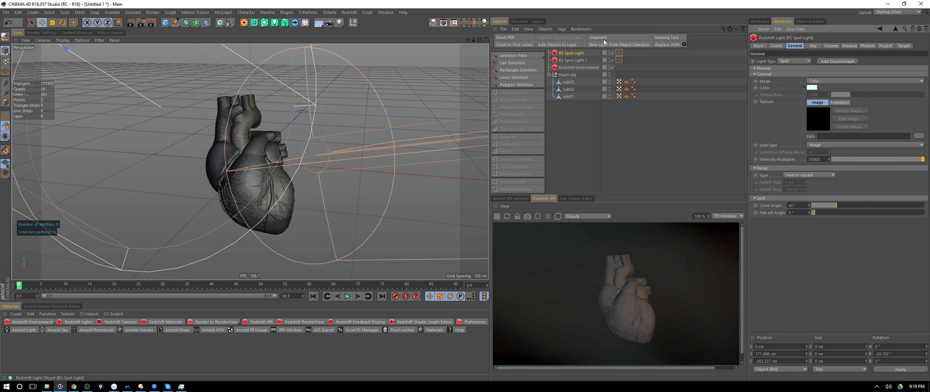
# Disable the Redshift Environment to compare the render without volumetrics, and enable it again.
pyautogui.click(637, 67)
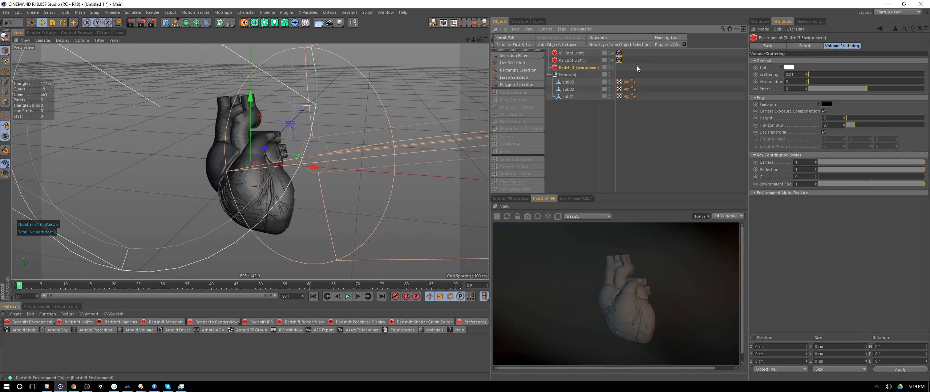
pyautogui.click(613, 67)
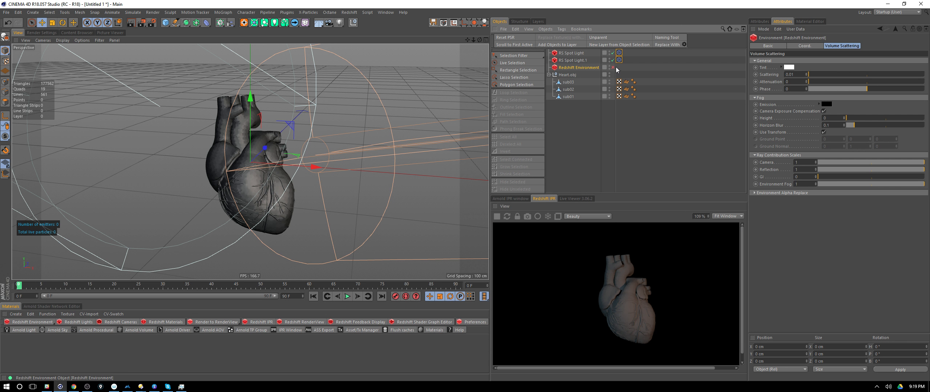
pyautogui.click(612, 68)
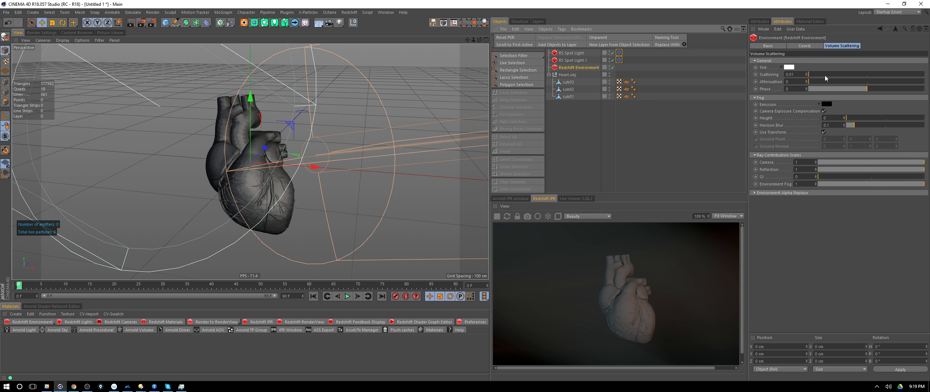
# Adjust the environment's fog to a height of about 32, horizon blur 0.339 and attenuation 0.158.
pyautogui.click(855, 118)
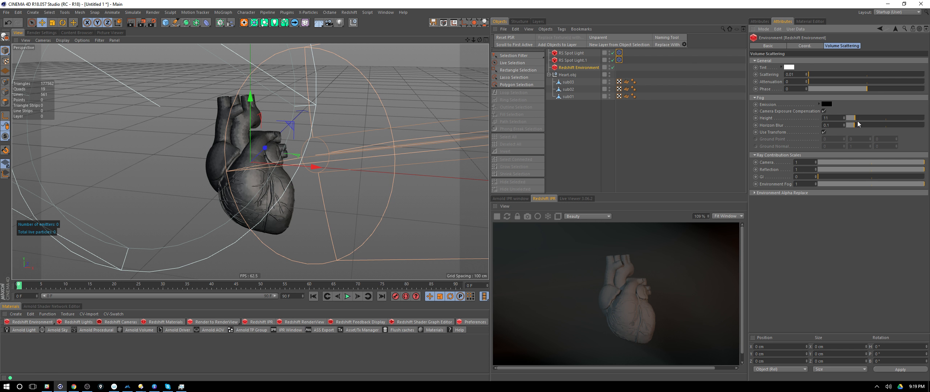
pyautogui.click(873, 125)
pyautogui.click(869, 118)
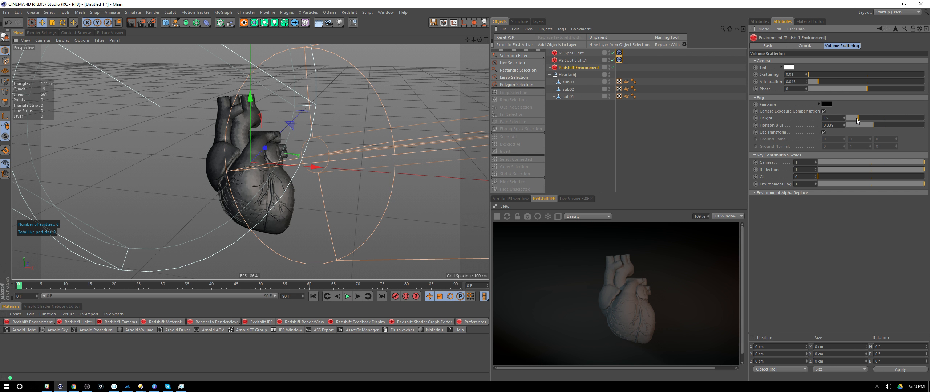
pyautogui.moveTo(856, 118); pyautogui.dragTo(873, 123)
pyautogui.click(846, 84)
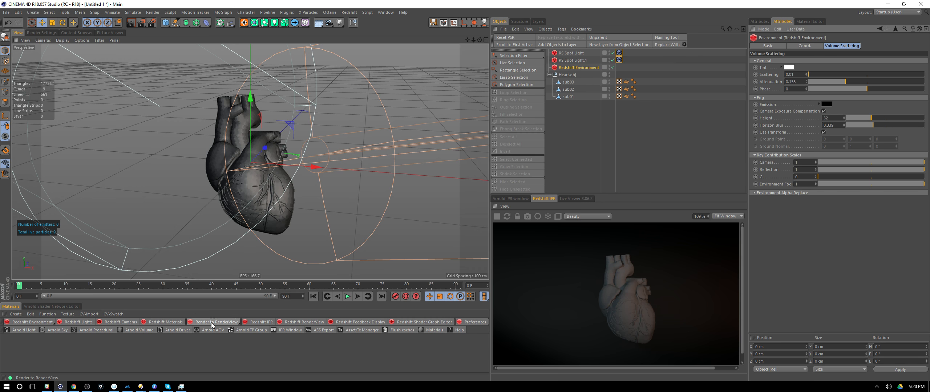
pyautogui.click(31, 314)
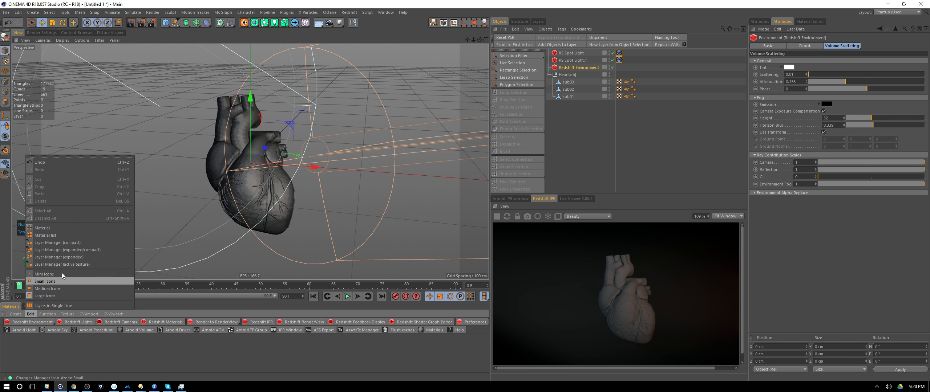
pyautogui.click(16, 314)
pyautogui.moveTo(91, 262)
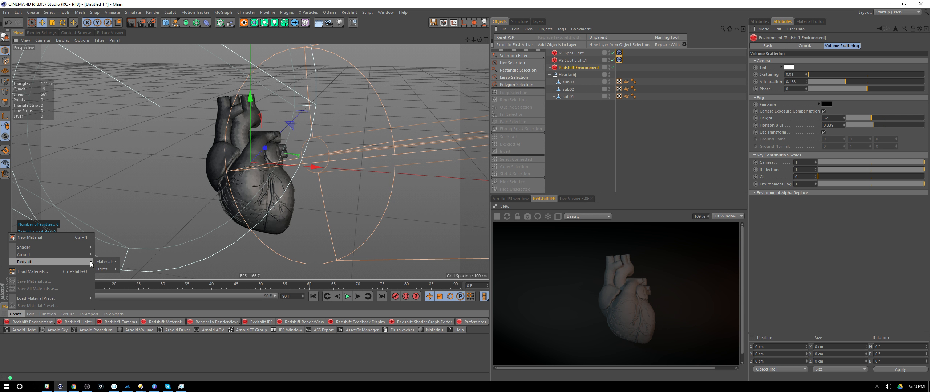
pyautogui.click(135, 262)
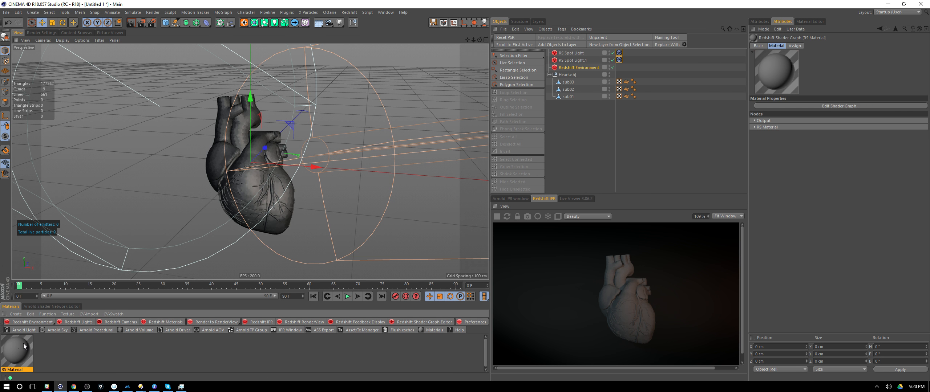
pyautogui.press('Delete')
# Create a Redshift Car Paint material and apply it to the whole Heart.obj group.
pyautogui.click(16, 314)
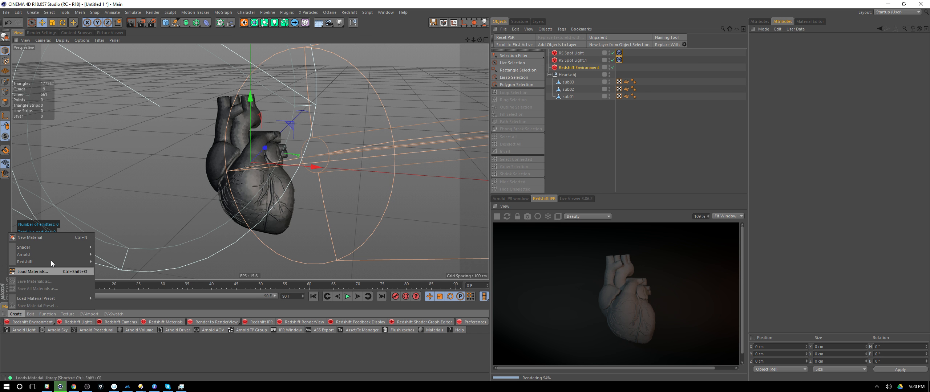
pyautogui.moveTo(54, 254)
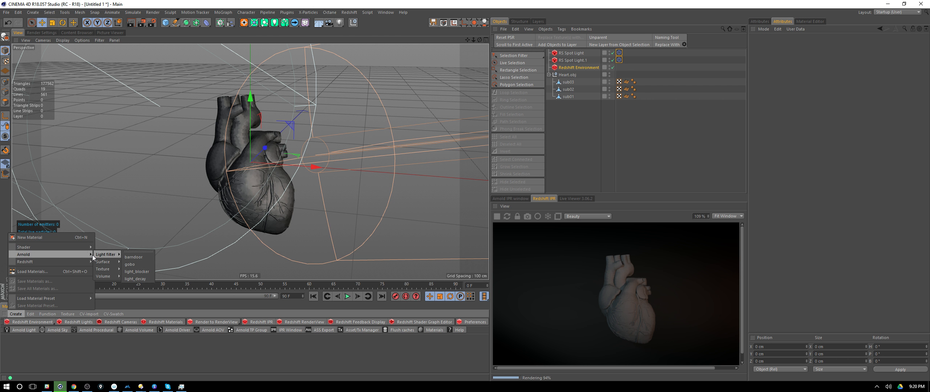
pyautogui.moveTo(92, 262)
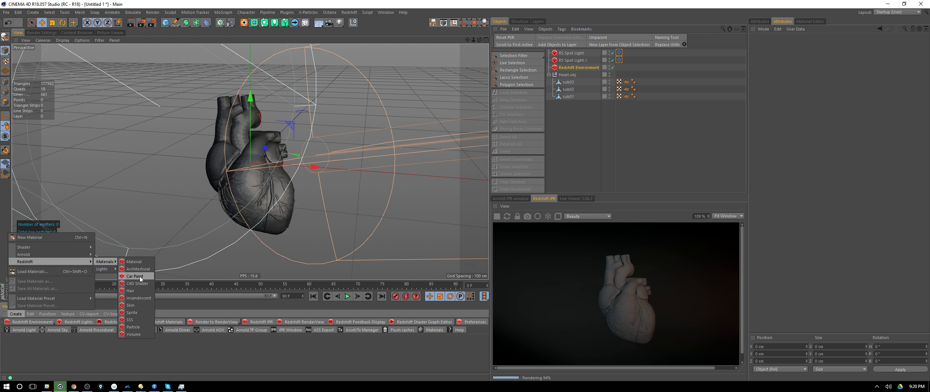
pyautogui.click(139, 276)
pyautogui.moveTo(16, 350)
pyautogui.mouseDown()
pyautogui.moveTo(606, 62)
pyautogui.moveTo(571, 73)
pyautogui.mouseUp()
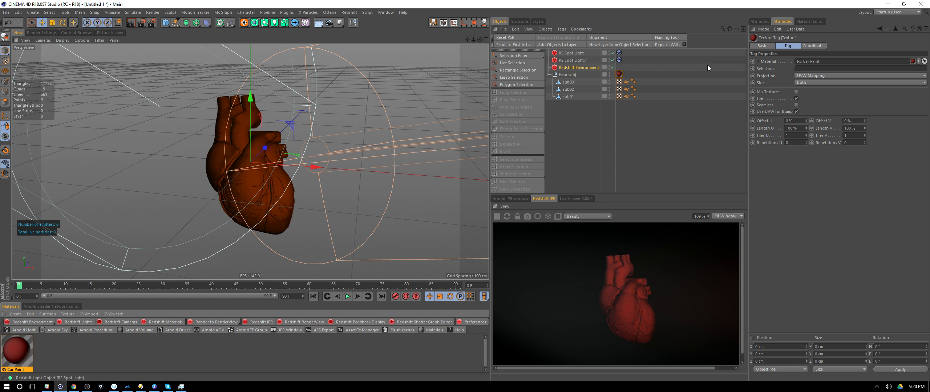
# Set the Redshift Environment's volume scattering to 0.032.
pyautogui.click(817, 23)
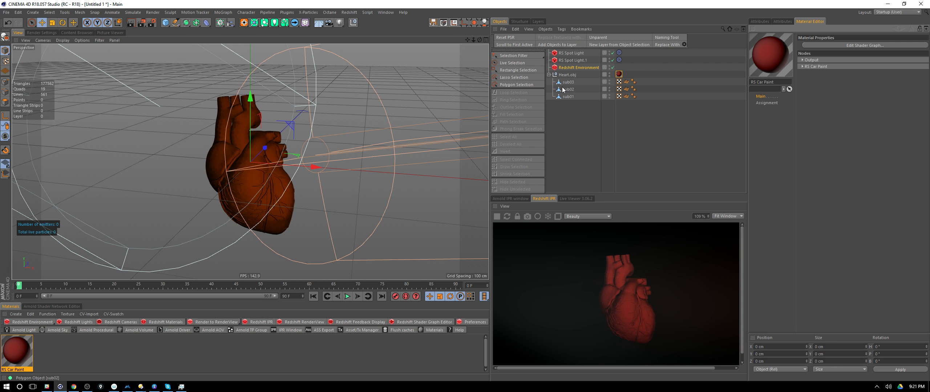
pyautogui.click(581, 67)
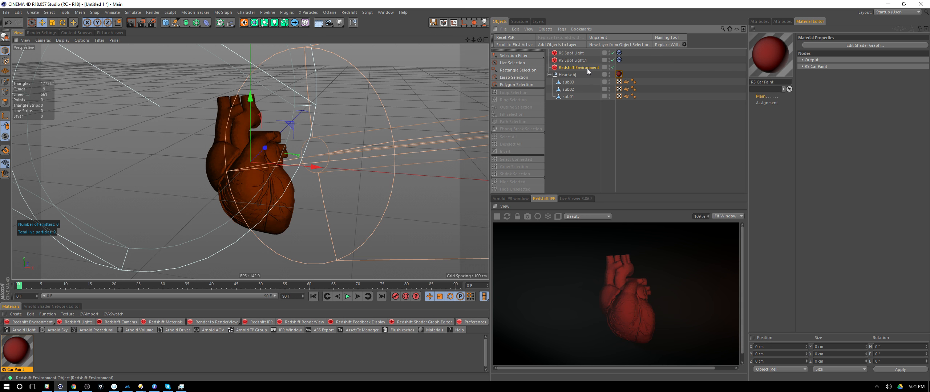
pyautogui.click(785, 22)
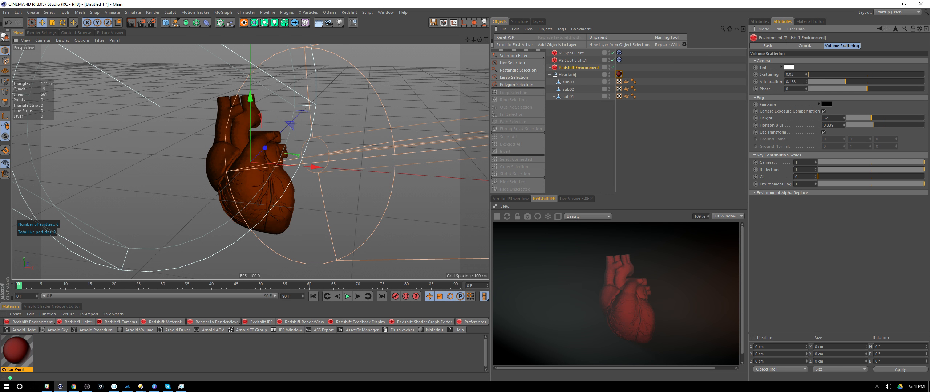
pyautogui.doubleClick(800, 75)
pyautogui.press('BackSpace')
pyautogui.write('.032')
pyautogui.press('Return')
# Create a standard Redshift material and apply it to the sub03 mesh of the heart.
pyautogui.click(621, 76)
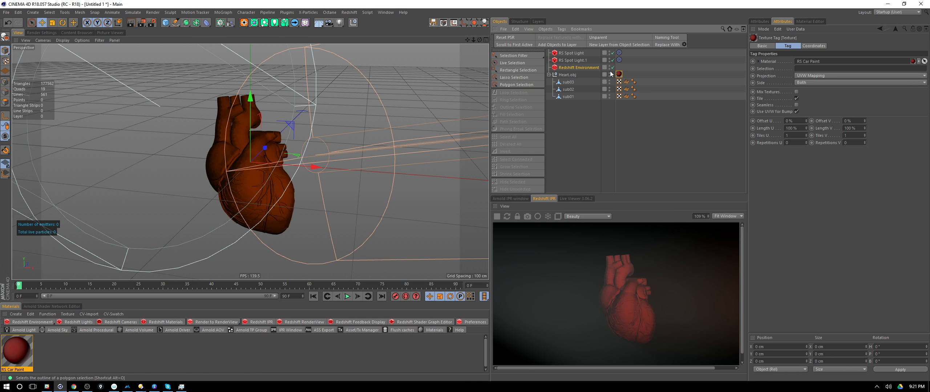
pyautogui.click(15, 314)
pyautogui.moveTo(53, 256)
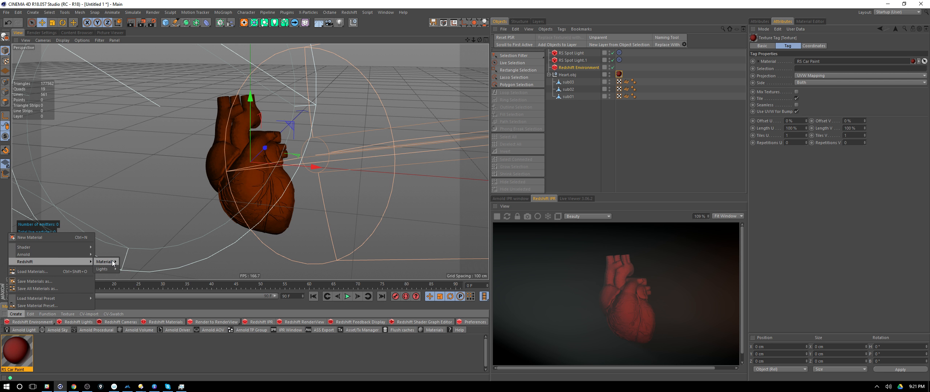
pyautogui.moveTo(106, 262)
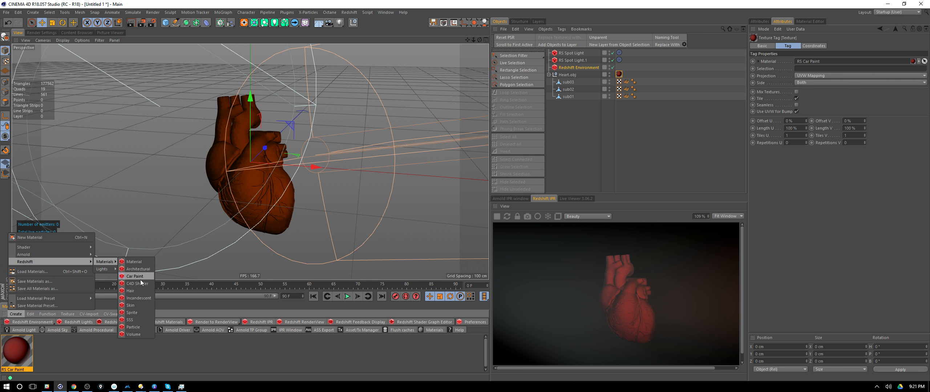
pyautogui.click(136, 262)
pyautogui.moveTo(15, 362); pyautogui.dragTo(568, 89)
pyautogui.moveTo(641, 89); pyautogui.dragTo(643, 83)
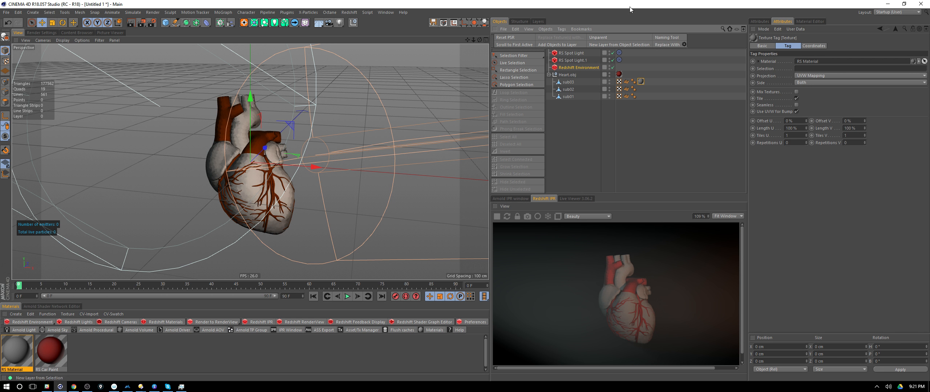
# Apply the Iron preset to the base properties of the new RS Material.
pyautogui.click(810, 21)
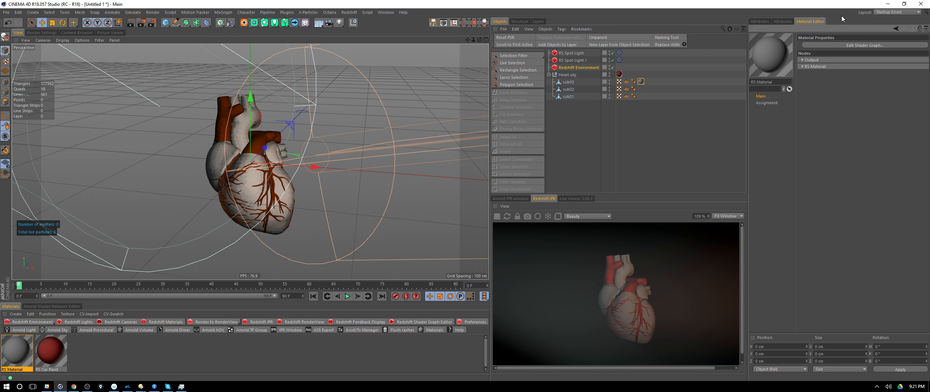
pyautogui.click(803, 60)
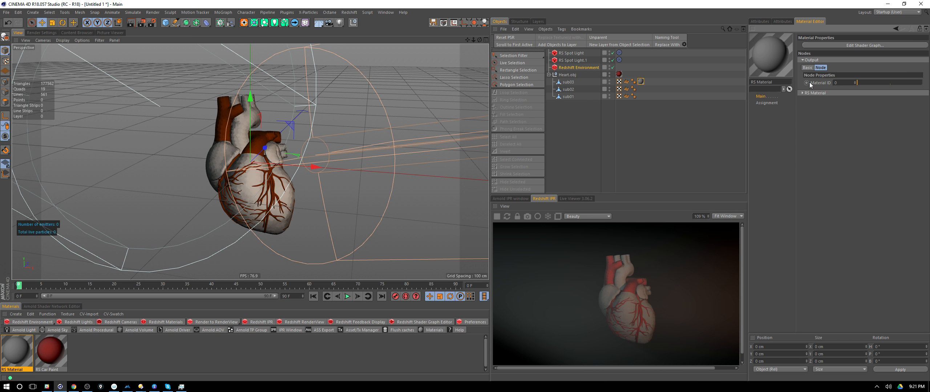
pyautogui.click(801, 93)
pyautogui.click(845, 129)
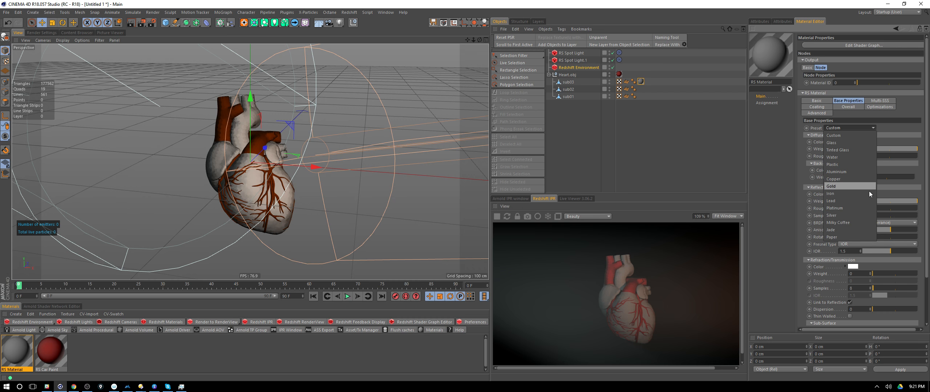
pyautogui.click(846, 194)
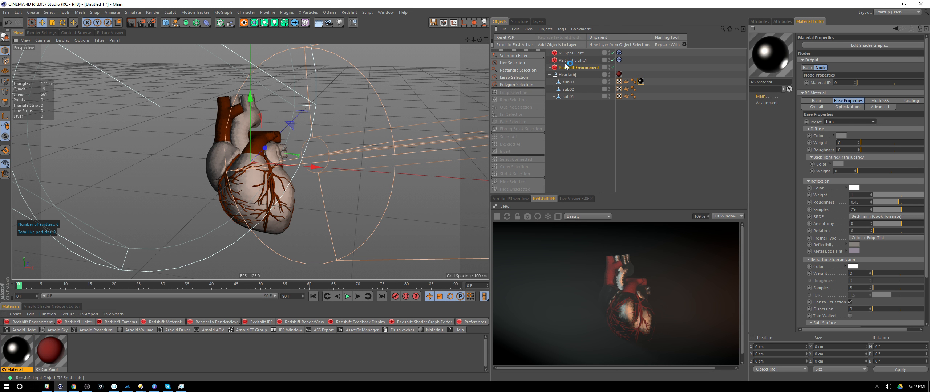
# Delete both spot lights from the scene.
pyautogui.click(580, 54)
pyautogui.keyDown('shift'); pyautogui.click(564, 62); pyautogui.keyUp('shift')
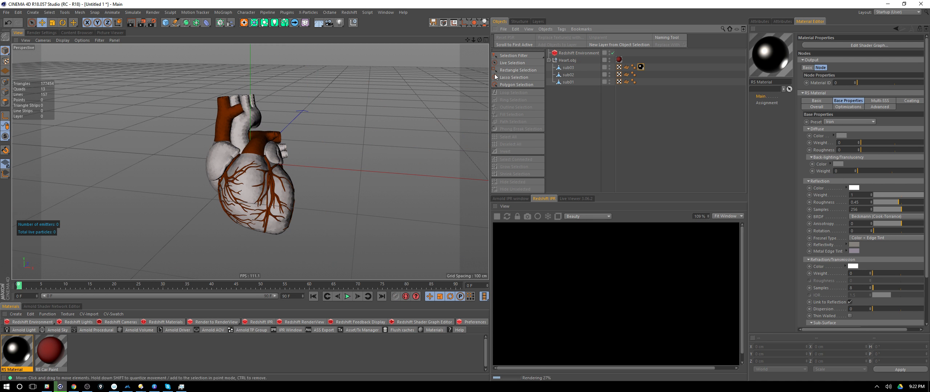
# Add a Redshift dome light to the heart scene.
pyautogui.click(578, 53)
pyautogui.click(619, 91)
pyautogui.click(77, 322)
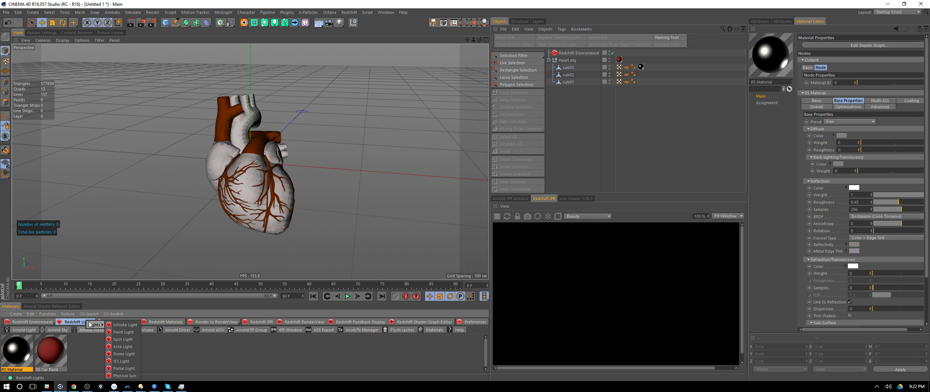
pyautogui.moveTo(98, 326)
pyautogui.click(128, 357)
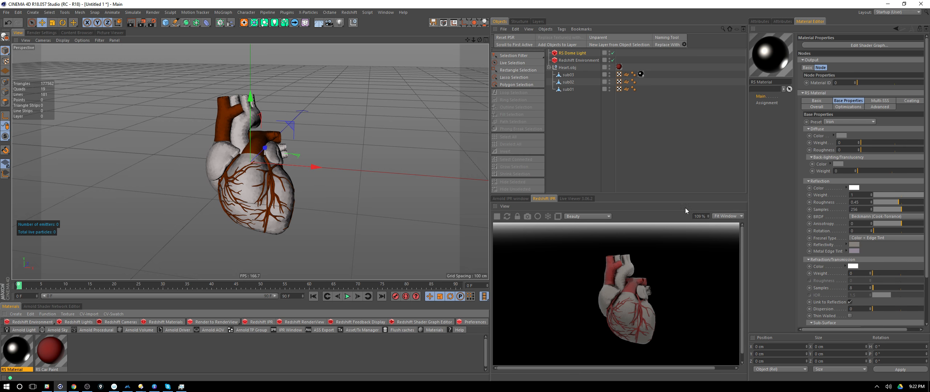
# Set the dome light's volume samples to 64, trying a contribution scale of 0.125 before lowering it to 0.025.
pyautogui.click(784, 22)
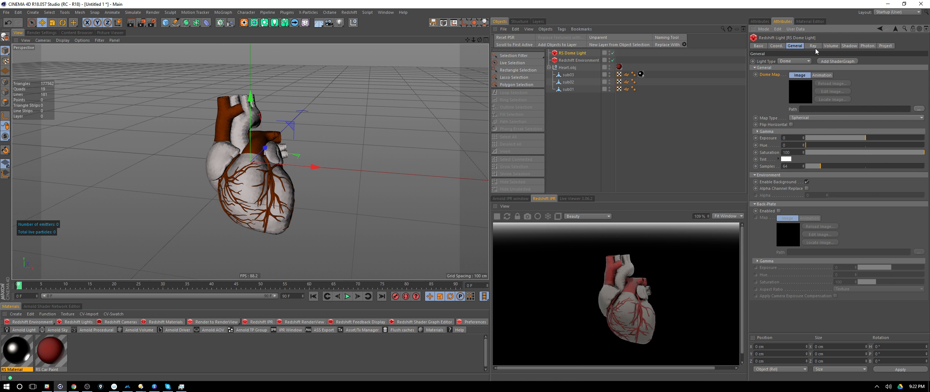
pyautogui.click(830, 46)
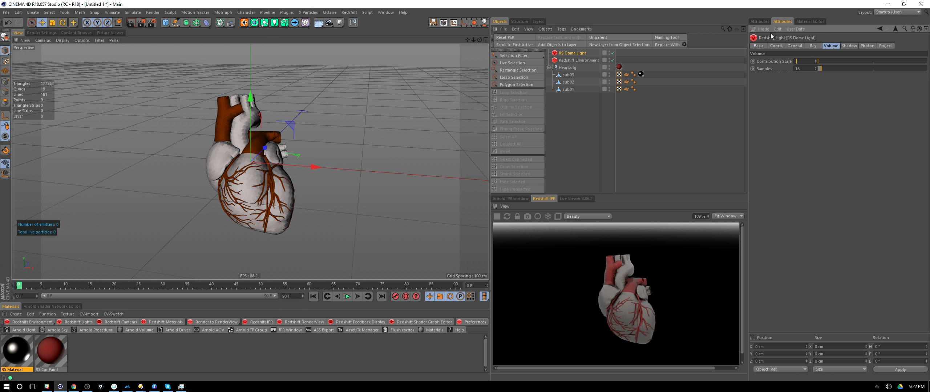
pyautogui.write('0.125')
pyautogui.press('Return')
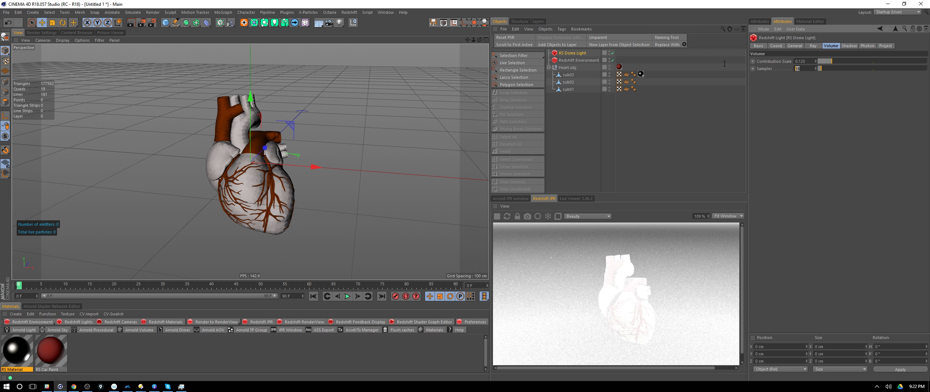
pyautogui.write('64')
pyautogui.press('Return')
pyautogui.press('BackSpace')
pyautogui.write('0')
pyautogui.press('Return')
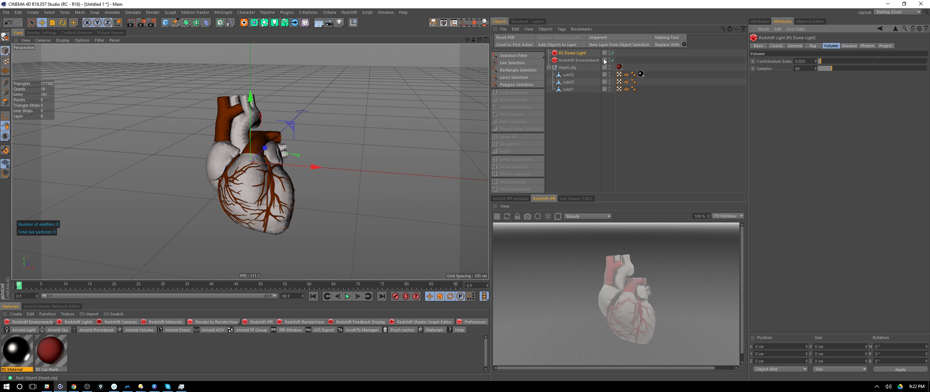
# Lower the Redshift Environment's volume scattering and set its attenuation to 0.
pyautogui.click(581, 60)
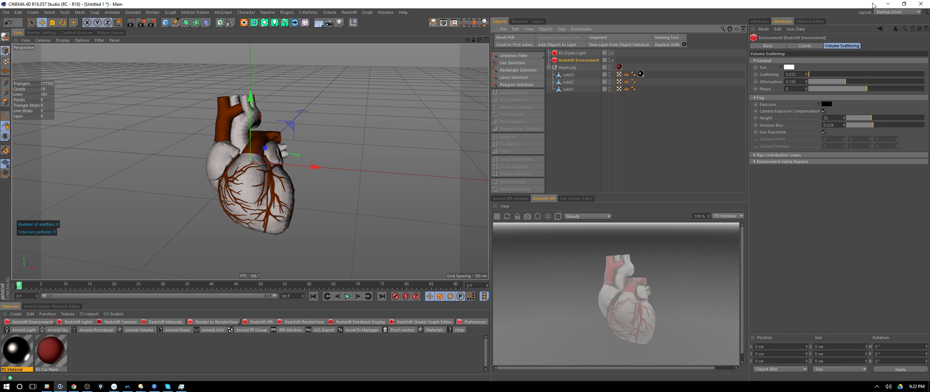
pyautogui.click(790, 75)
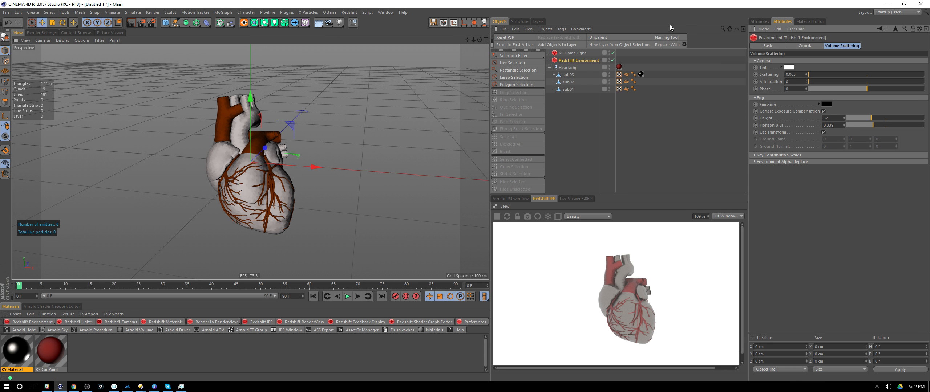
# Replace the dome light with a Redshift area light.
pyautogui.click(572, 53)
pyautogui.press('Delete')
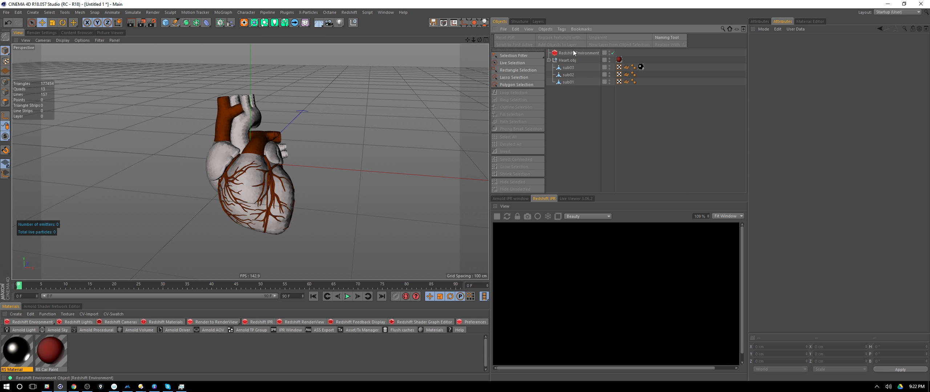
pyautogui.click(76, 322)
pyautogui.moveTo(98, 327)
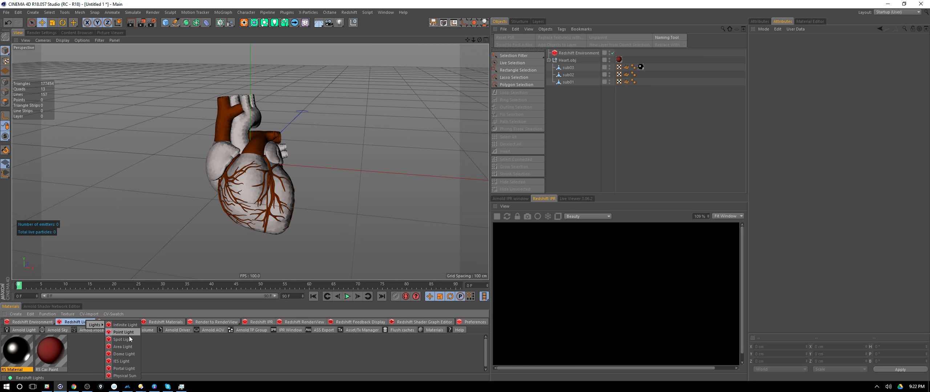
pyautogui.click(122, 347)
# Move the area light to about X -45 cm, Z -103 cm and rotate its heading to about -50° beside the heart.
pyautogui.moveTo(266, 149); pyautogui.dragTo(168, 182)
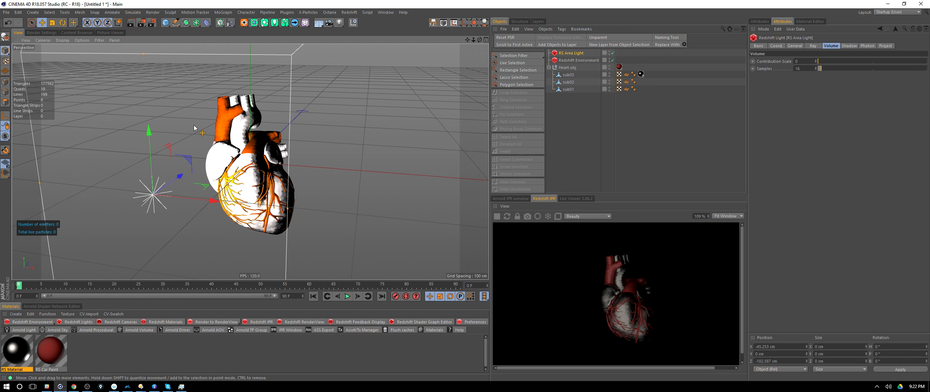
pyautogui.click(62, 23)
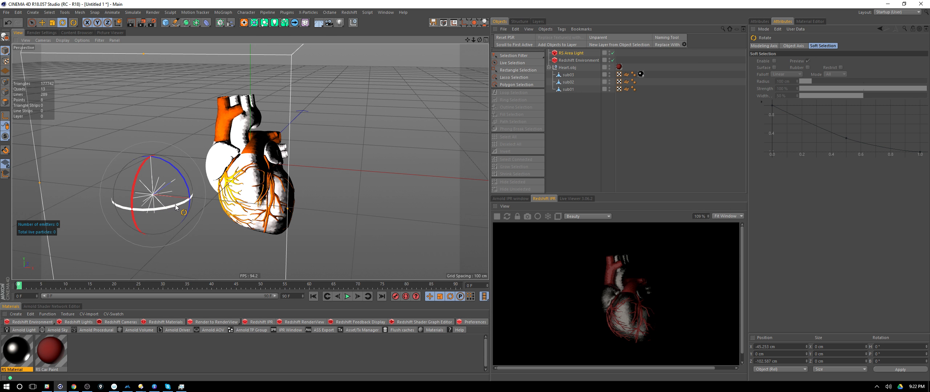
pyautogui.moveTo(177, 207); pyautogui.dragTo(156, 226)
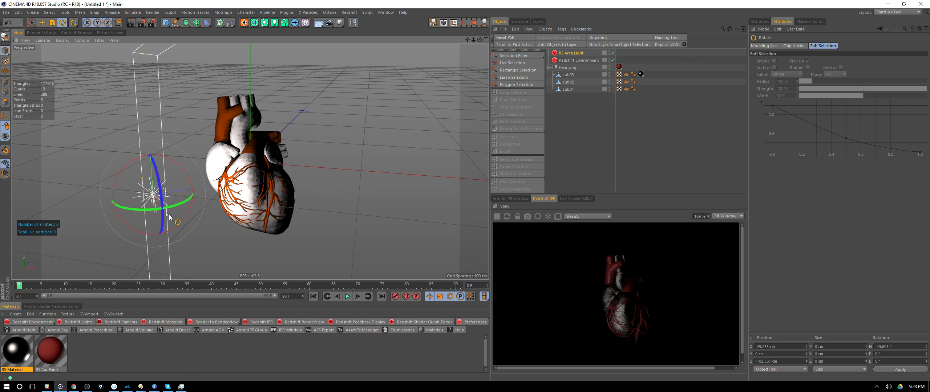
# Duplicate the area light and move the copy along X to about 99 cm, on the heart's opposite side.
pyautogui.click(603, 96)
pyautogui.keyDown('ctrl'); pyautogui.moveTo(573, 56); pyautogui.dragTo(578, 57); pyautogui.keyUp('ctrl')
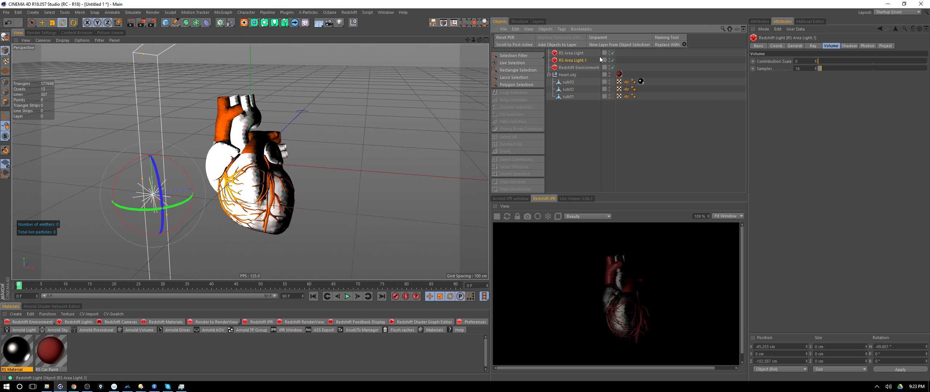
pyautogui.click(42, 22)
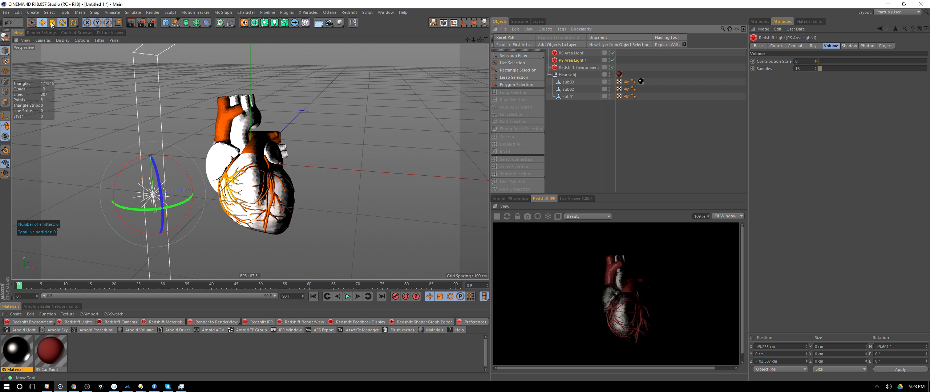
pyautogui.moveTo(218, 203); pyautogui.dragTo(420, 224)
# Rotate the duplicated area light toward the heart, to a heading of about 66° and a pitch of about -8°.
pyautogui.press('r')
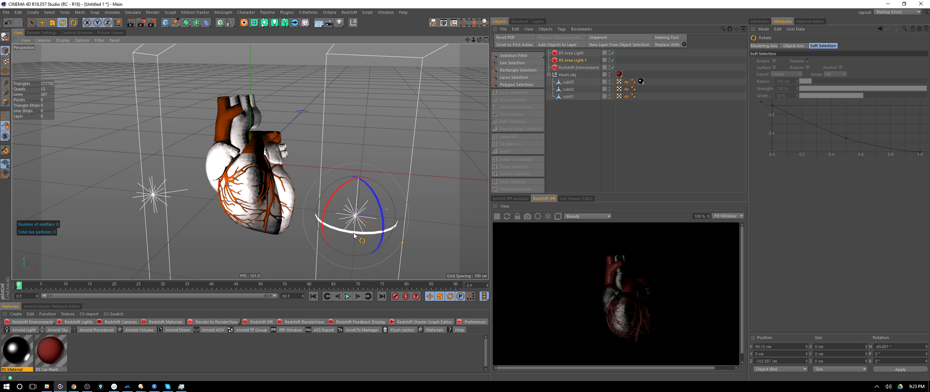
pyautogui.moveTo(348, 231); pyautogui.dragTo(465, 231)
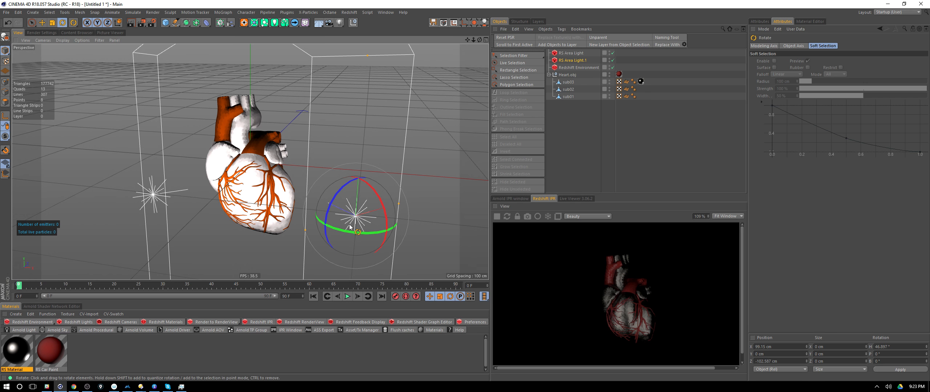
pyautogui.moveTo(329, 223); pyautogui.dragTo(331, 231)
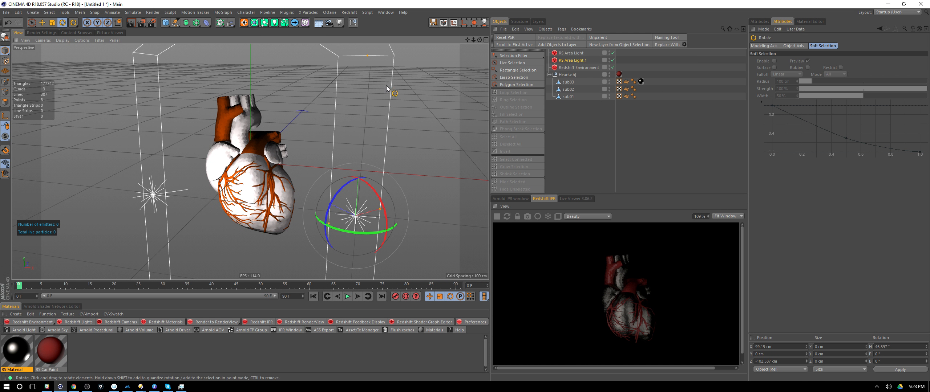
pyautogui.moveTo(329, 223); pyautogui.dragTo(355, 231)
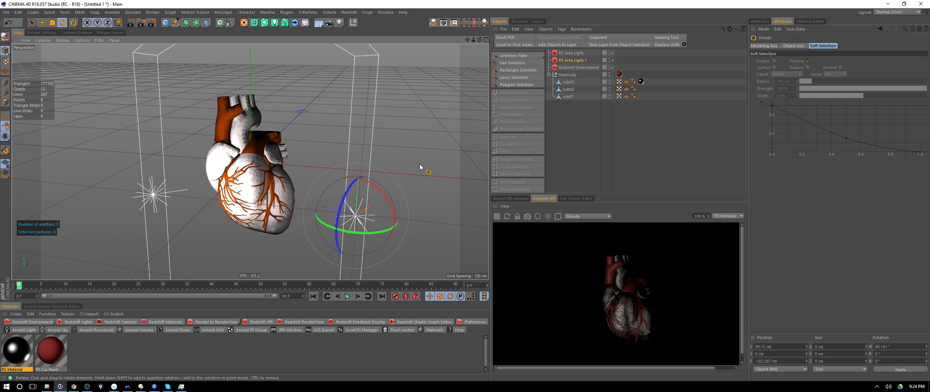
pyautogui.moveTo(384, 196); pyautogui.dragTo(390, 212)
# Raise the duplicated area light to about 17 cm in Y and shift it farther from the heart along X.
pyautogui.press('e')
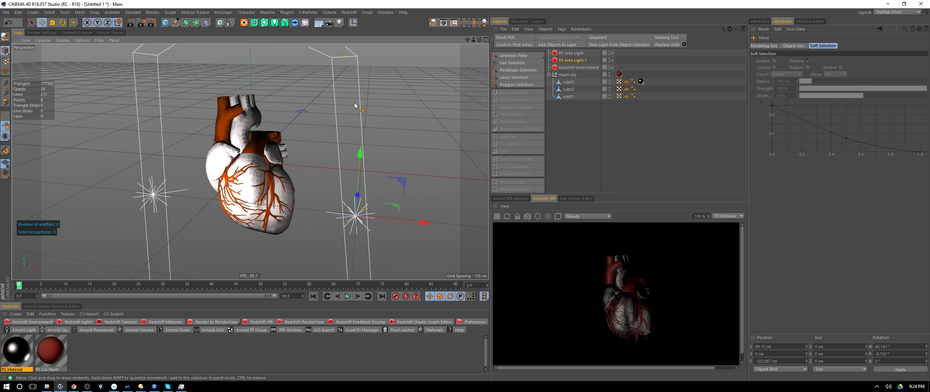
pyautogui.moveTo(359, 153); pyautogui.dragTo(362, 127)
pyautogui.moveTo(410, 203); pyautogui.dragTo(426, 202)
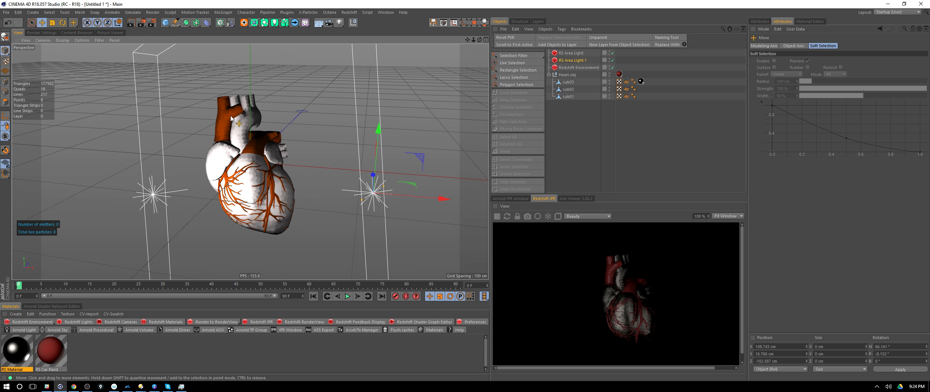
# Set the volume contribution scale of both area lights to 0.05.
pyautogui.scroll(-4, 233, 118)
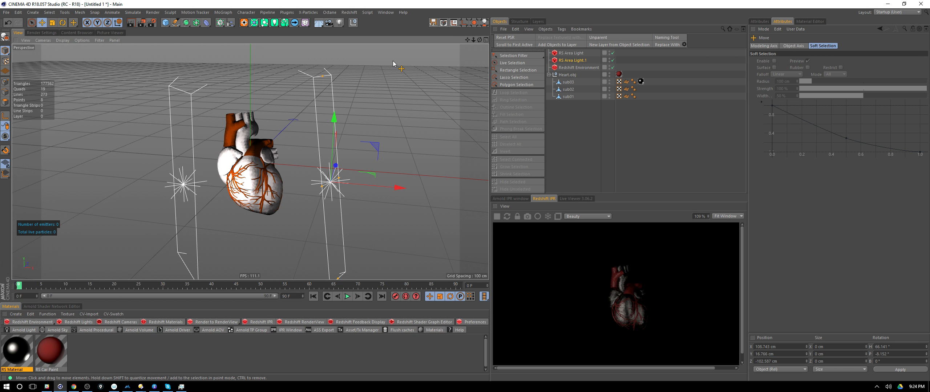
pyautogui.scroll(2, 288, 165)
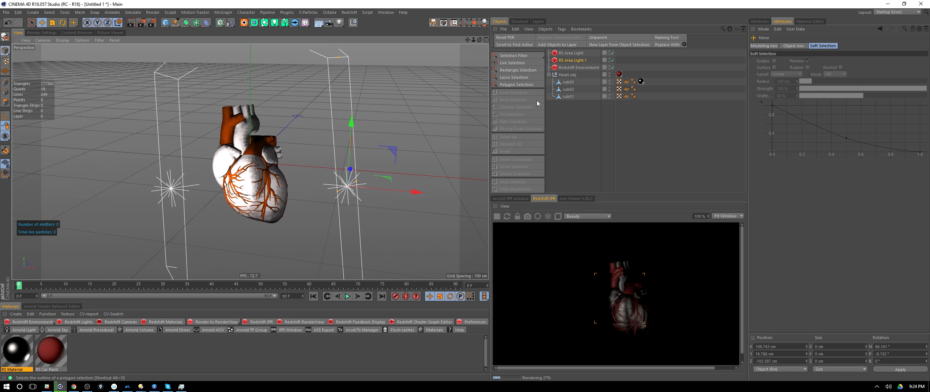
pyautogui.keyDown('ctrl'); pyautogui.click(571, 53); pyautogui.keyUp('ctrl')
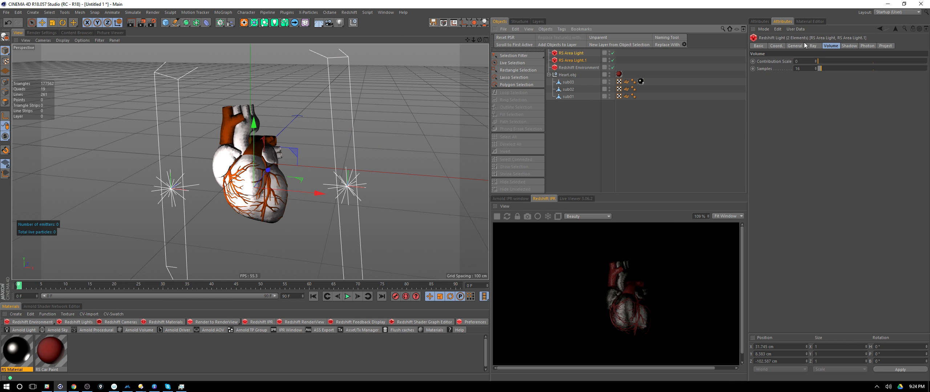
pyautogui.click(816, 47)
pyautogui.click(830, 46)
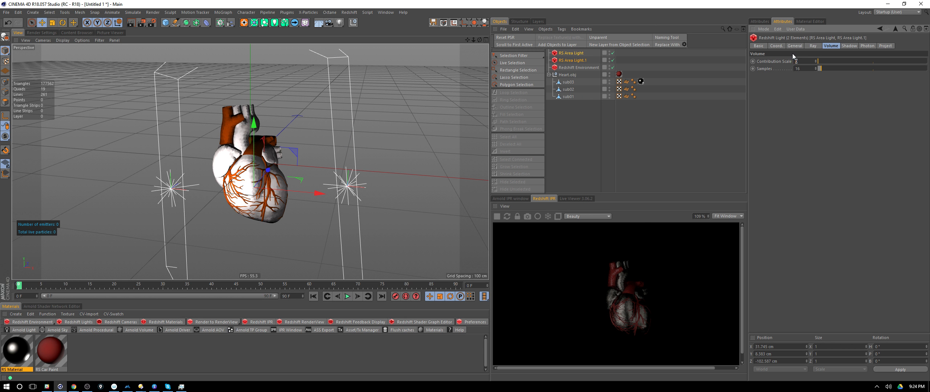
pyautogui.write('.05')
pyautogui.press('Return')
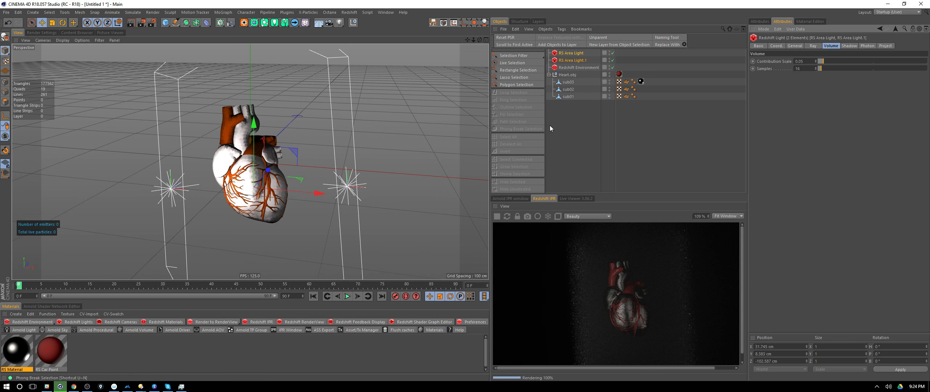
# Set the first area light's volume samples to 64 and increase the volume samples of RS Area Light.1.
pyautogui.scroll(3, 363, 149)
pyautogui.click(572, 60)
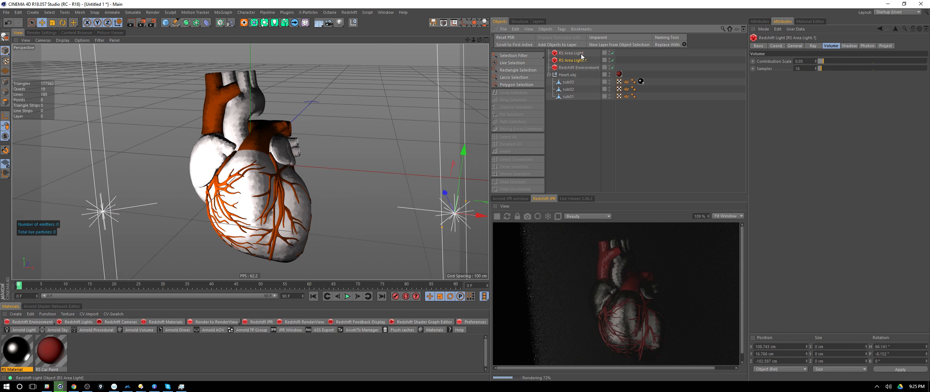
pyautogui.click(571, 53)
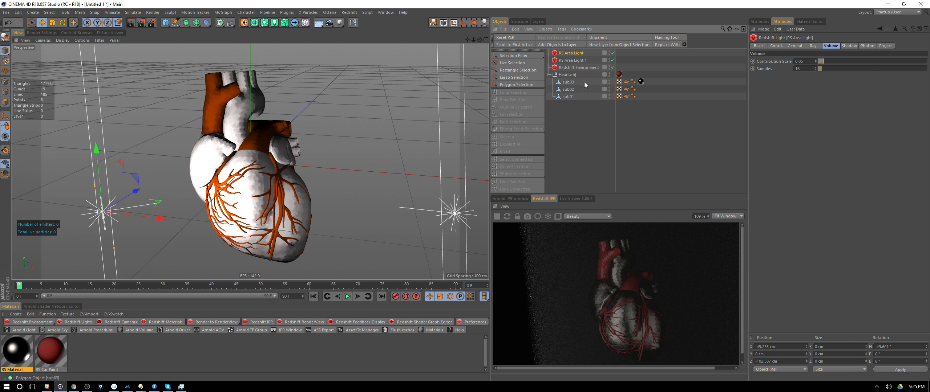
pyautogui.doubleClick(799, 69)
pyautogui.write('64')
pyautogui.press('Return')
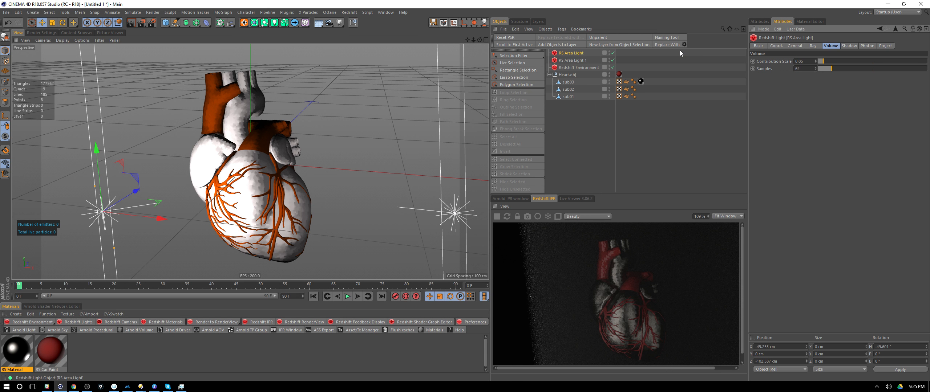
pyautogui.click(574, 61)
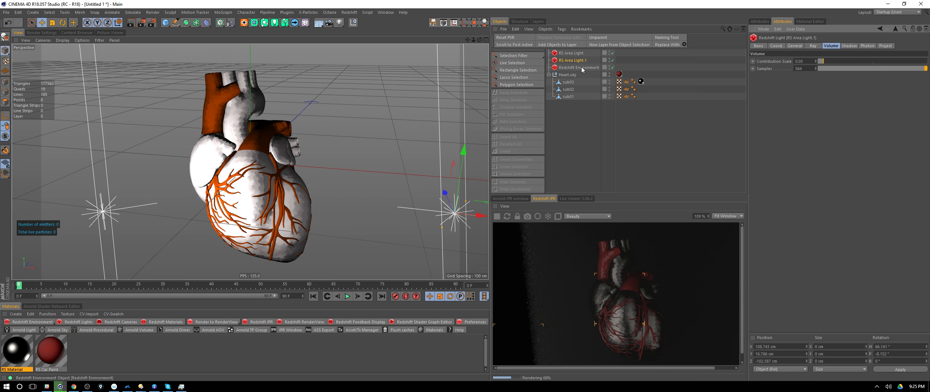
# Disable the Redshift Environment object.
pyautogui.click(624, 67)
pyautogui.click(613, 67)
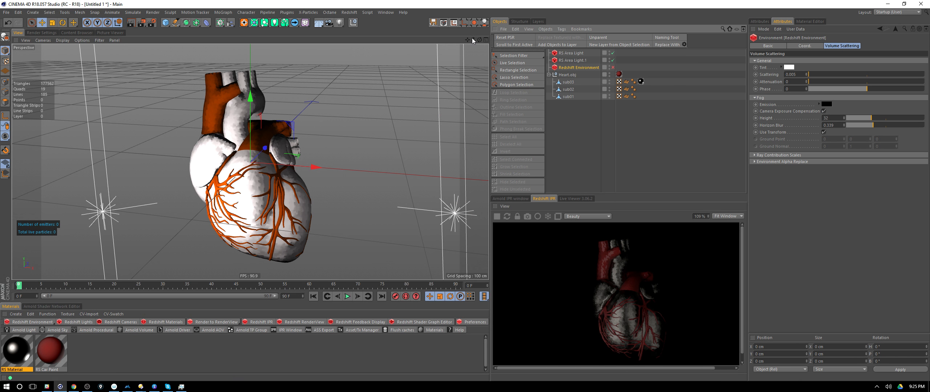
pyautogui.scroll(-4, 318, 161)
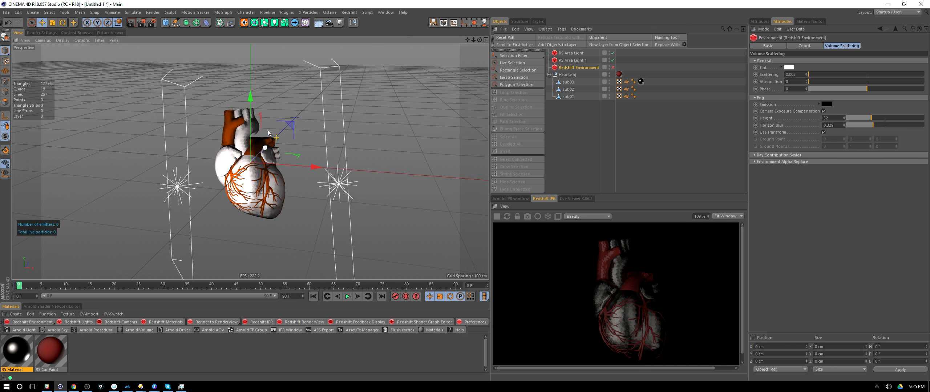
pyautogui.scroll(2, 317, 162)
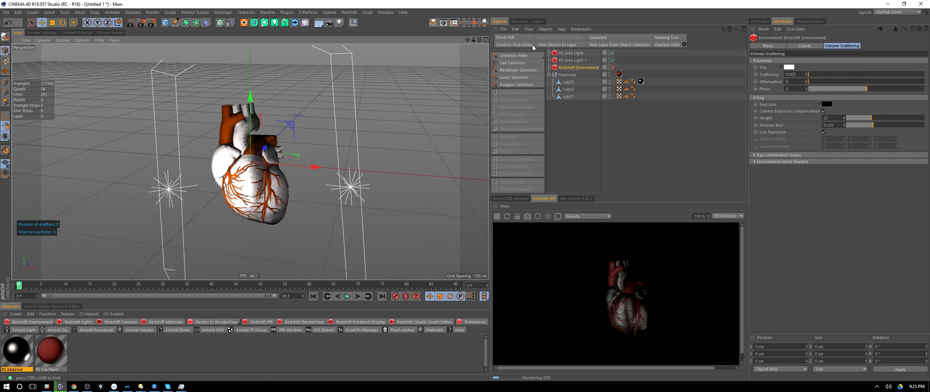
# Add another copy of the area light to the scene and select it as RS Area Light.2.
pyautogui.hotkey('ctrl', 'v')
pyautogui.click(588, 67)
pyautogui.press('Delete')
pyautogui.click(581, 68)
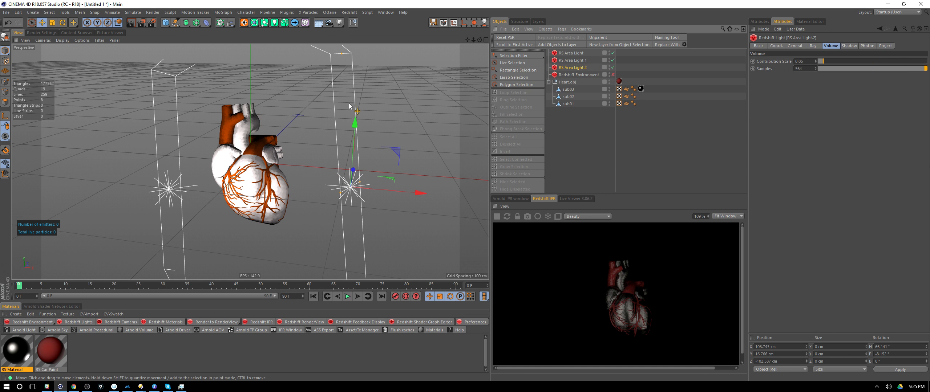
# Tilt RS Area Light.2 to a horizontal orientation and move it above the heart, to about 115 cm in Y.
pyautogui.click(62, 22)
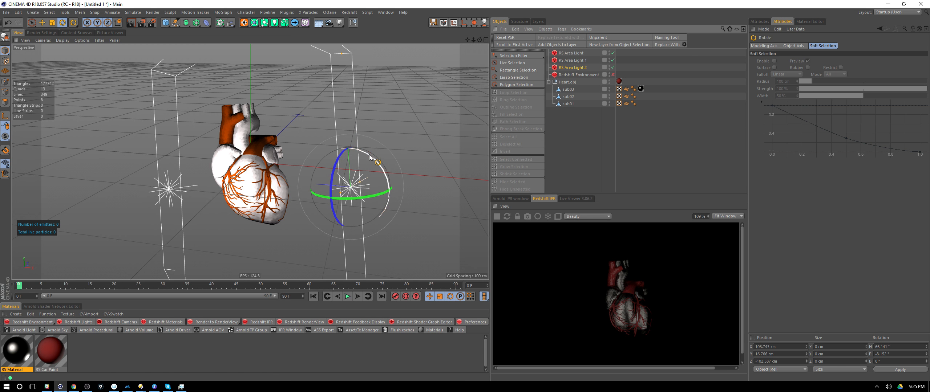
pyautogui.moveTo(362, 155); pyautogui.dragTo(299, 138)
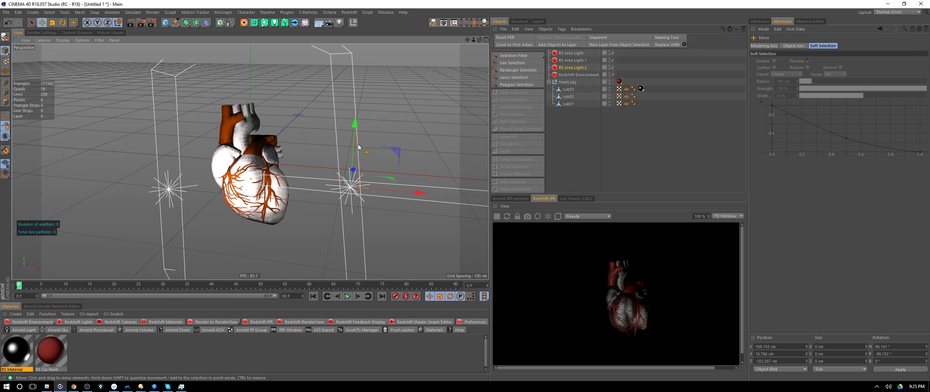
pyautogui.moveTo(355, 126); pyautogui.dragTo(347, 89)
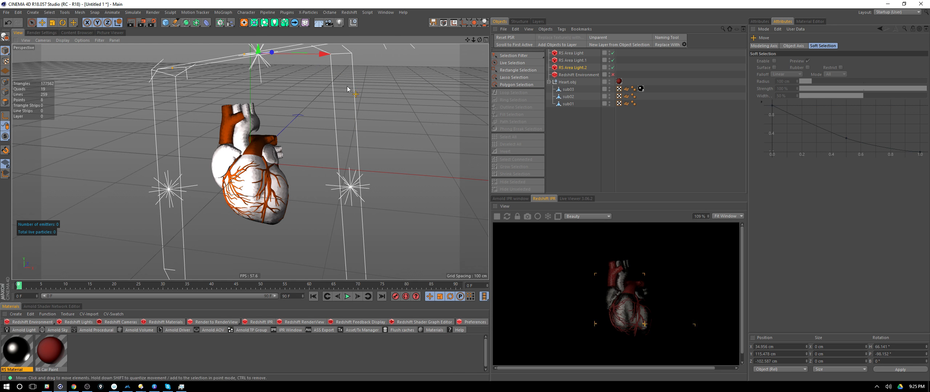
# Give RS Area Light.2 a pink color and set its intensity multiplier to 10.
pyautogui.click(579, 68)
pyautogui.click(794, 46)
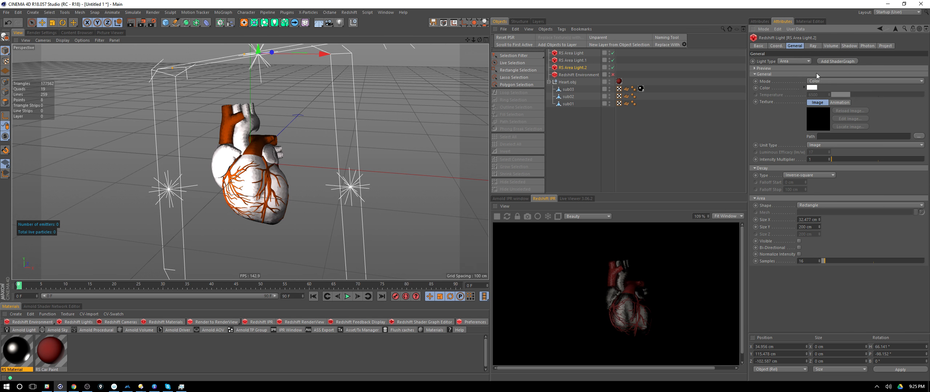
pyautogui.click(815, 83)
pyautogui.click(853, 71)
pyautogui.click(829, 78)
pyautogui.click(806, 152)
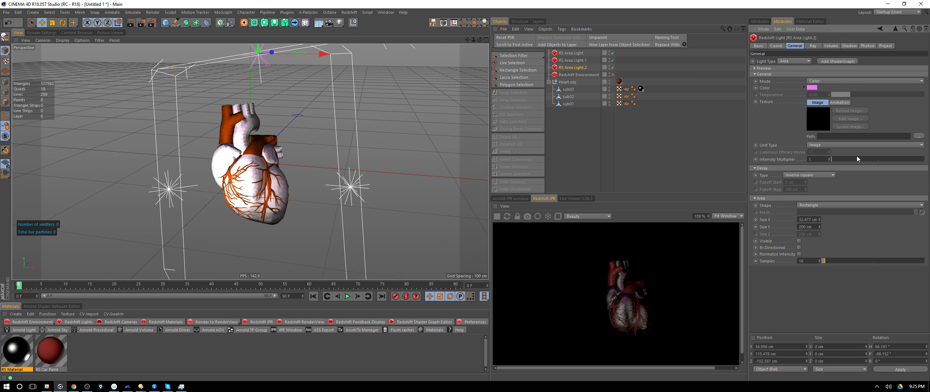
pyautogui.write('10')
pyautogui.press('Return')
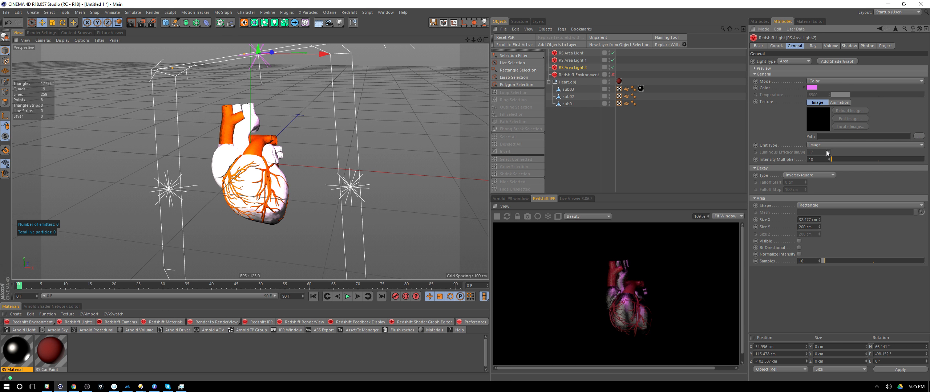
# Set the area samples of all three Redshift area lights to 64.
pyautogui.click(813, 261)
pyautogui.write('64')
pyautogui.press('Return')
pyautogui.click(577, 60)
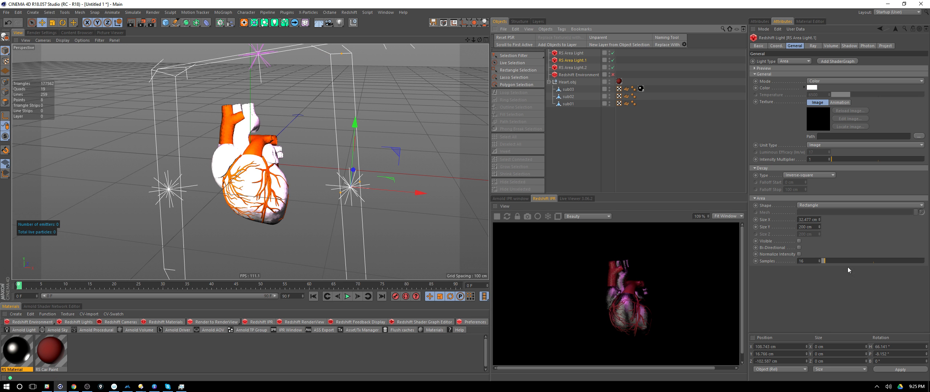
pyautogui.write('64')
pyautogui.press('Return')
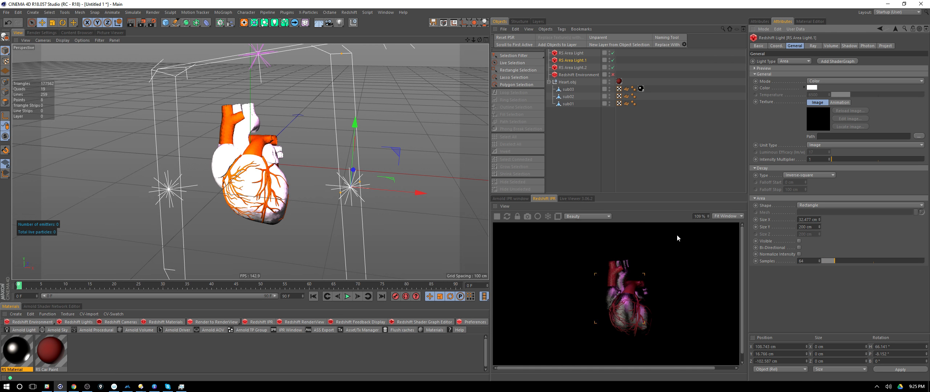
pyautogui.click(580, 53)
pyautogui.click(806, 261)
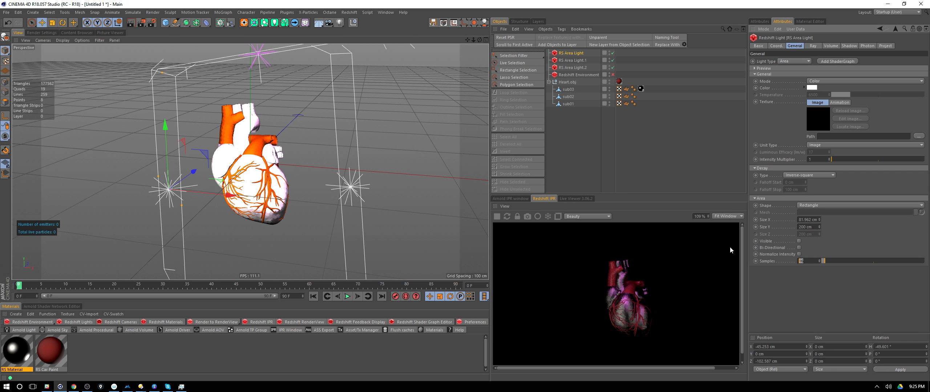
pyautogui.write('64')
pyautogui.press('Return')
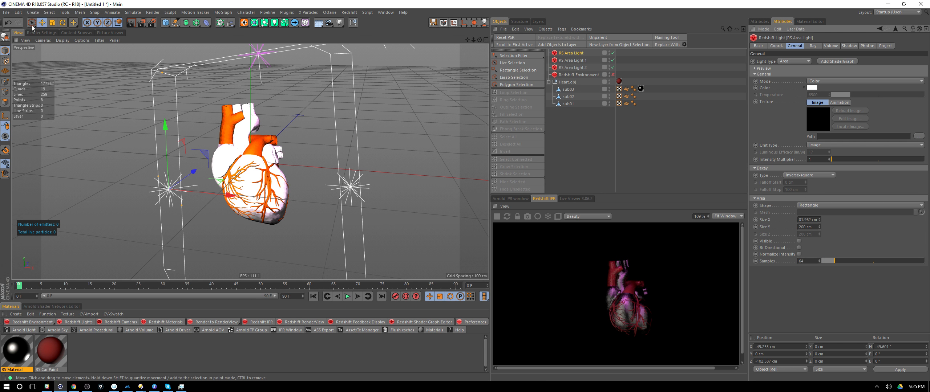
# Check the Redshift render settings and place the Heart.obj group under a Subdivision Surface.
pyautogui.click(40, 32)
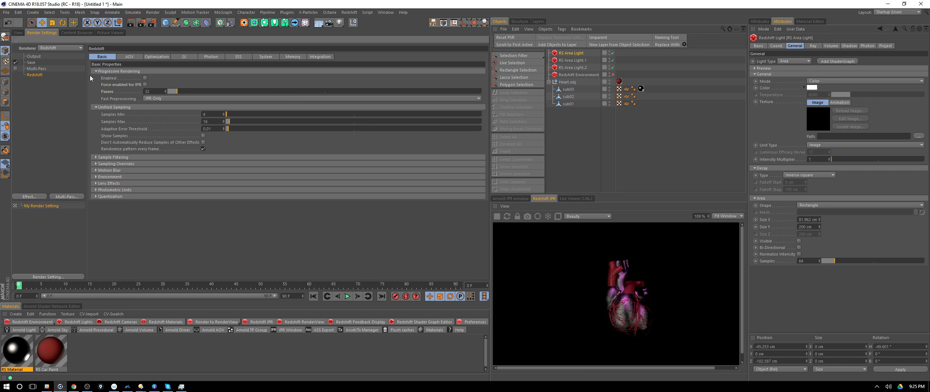
pyautogui.click(17, 32)
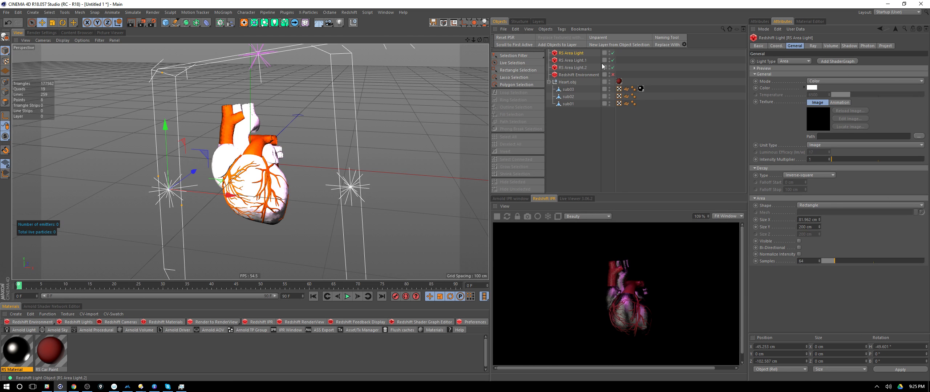
pyautogui.click(568, 82)
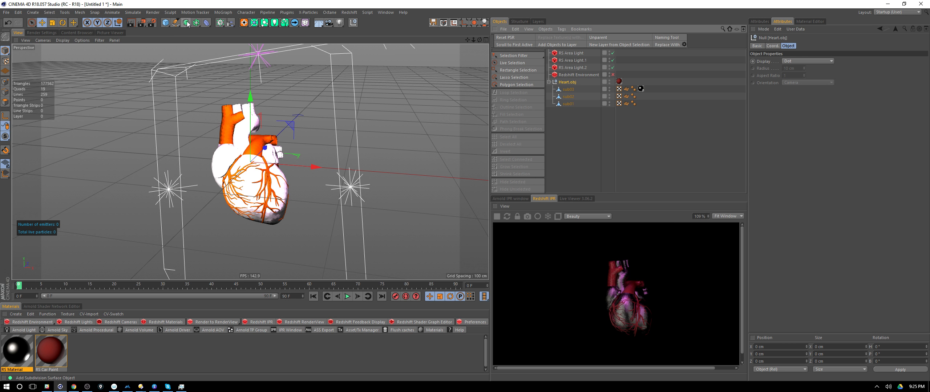
pyautogui.keyDown('alt'); pyautogui.click(282, 23); pyautogui.keyUp('alt')
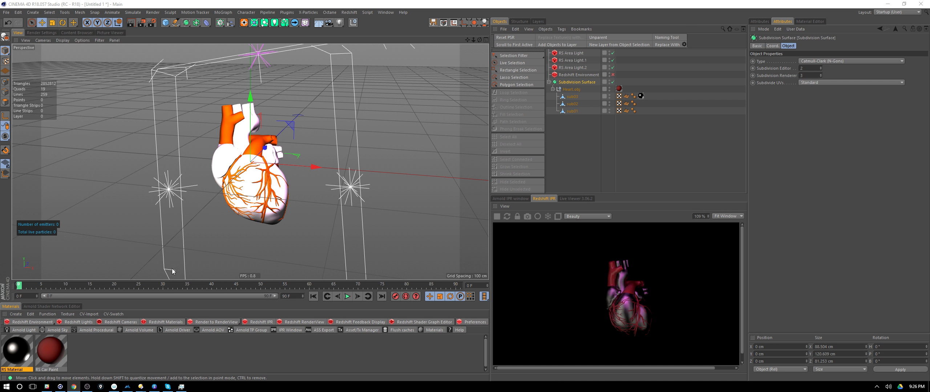
pyautogui.hotkey('alt', 'Tab')
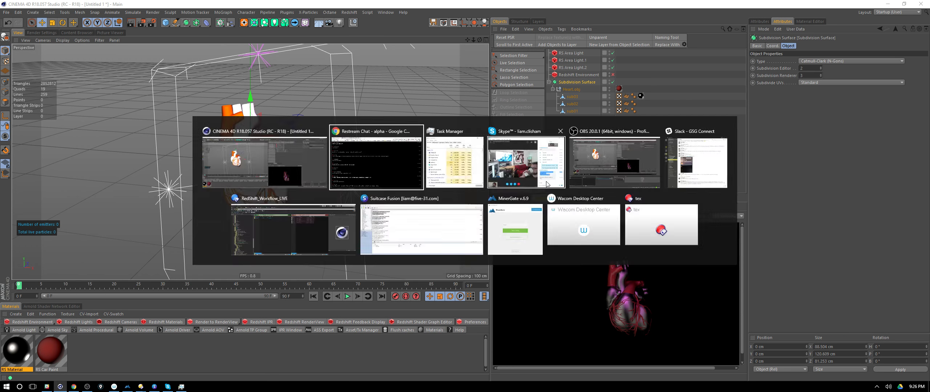
pyautogui.click(515, 199)
pyautogui.click(585, 205)
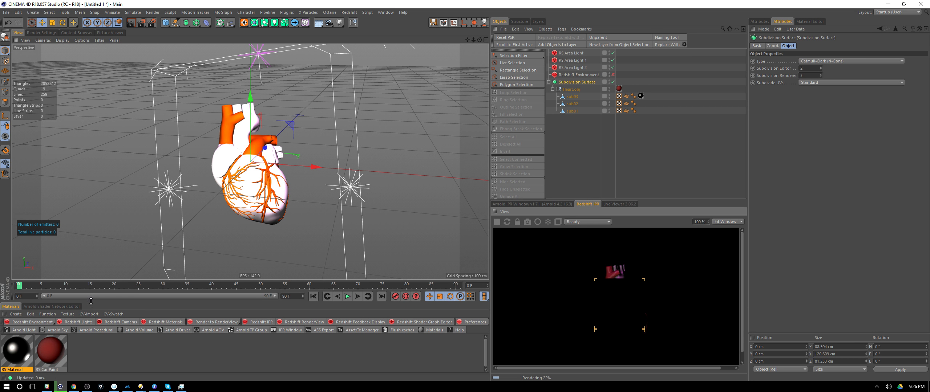
# Enlarge the material area and create an Arnold standard surface material.
pyautogui.click(73, 307)
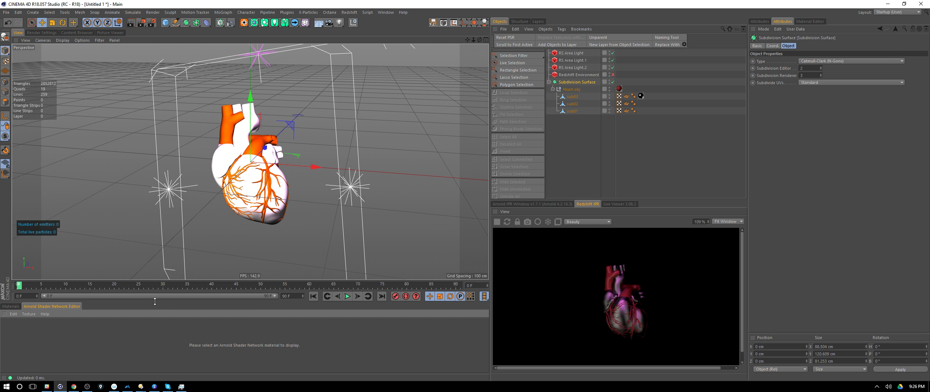
pyautogui.moveTo(153, 302); pyautogui.dragTo(160, 209)
pyautogui.click(10, 215)
pyautogui.click(15, 222)
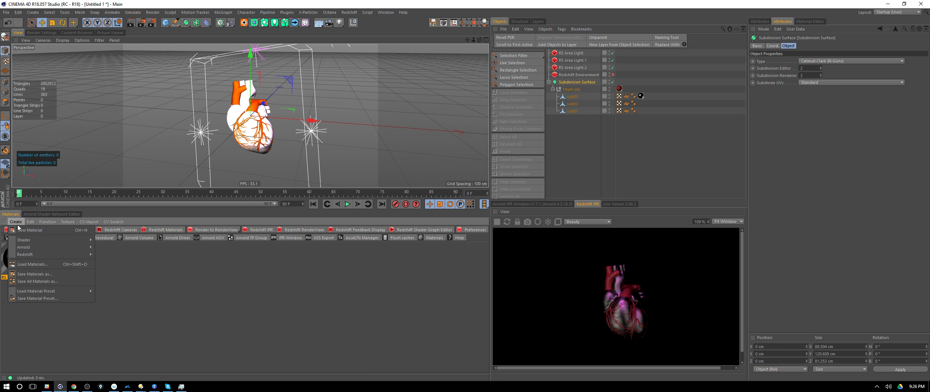
pyautogui.moveTo(54, 247)
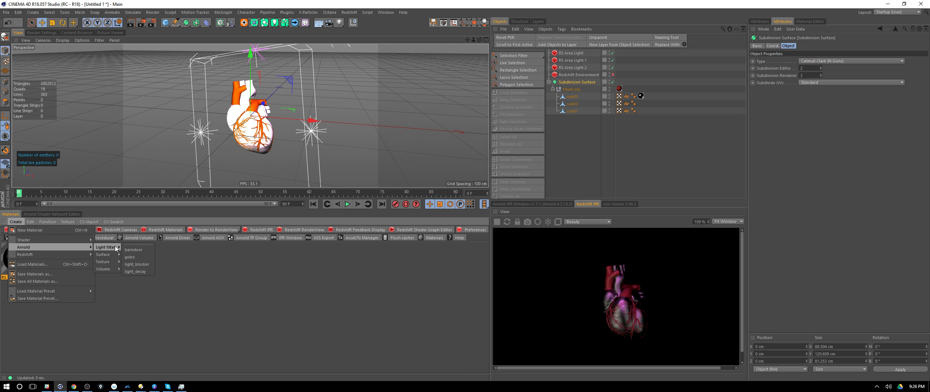
pyautogui.moveTo(113, 255)
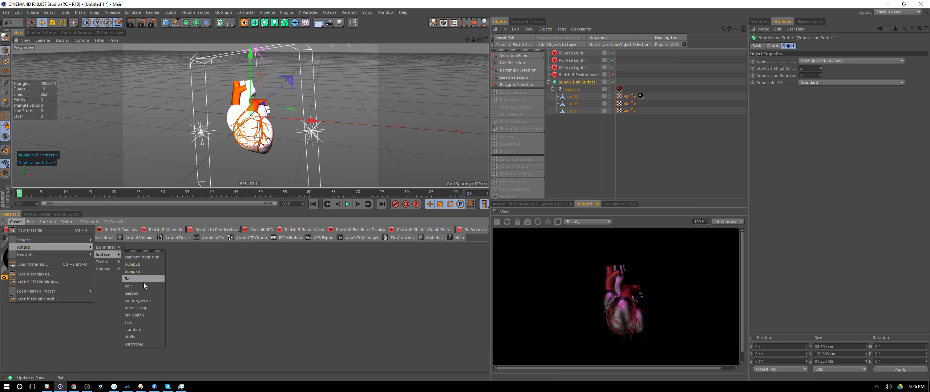
pyautogui.click(145, 330)
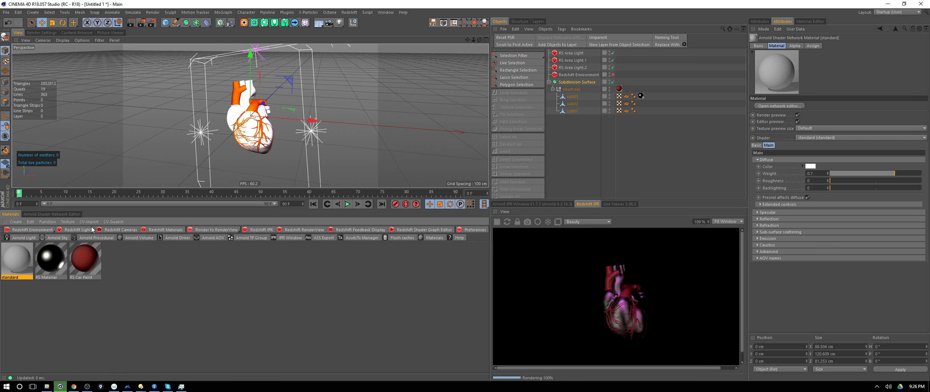
# Display the Arnold standard material's shader network alongside the Redshift shader graph of RS Material for comparison.
pyautogui.click(54, 214)
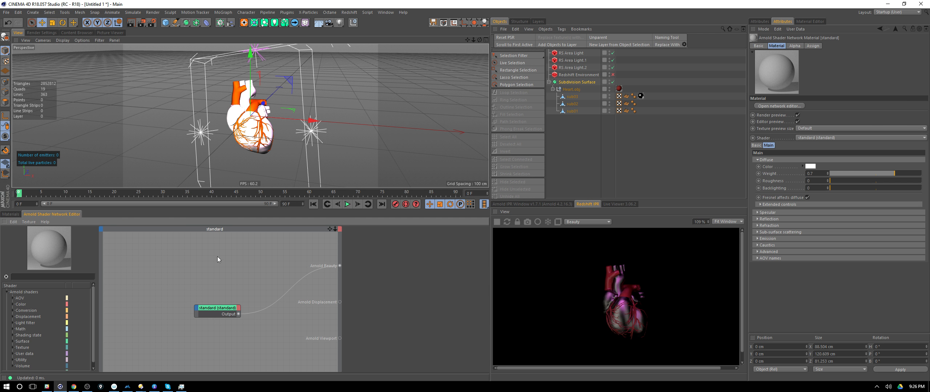
pyautogui.moveTo(248, 209); pyautogui.dragTo(316, 157)
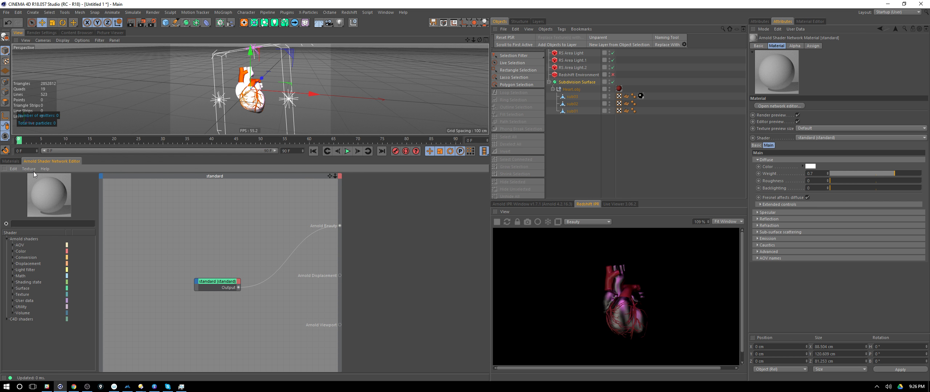
pyautogui.click(10, 161)
pyautogui.click(50, 210)
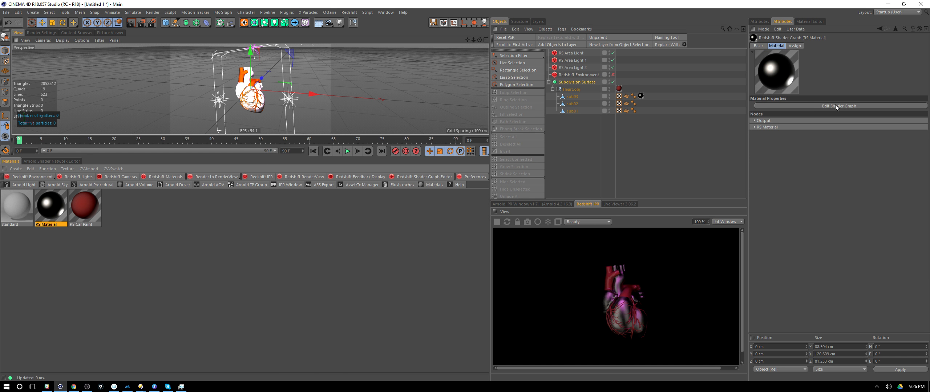
pyautogui.click(854, 106)
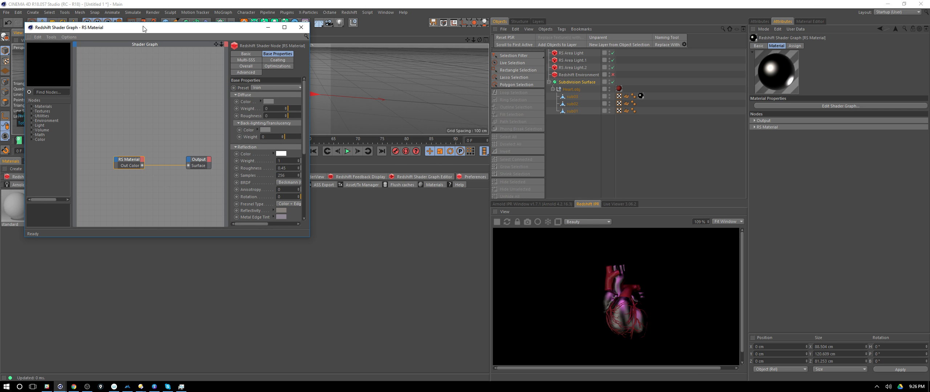
pyautogui.moveTo(144, 28); pyautogui.dragTo(601, 65)
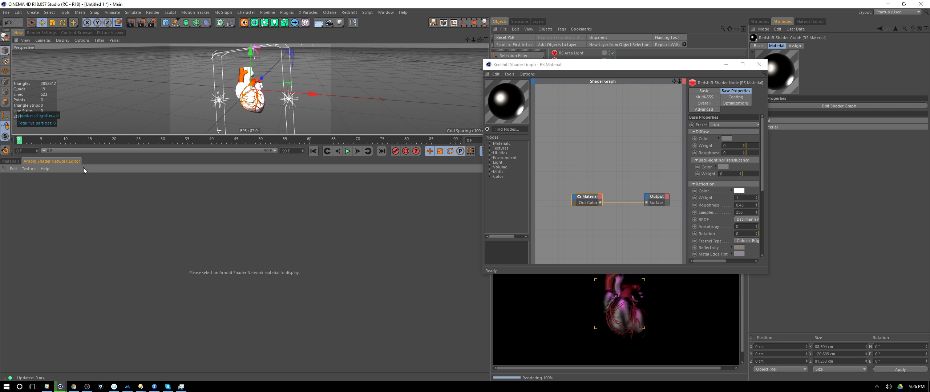
pyautogui.click(24, 204)
pyautogui.click(63, 161)
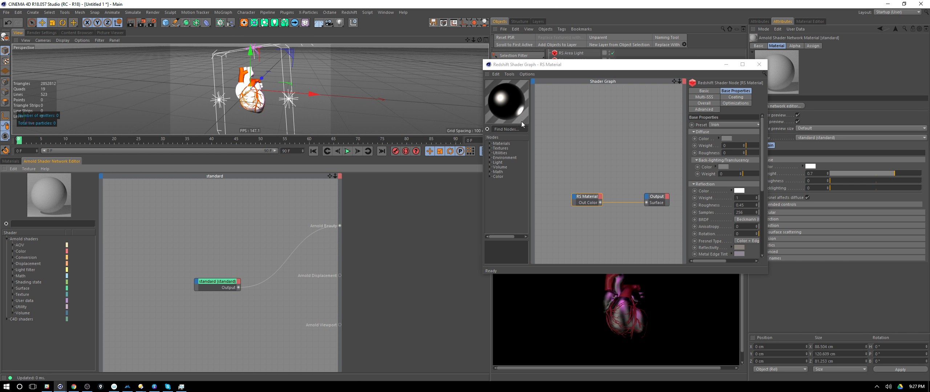
# Compare the Arnold AOV and Color shader categories with Redshift's Color nodes, then close the Redshift graph and return to the materials.
pyautogui.click(13, 245)
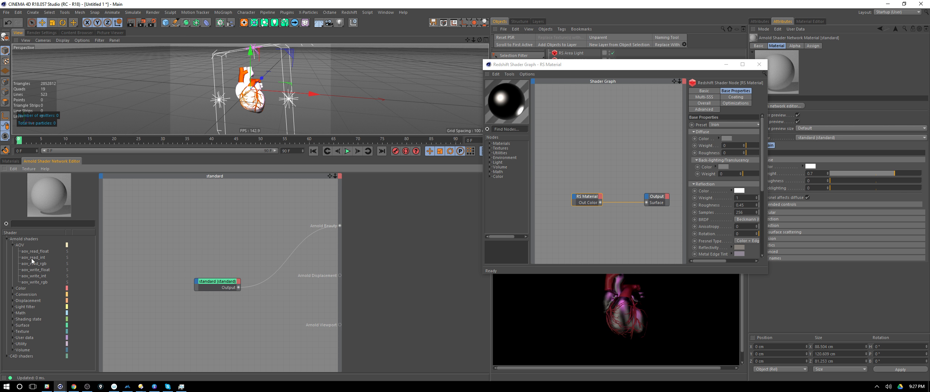
pyautogui.click(13, 246)
pyautogui.click(13, 252)
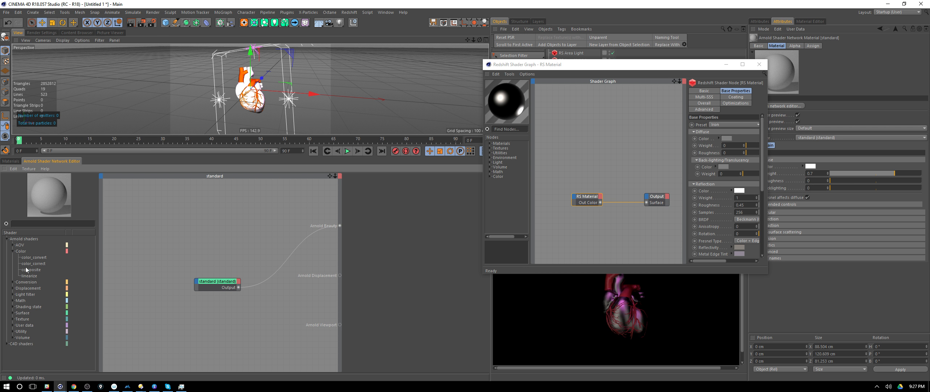
pyautogui.click(490, 177)
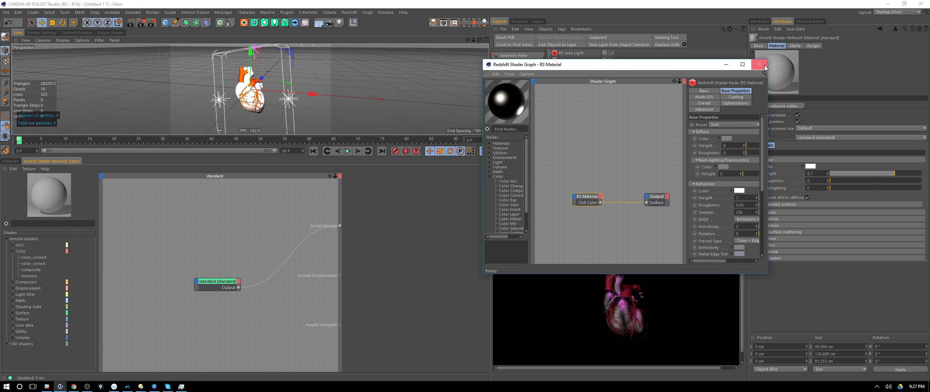
pyautogui.click(758, 64)
pyautogui.click(18, 161)
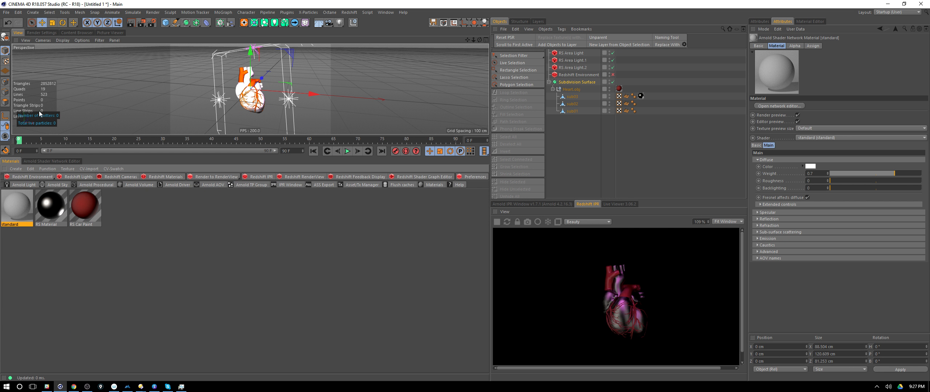
pyautogui.click(52, 161)
pyautogui.click(12, 161)
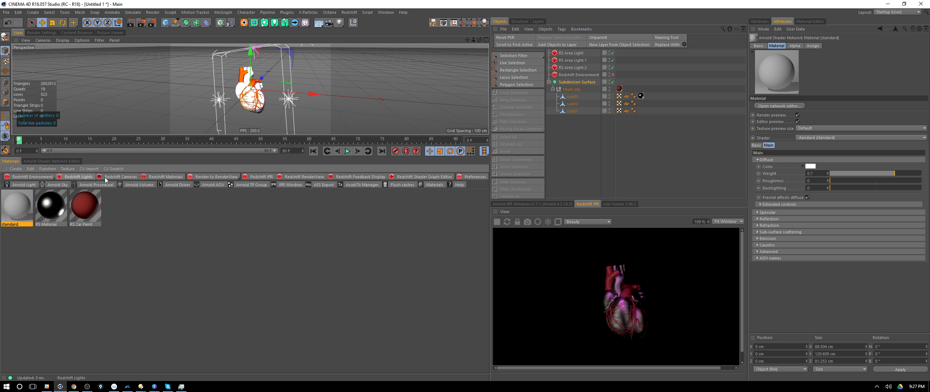
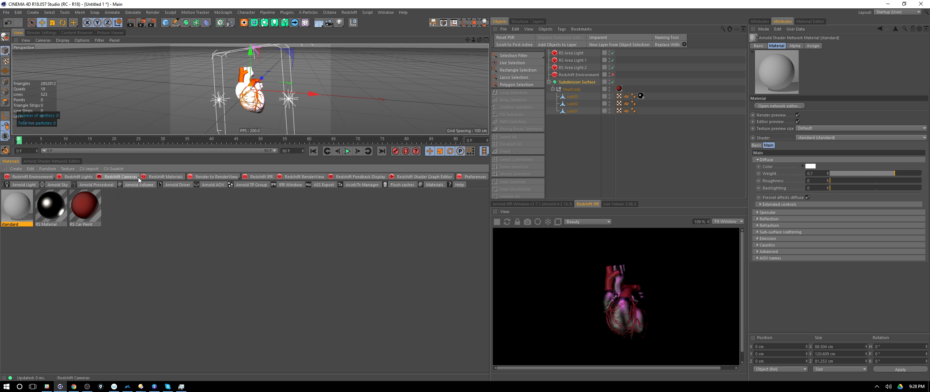
# Create a Redshift SSS material and delete the Arnold standard, RS Material and RS Car Paint materials.
pyautogui.click(163, 177)
pyautogui.moveTo(191, 180)
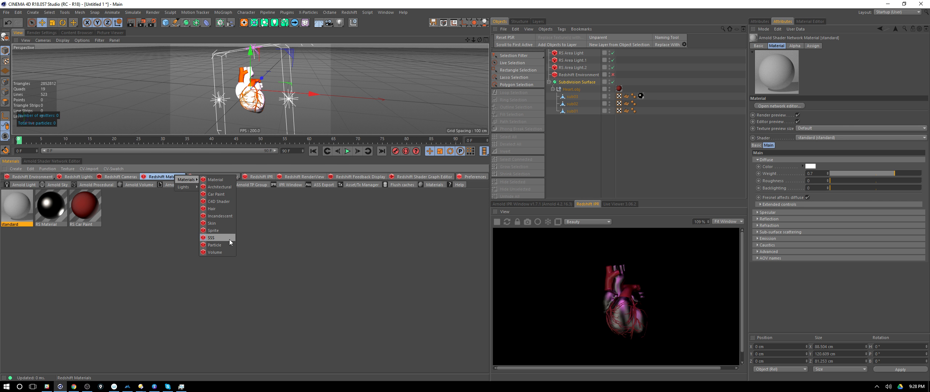
pyautogui.click(214, 238)
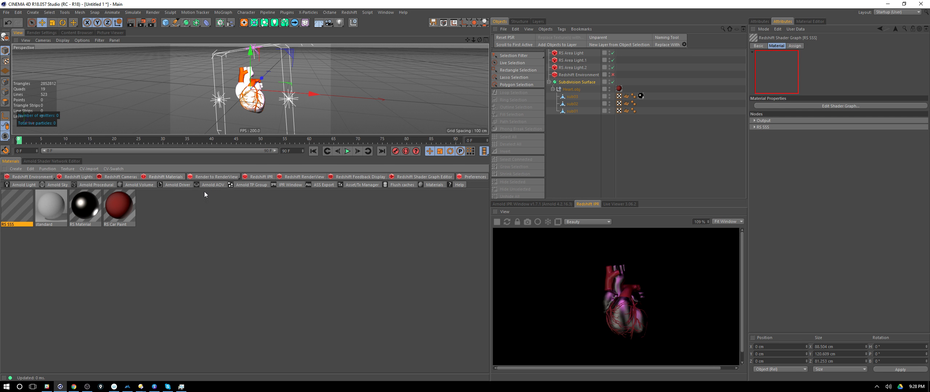
pyautogui.moveTo(201, 231); pyautogui.dragTo(41, 198)
pyautogui.press('Delete')
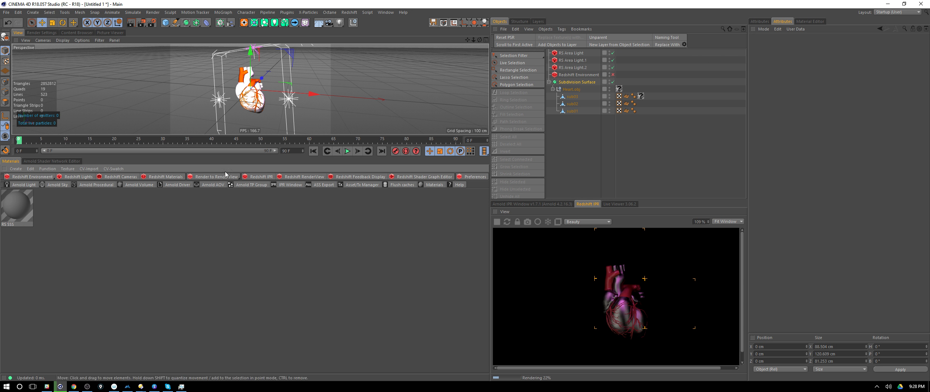
# Apply the SSS material to the Heart.obj group and delete the leftover texture tag from the group's first mesh.
pyautogui.moveTo(621, 91); pyautogui.dragTo(620, 90)
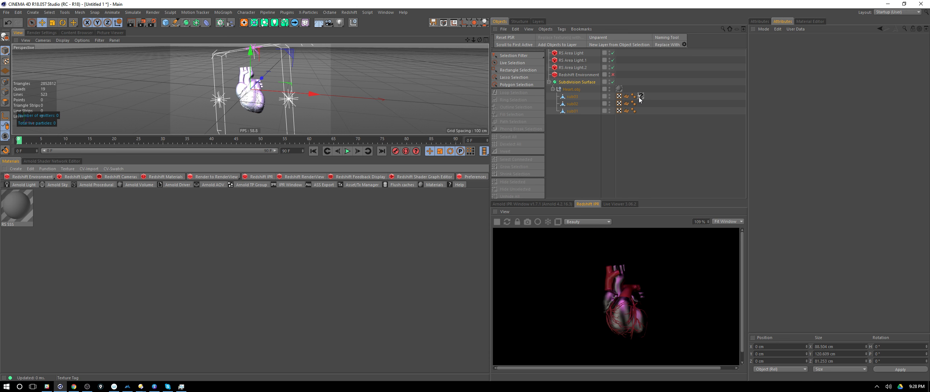
pyautogui.click(640, 97)
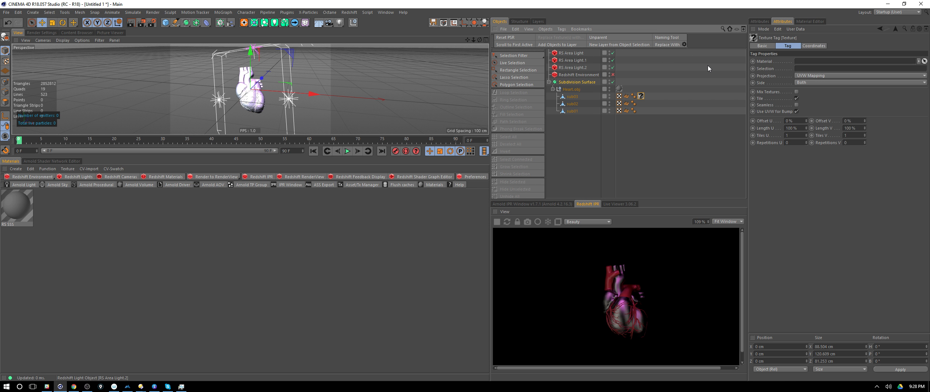
pyautogui.press('Delete')
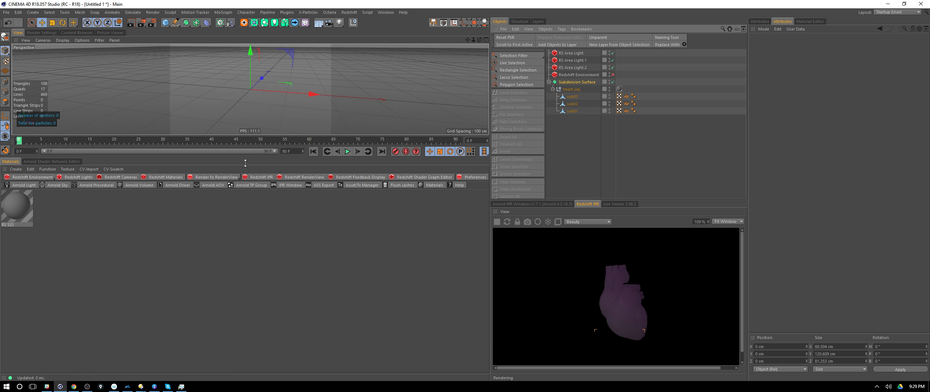
# Enlarge the viewport and delete the heart model with its SSS texture tag and its Subdivision Surface.
pyautogui.moveTo(246, 157); pyautogui.dragTo(249, 213)
pyautogui.click(619, 89)
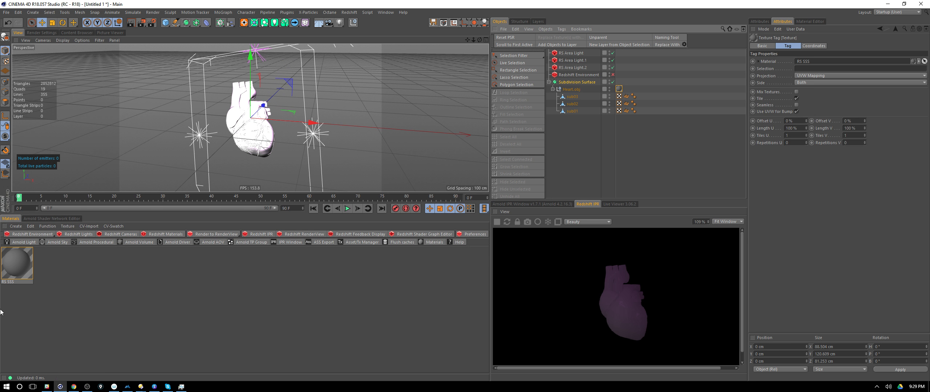
pyautogui.click(11, 267)
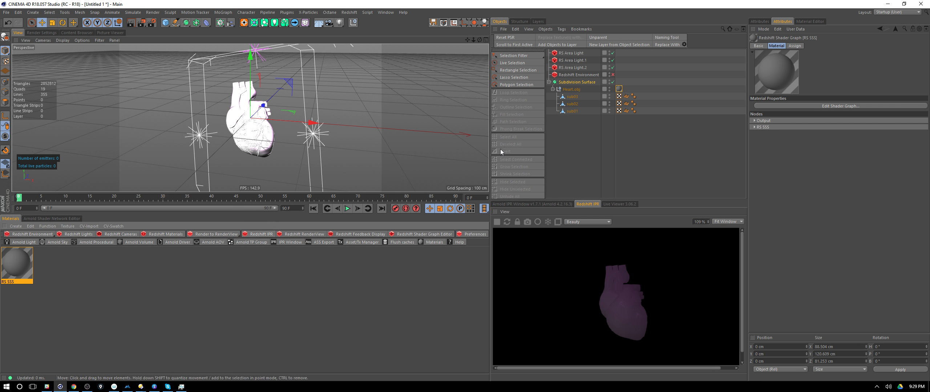
pyautogui.click(619, 89)
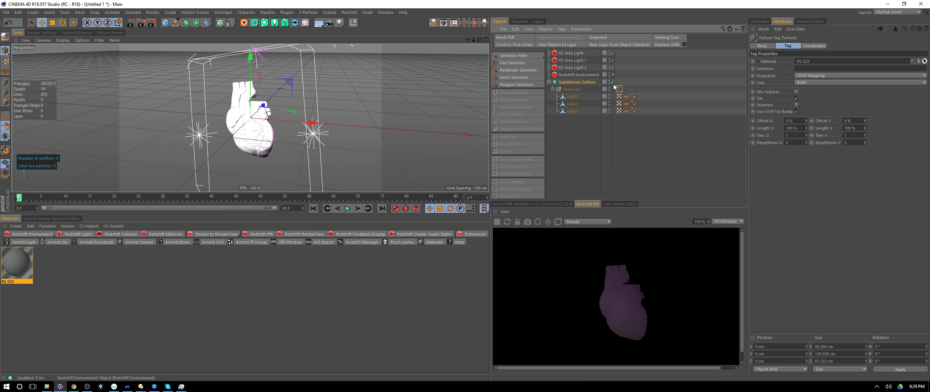
pyautogui.press('Delete')
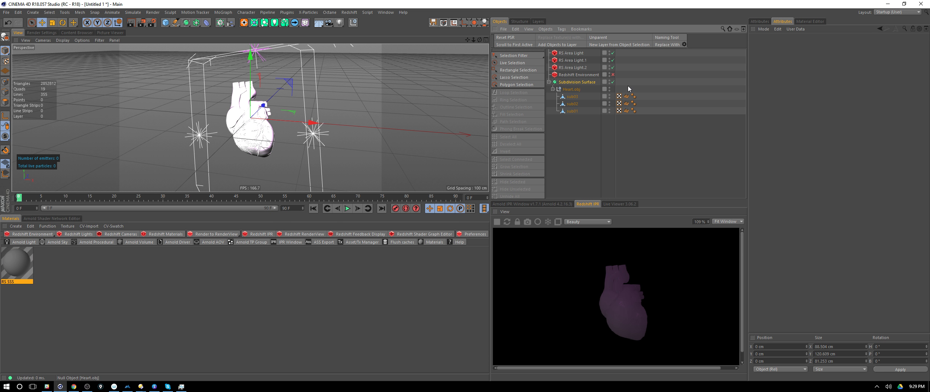
pyautogui.click(575, 90)
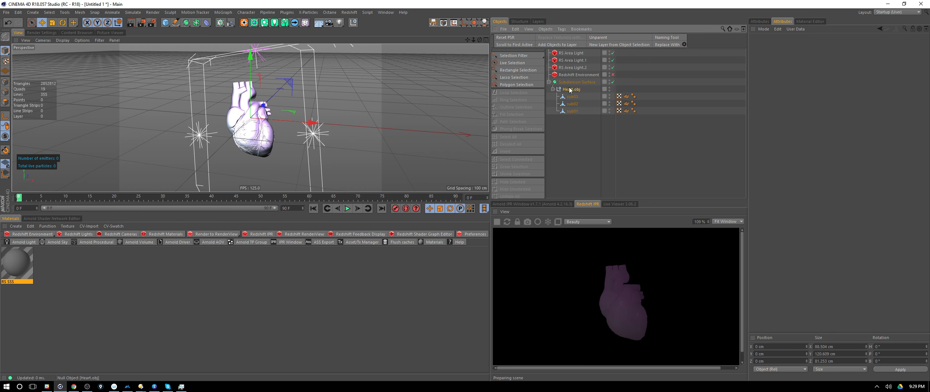
pyautogui.press('Delete')
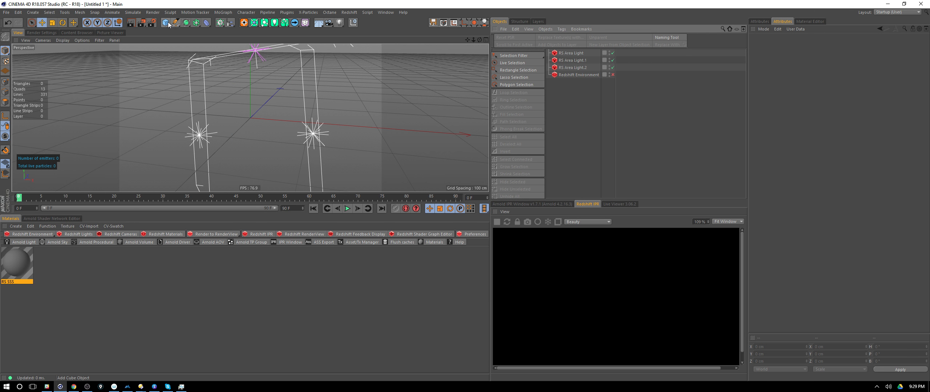
# Add a sphere primitive to the lit scene and delete the RS SSS material.
pyautogui.moveTo(168, 24); pyautogui.dragTo(318, 45)
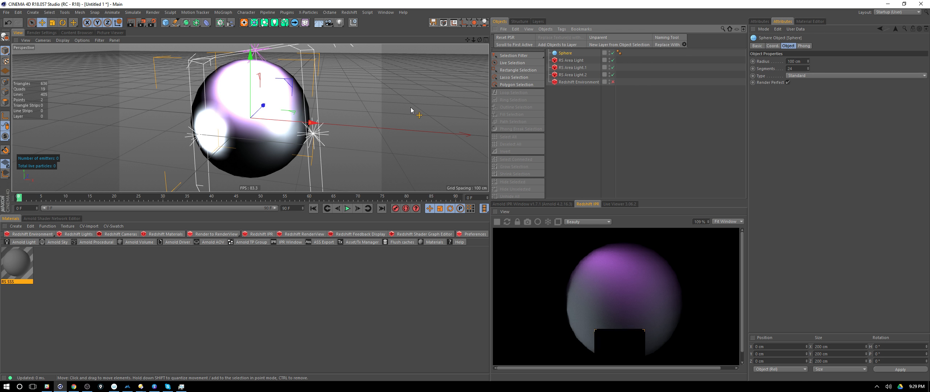
pyautogui.keyDown('alt'); pyautogui.moveTo(411, 111); pyautogui.dragTo(363, 114, button='right'); pyautogui.keyUp('alt')
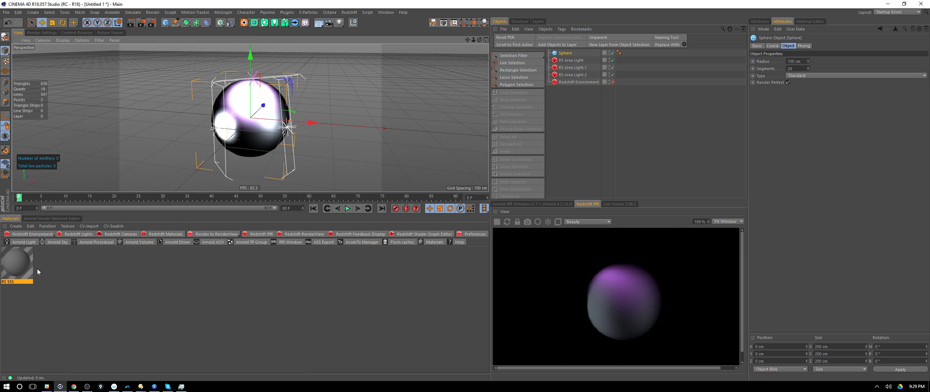
pyautogui.click(10, 254)
pyautogui.press('Delete')
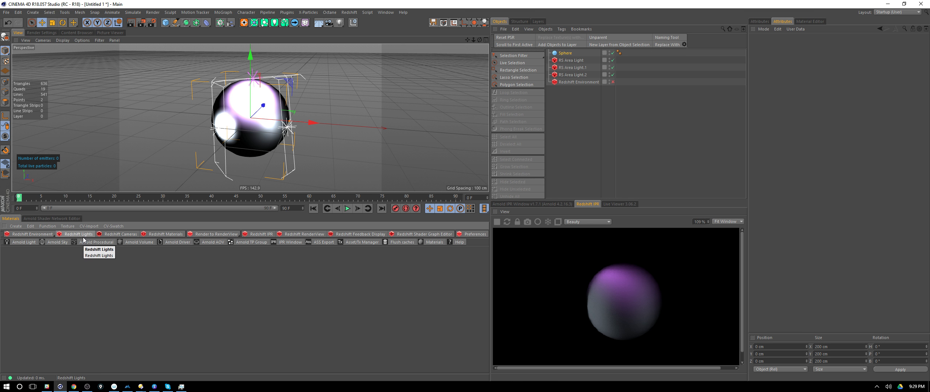
# Create a standard Redshift Material and apply it to the sphere.
pyautogui.click(161, 234)
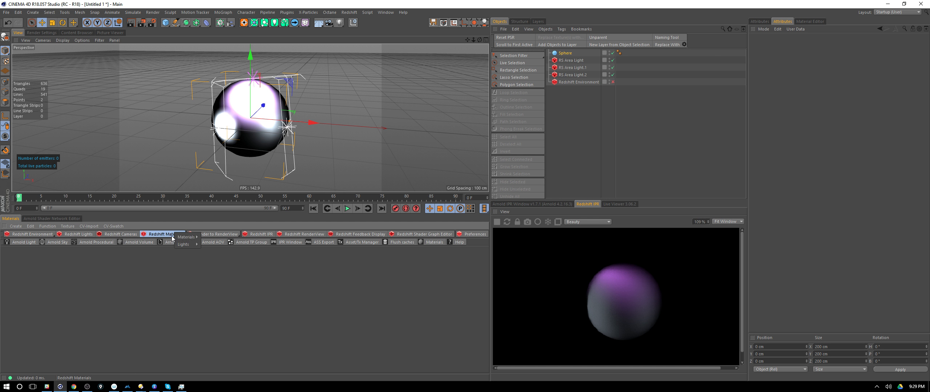
pyautogui.moveTo(187, 237)
pyautogui.click(215, 238)
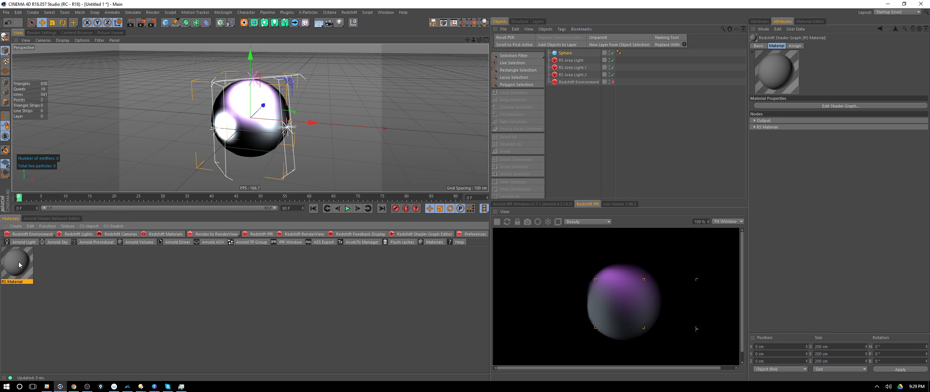
pyautogui.moveTo(637, 101); pyautogui.dragTo(573, 53)
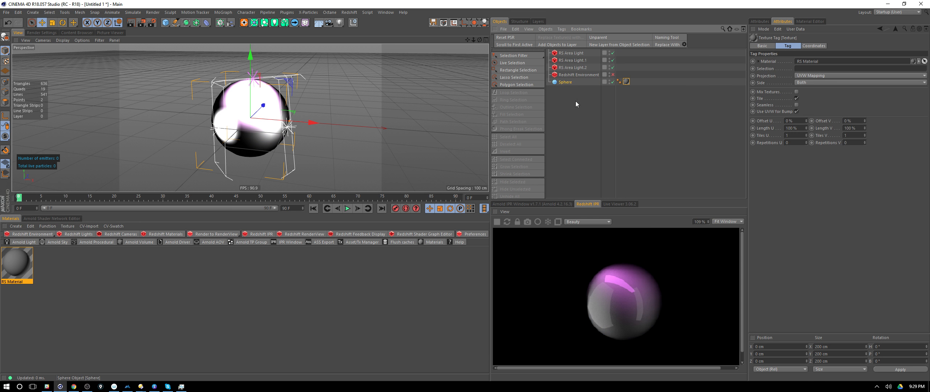
# Add a TriPlanar node to the shader graph of RS Material and widen the graph window.
pyautogui.doubleClick(17, 265)
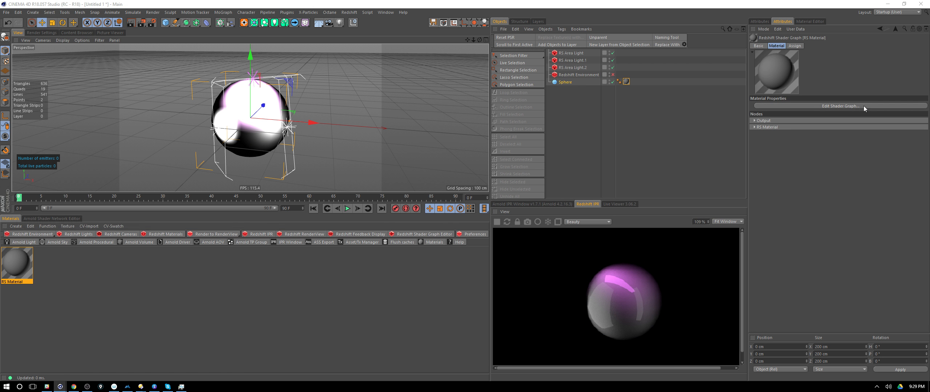
pyautogui.moveTo(196, 18); pyautogui.dragTo(328, 59)
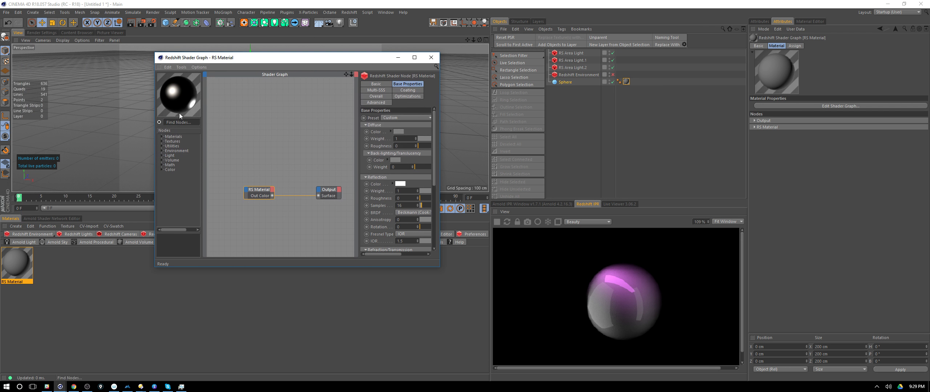
pyautogui.write('tr')
pyautogui.moveTo(178, 151); pyautogui.dragTo(214, 156)
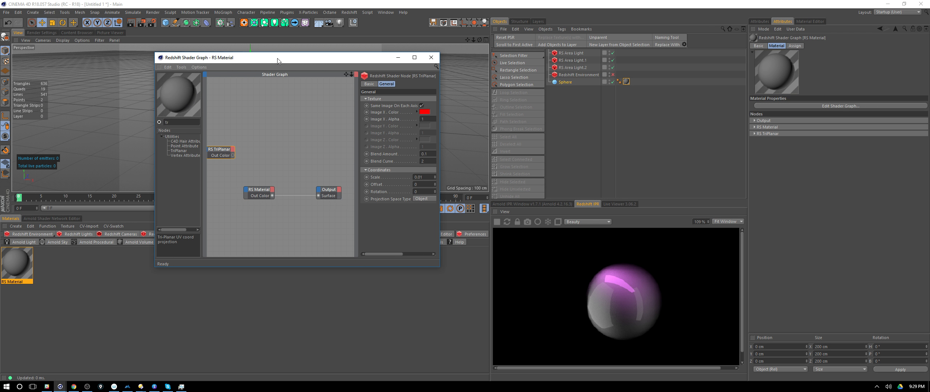
pyautogui.moveTo(276, 58); pyautogui.dragTo(214, 56)
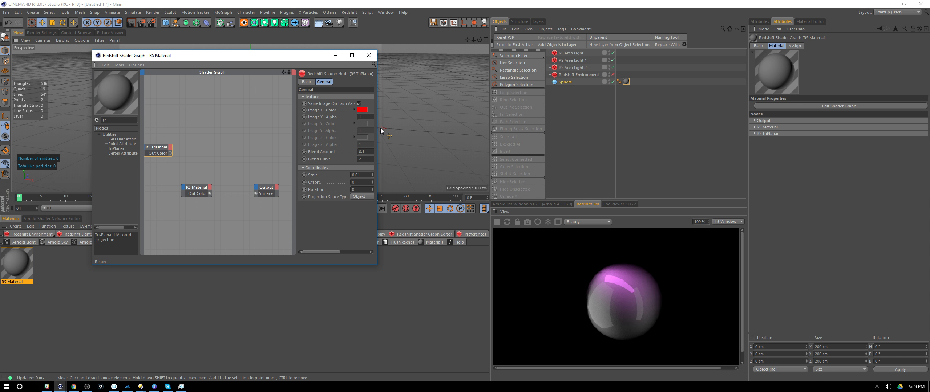
pyautogui.moveTo(378, 129); pyautogui.dragTo(529, 129)
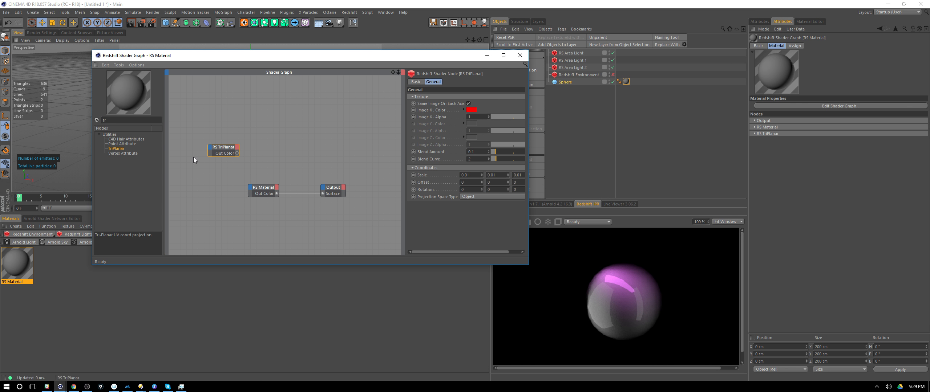
# Spread out the RS Material and TriPlanar nodes and add a Texture node before them in the shader graph.
pyautogui.moveTo(265, 187); pyautogui.dragTo(289, 176)
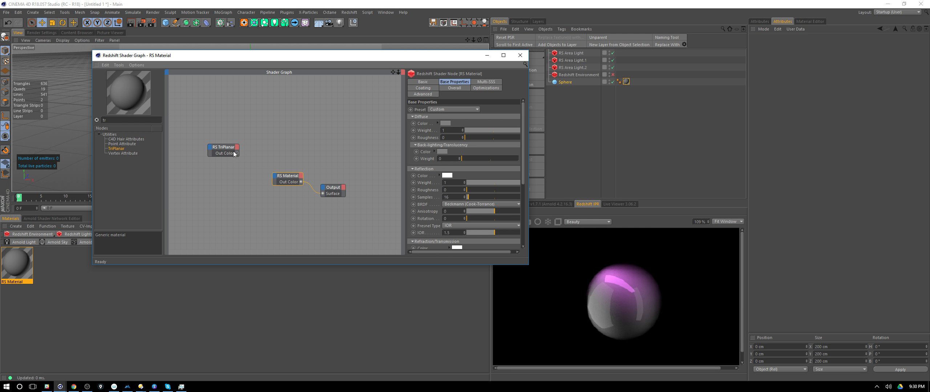
pyautogui.moveTo(226, 148); pyautogui.dragTo(238, 152)
pyautogui.click(204, 119)
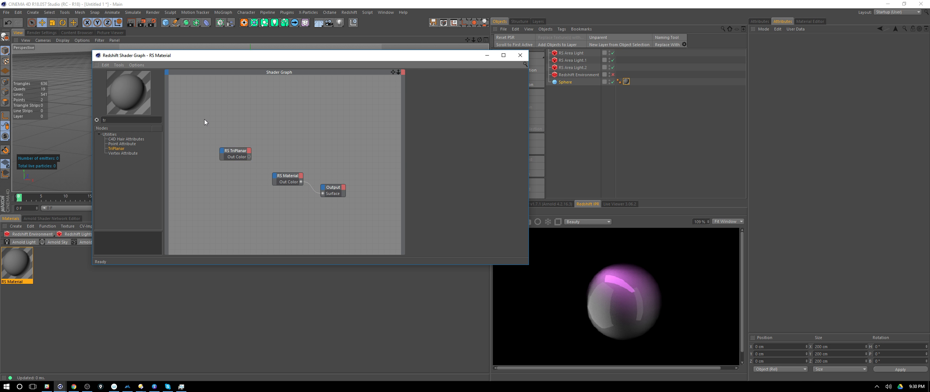
pyautogui.moveTo(118, 121); pyautogui.dragTo(11, 108)
pyautogui.write('text')
pyautogui.moveTo(115, 139); pyautogui.dragTo(176, 160)
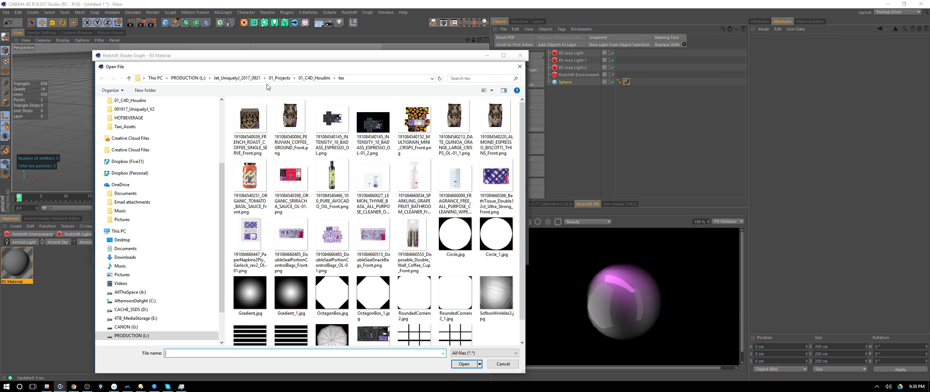
# Load a grayscale image from the Stock > 2_PHOTOS > Textures folder on drive E: into the Texture node.
pyautogui.click(235, 78)
pyautogui.click(193, 78)
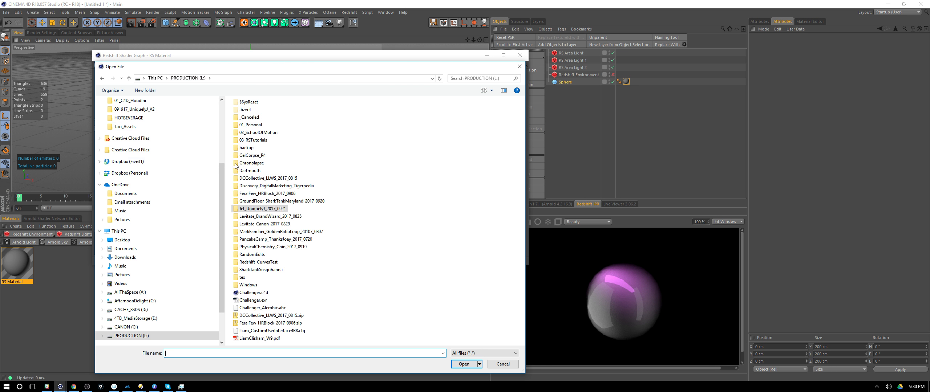
pyautogui.click(131, 319)
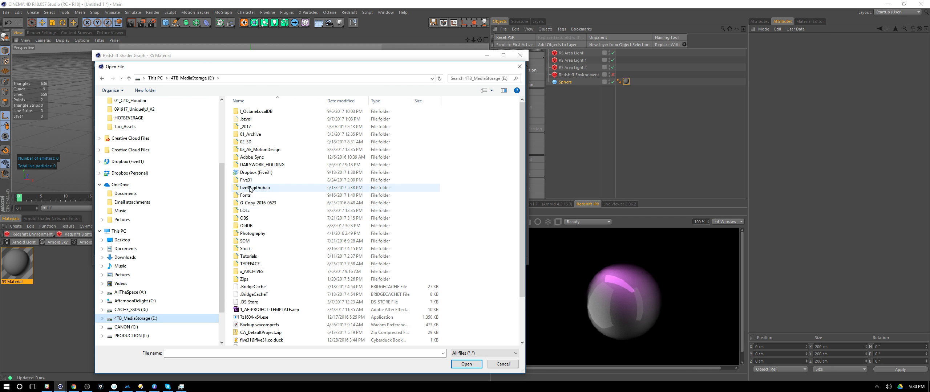
pyautogui.doubleClick(248, 252)
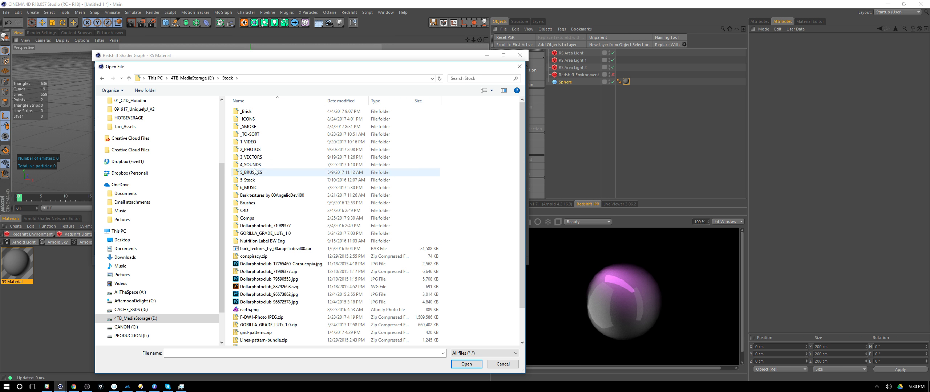
pyautogui.click(254, 150)
pyautogui.doubleClick(253, 150)
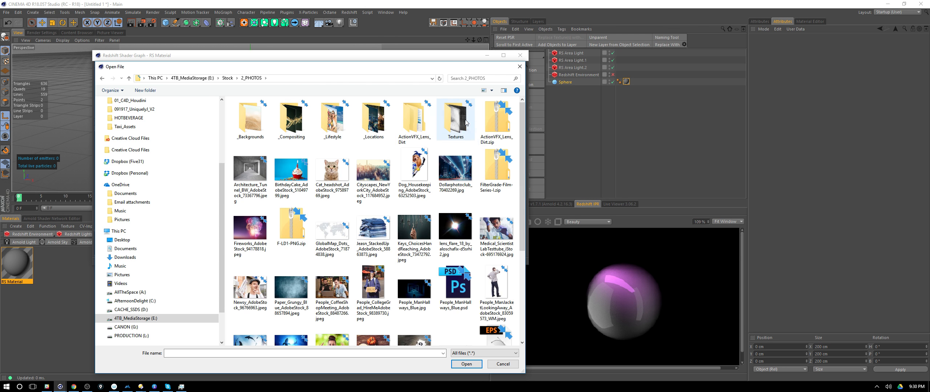
pyautogui.doubleClick(442, 115)
pyautogui.doubleClick(251, 214)
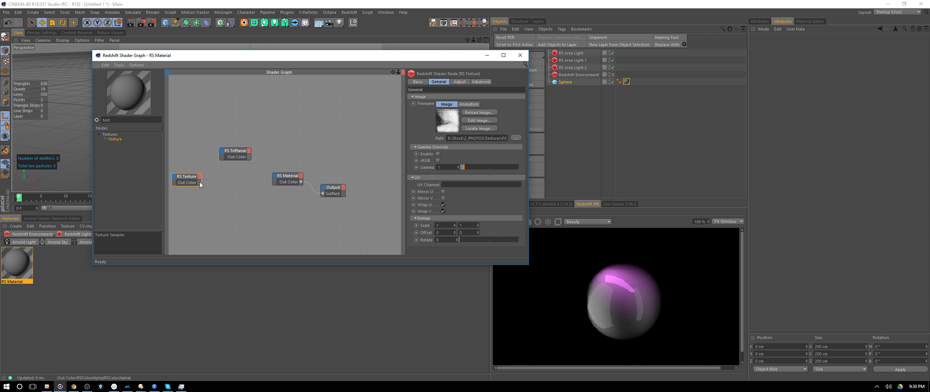
# Connect the Texture node's Out Color to the TriPlanar node's image input, and the TriPlanar's Out Color to RS Material's diffuse color.
pyautogui.moveTo(201, 182); pyautogui.dragTo(223, 155)
pyautogui.moveTo(238, 163)
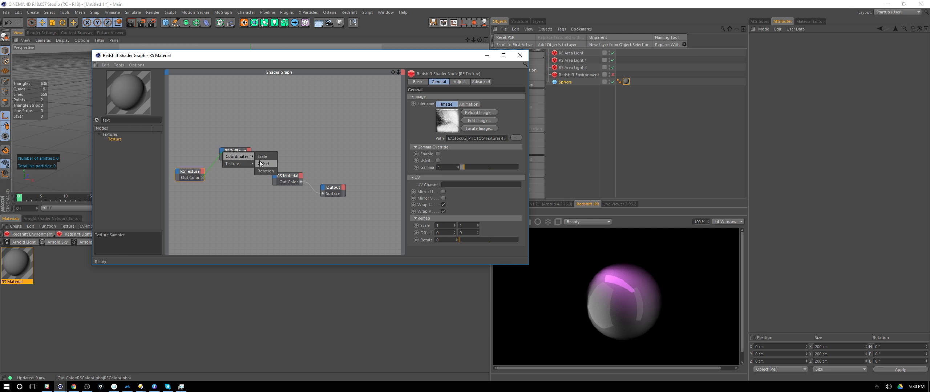
pyautogui.click(271, 165)
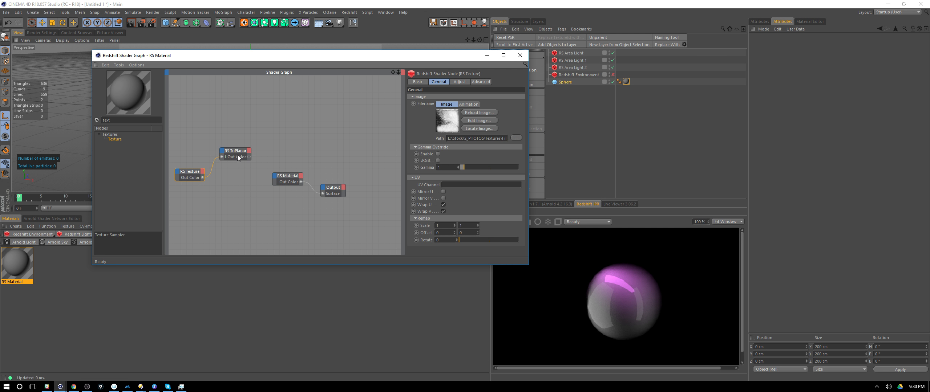
pyautogui.moveTo(238, 157); pyautogui.dragTo(253, 164)
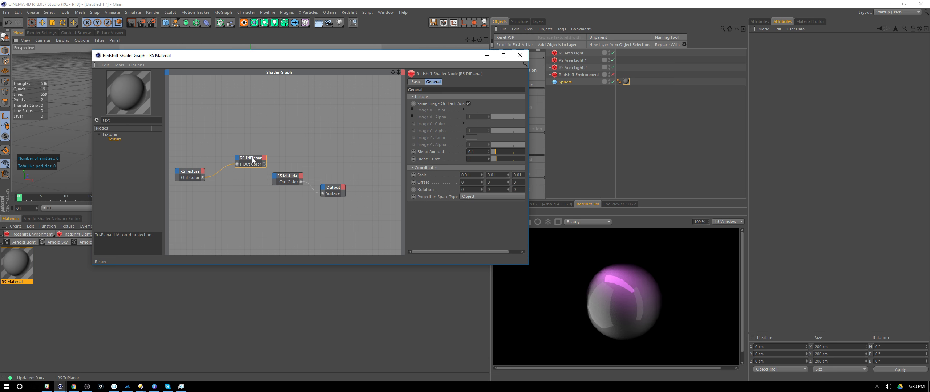
pyautogui.click(275, 178)
pyautogui.moveTo(356, 181)
pyautogui.click(407, 181)
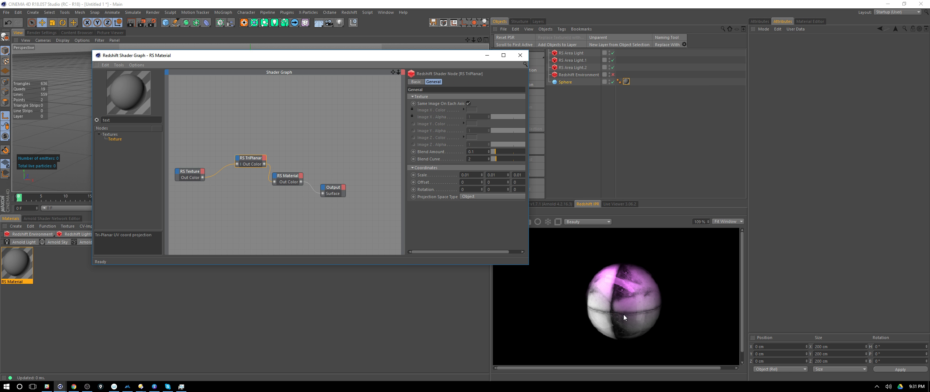
# Duplicate the RS Texture node and connect the lower one's Out Color to the TriPlanar node's Image Y input.
pyautogui.click(614, 314)
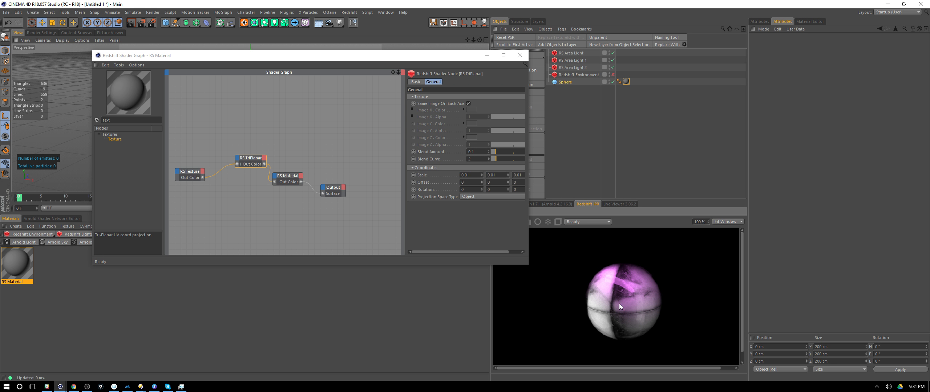
pyautogui.moveTo(188, 173); pyautogui.dragTo(239, 163)
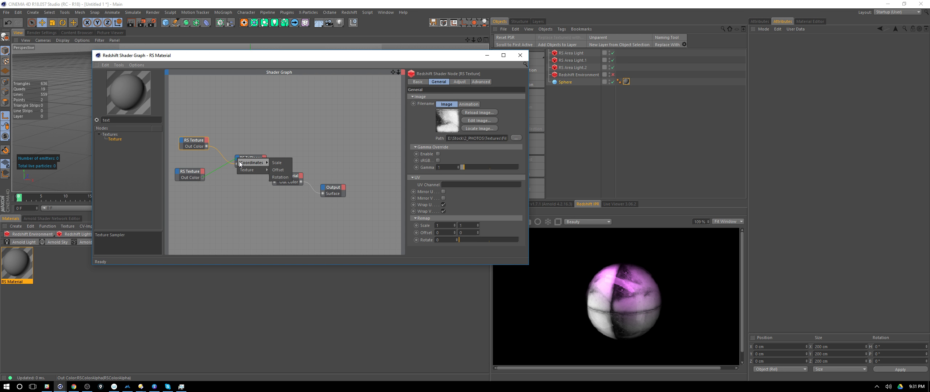
pyautogui.moveTo(252, 170)
pyautogui.click(284, 178)
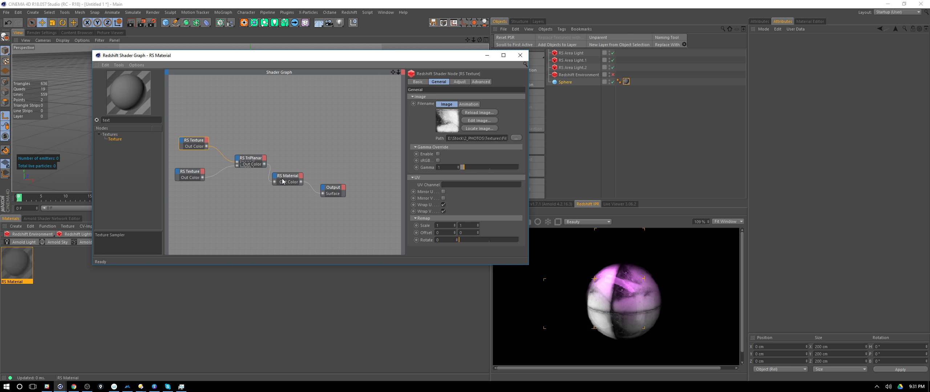
pyautogui.click(252, 171)
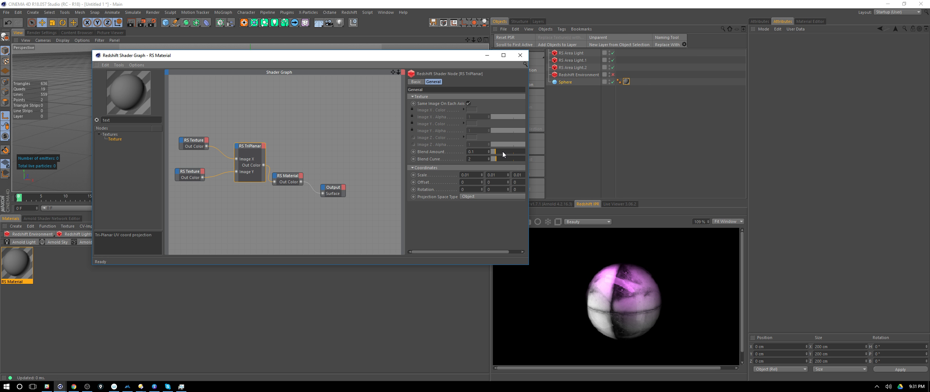
# Raise the TriPlanar node's Blend Amount to about 0.577 and inspect the sphere from another angle.
pyautogui.moveTo(506, 152); pyautogui.dragTo(517, 153)
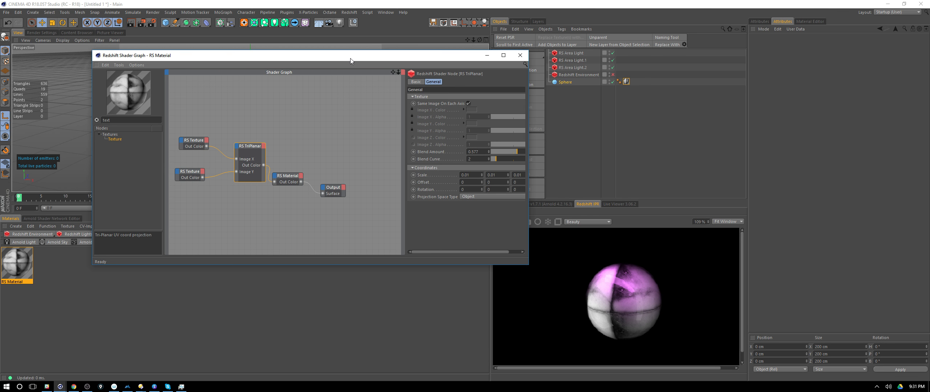
pyautogui.moveTo(352, 58); pyautogui.dragTo(369, 64)
pyautogui.moveTo(276, 62); pyautogui.dragTo(370, 171)
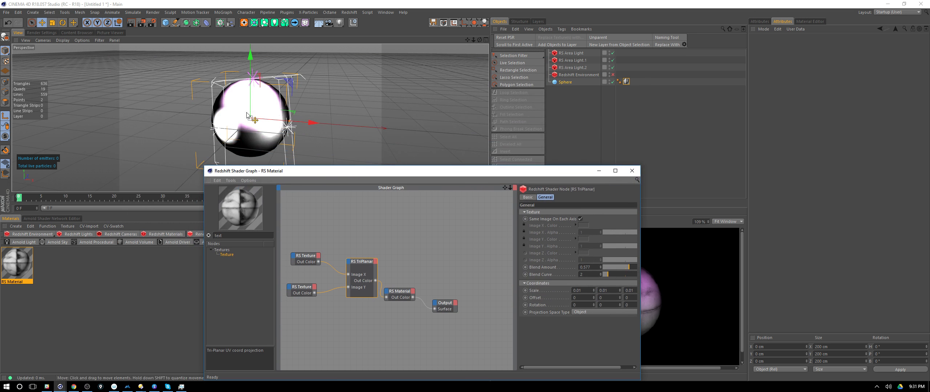
pyautogui.click(628, 136)
pyautogui.keyDown('alt'); pyautogui.moveTo(284, 126); pyautogui.dragTo(335, 114); pyautogui.keyUp('alt')
pyautogui.moveTo(449, 170); pyautogui.dragTo(312, 58)
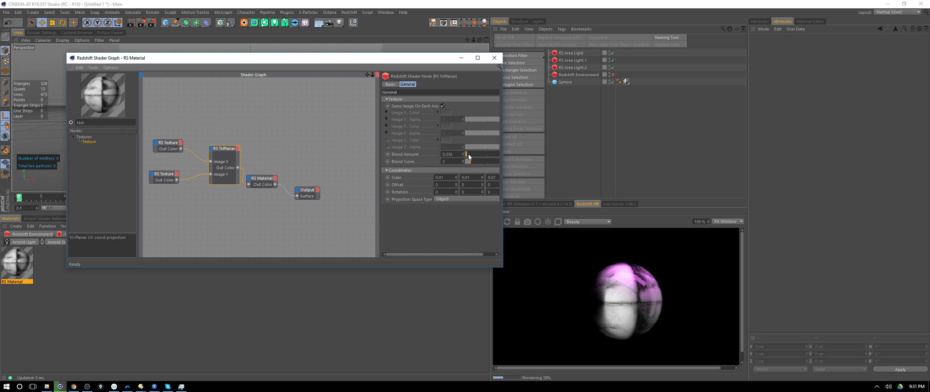
# Reduce the TriPlanar node's Blend Amount to about 0.101 and examine the texture seams on the sphere up close.
pyautogui.moveTo(472, 154); pyautogui.dragTo(483, 155)
pyautogui.moveTo(471, 155); pyautogui.dragTo(467, 154)
pyautogui.moveTo(293, 58); pyautogui.dragTo(524, 75)
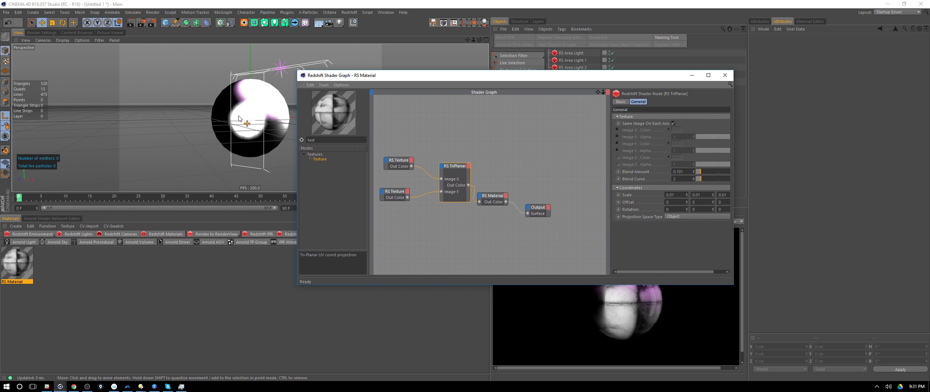
pyautogui.scroll(4, 254, 121)
pyautogui.keyDown('alt'); pyautogui.moveTo(254, 122); pyautogui.dragTo(232, 125); pyautogui.keyUp('alt')
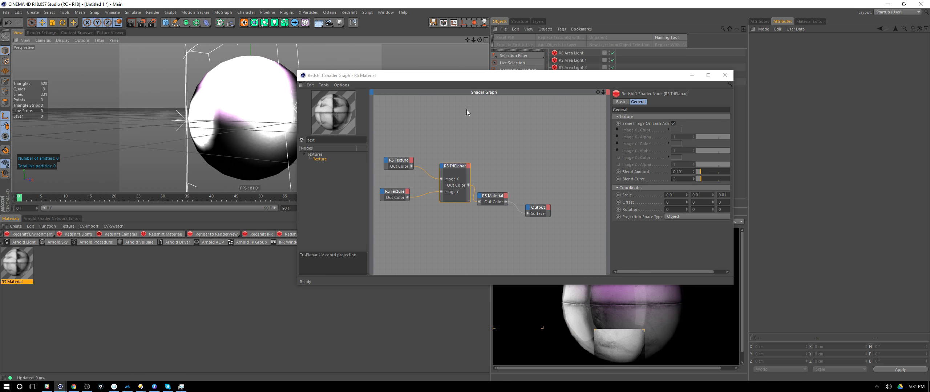
# Adjust the TriPlanar node's Blend Amount to about 0.141 while comparing the seams on the rendered sphere.
pyautogui.moveTo(497, 77); pyautogui.dragTo(175, 174)
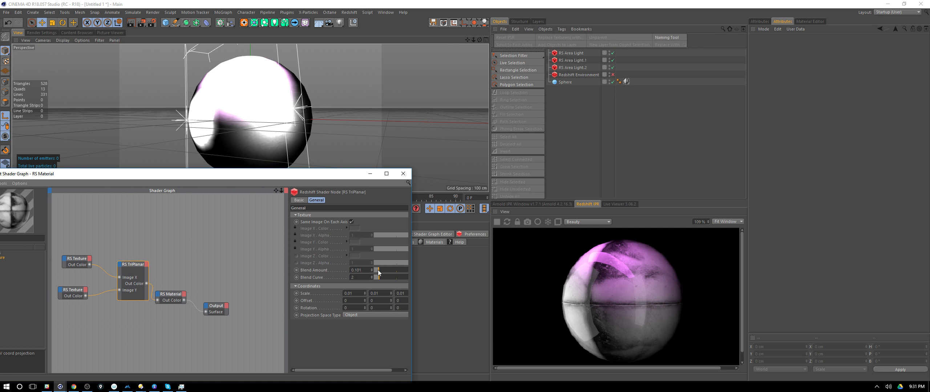
pyautogui.moveTo(385, 270)
pyautogui.mouseDown()
pyautogui.moveTo(396, 270)
pyautogui.moveTo(385, 270)
pyautogui.mouseUp()
pyautogui.moveTo(380, 270); pyautogui.dragTo(386, 271)
pyautogui.click(593, 307)
pyautogui.moveTo(376, 272); pyautogui.dragTo(380, 270)
# Set the TriPlanar node's Blend Curve to about 2.709 and its Scale to -2.99 in X and -6.99 in Y.
pyautogui.moveTo(266, 174); pyautogui.dragTo(408, 85)
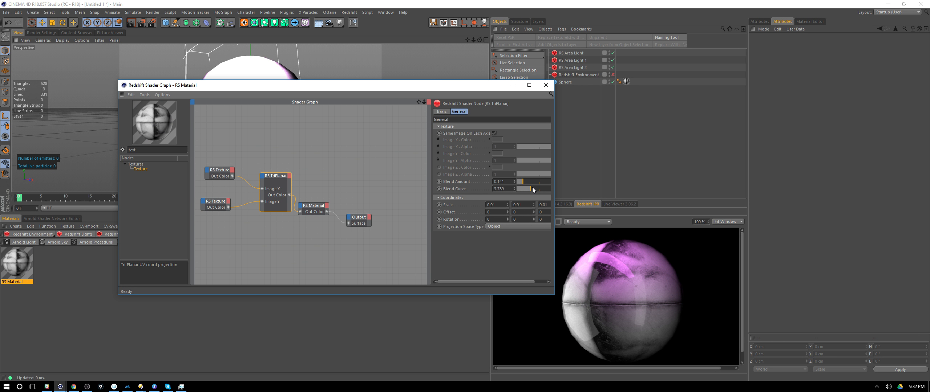
pyautogui.moveTo(532, 189); pyautogui.dragTo(545, 190)
pyautogui.moveTo(528, 189); pyautogui.dragTo(507, 205)
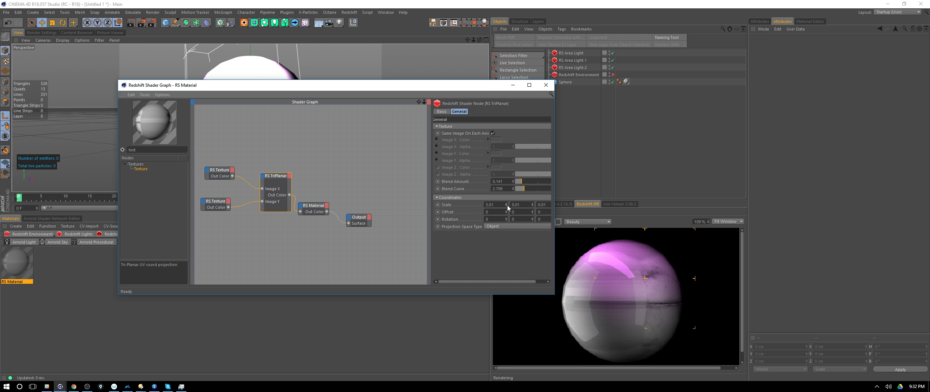
pyautogui.moveTo(507, 205); pyautogui.dragTo(532, 212)
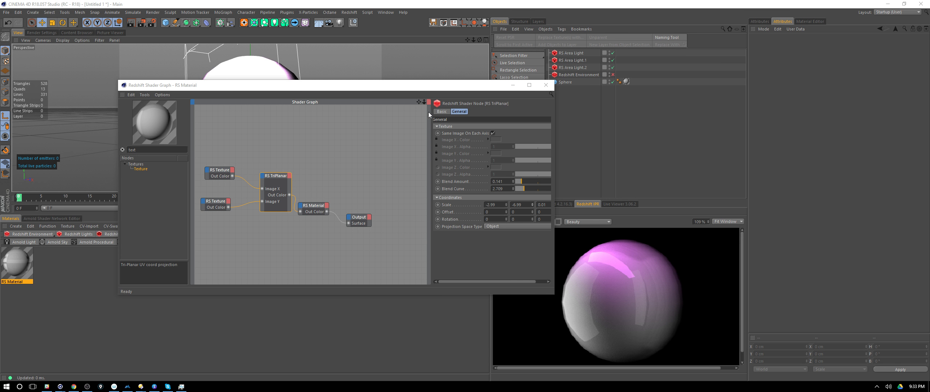
# Close the shader graph and delete the sphere's texture tag and RS Material.
pyautogui.moveTo(466, 86); pyautogui.dragTo(463, 86)
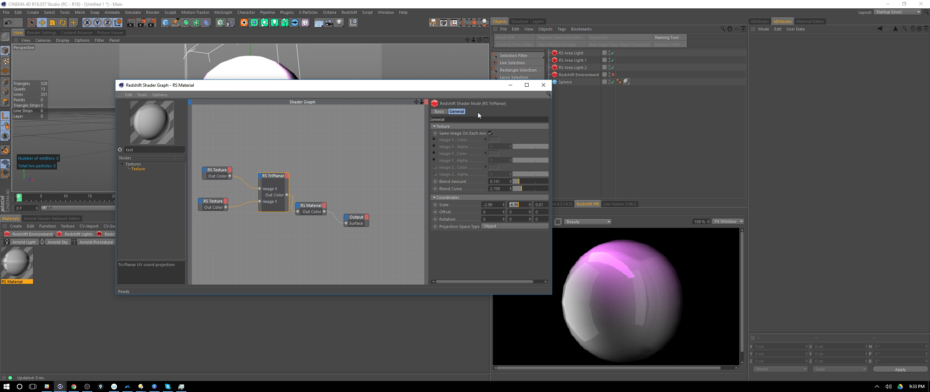
pyautogui.click(545, 85)
pyautogui.click(566, 82)
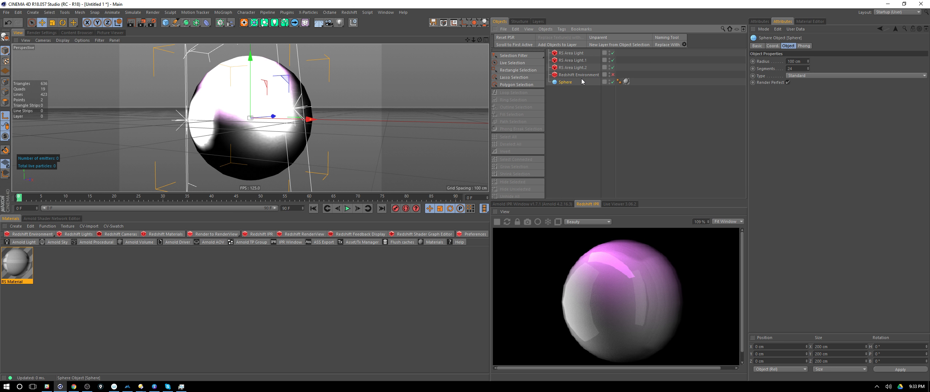
pyautogui.click(626, 81)
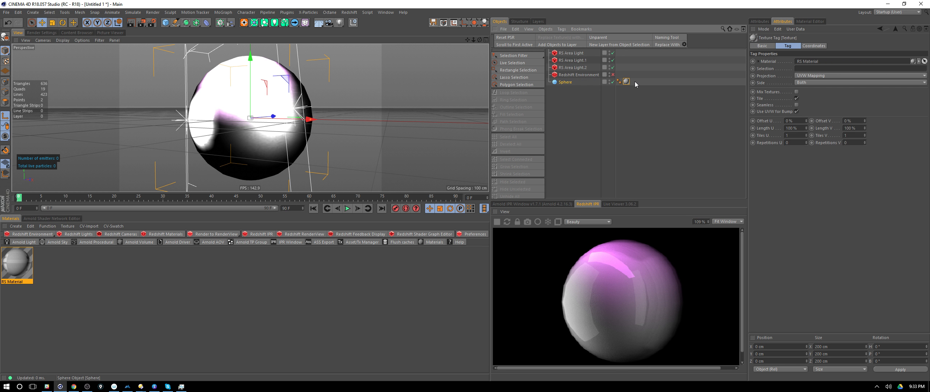
pyautogui.press('Delete')
pyautogui.click(17, 265)
pyautogui.press('Delete')
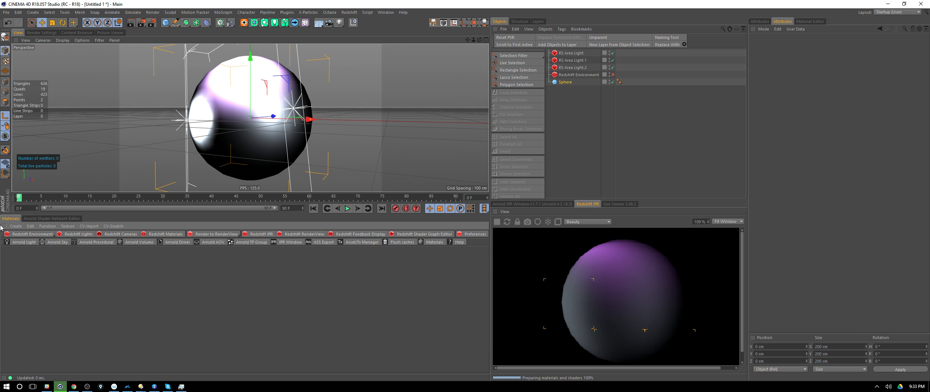
# Create a Redshift SSS material and apply it to the sphere.
pyautogui.click(173, 234)
pyautogui.moveTo(195, 238)
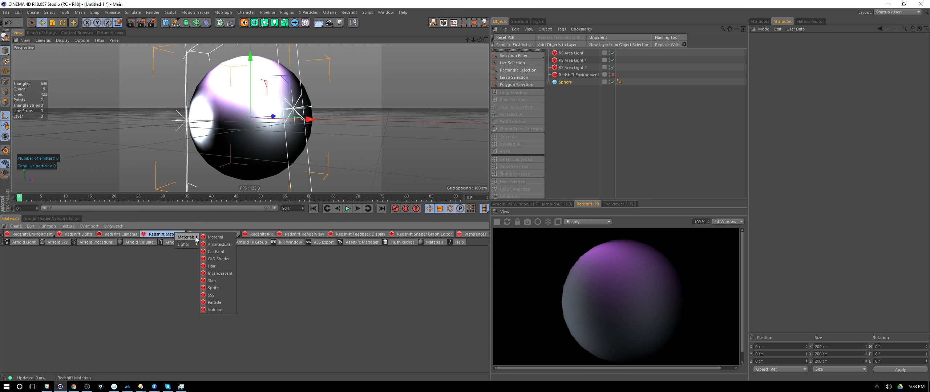
pyautogui.click(224, 295)
pyautogui.moveTo(18, 264); pyautogui.dragTo(636, 85)
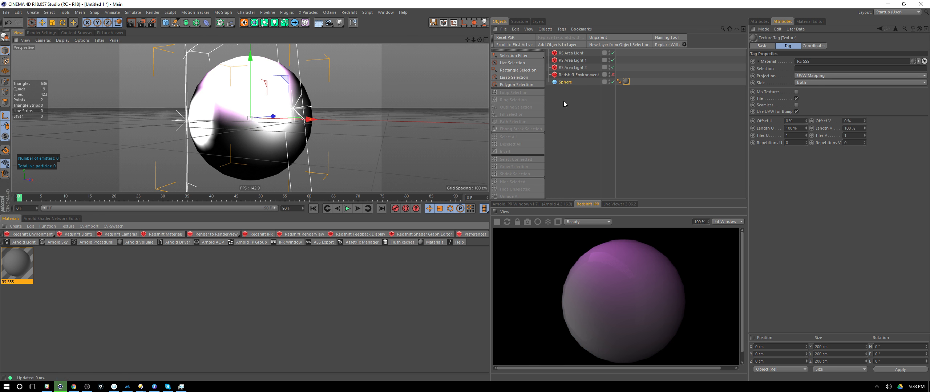
# Move the first area light away from the sphere and the second to about X 172 cm, Z -219 cm.
pyautogui.click(572, 53)
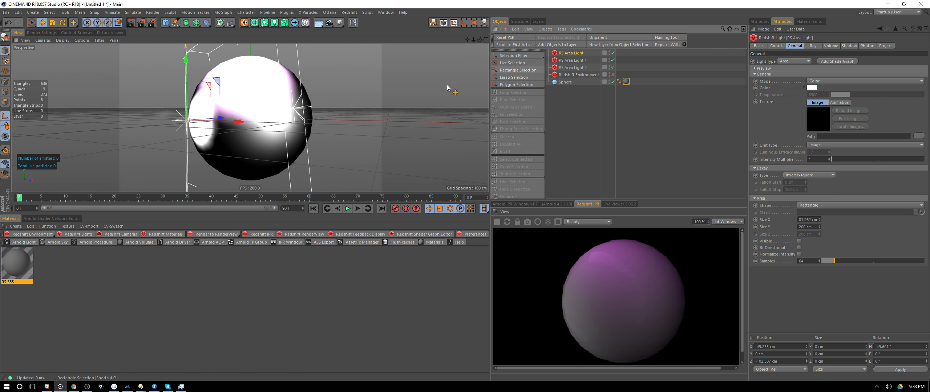
pyautogui.moveTo(220, 120); pyautogui.dragTo(142, 115)
pyautogui.click(579, 68)
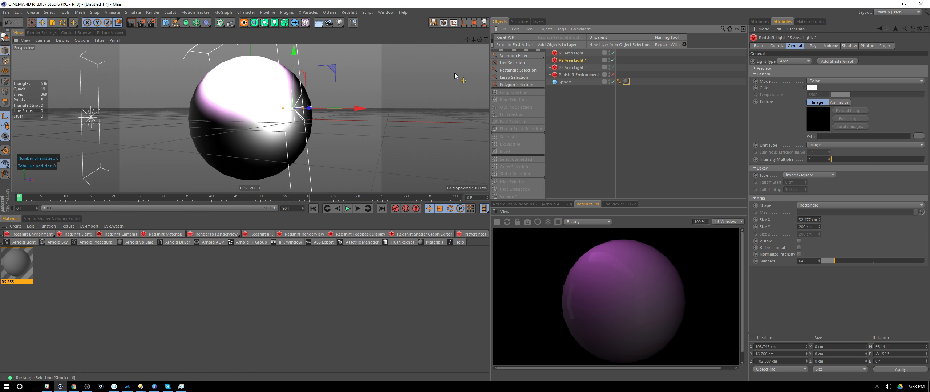
pyautogui.moveTo(355, 109); pyautogui.dragTo(433, 110)
pyautogui.click(486, 41)
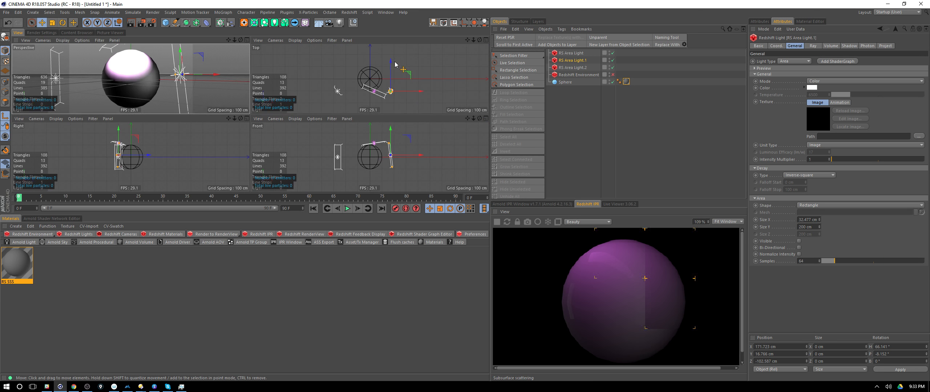
pyautogui.moveTo(390, 78); pyautogui.dragTo(388, 76)
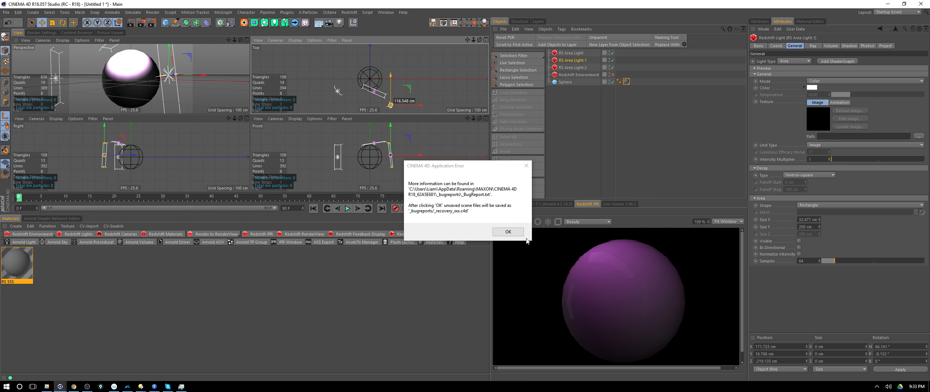
# Dismiss the application error, restart Cinema 4D and close the bug report form without sending it.
pyautogui.click(508, 232)
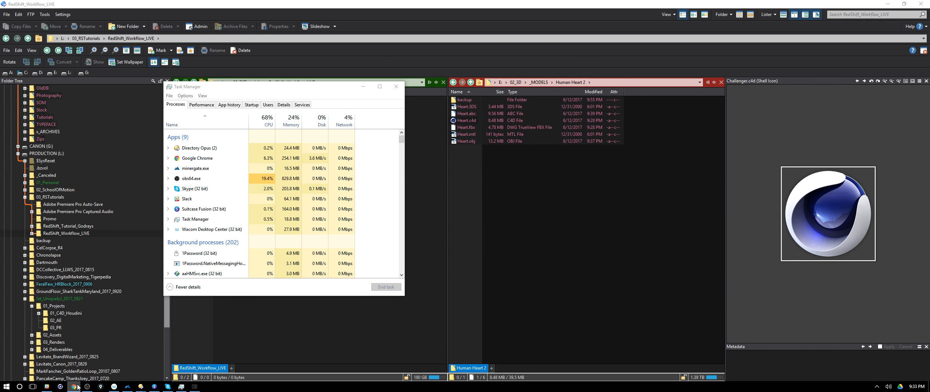
pyautogui.click(440, 243)
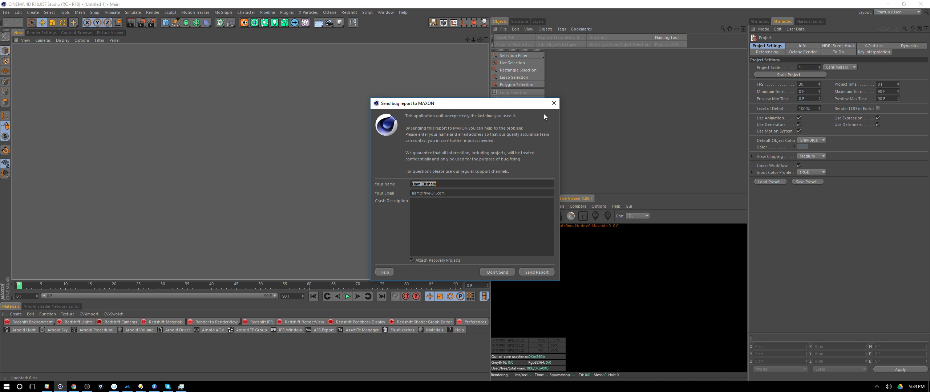
pyautogui.click(553, 103)
pyautogui.click(552, 163)
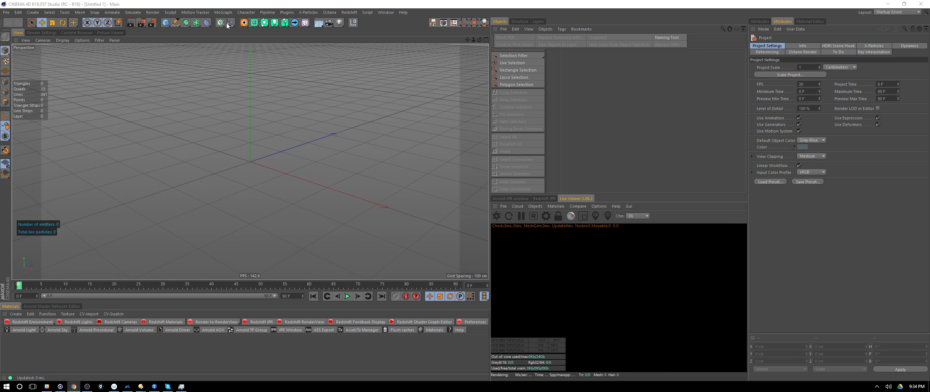
# Add a plane to the empty scene and orient it along the Z axis so it stands upright.
pyautogui.moveTo(167, 24); pyautogui.dragTo(188, 43)
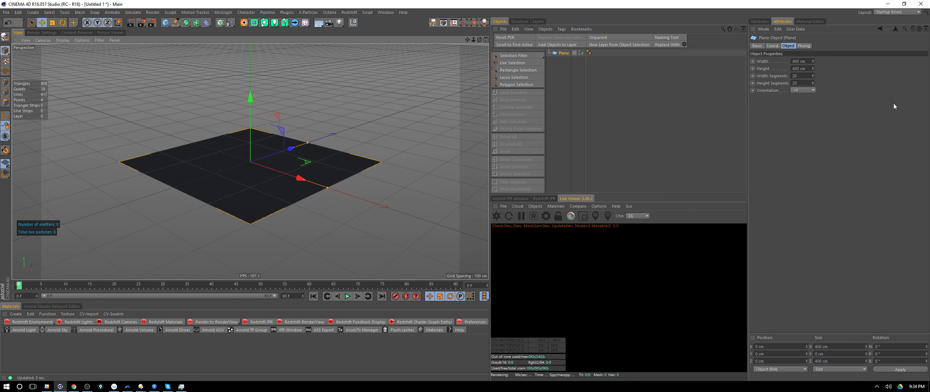
pyautogui.click(808, 90)
pyautogui.click(803, 132)
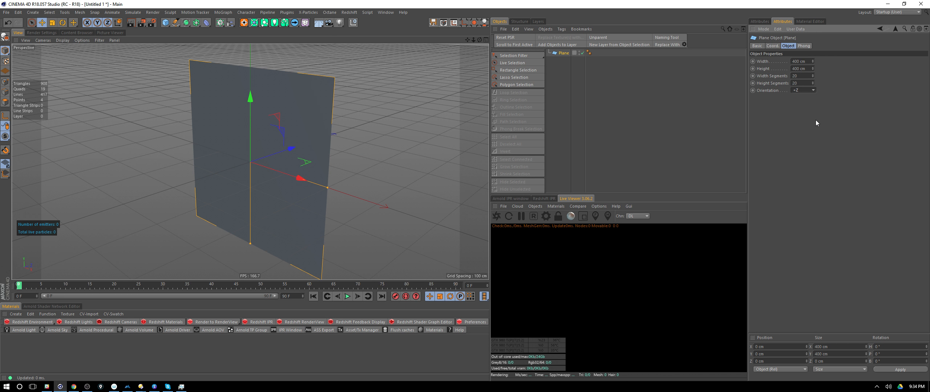
# Enlarge the plane to about 929 cm wide and 606 cm high.
pyautogui.keyDown('alt'); pyautogui.moveTo(309, 146); pyautogui.dragTo(247, 141); pyautogui.keyUp('alt')
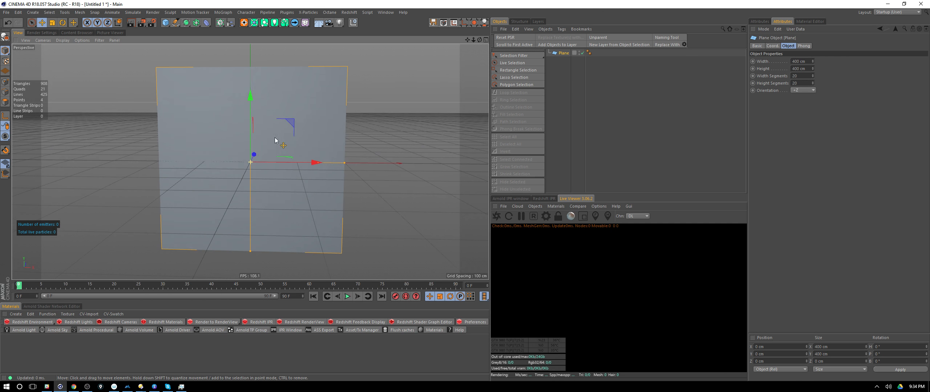
pyautogui.moveTo(345, 162); pyautogui.dragTo(473, 167)
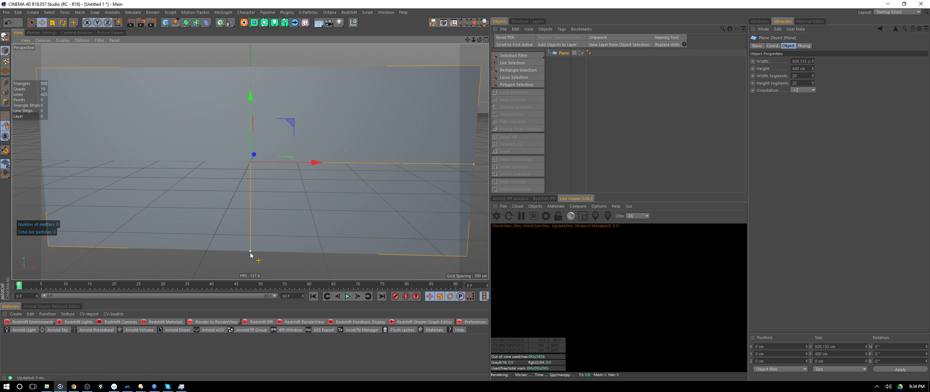
pyautogui.moveTo(250, 251); pyautogui.dragTo(249, 301)
# Add a camera, look through it and set its X, Y and Z position to 0.
pyautogui.keyDown('alt'); pyautogui.moveTo(281, 160); pyautogui.dragTo(287, 154); pyautogui.keyUp('alt')
pyautogui.click(329, 23)
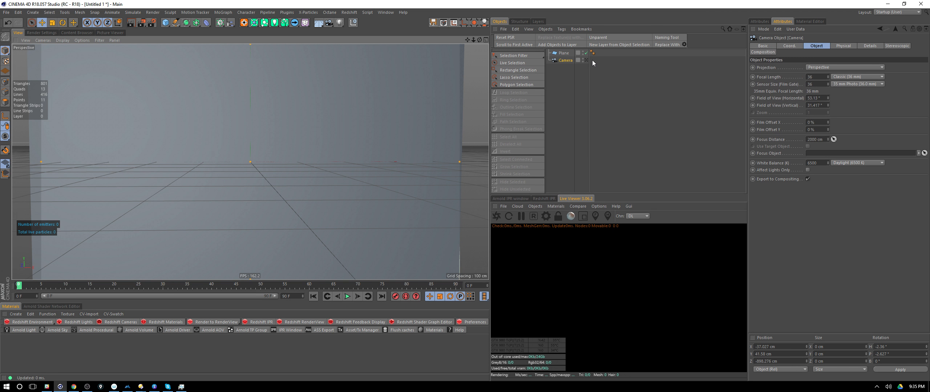
pyautogui.click(789, 46)
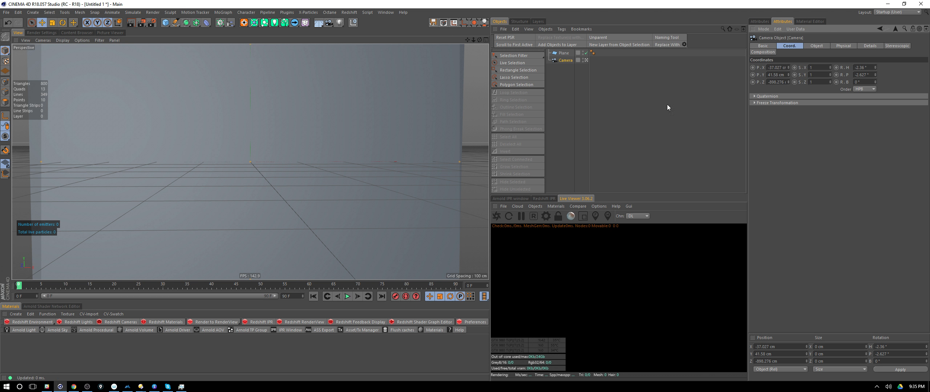
pyautogui.write('0')
pyautogui.press('Tab')
pyautogui.write('0')
pyautogui.press('Tab')
pyautogui.write('0')
pyautogui.press('Tab')
pyautogui.press('Tab')
pyautogui.press('Tab')
pyautogui.press('Tab')
pyautogui.press('Tab')
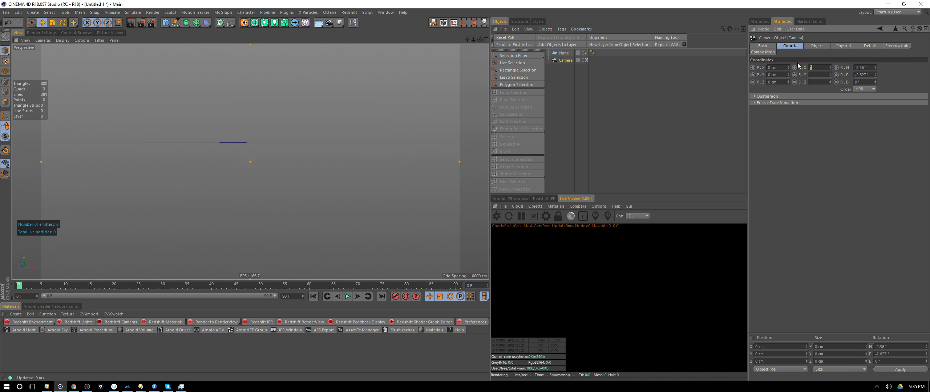
# Set the camera's heading and pitch to 0° and its Z position to -1920 cm.
pyautogui.hotkey('shift', 'Tab')
pyautogui.write('0')
pyautogui.press('Tab')
pyautogui.write('0')
pyautogui.press('Tab')
pyautogui.hotkey('shift', 'Tab')
pyautogui.hotkey('shift', 'Tab')
pyautogui.hotkey('shift', 'Tab')
pyautogui.write('-1920')
pyautogui.press('Return')
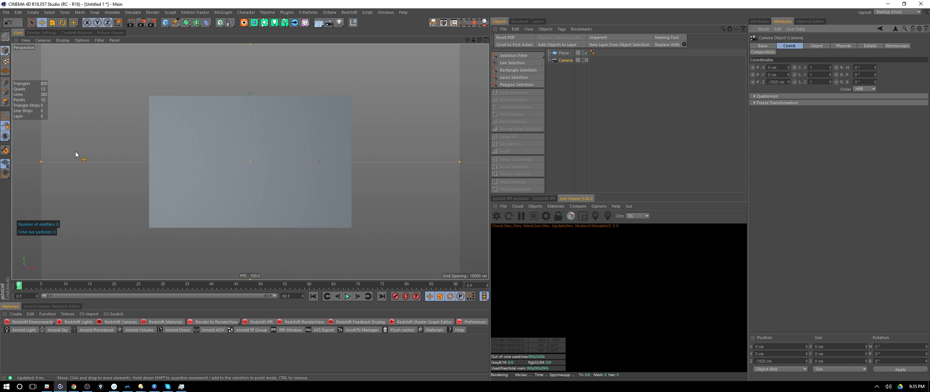
# Set the render output resolution to 1920 x 1080 pixels and return to the viewport.
pyautogui.hotkey('ctrl', 'b')
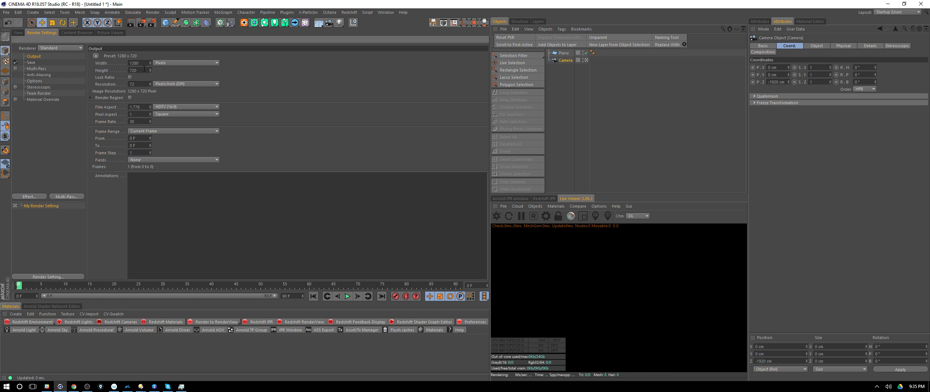
pyautogui.moveTo(145, 63); pyautogui.dragTo(46, 40)
pyautogui.write('1920')
pyautogui.press('Tab')
pyautogui.write('1080')
pyautogui.press('Return')
pyautogui.click(19, 32)
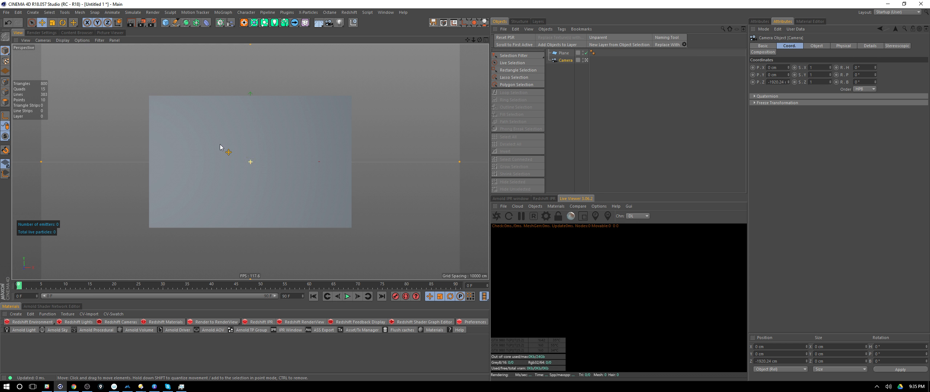
# Select the plane and move the camera closer until the plane fills the frame.
pyautogui.click(564, 53)
pyautogui.scroll(2, 329, 143)
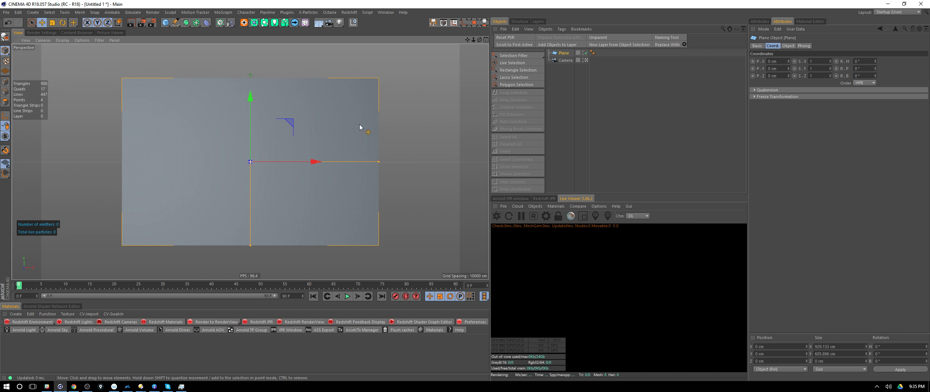
pyautogui.scroll(2, 341, 129)
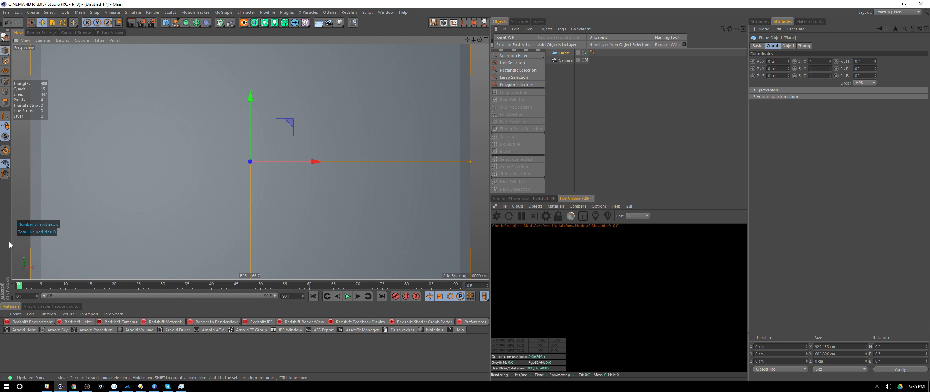
# Add a Redshift dome light and attach an HDRI Link tag to it.
pyautogui.click(78, 323)
pyautogui.moveTo(95, 325)
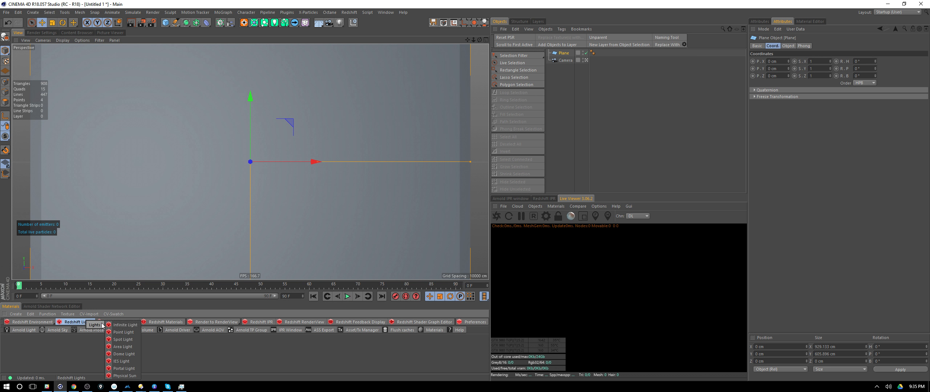
pyautogui.click(120, 352)
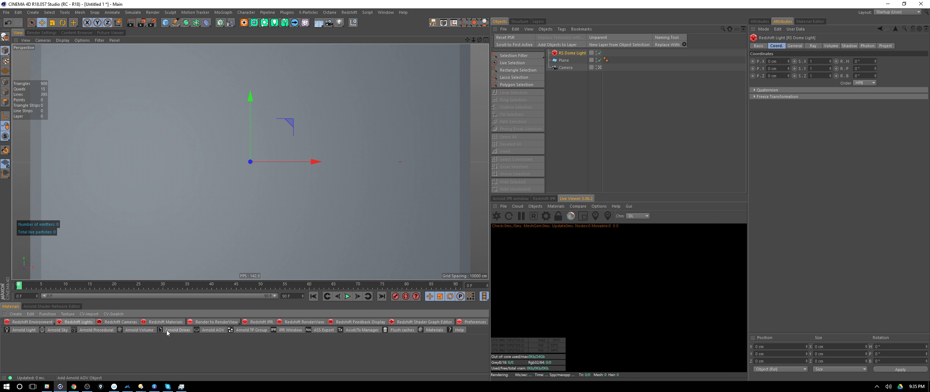
pyautogui.rightClick(571, 53)
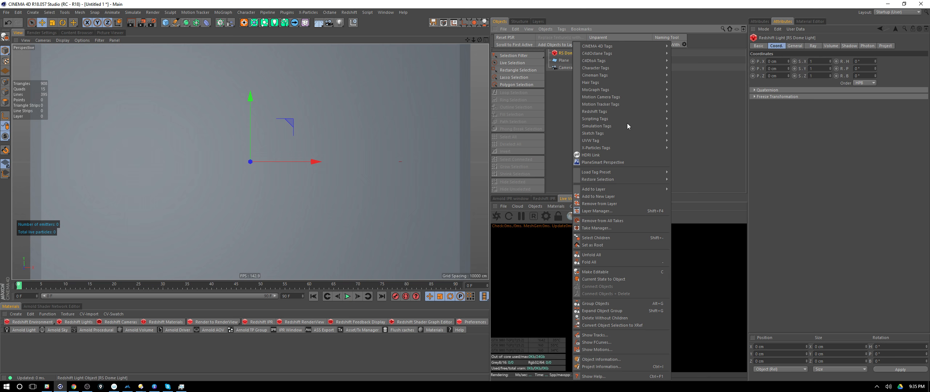
pyautogui.click(599, 156)
# Browse the Pro Studios HDRI pack and link the HDRI tag to the dome light's Dome Map.
pyautogui.click(781, 64)
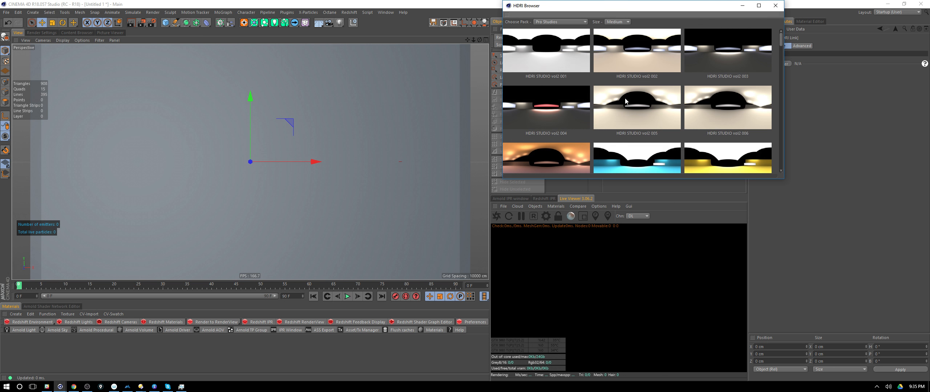
pyautogui.click(775, 6)
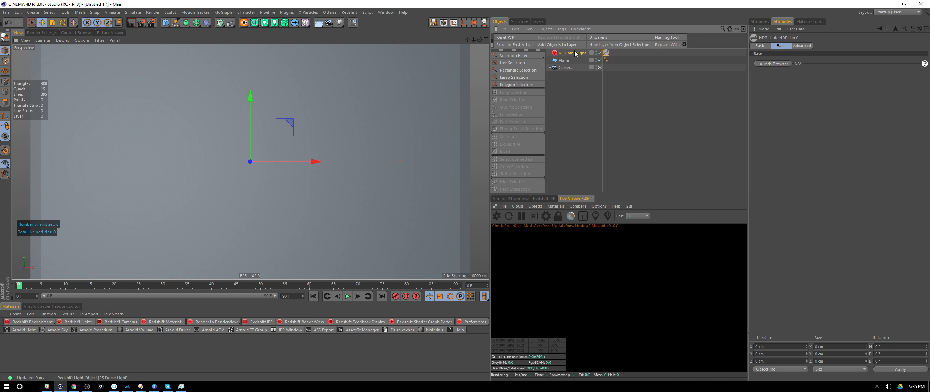
pyautogui.click(575, 53)
pyautogui.click(794, 46)
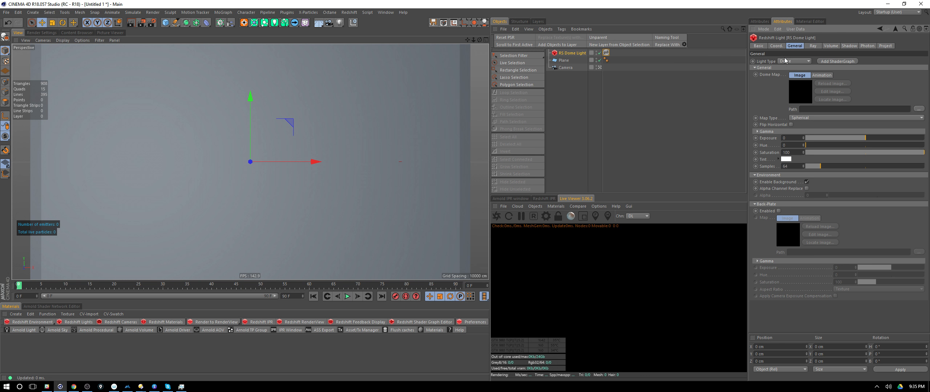
pyautogui.moveTo(609, 54); pyautogui.dragTo(609, 55)
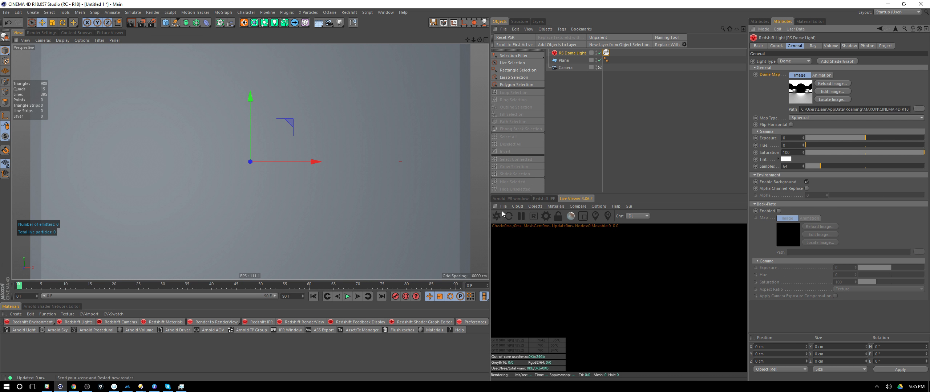
# Start the Redshift IPR preview and set the scene's renderer to Redshift.
pyautogui.click(543, 199)
pyautogui.click(497, 217)
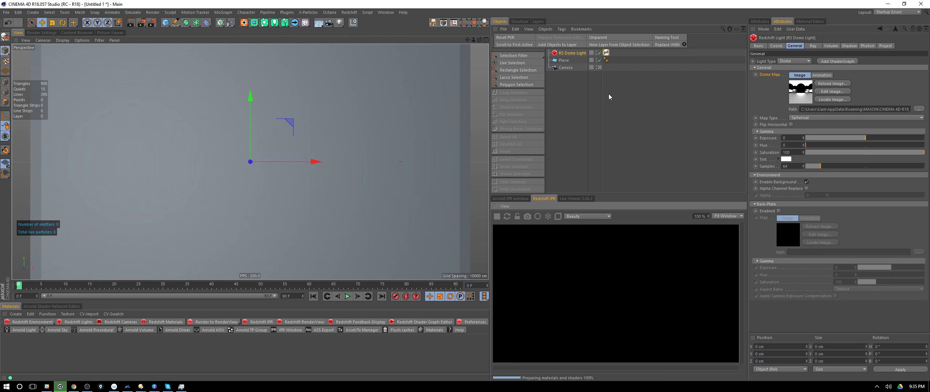
pyautogui.click(42, 33)
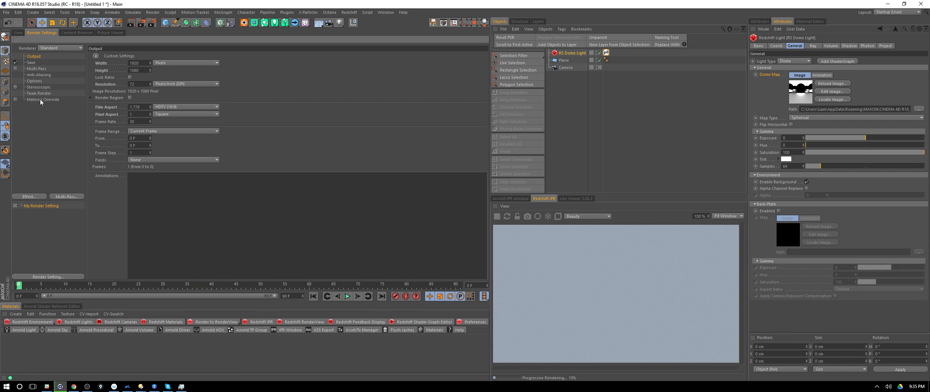
pyautogui.click(69, 46)
pyautogui.click(62, 93)
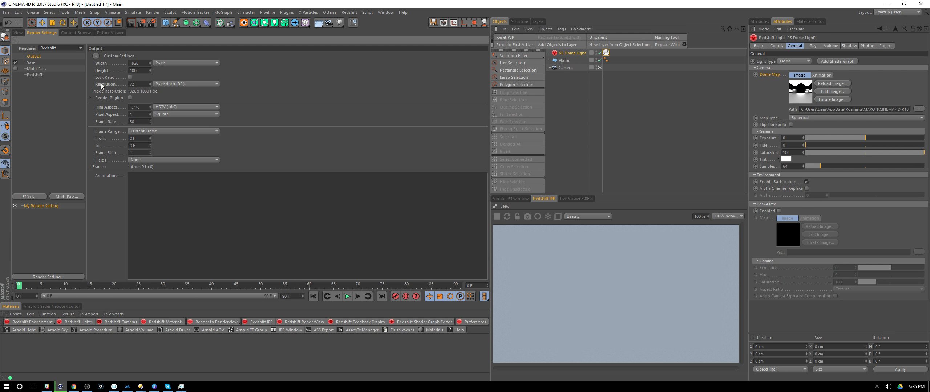
# Turn off forced progressive rendering for the IPR and the default light in the Redshift render settings.
pyautogui.click(36, 75)
pyautogui.click(145, 84)
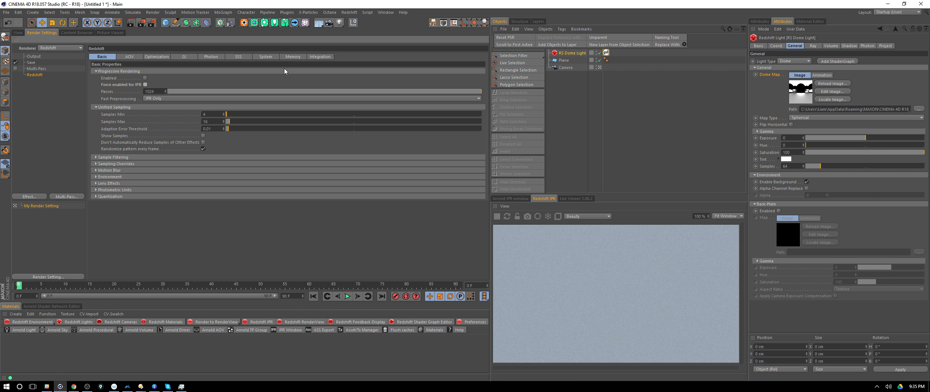
pyautogui.click(324, 57)
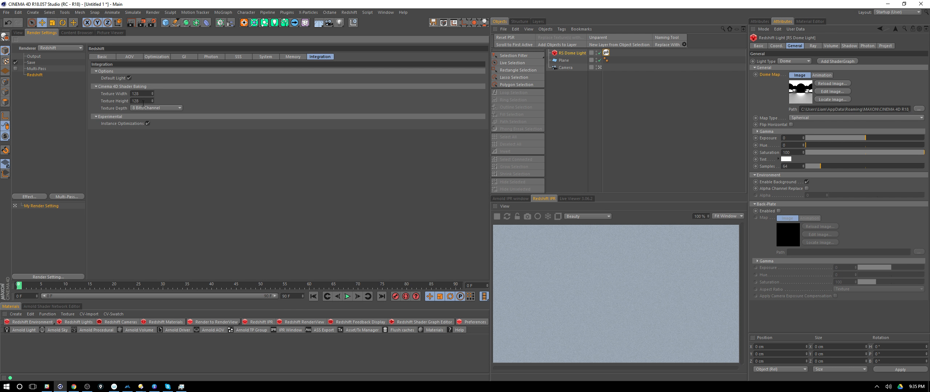
pyautogui.click(130, 77)
pyautogui.click(106, 58)
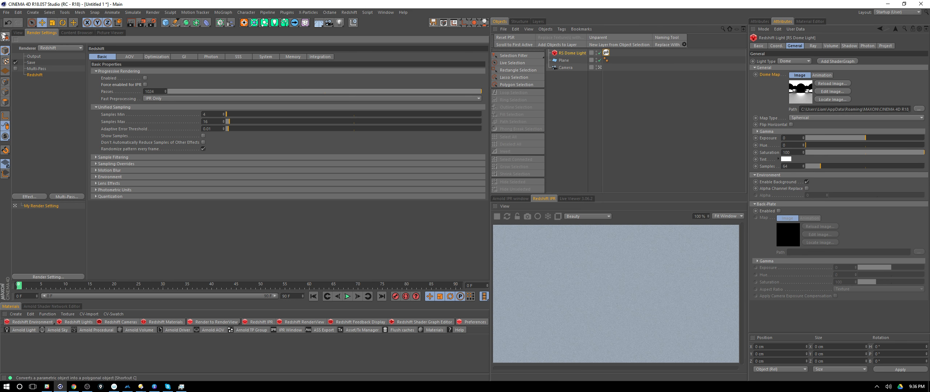
pyautogui.click(17, 33)
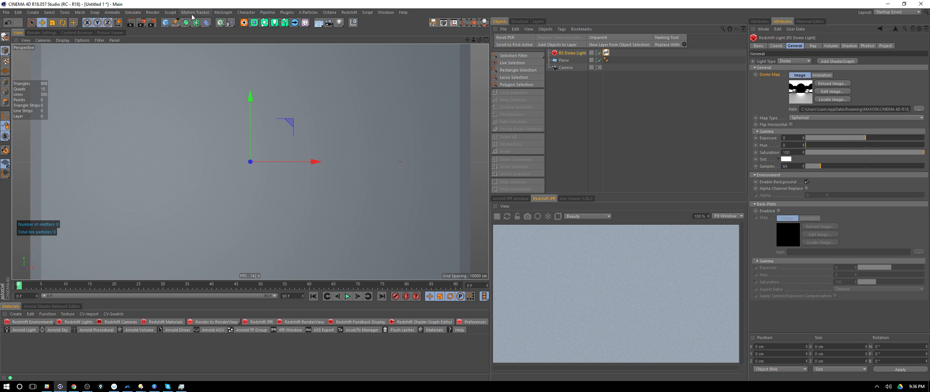
# Add a MoGraph MoText object and set its font to Rockwell Extra Bold.
pyautogui.click(223, 12)
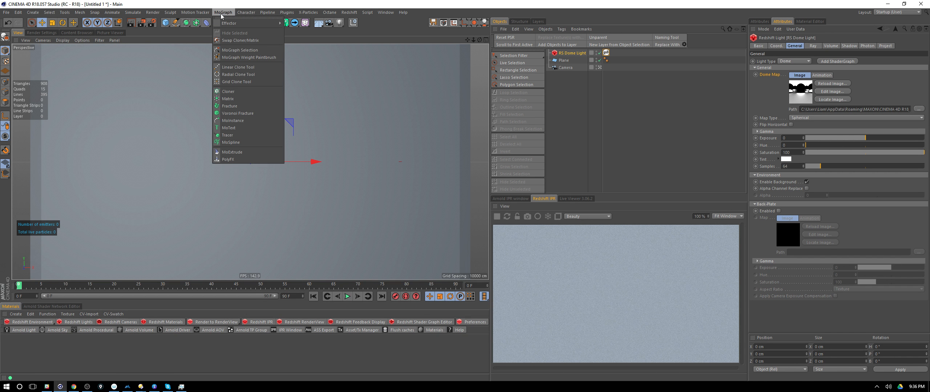
pyautogui.click(241, 127)
pyautogui.moveTo(569, 62); pyautogui.dragTo(570, 72)
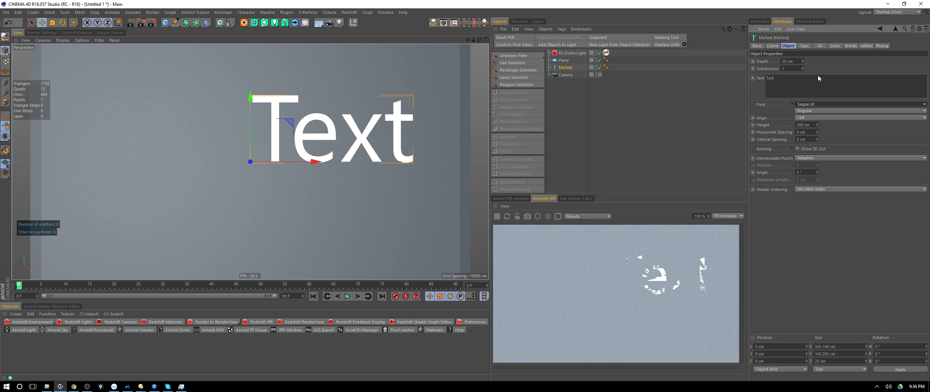
pyautogui.click(851, 104)
pyautogui.click(846, 57)
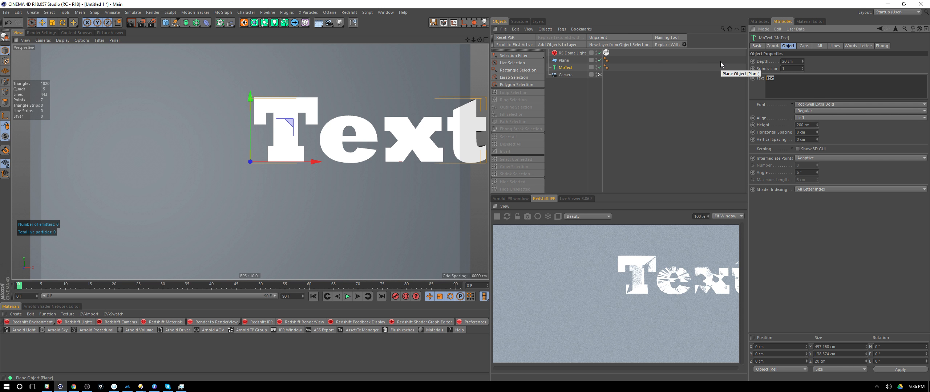
# Enter the artist's surname in mixed case as the MoText's text and shift it along negative X to about -326 cm.
pyautogui.write('RAi')
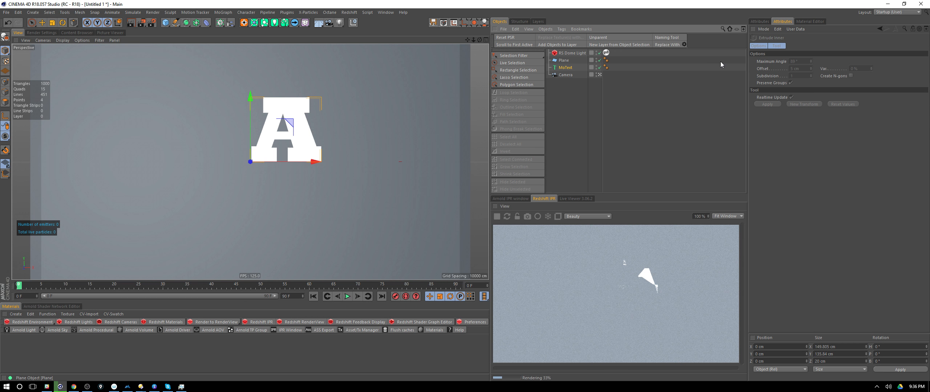
pyautogui.click(566, 76)
pyautogui.click(565, 67)
pyautogui.click(802, 80)
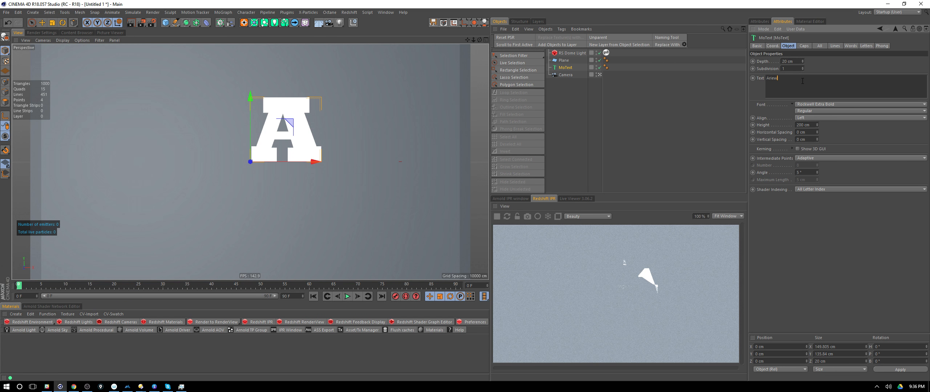
pyautogui.write('riew')
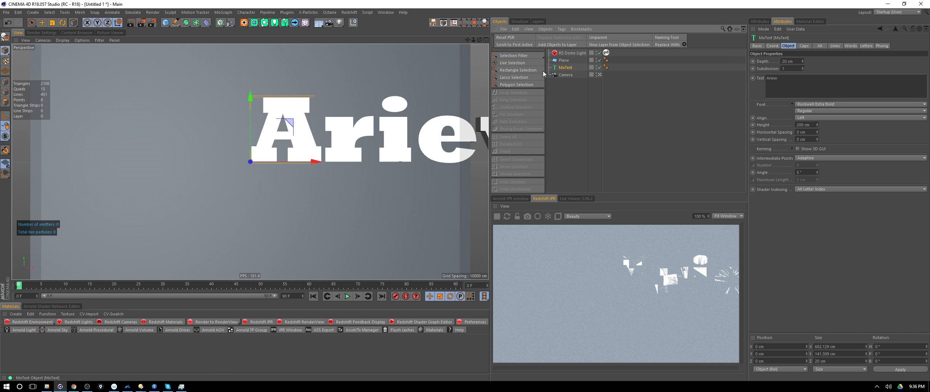
pyautogui.moveTo(308, 161); pyautogui.dragTo(157, 162)
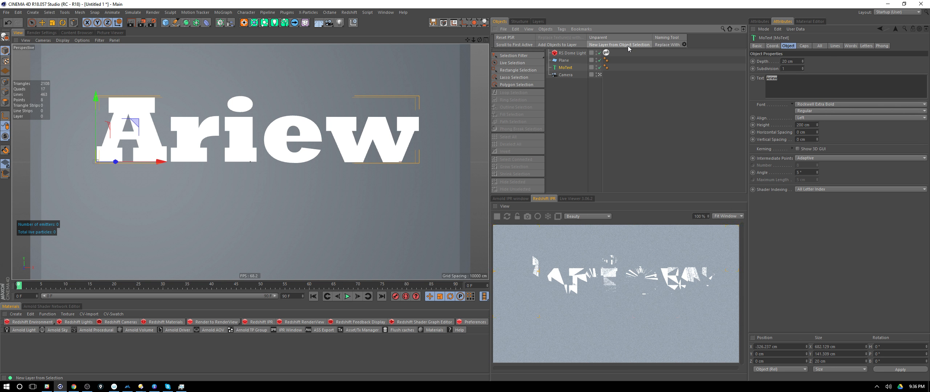
# Retype the surname in all capitals and centre the text in frame by moving it to about -386 cm in X.
pyautogui.press('i')
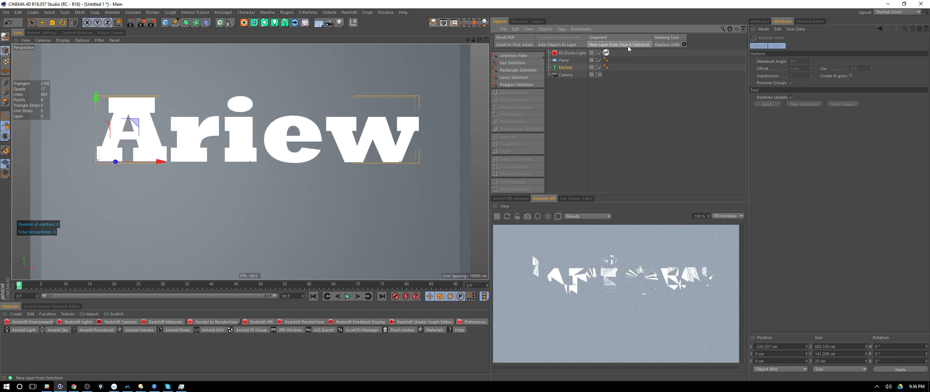
pyautogui.click(565, 68)
pyautogui.moveTo(783, 79); pyautogui.dragTo(734, 75)
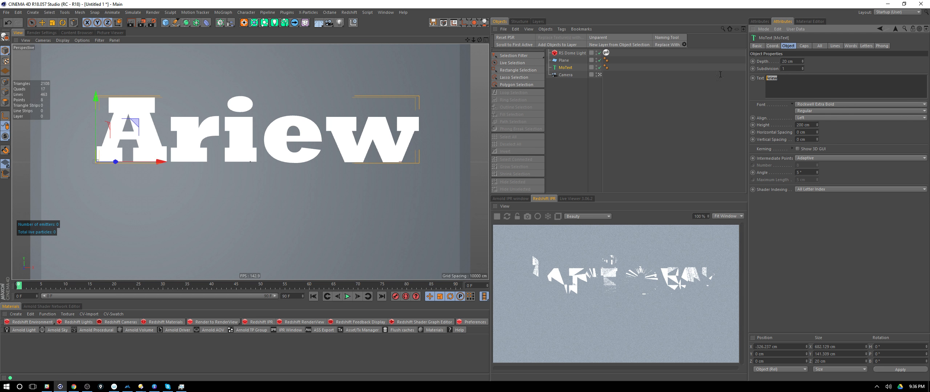
pyautogui.write('ar')
pyautogui.press('BackSpace')
pyautogui.press('BackSpace')
pyautogui.write('ARIEW')
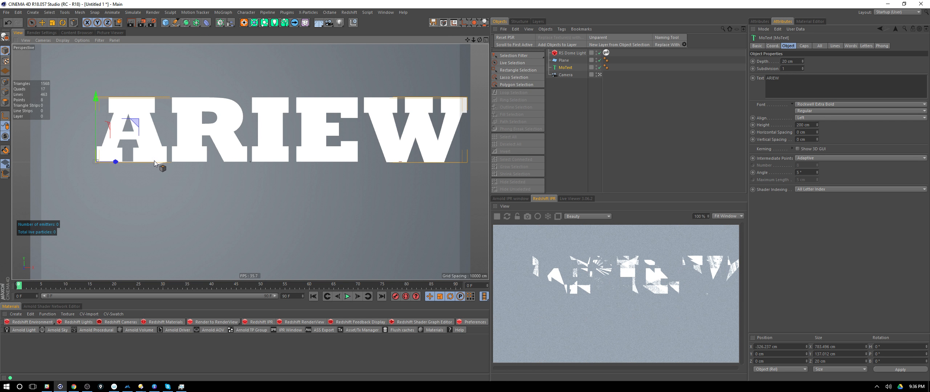
pyautogui.moveTo(162, 166); pyautogui.dragTo(134, 167)
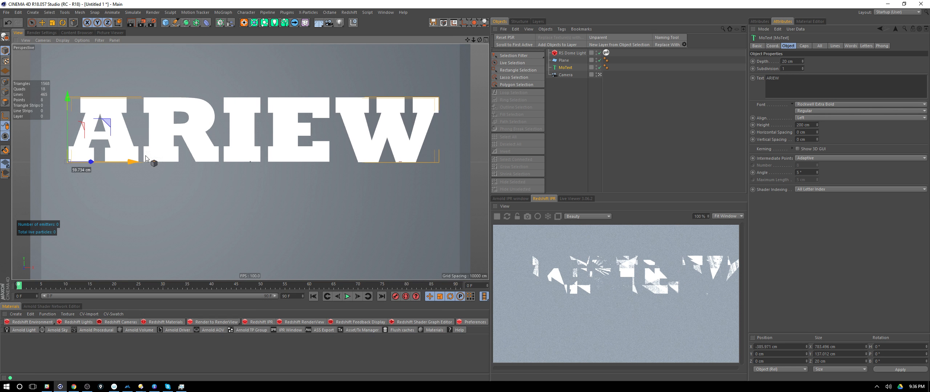
# Set both the start and end caps of the MoText to Fillet Cap.
pyautogui.click(804, 46)
pyautogui.click(848, 61)
pyautogui.click(839, 88)
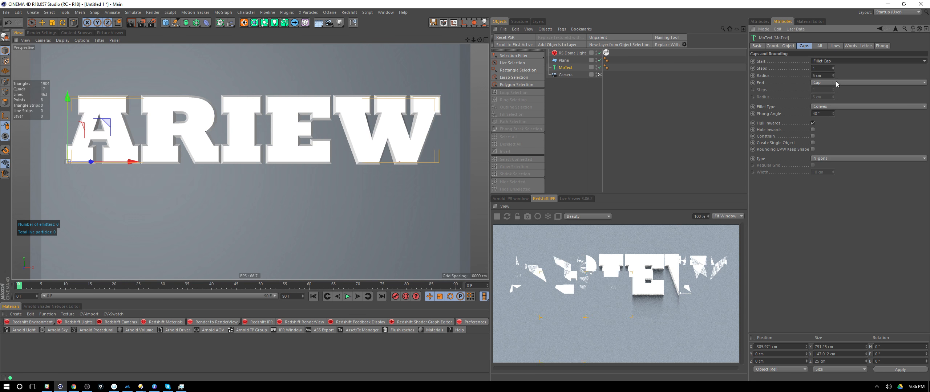
pyautogui.click(836, 82)
pyautogui.click(838, 110)
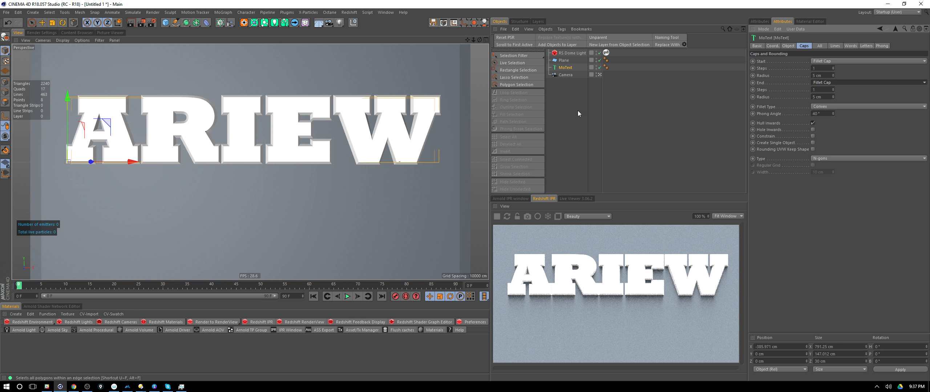
# Raise the dome light's samples through 128 and 256 to 512.
pyautogui.click(573, 54)
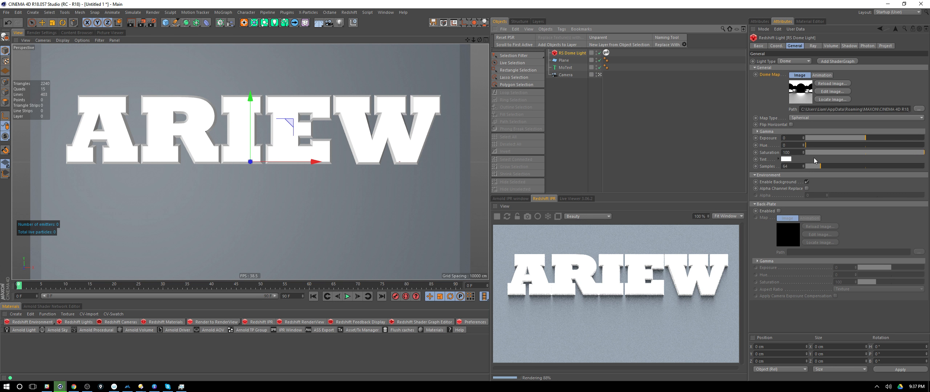
pyautogui.click(785, 166)
pyautogui.write('128')
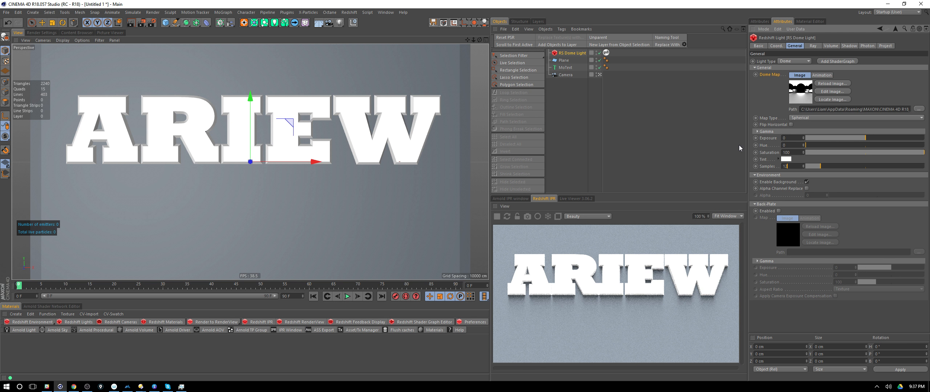
pyautogui.press('Return')
pyautogui.moveTo(796, 167); pyautogui.dragTo(679, 116)
pyautogui.write('256')
pyautogui.press('Return')
pyautogui.moveTo(796, 166); pyautogui.dragTo(769, 154)
pyautogui.write('512')
pyautogui.press('Return')
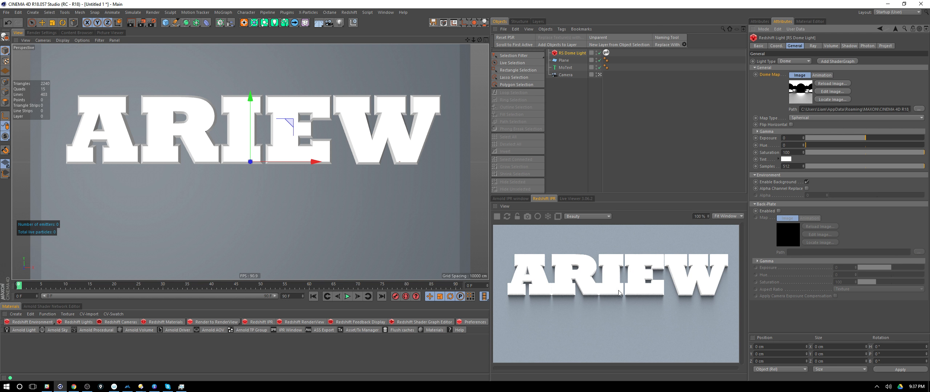
# Set the Redshift IPR preview to Fixed Scale and examine the shadows below the letters at full size.
pyautogui.click(728, 216)
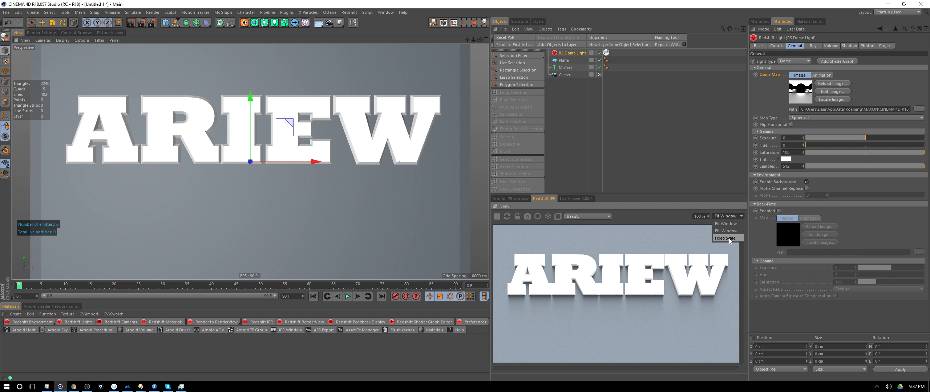
pyautogui.click(727, 238)
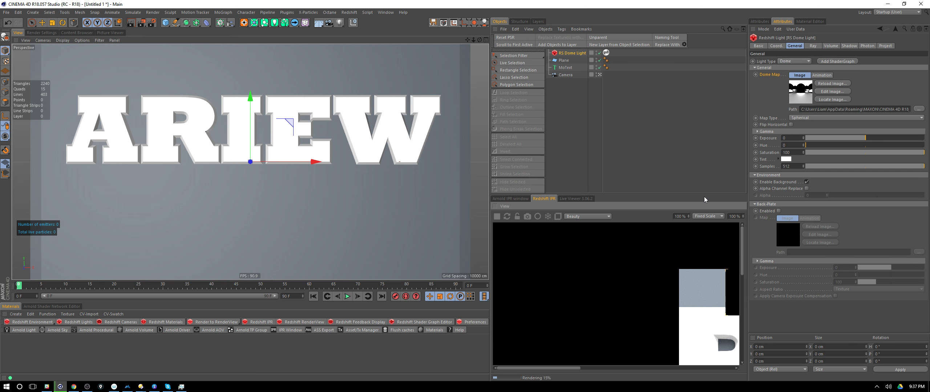
pyautogui.moveTo(742, 240); pyautogui.dragTo(742, 297)
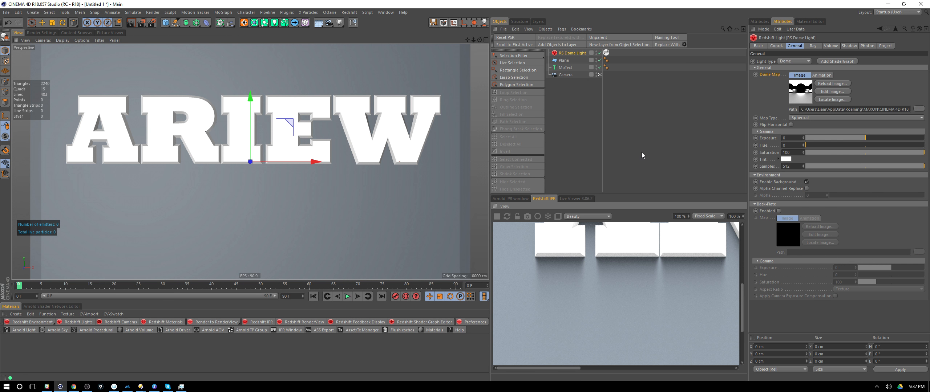
# Create a Redshift material and apply it to the background plane.
pyautogui.click(163, 322)
pyautogui.moveTo(187, 325)
pyautogui.click(215, 304)
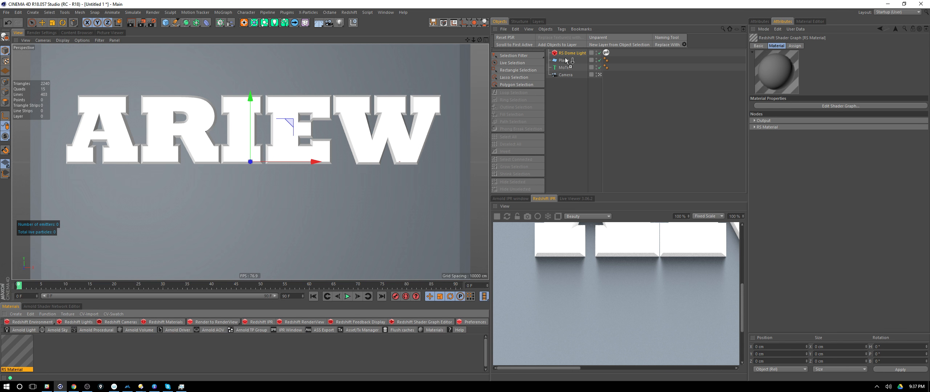
pyautogui.moveTo(566, 61); pyautogui.dragTo(566, 60)
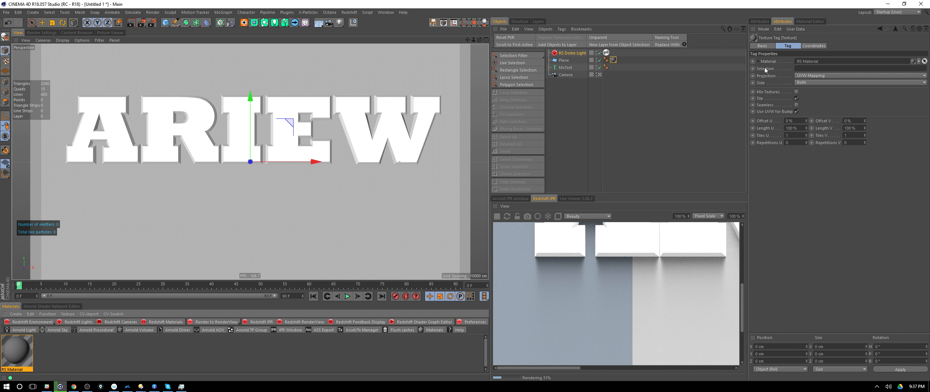
# Set the plane material's diffuse color to a pale yellow.
pyautogui.doubleClick(33, 366)
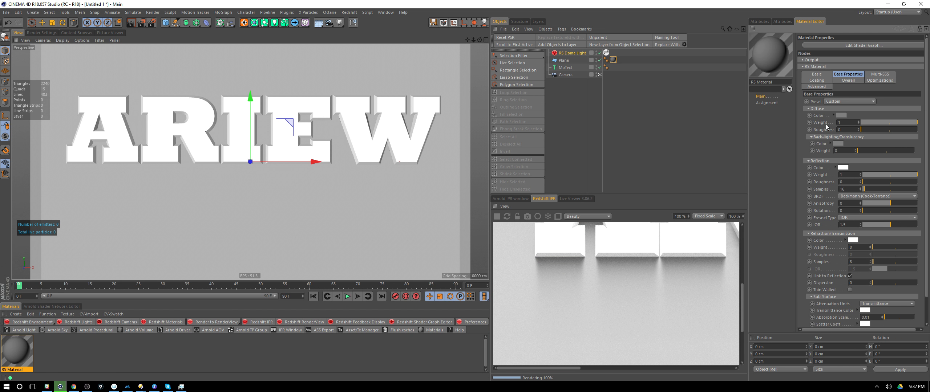
pyautogui.click(841, 115)
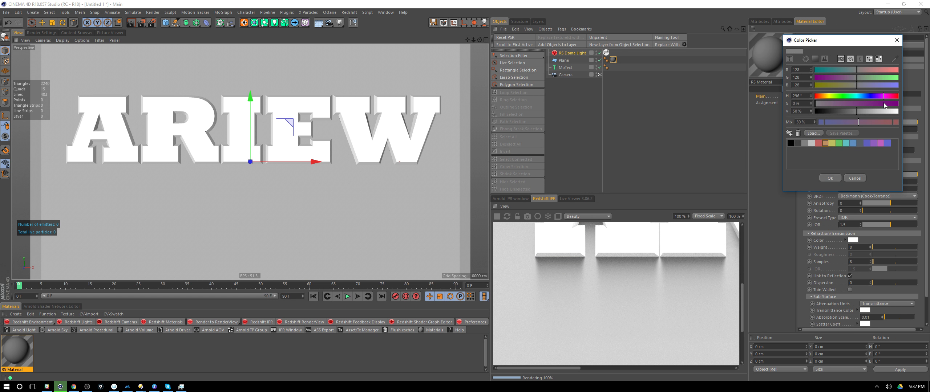
pyautogui.moveTo(884, 104); pyautogui.dragTo(838, 104)
pyautogui.click(832, 97)
pyautogui.click(827, 97)
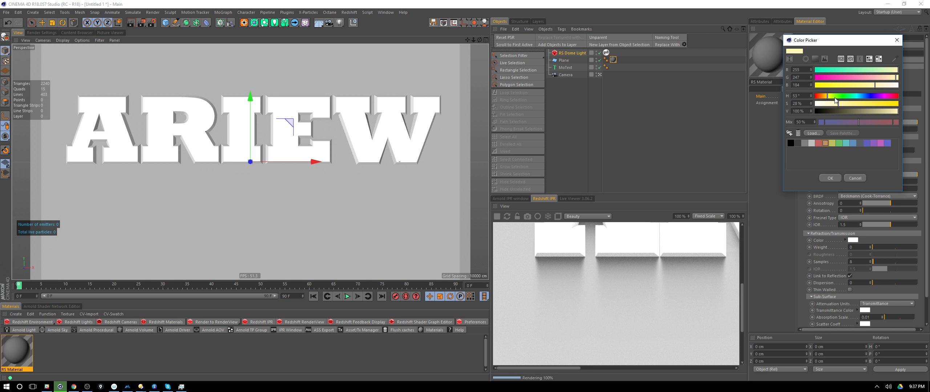
pyautogui.click(831, 178)
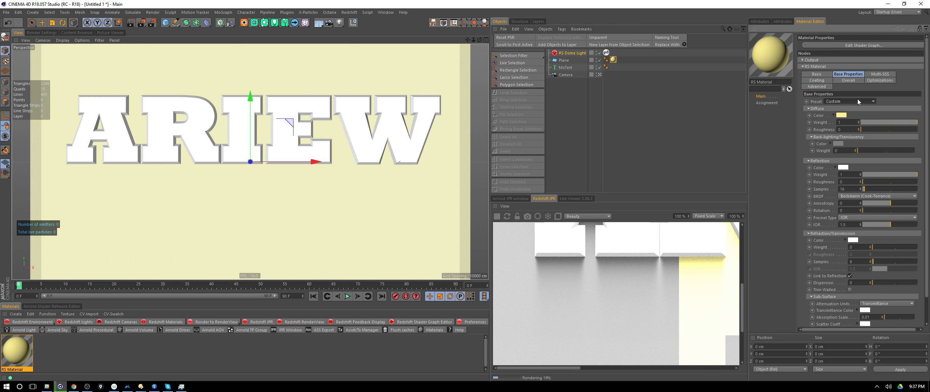
# Apply the Plastic preset to the plane's material and duplicate the material.
pyautogui.click(856, 103)
pyautogui.click(847, 138)
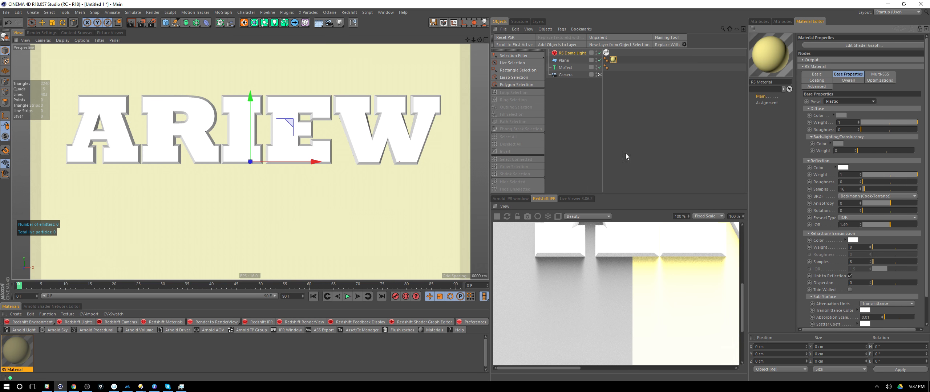
pyautogui.hotkey('ctrl', 'c')
pyautogui.hotkey('ctrl', 'v')
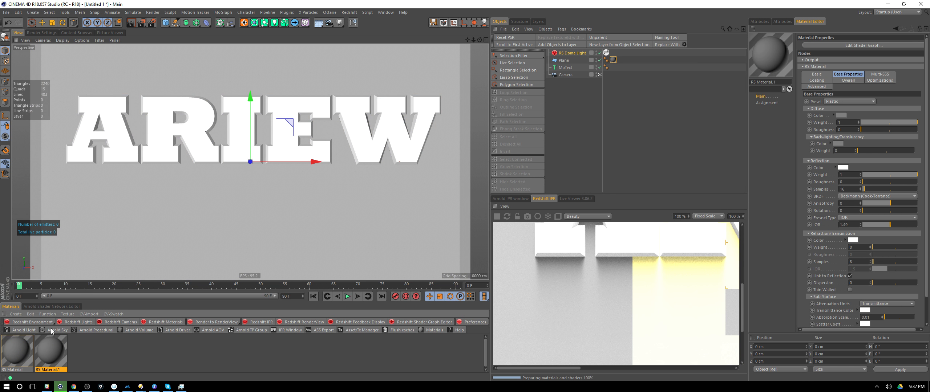
# Set the plane material's diffuse color to yellow with hue 56°, saturation 49% and value 100%.
pyautogui.click(28, 347)
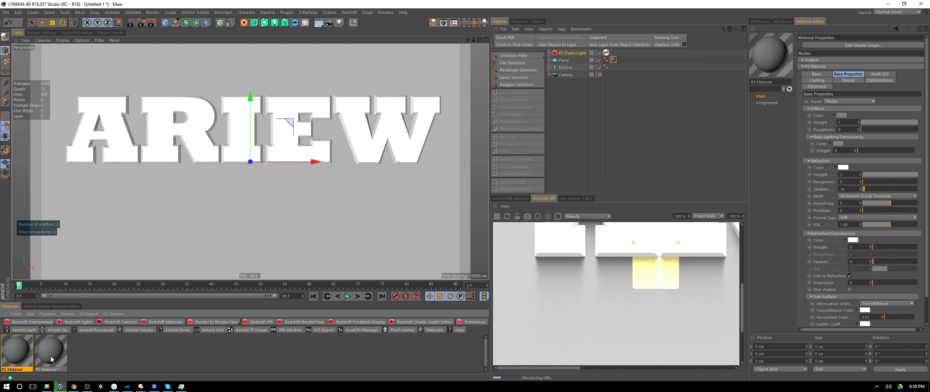
pyautogui.click(841, 115)
pyautogui.click(829, 95)
pyautogui.click(856, 102)
pyautogui.click(898, 110)
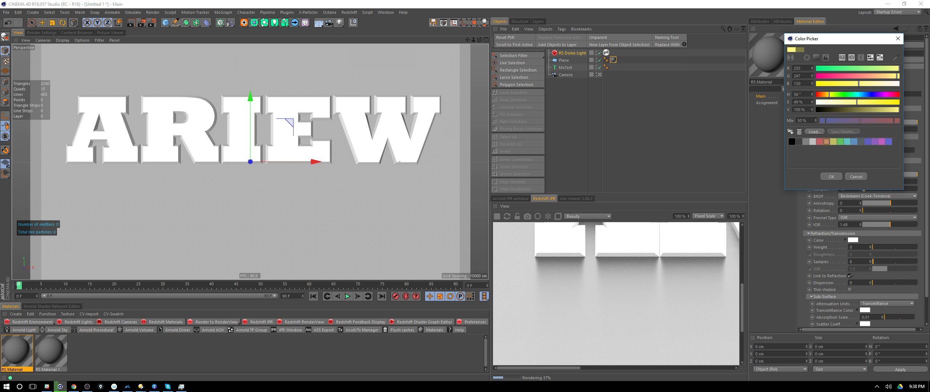
pyautogui.click(835, 177)
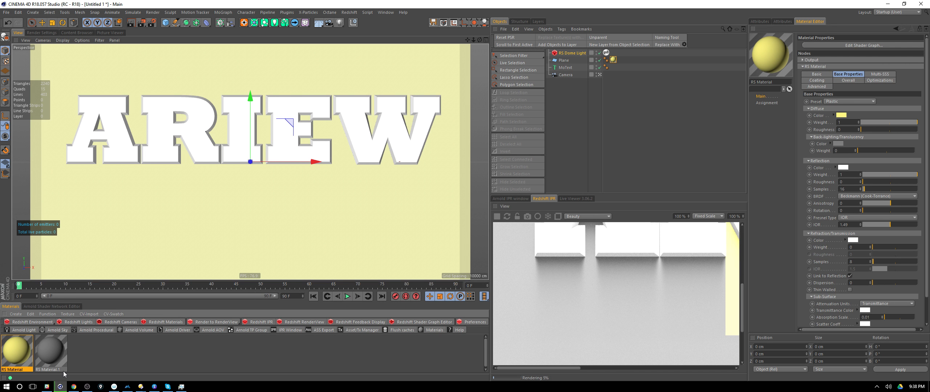
# Rename the duplicated material as tEXT and apply it to the MoText letters.
pyautogui.doubleClick(58, 370)
pyautogui.write('tEXT')
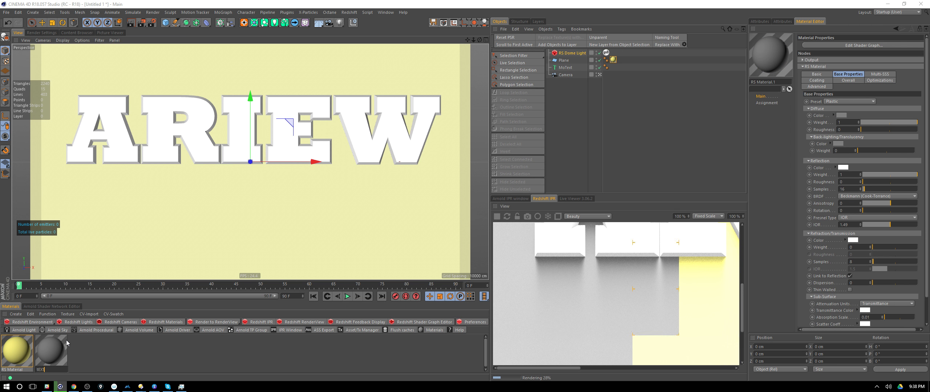
pyautogui.press('Return')
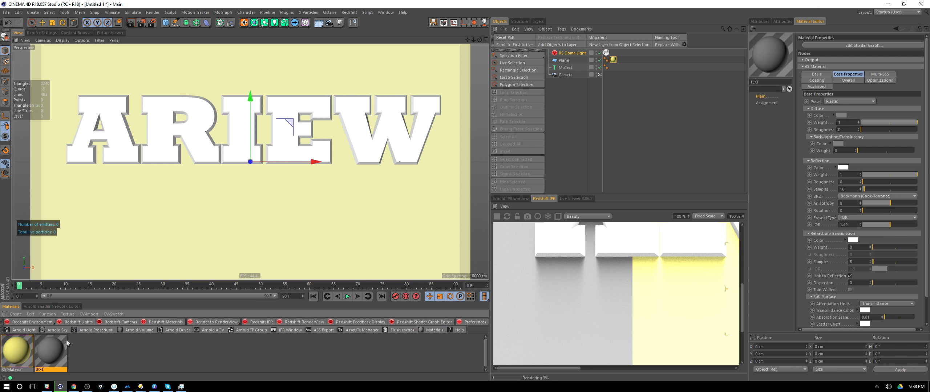
pyautogui.moveTo(66, 340); pyautogui.dragTo(167, 135)
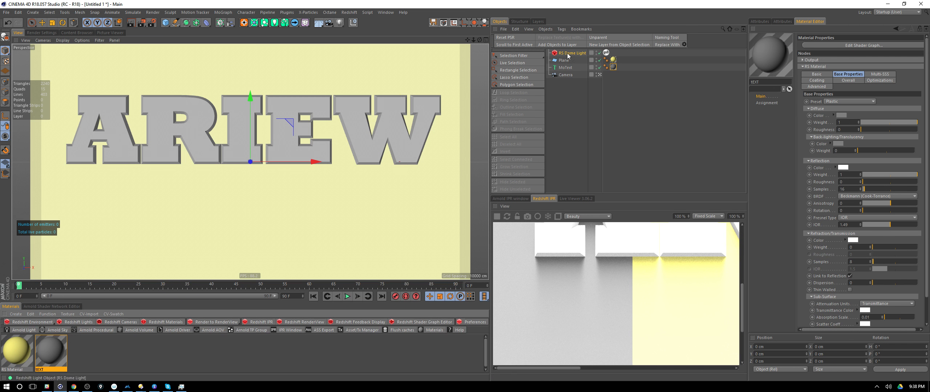
# Set the text material's diffuse color to blue with hue 205°, saturation 67% and value 94%.
pyautogui.click(841, 115)
pyautogui.moveTo(886, 98); pyautogui.dragTo(862, 99)
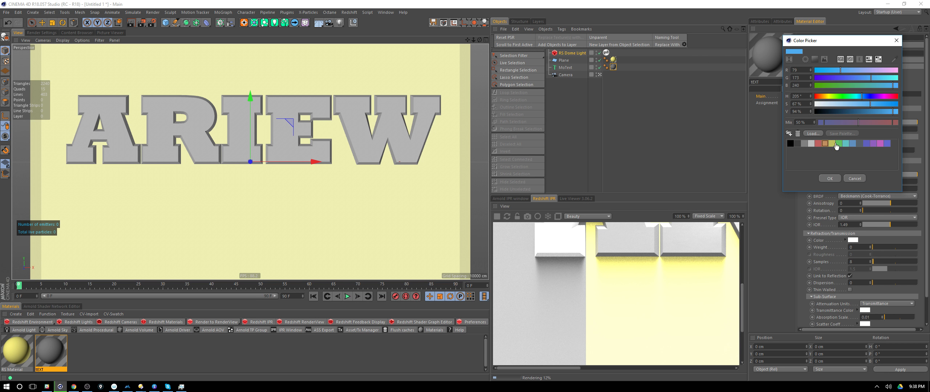
pyautogui.click(830, 179)
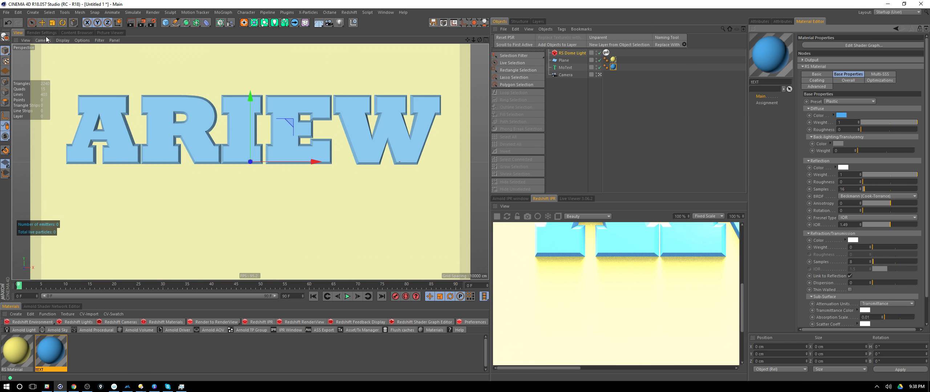
# Set the Redshift unified sampling to a minimum of 8 and a maximum of 32 samples in the render settings.
pyautogui.click(57, 33)
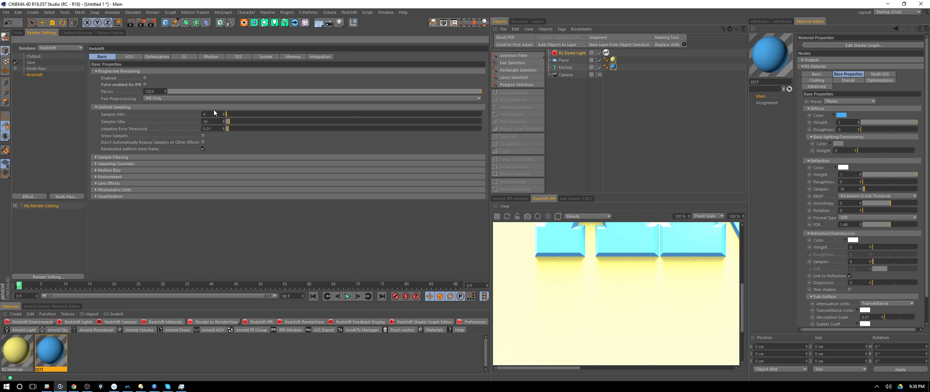
pyautogui.press('Tab')
pyautogui.write('32')
pyautogui.press('Return')
pyautogui.click(17, 33)
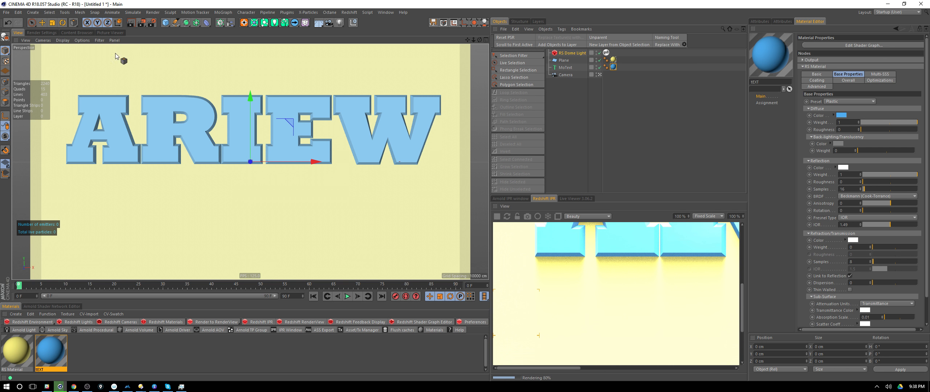
# Set both the primary and secondary GI engines to Brute Force in the Redshift render settings.
pyautogui.click(50, 32)
pyautogui.click(193, 56)
pyautogui.click(201, 78)
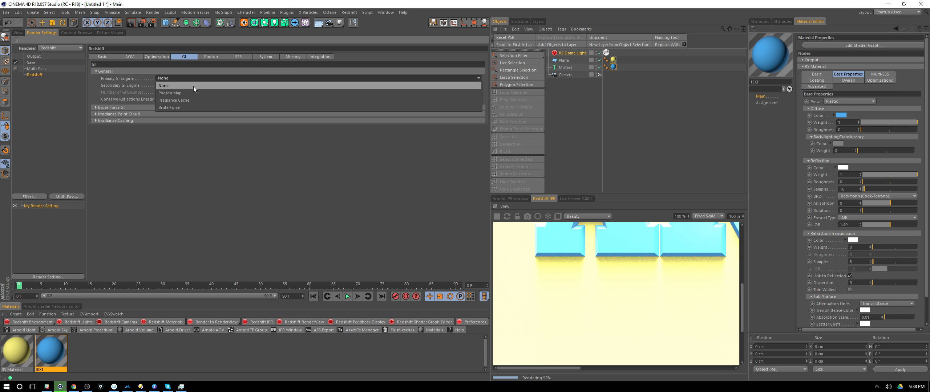
pyautogui.click(181, 107)
pyautogui.click(184, 86)
pyautogui.click(182, 112)
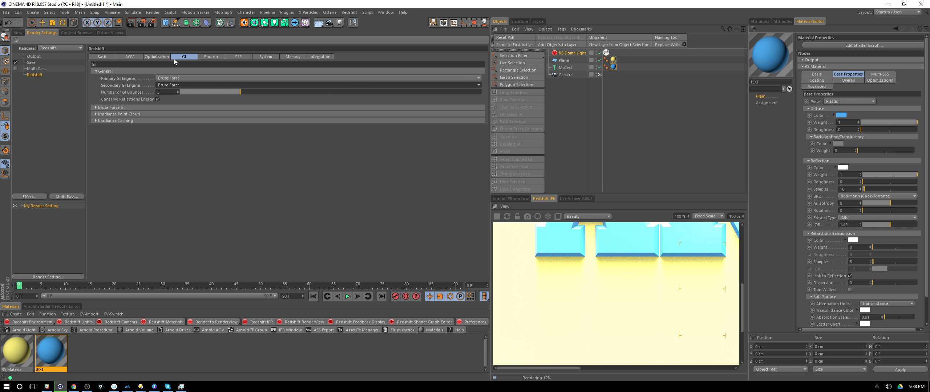
pyautogui.click(18, 33)
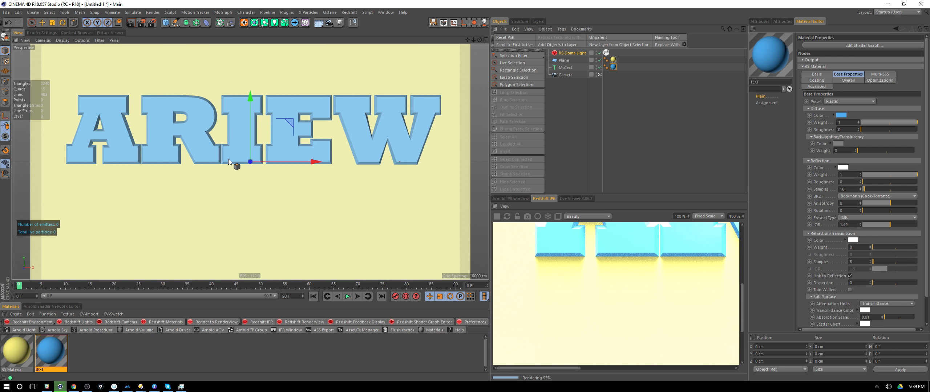
# Change the primary GI engine to Irradiance Cache and the secondary GI engine to Irradiance Point Cloud.
pyautogui.click(45, 31)
pyautogui.click(210, 77)
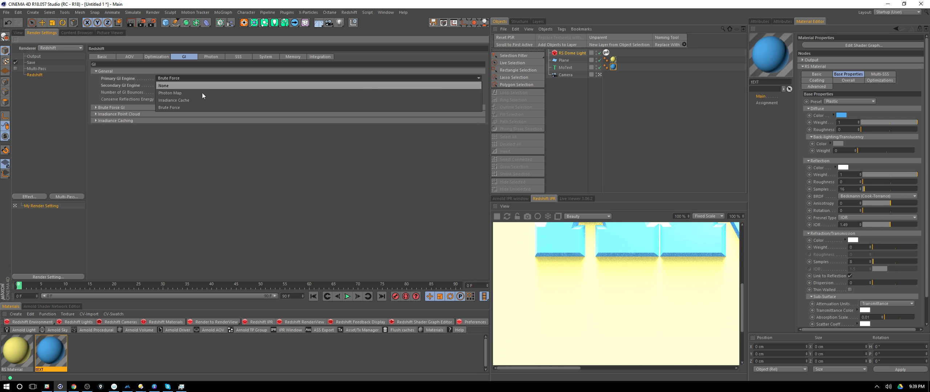
pyautogui.click(190, 100)
pyautogui.click(190, 85)
pyautogui.click(181, 107)
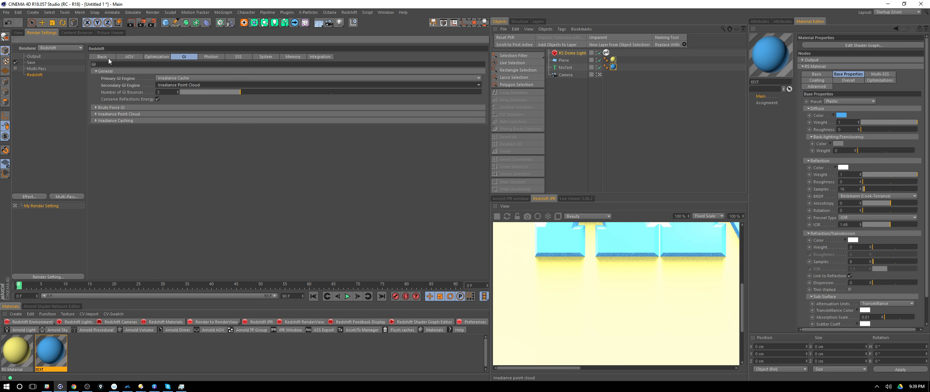
pyautogui.click(18, 33)
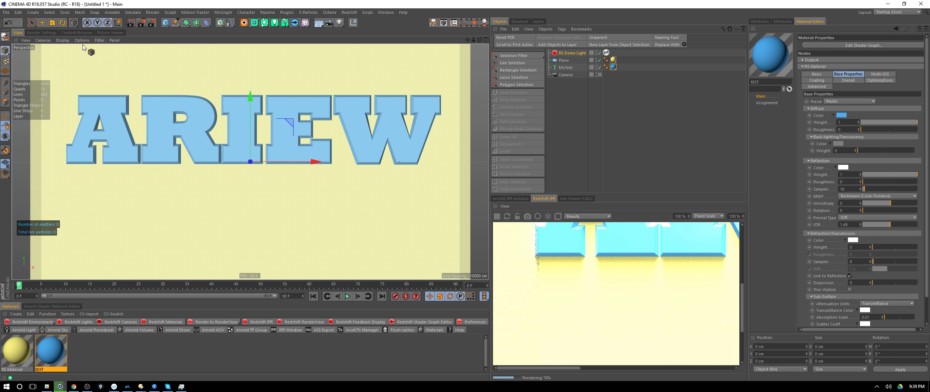
# Set unified sampling to a minimum of 32, a maximum of 128 and an adaptive error threshold of 0.005.
pyautogui.click(48, 31)
pyautogui.click(102, 56)
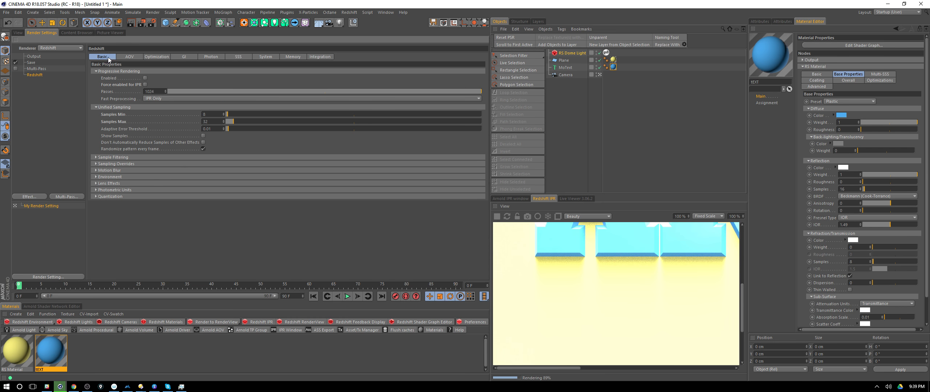
pyautogui.click(215, 114)
pyautogui.write('32')
pyautogui.press('Tab')
pyautogui.write('128')
pyautogui.press('Tab')
pyautogui.write('0.005')
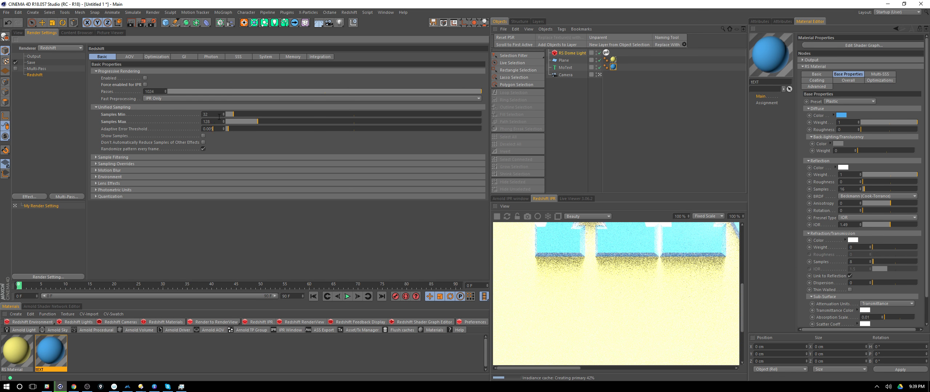
pyautogui.press('Return')
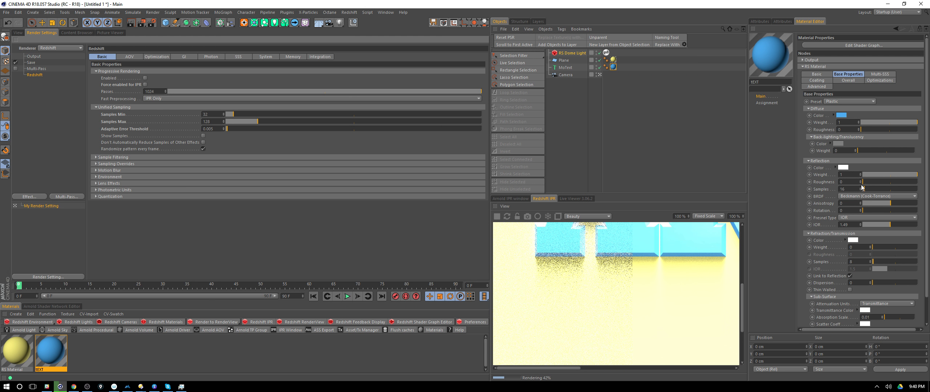
# Set the reflection samples to 32 on both the blue text material and the yellow plane material.
pyautogui.write('32')
pyautogui.press('Return')
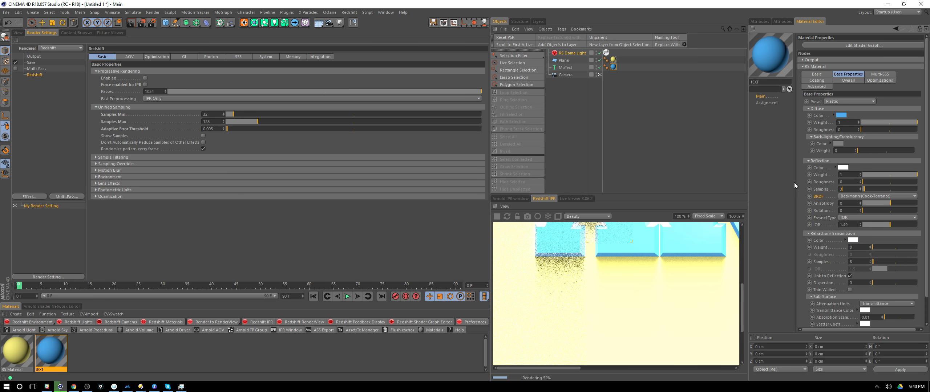
pyautogui.click(613, 60)
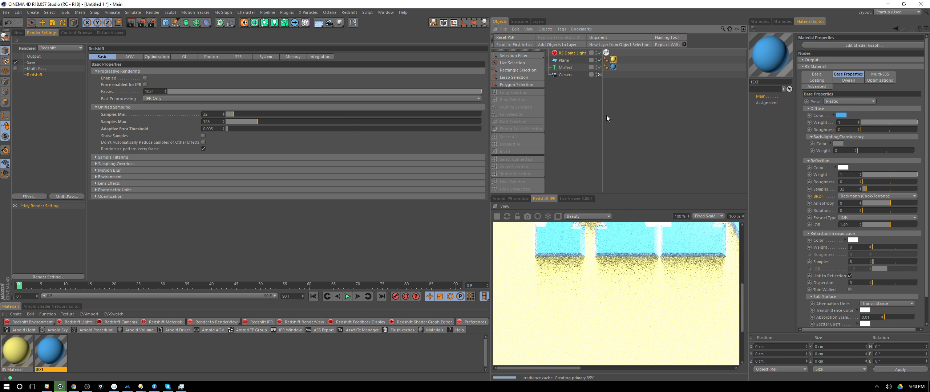
pyautogui.click(16, 349)
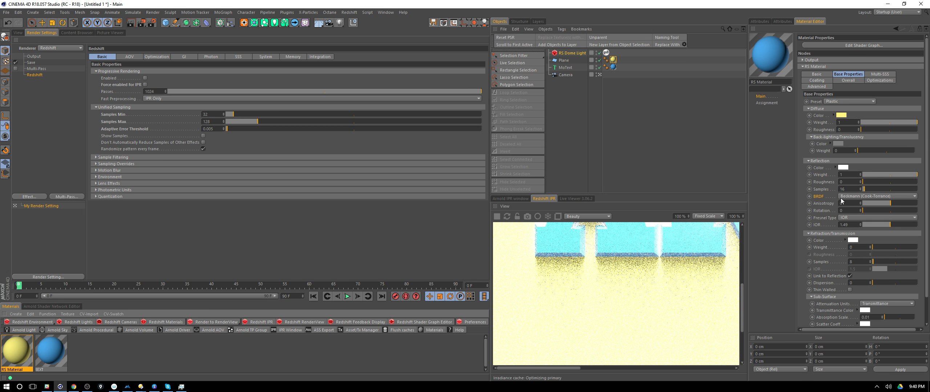
pyautogui.write('32')
pyautogui.press('Return')
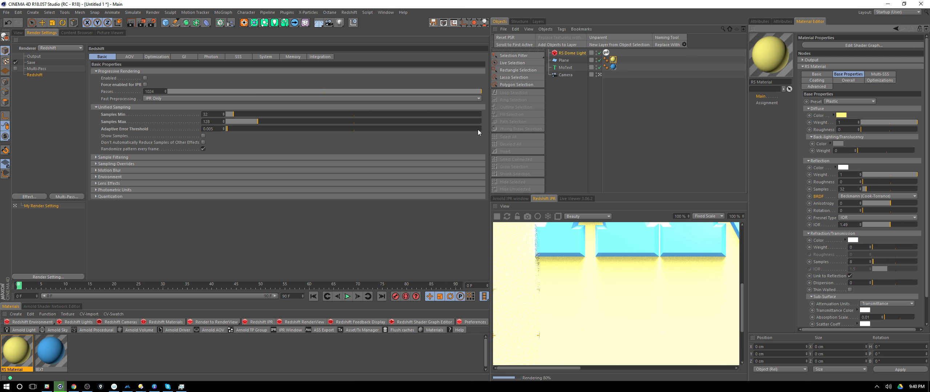
# Set the Redshift IPR's render resolution to 40% with a fixed display scale of 100%.
pyautogui.moveTo(743, 216); pyautogui.dragTo(740, 214)
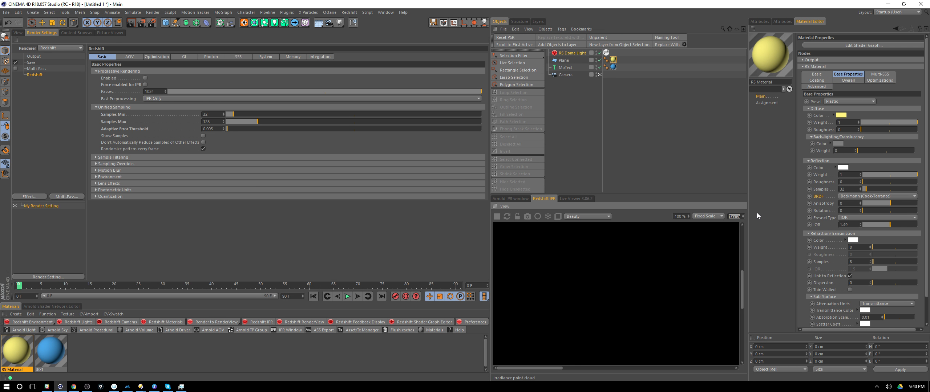
pyautogui.write('100')
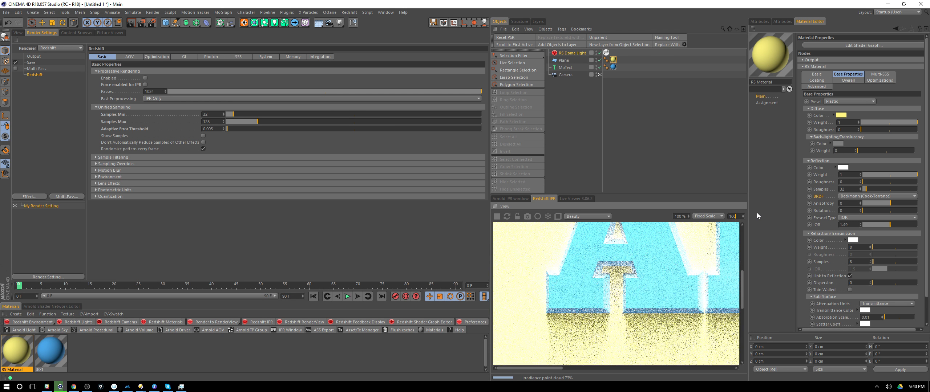
pyautogui.press('Return')
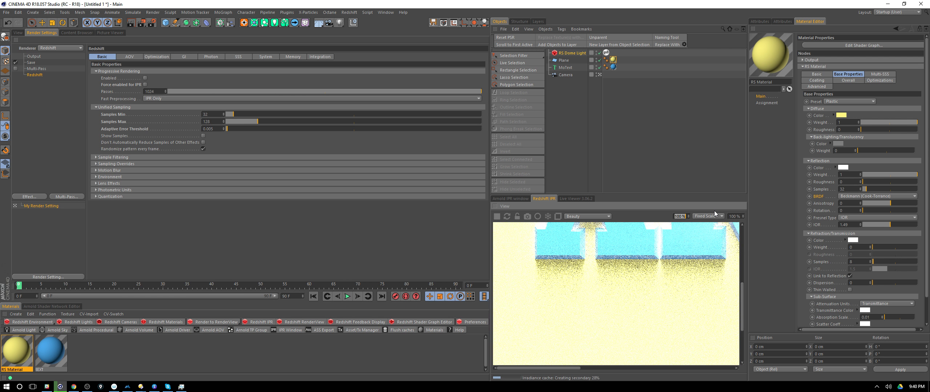
pyautogui.write('40')
pyautogui.press('Return')
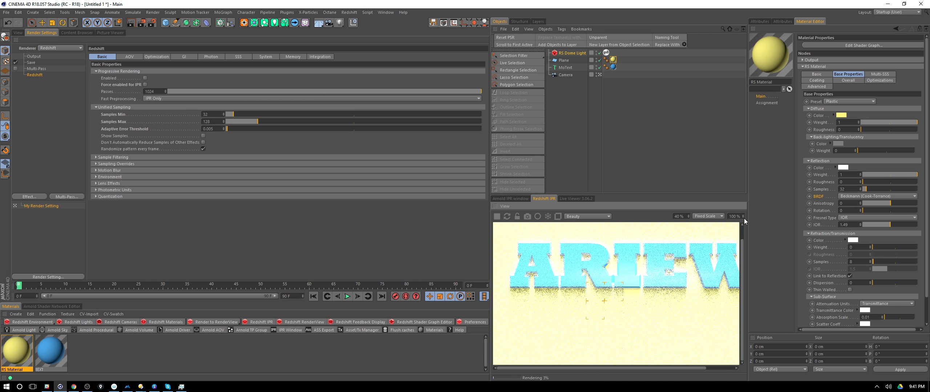
# Set the RS Dome Light's rotation order to XYZ and rotate it 45° around the Y axis.
pyautogui.click(18, 32)
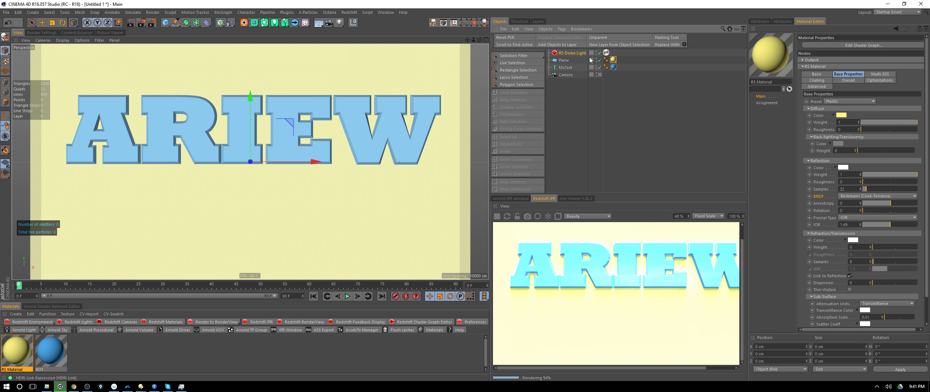
pyautogui.click(782, 21)
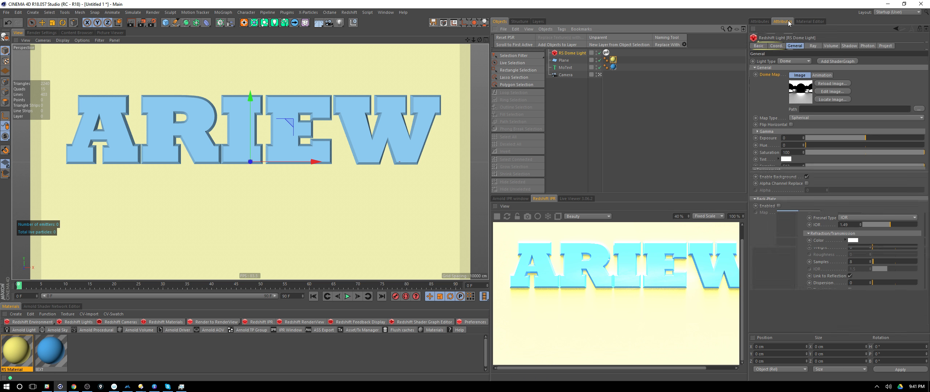
pyautogui.click(783, 47)
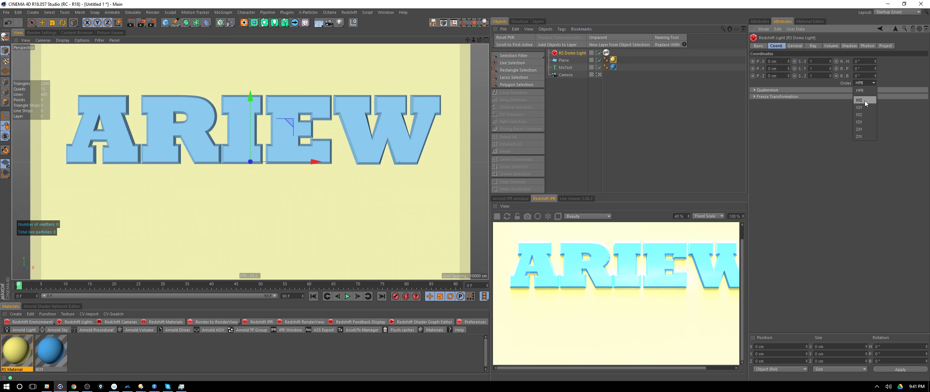
pyautogui.click(864, 101)
pyautogui.doubleClick(861, 69)
pyautogui.write('45')
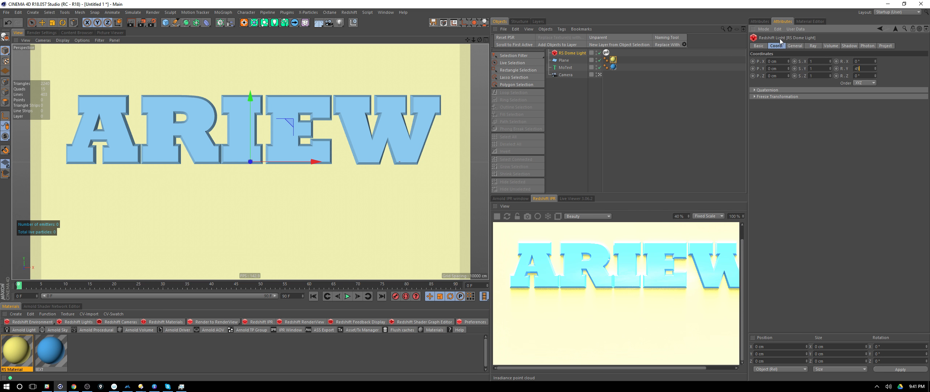
pyautogui.press('Return')
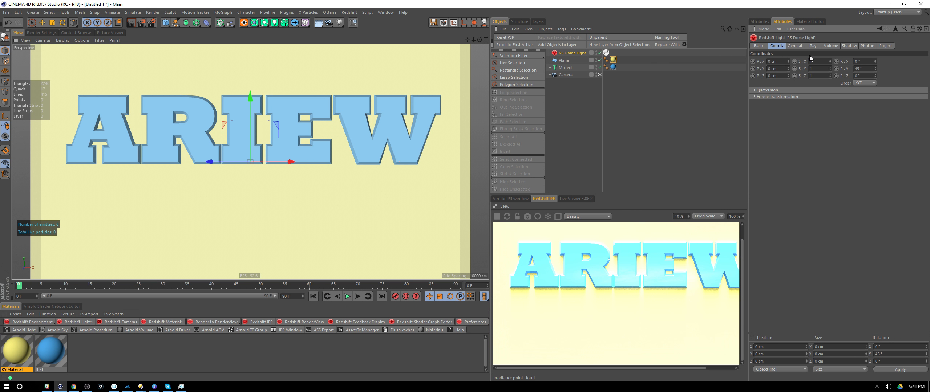
# Lower the exposure of the dome light's map to about -0.44.
pyautogui.click(795, 46)
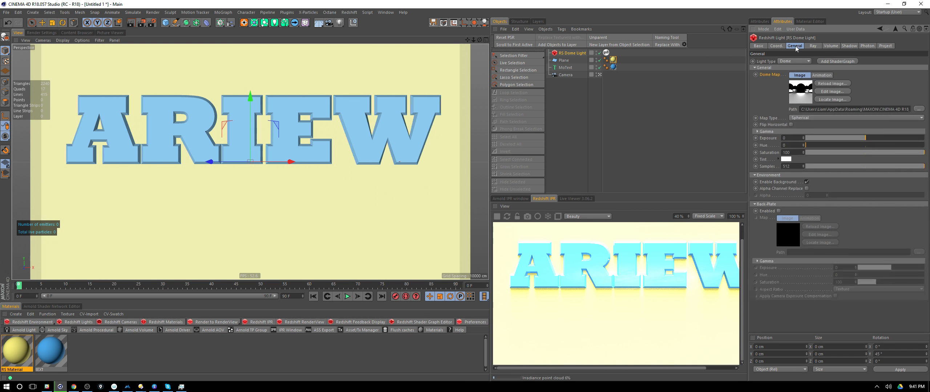
pyautogui.doubleClick(792, 139)
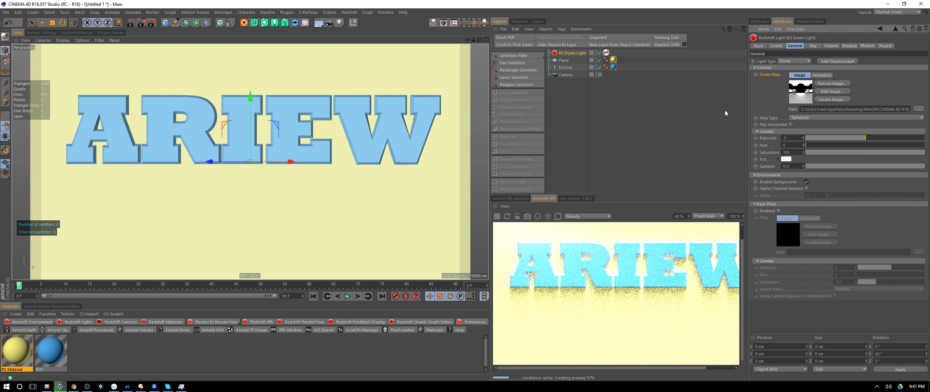
pyautogui.write('-0.002')
pyautogui.press('Return')
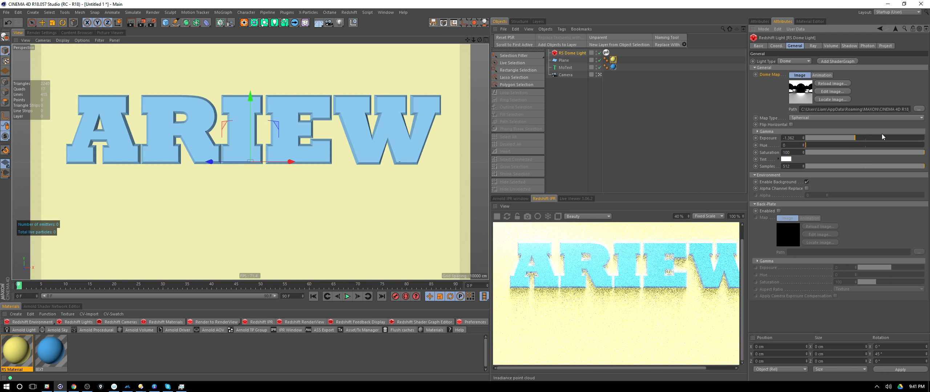
pyautogui.click(862, 138)
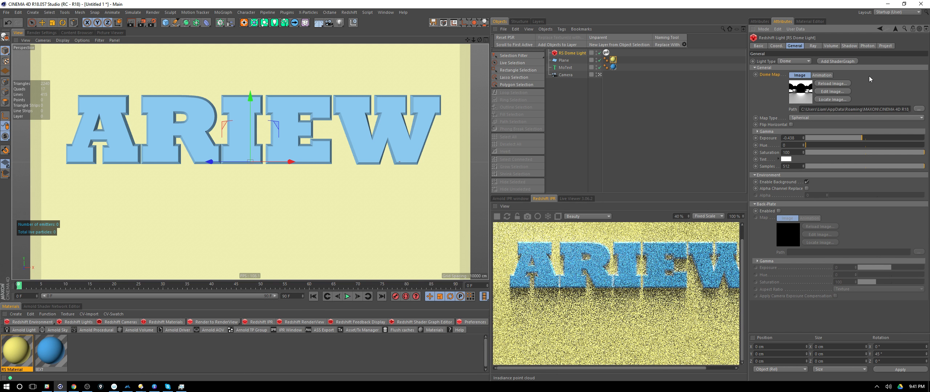
# Switch the Redshift IPR to Fit Window and adjust its resolution percentage so the whole text fits in the preview.
pyautogui.moveTo(743, 215); pyautogui.dragTo(691, 218)
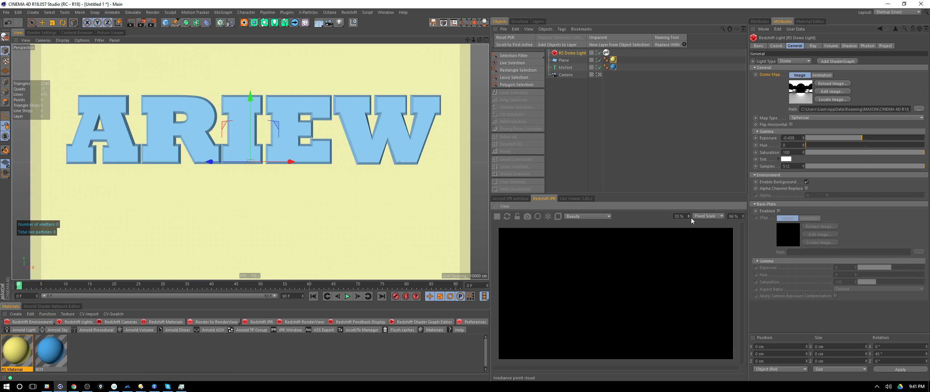
pyautogui.click(708, 216)
pyautogui.click(713, 223)
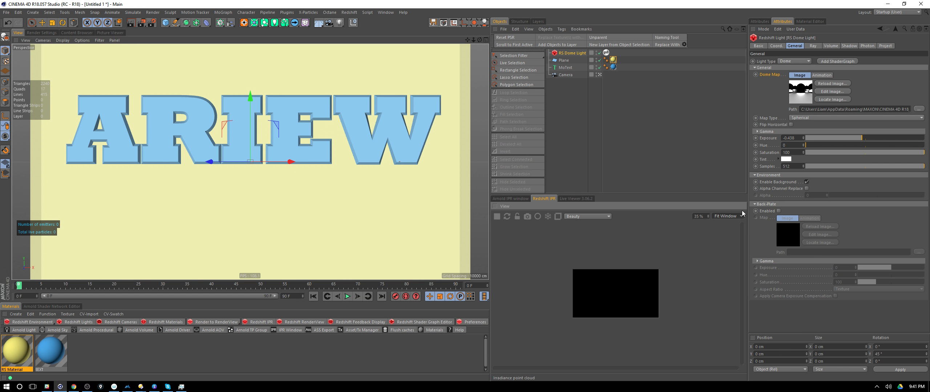
pyautogui.moveTo(708, 215); pyautogui.dragTo(740, 179)
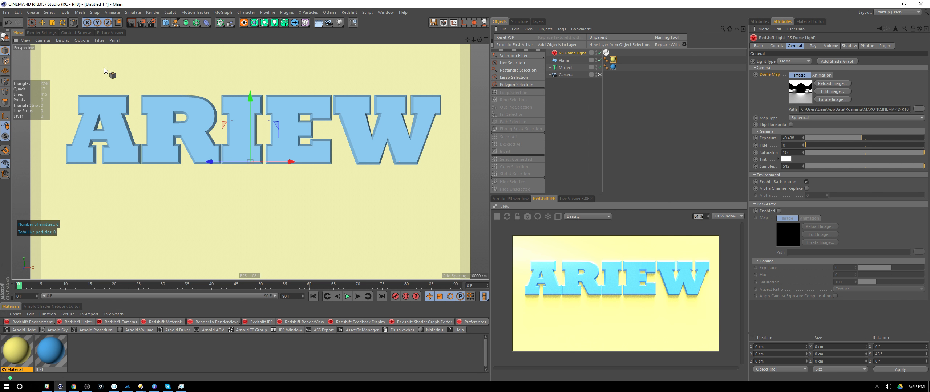
# Raise the unified sampling maximum to 512 samples in the Redshift render settings.
pyautogui.click(42, 33)
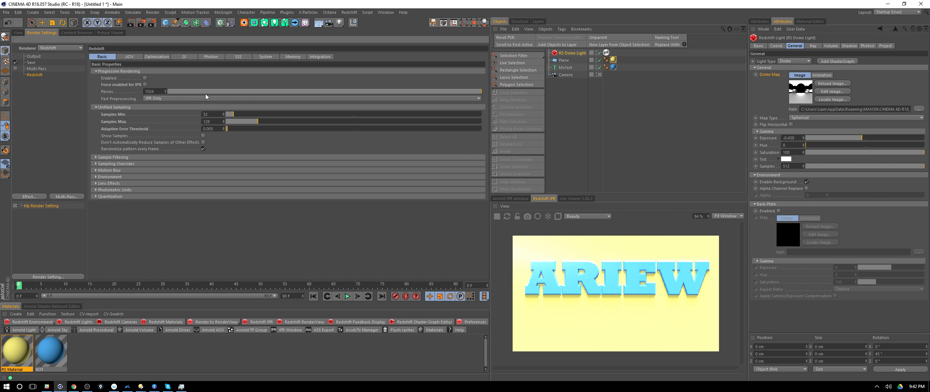
pyautogui.doubleClick(218, 115)
pyautogui.press('Tab')
pyautogui.write('512')
pyautogui.press('Return')
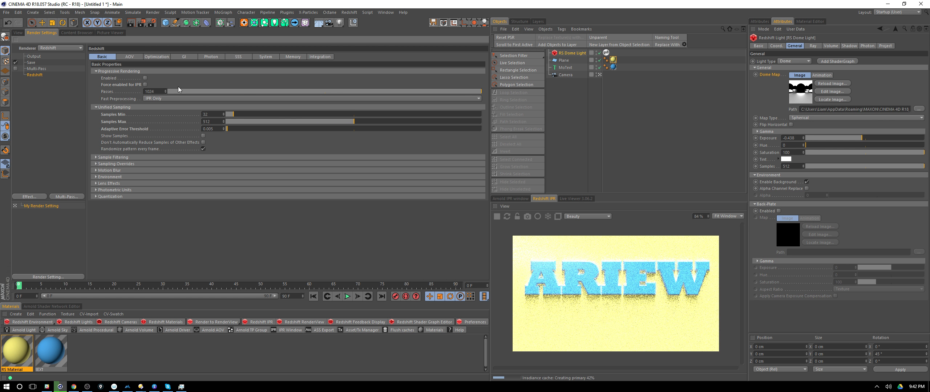
pyautogui.click(18, 32)
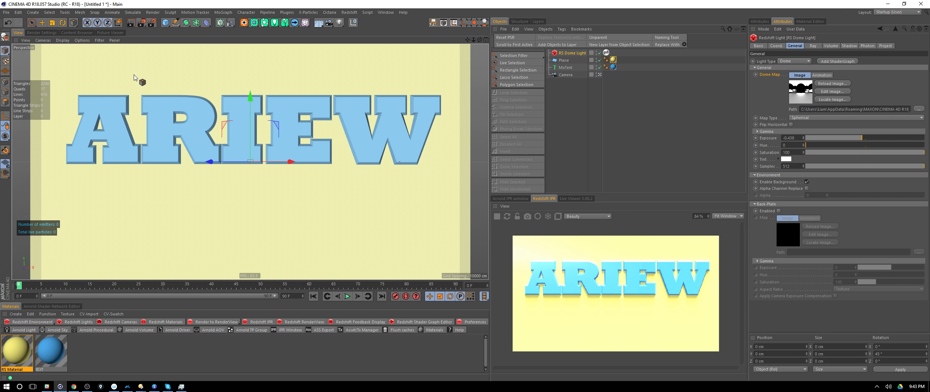
# Set the Redshift unified sampling to a minimum of 8 and a maximum of 32 samples in the render settings.
pyautogui.click(42, 33)
pyautogui.click(211, 114)
pyautogui.write('8')
pyautogui.press('Tab')
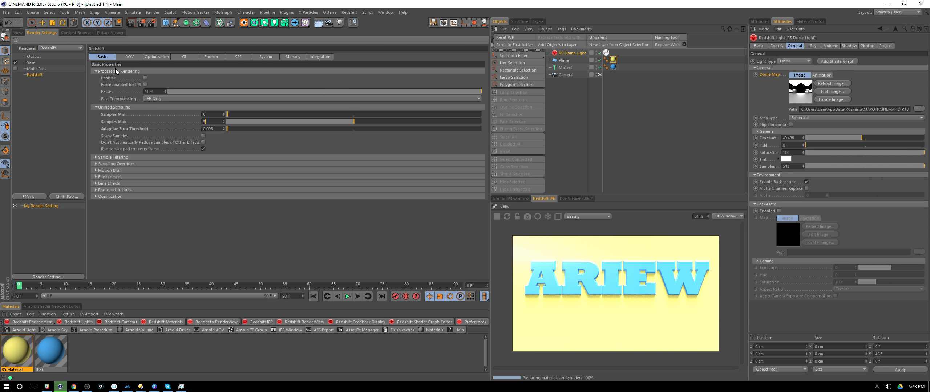
pyautogui.write('32')
pyautogui.press('Return')
pyautogui.click(18, 32)
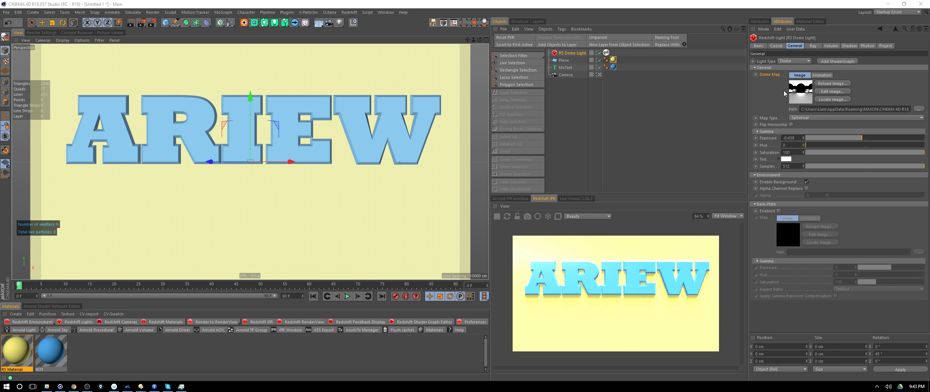
# Change the MoText object's font to Trajan Pro 3.
pyautogui.click(565, 68)
pyautogui.click(782, 46)
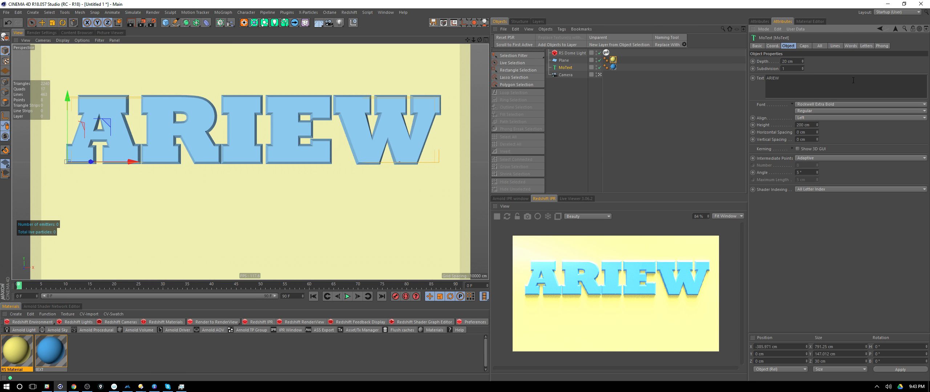
pyautogui.click(864, 105)
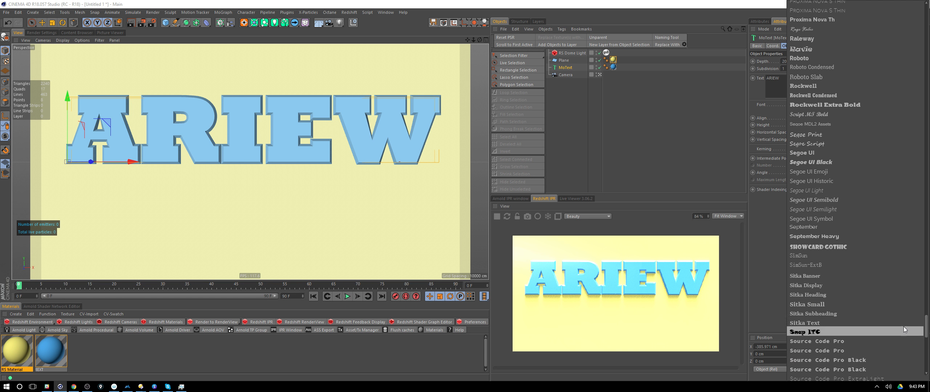
pyautogui.moveTo(924, 323); pyautogui.dragTo(928, 345)
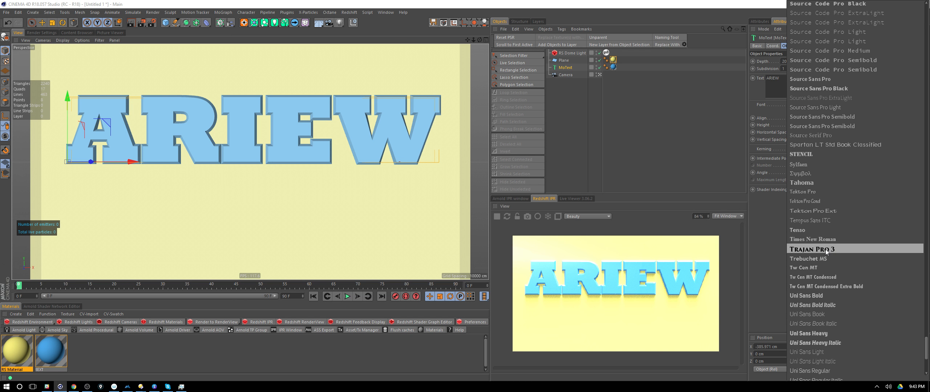
pyautogui.click(846, 248)
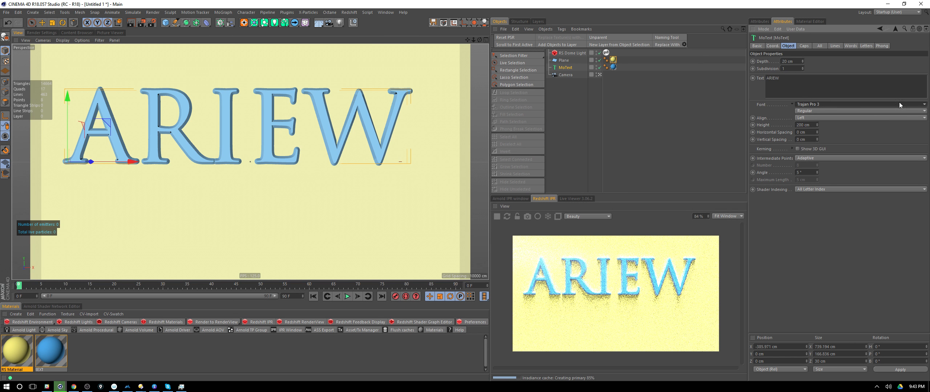
# Try the Engraved fillet type on the MoText caps, set it to 2 Steps, and move the text to about X -376 cm.
pyautogui.click(810, 45)
pyautogui.click(844, 106)
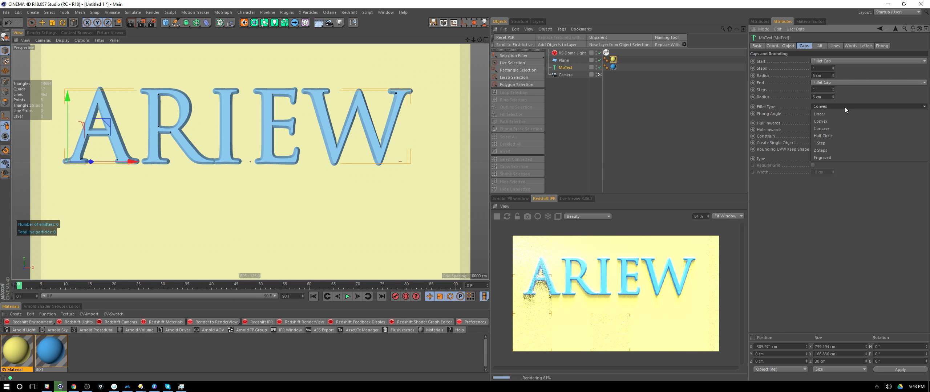
pyautogui.click(831, 157)
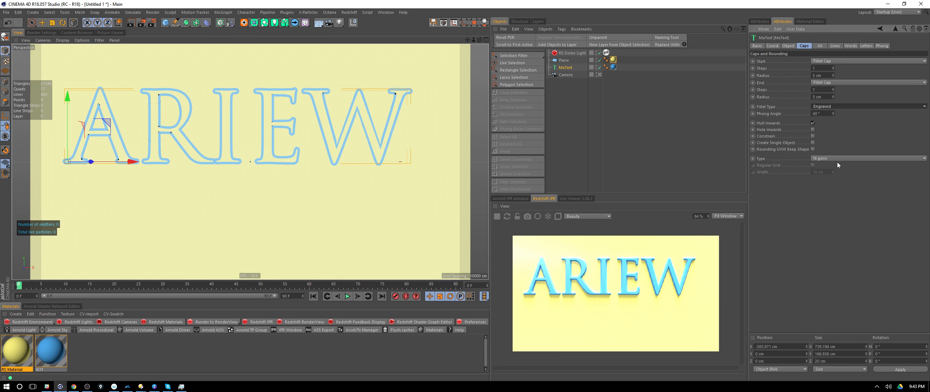
pyautogui.click(846, 107)
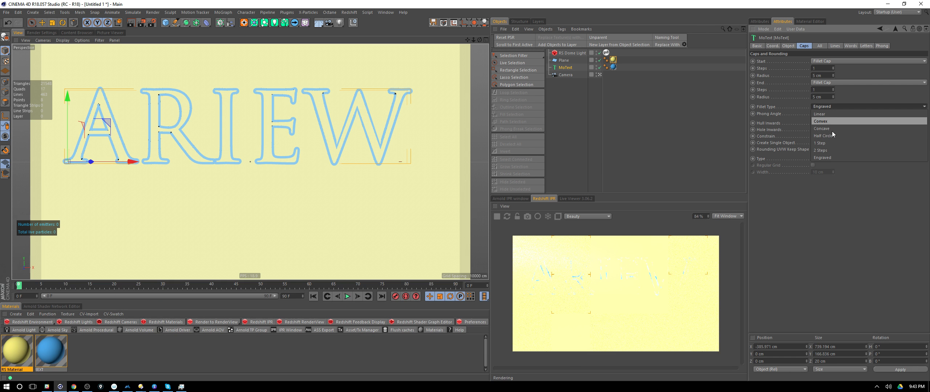
pyautogui.click(824, 150)
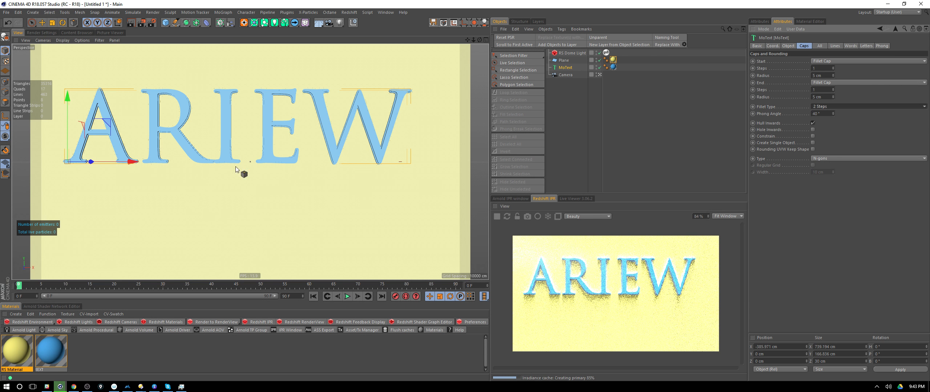
pyautogui.moveTo(123, 159); pyautogui.dragTo(128, 161)
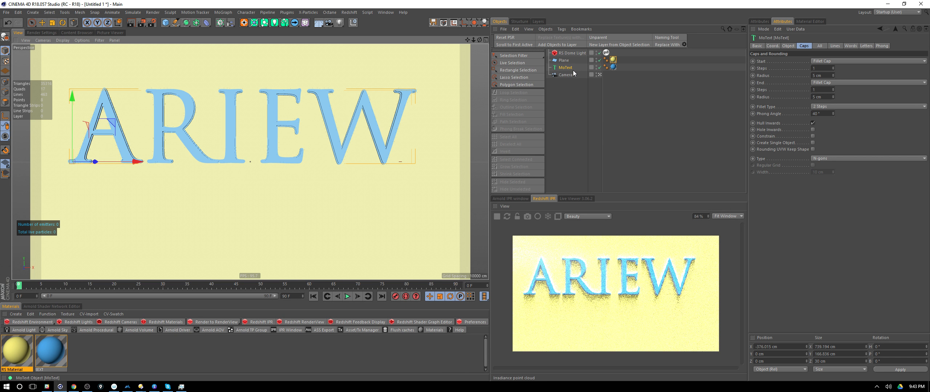
# Enable the MoText's 3D kerning GUI and activate the Move tool to display its handles in the viewport.
pyautogui.click(564, 60)
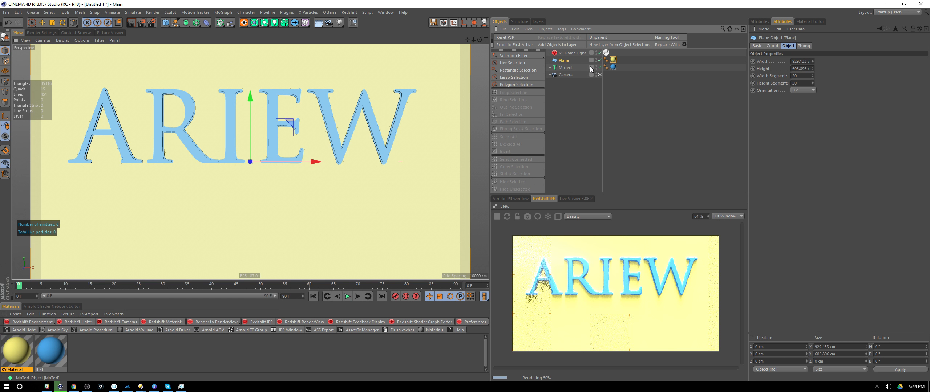
pyautogui.click(566, 67)
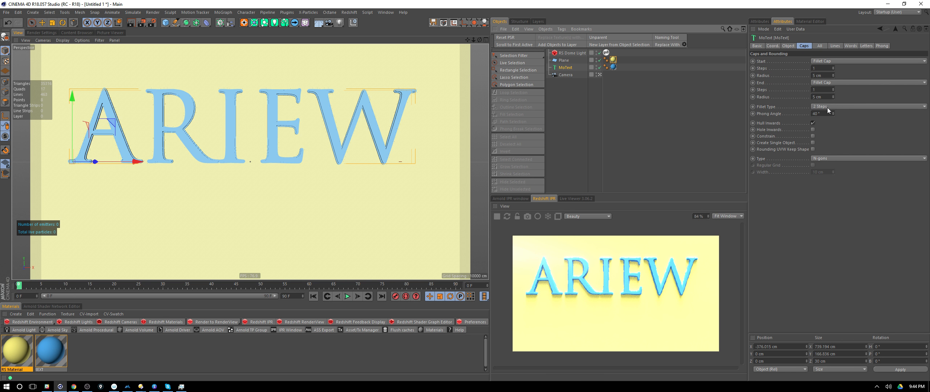
pyautogui.click(789, 46)
pyautogui.click(798, 149)
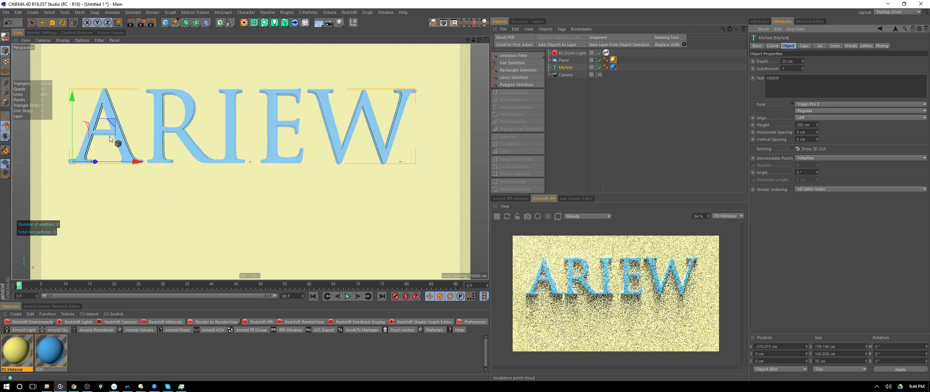
pyautogui.click(46, 23)
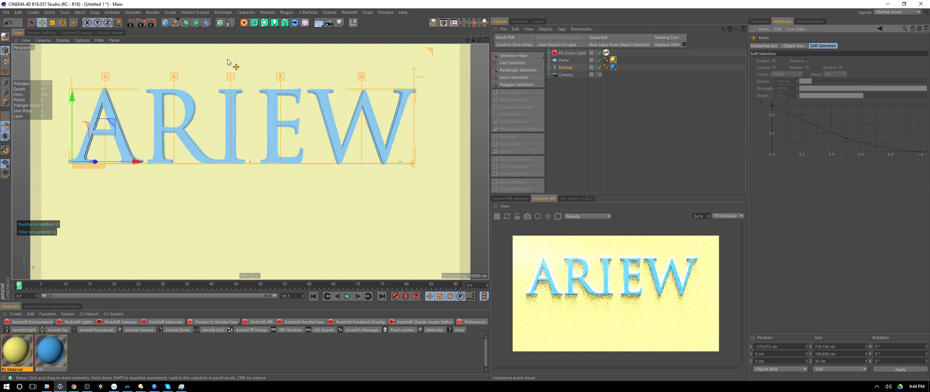
# Tighten the kerning between the individual letters with the viewport handles until the text is about 576 cm wide.
pyautogui.moveTo(106, 77); pyautogui.dragTo(108, 77)
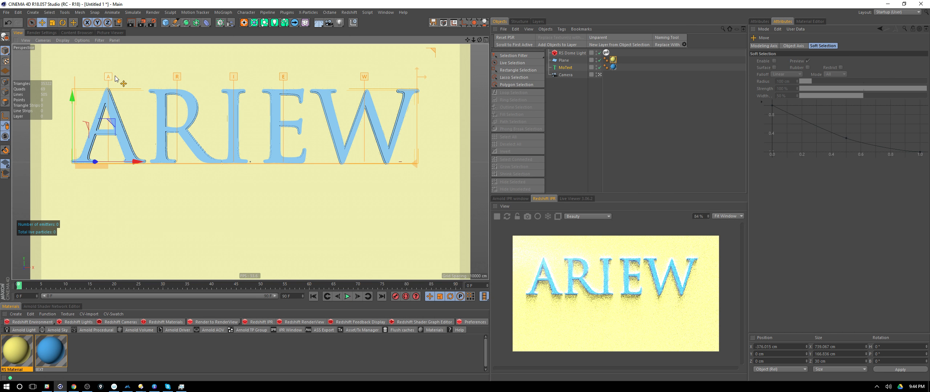
pyautogui.moveTo(172, 77); pyautogui.dragTo(175, 77)
pyautogui.moveTo(231, 77); pyautogui.dragTo(285, 78)
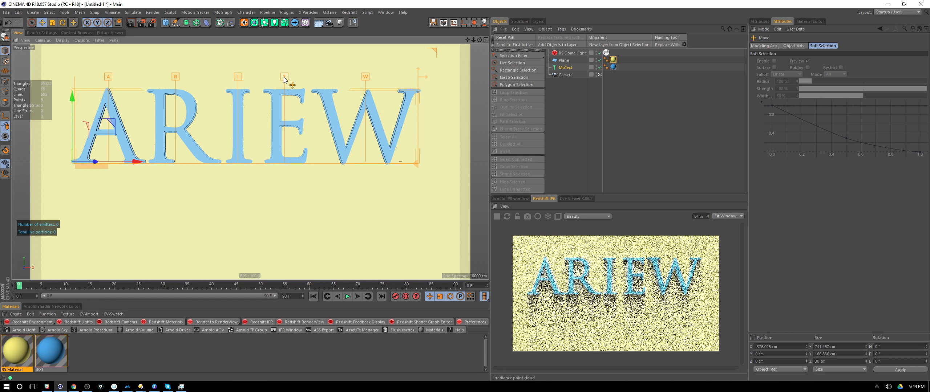
pyautogui.moveTo(366, 80); pyautogui.dragTo(349, 82)
pyautogui.moveTo(285, 77); pyautogui.dragTo(215, 78)
pyautogui.moveTo(178, 78); pyautogui.dragTo(154, 78)
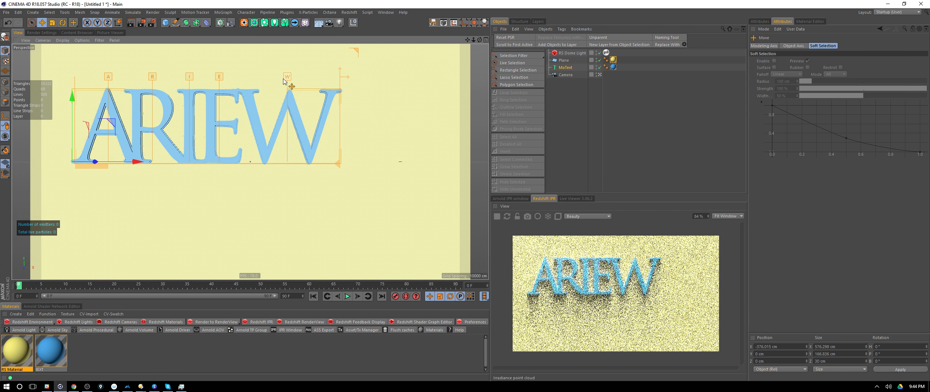
# Squash the text to about 82 cm high and fine-tune its letter spacing to a width of about 605 cm.
pyautogui.moveTo(283, 80)
pyautogui.mouseDown()
pyautogui.moveTo(260, 81)
pyautogui.moveTo(268, 81)
pyautogui.mouseUp()
pyautogui.moveTo(319, 69); pyautogui.dragTo(298, 82)
pyautogui.moveTo(222, 76)
pyautogui.mouseDown()
pyautogui.moveTo(256, 81)
pyautogui.moveTo(223, 79)
pyautogui.mouseUp()
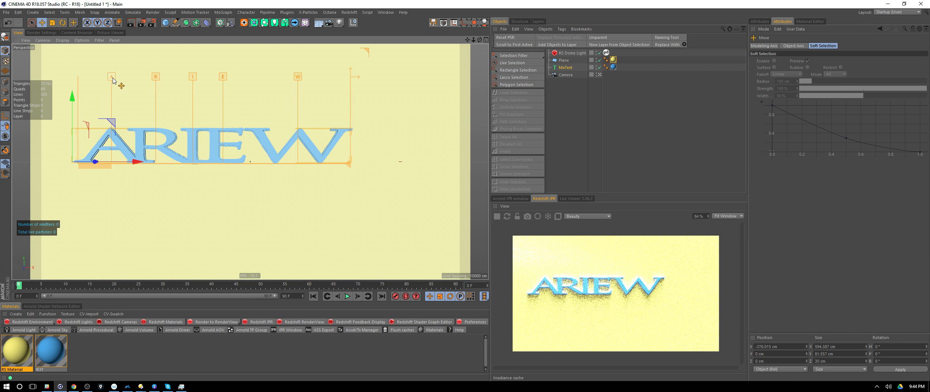
pyautogui.moveTo(113, 78); pyautogui.dragTo(117, 78)
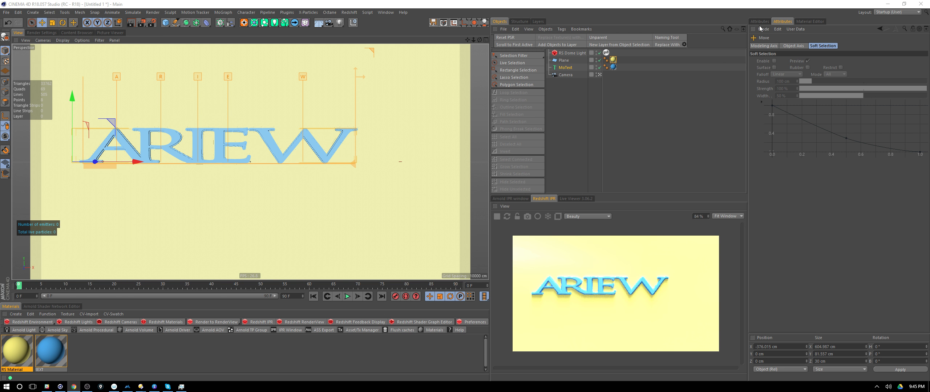
# Browse the installed fonts and change the MoText's font to Papyrus.
pyautogui.click(567, 69)
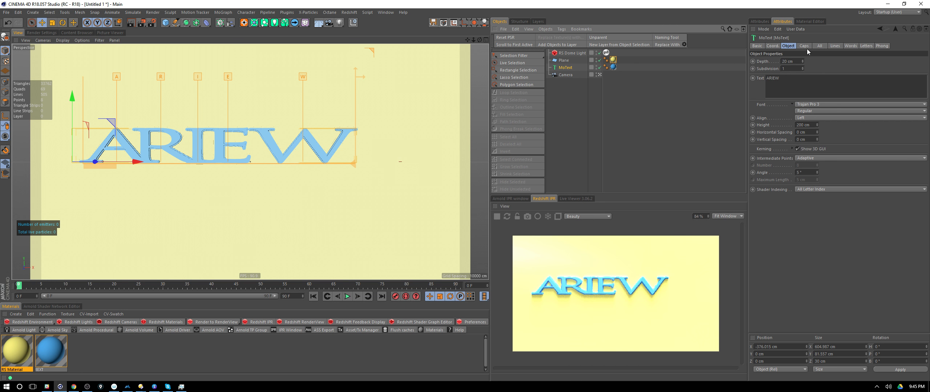
pyautogui.click(847, 105)
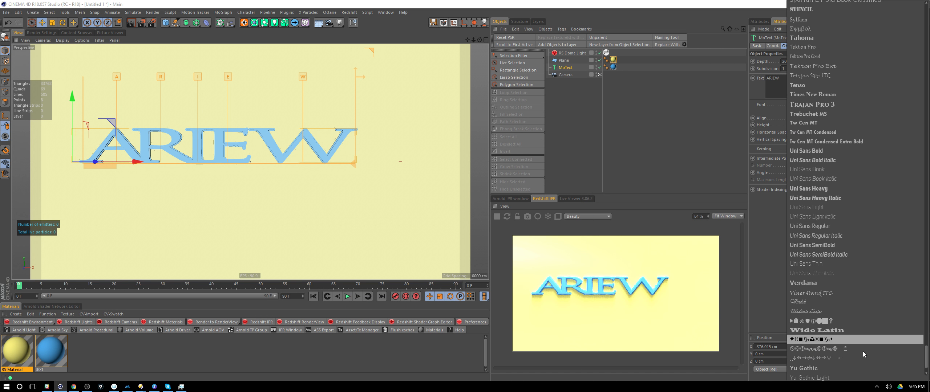
pyautogui.moveTo(847, 3)
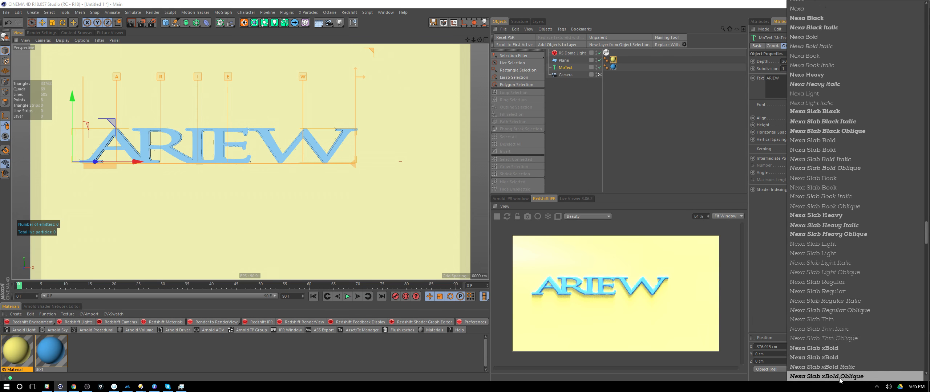
pyautogui.moveTo(837, 387)
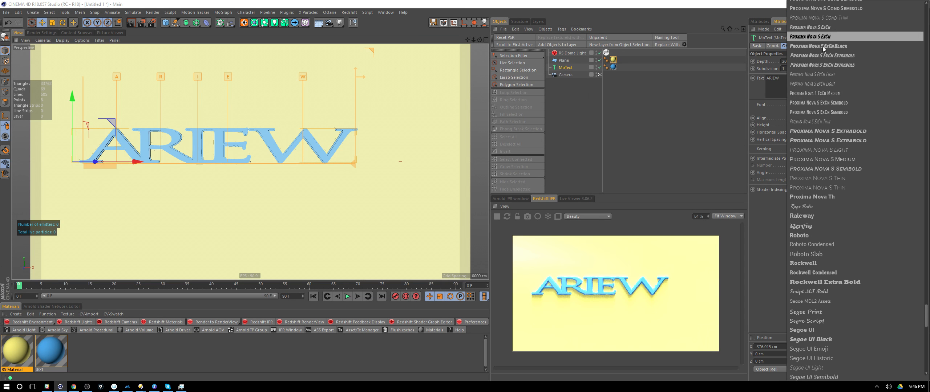
pyautogui.moveTo(816, 1)
pyautogui.moveTo(821, 18)
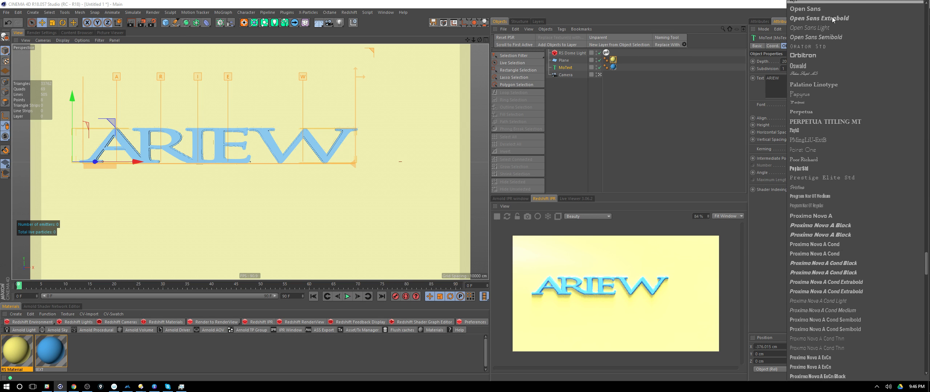
pyautogui.click(816, 98)
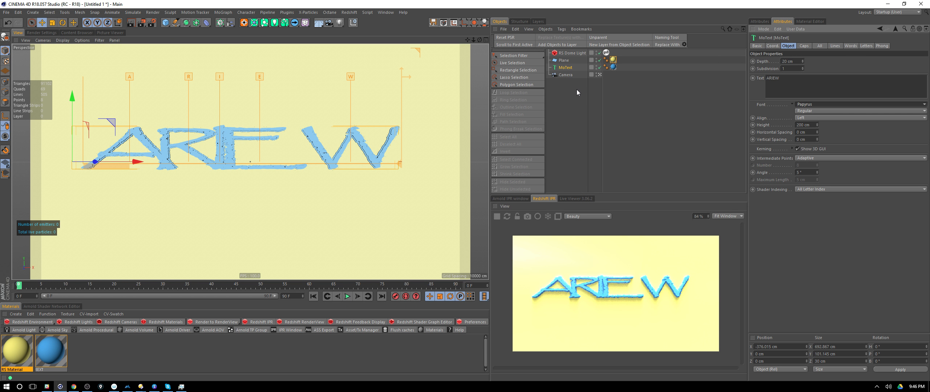
# Clear the scene by deleting the dome light, plane, text and camera along with both materials.
pyautogui.click(559, 76)
pyautogui.click(566, 68)
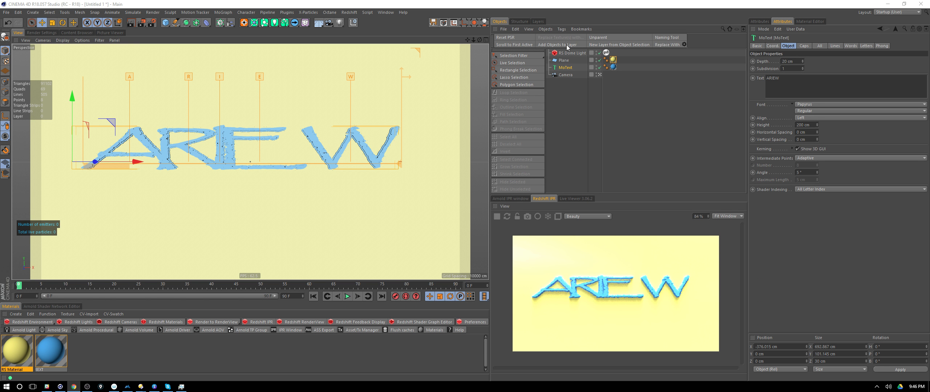
pyautogui.moveTo(594, 91); pyautogui.dragTo(586, 49)
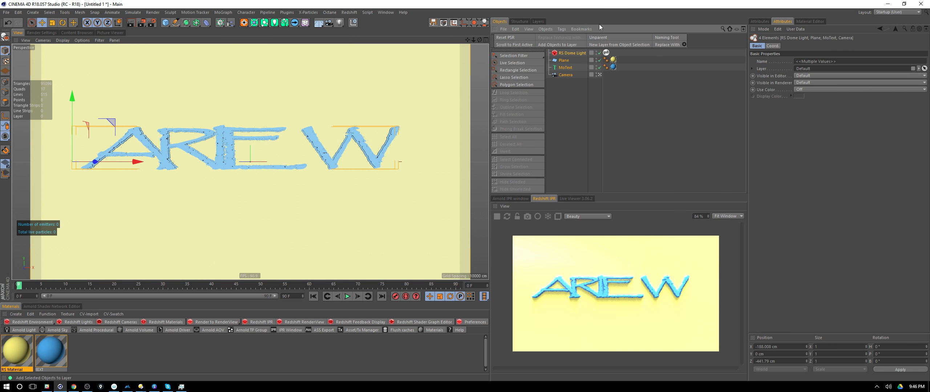
pyautogui.press('Delete')
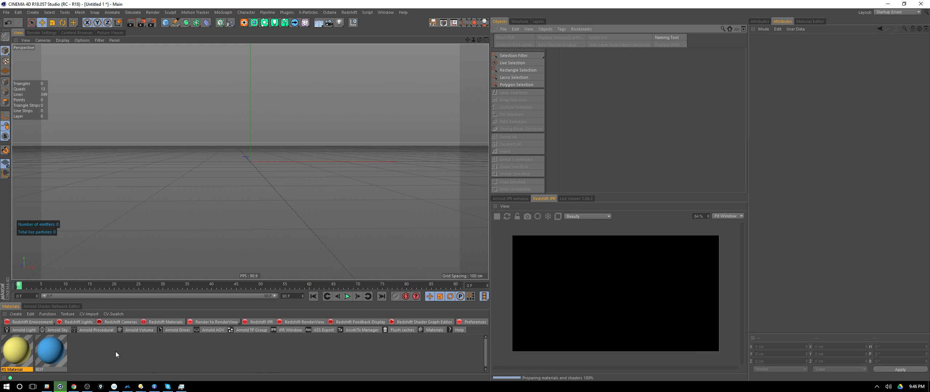
pyautogui.moveTo(115, 354); pyautogui.dragTo(5, 328)
pyautogui.press('Delete')
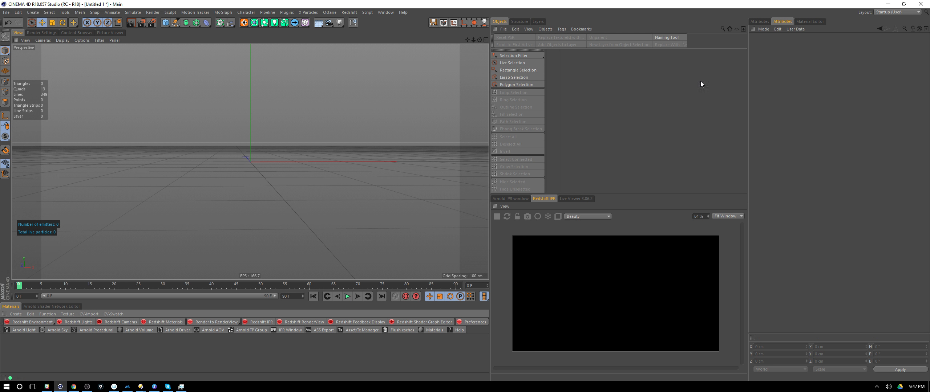
# Add a default sphere primitive to the empty scene and create a new standard Redshift material.
pyautogui.click(165, 23)
pyautogui.click(307, 46)
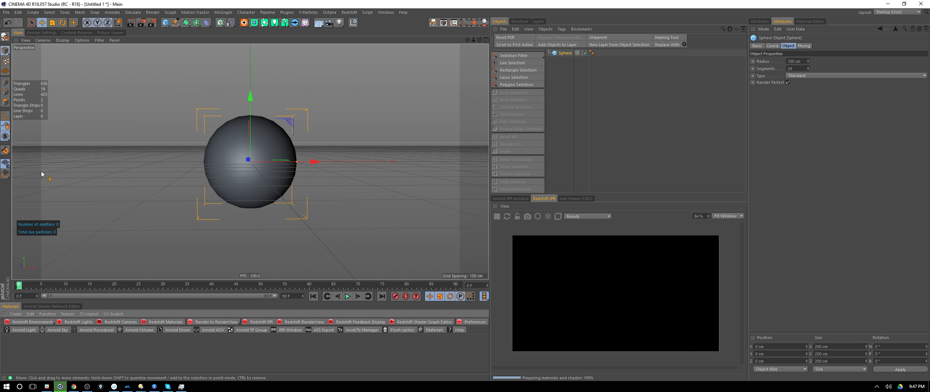
pyautogui.click(95, 330)
pyautogui.click(162, 322)
pyautogui.moveTo(187, 325)
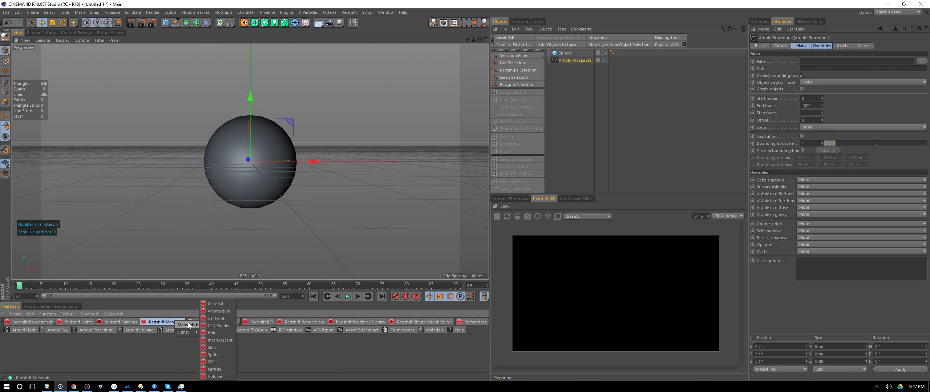
pyautogui.click(227, 303)
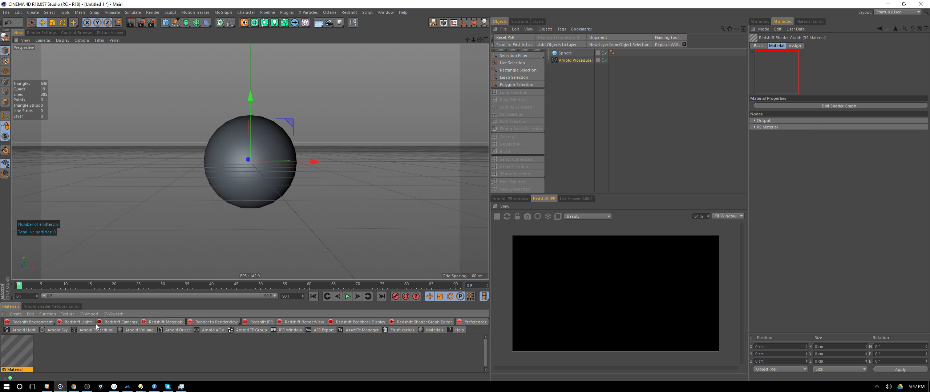
# Delete the stray Arnold Procedural object from the scene.
pyautogui.moveTo(19, 352)
pyautogui.mouseDown()
pyautogui.moveTo(576, 65)
pyautogui.moveTo(15, 348)
pyautogui.mouseUp()
pyautogui.click(579, 59)
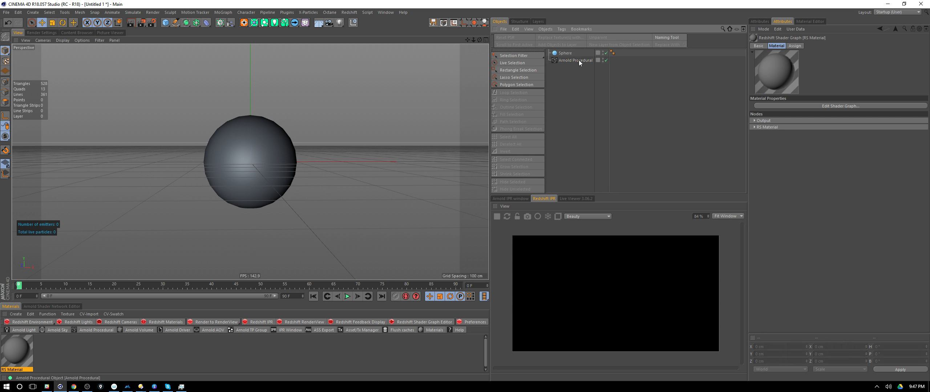
pyautogui.press('Delete')
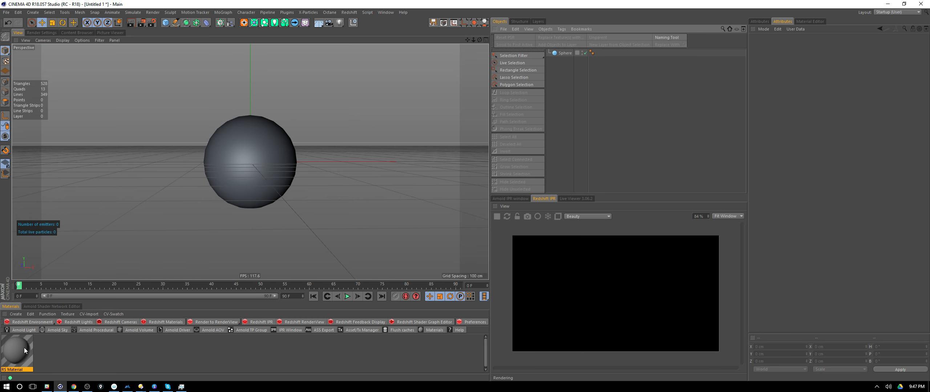
# Apply the RS Material to the sphere and open the material's shader graph for editing.
pyautogui.moveTo(17, 350)
pyautogui.mouseDown()
pyautogui.moveTo(514, 42)
pyautogui.moveTo(569, 55)
pyautogui.mouseUp()
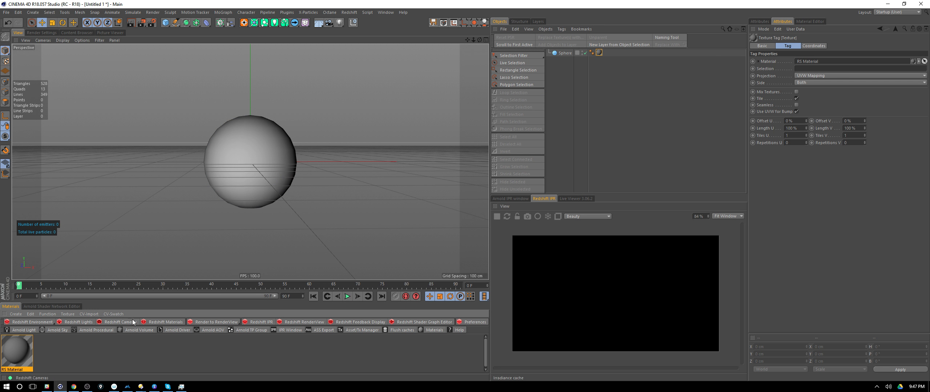
pyautogui.click(25, 357)
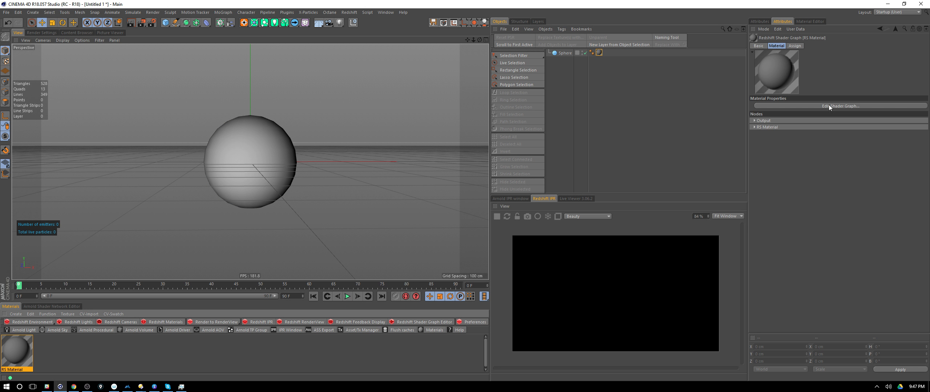
pyautogui.click(841, 105)
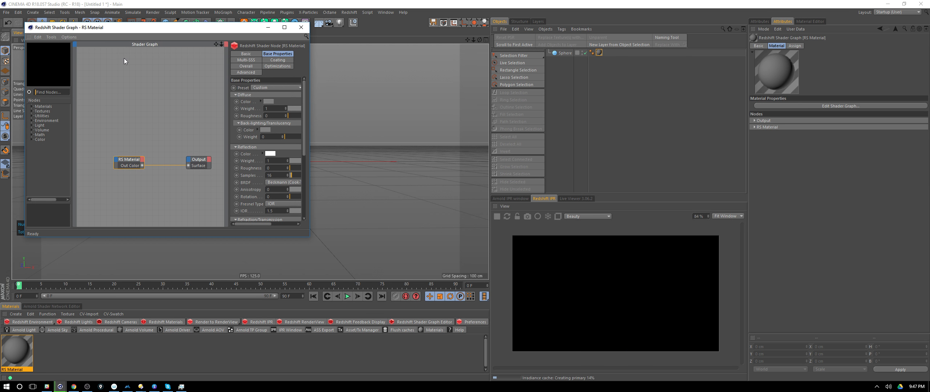
# Search the shader nodes for "LAYER" and "MIX", and add a Math Mix node to the graph.
pyautogui.write('LAYER')
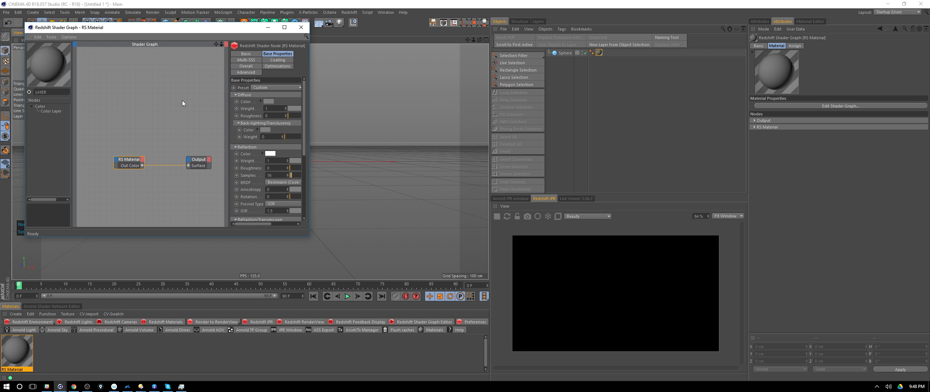
pyautogui.moveTo(49, 92); pyautogui.dragTo(30, 90)
pyautogui.write('M')
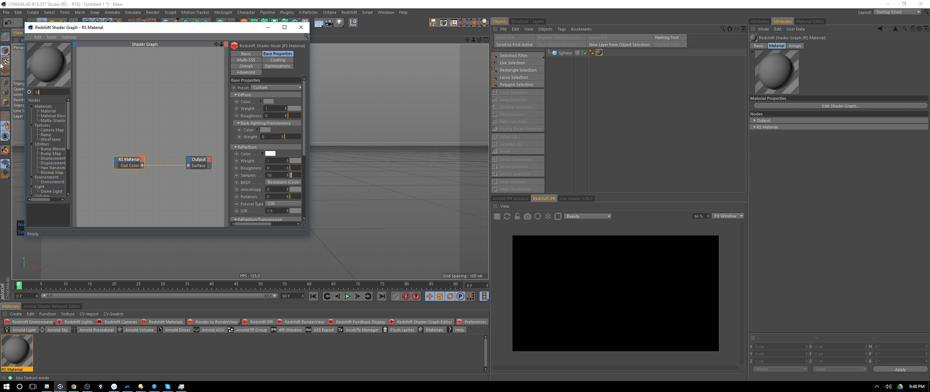
pyautogui.write('IX')
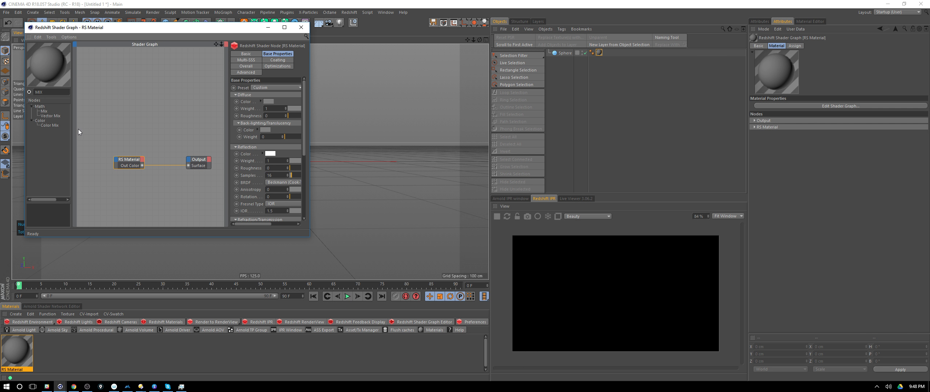
pyautogui.click(177, 322)
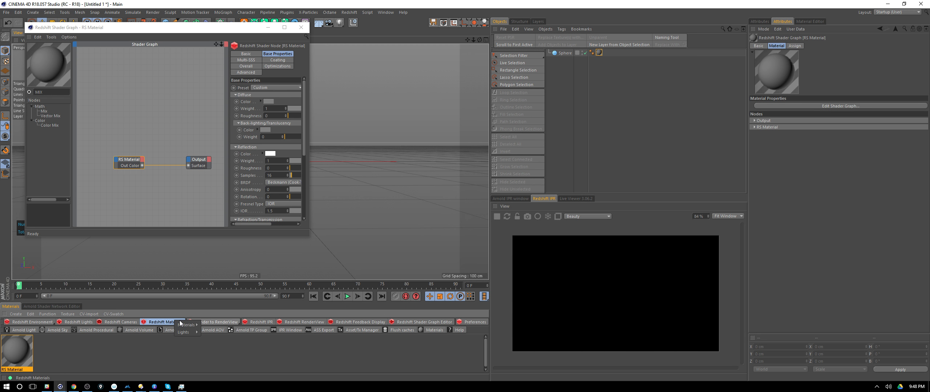
pyautogui.moveTo(186, 325)
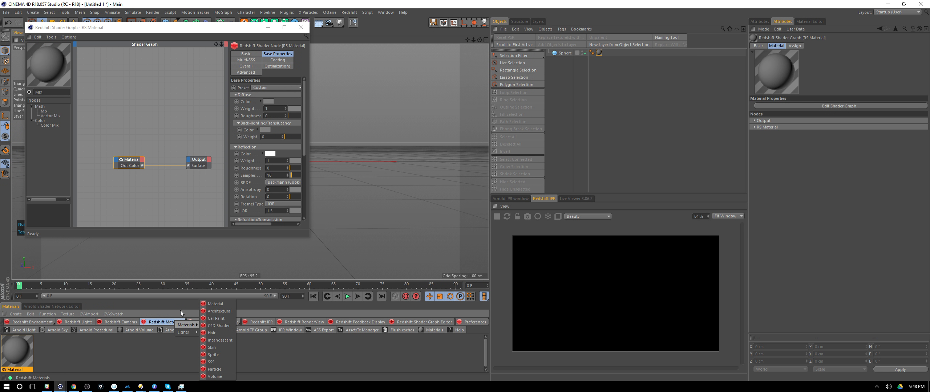
pyautogui.click(171, 322)
pyautogui.moveTo(47, 111); pyautogui.dragTo(165, 114)
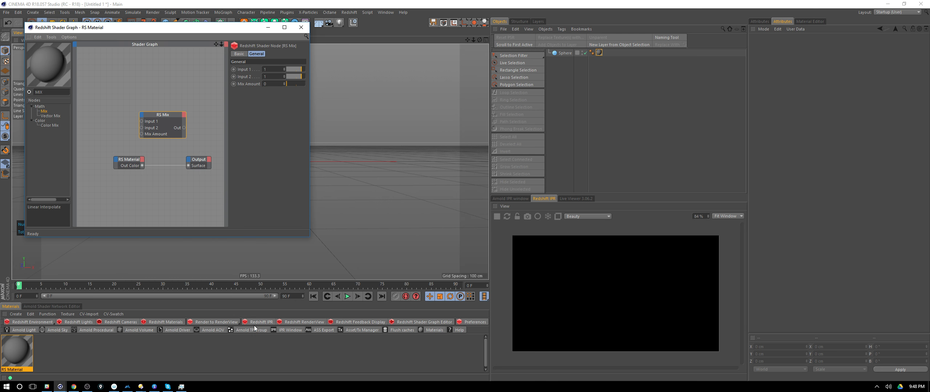
pyautogui.click(179, 322)
pyautogui.moveTo(194, 324)
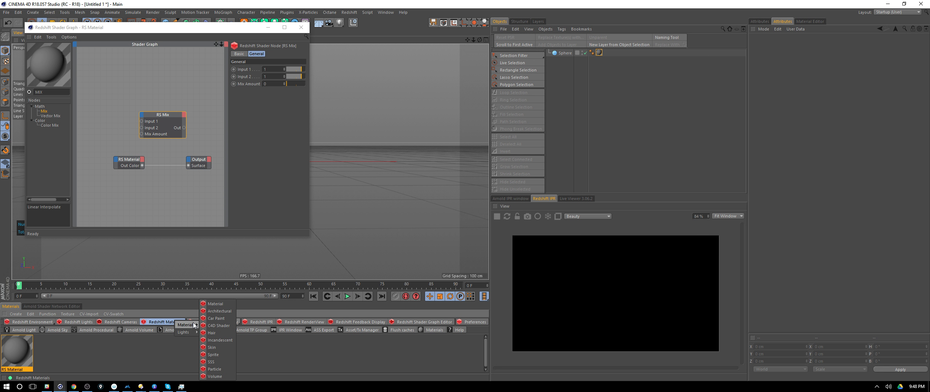
pyautogui.click(161, 122)
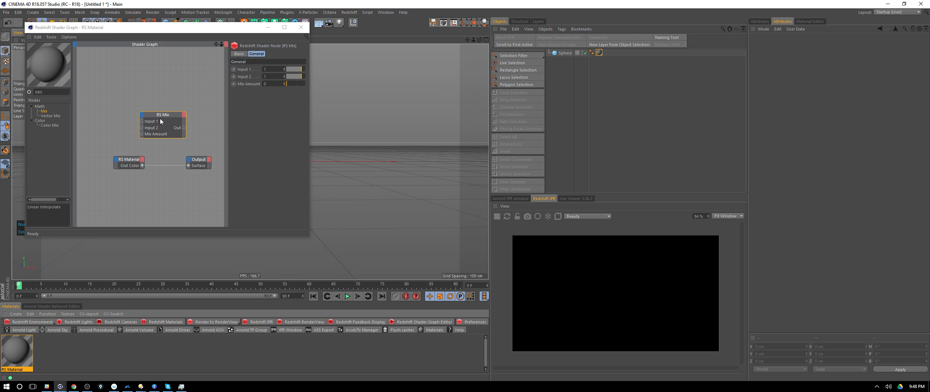
# Wire the RS Material into Input 1 of the Mix node and the Mix output into the Output's Surface, spacing the nodes apart.
pyautogui.moveTo(160, 121); pyautogui.dragTo(156, 124)
pyautogui.moveTo(122, 161); pyautogui.dragTo(97, 164)
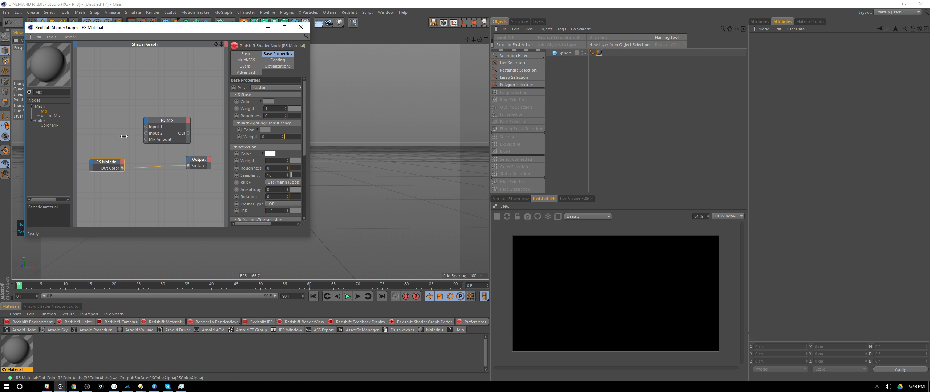
pyautogui.moveTo(108, 159); pyautogui.dragTo(109, 89)
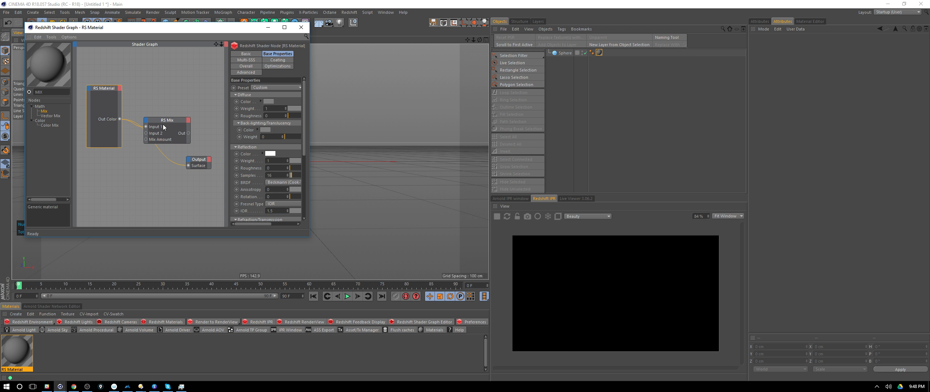
pyautogui.moveTo(163, 127); pyautogui.dragTo(167, 103)
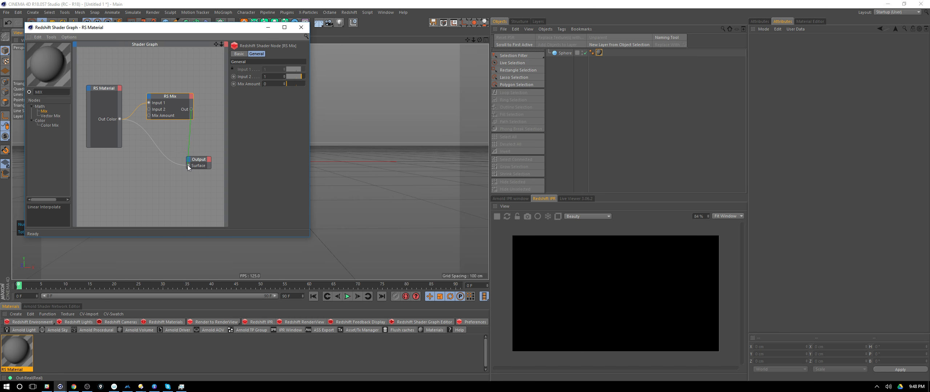
pyautogui.moveTo(188, 167); pyautogui.dragTo(188, 167)
pyautogui.click(109, 106)
pyautogui.moveTo(103, 87); pyautogui.dragTo(111, 64)
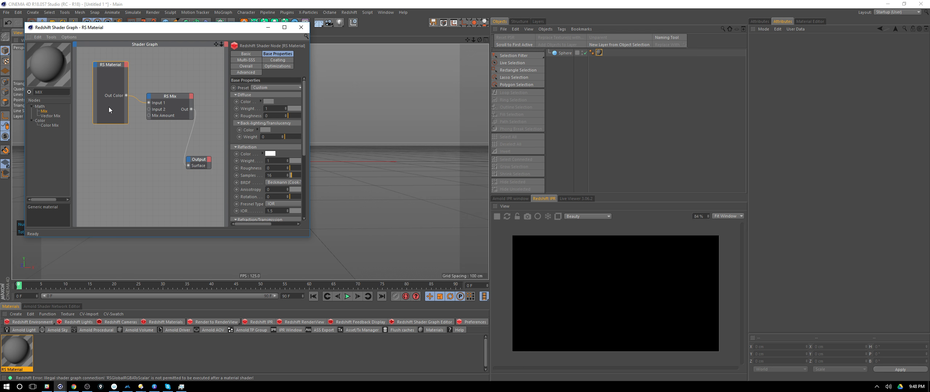
pyautogui.moveTo(102, 68); pyautogui.dragTo(100, 72)
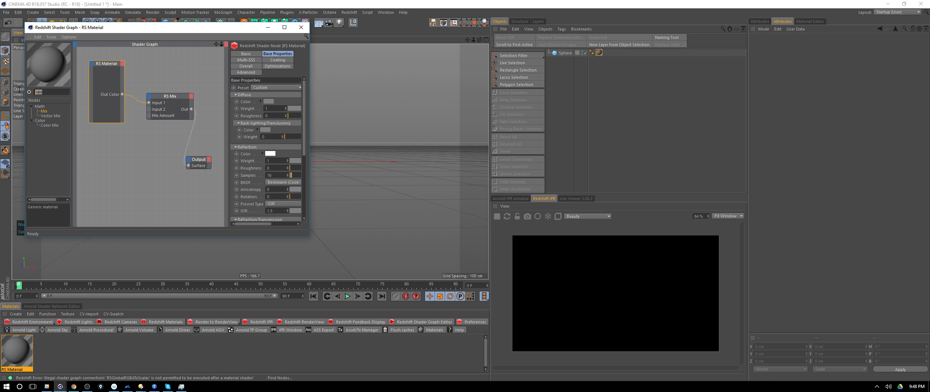
# Search the nodes for "MATER", add a second Material and a Material Blender to the graph, and enlarge the blender node.
pyautogui.press('BackSpace')
pyautogui.press('BackSpace')
pyautogui.press('BackSpace')
pyautogui.write('MATER')
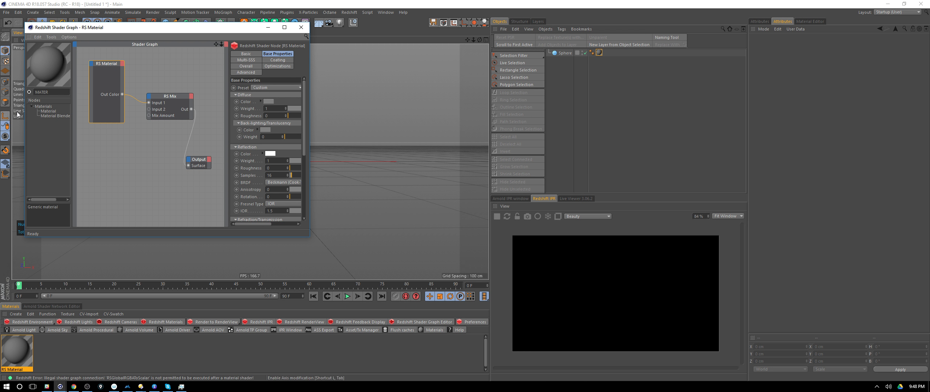
pyautogui.moveTo(47, 112); pyautogui.dragTo(104, 157)
pyautogui.moveTo(55, 117); pyautogui.dragTo(157, 169)
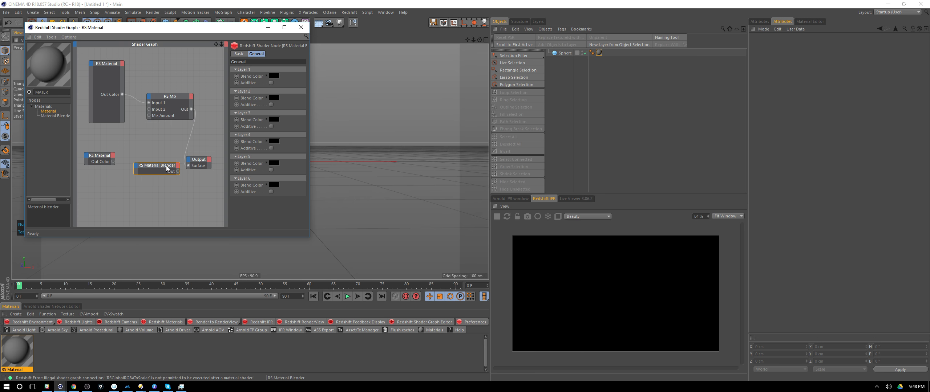
pyautogui.moveTo(159, 169); pyautogui.dragTo(154, 165)
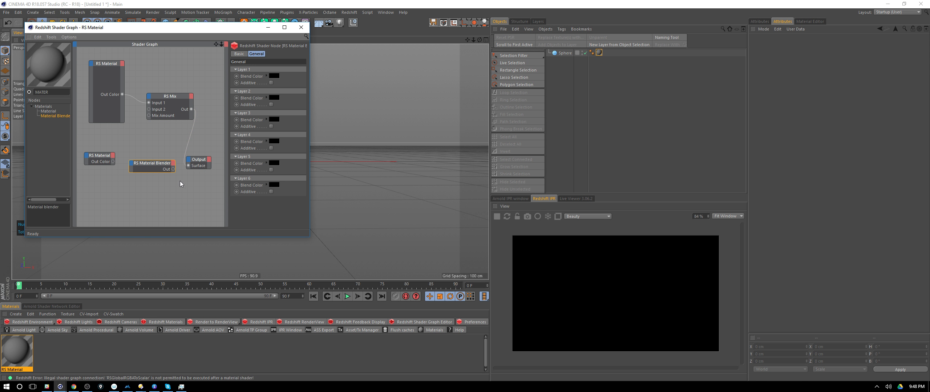
pyautogui.moveTo(165, 173); pyautogui.dragTo(164, 182)
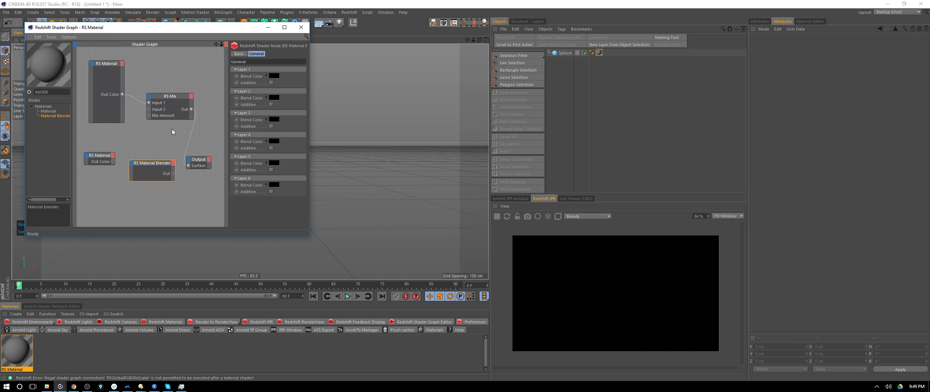
pyautogui.moveTo(112, 161); pyautogui.dragTo(138, 166)
pyautogui.moveTo(153, 176)
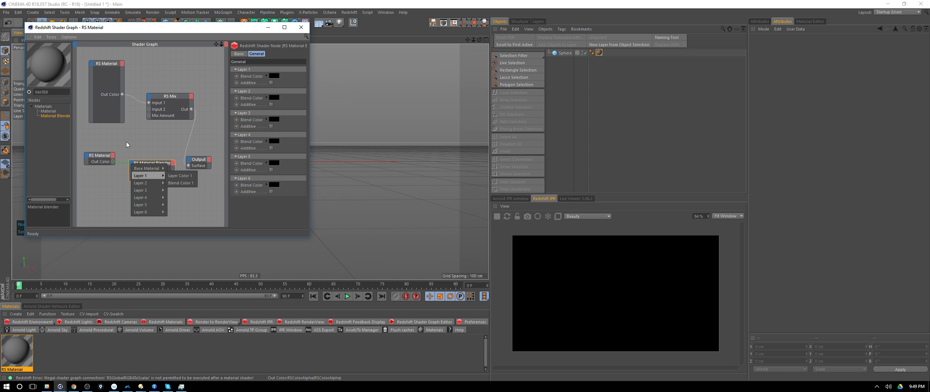
pyautogui.click(136, 145)
pyautogui.moveTo(114, 171); pyautogui.dragTo(77, 164)
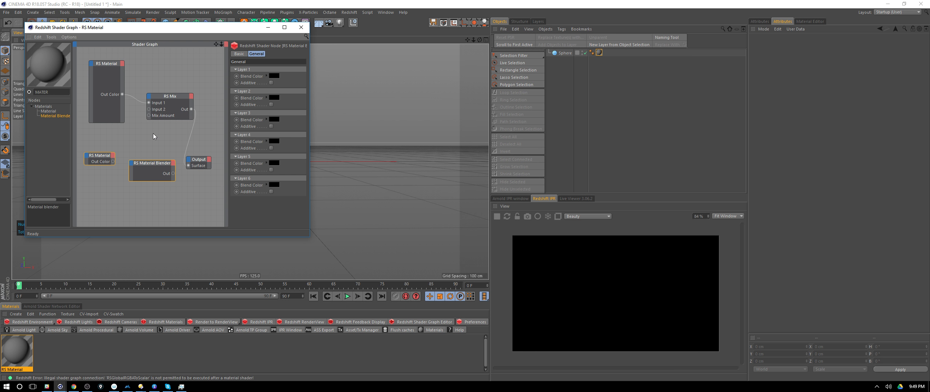
pyautogui.click(152, 166)
# Set the first RS Material's preset to Copper and the second one's to Lead, widening the shader graph window.
pyautogui.click(115, 72)
pyautogui.click(290, 87)
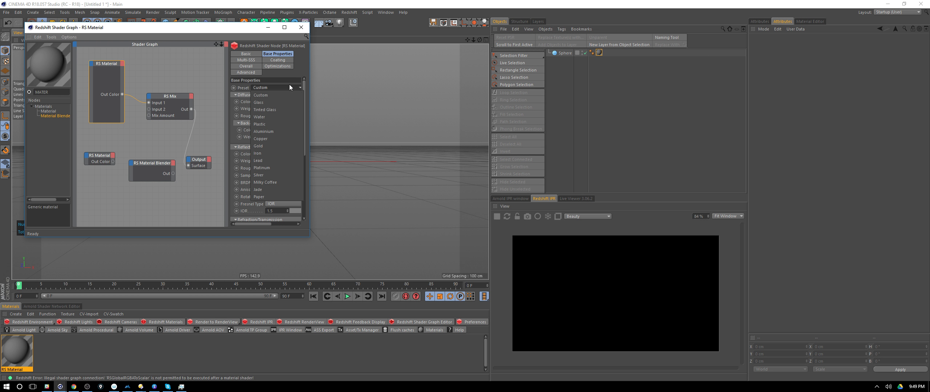
pyautogui.click(267, 139)
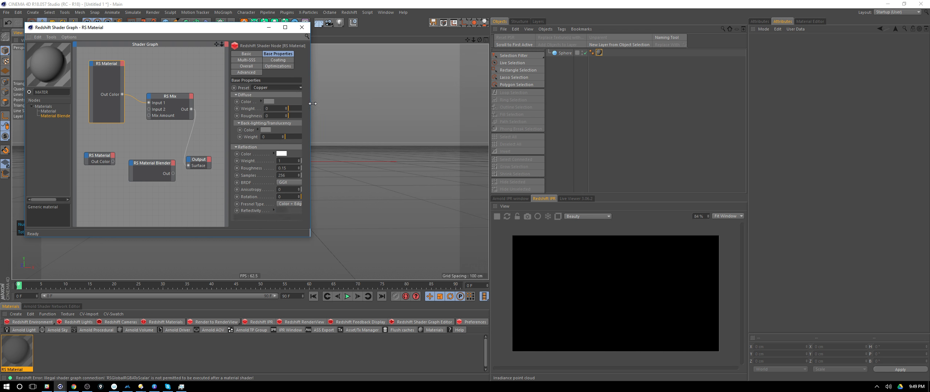
pyautogui.moveTo(310, 107); pyautogui.dragTo(467, 109)
pyautogui.click(169, 156)
pyautogui.click(391, 80)
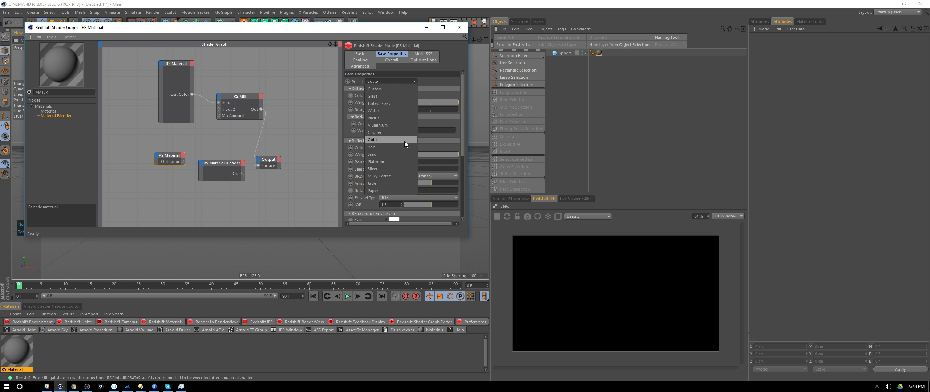
pyautogui.click(381, 152)
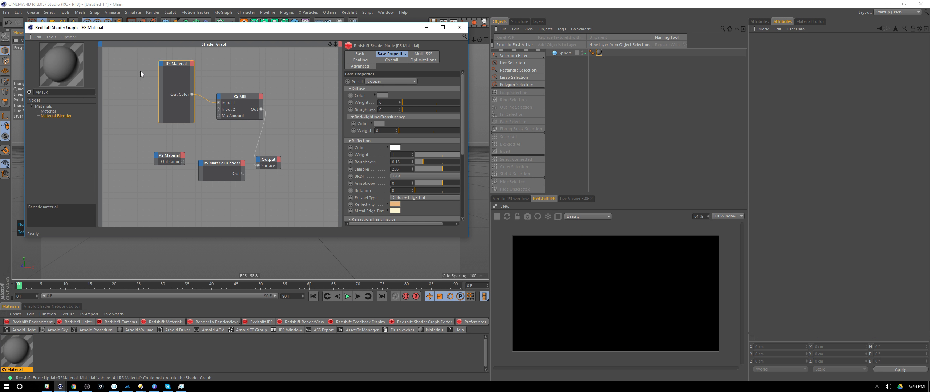
# Delete the Mix node and connect the copper material's Out Color to Layer Color 1 of the Material Blender.
pyautogui.click(237, 99)
pyautogui.press('Delete')
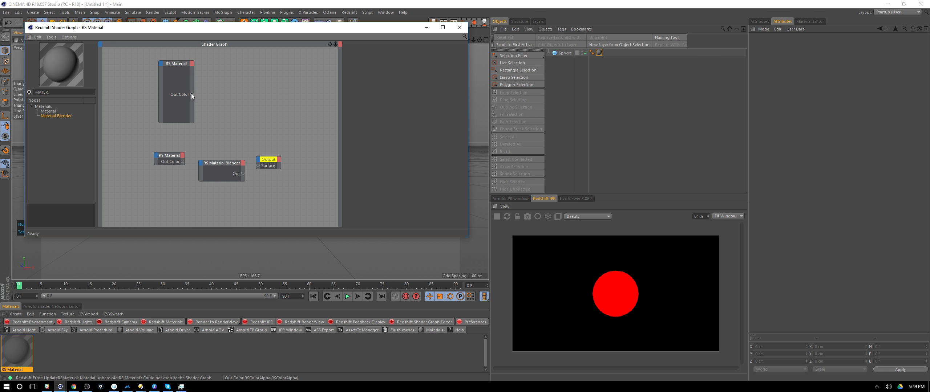
pyautogui.moveTo(192, 94); pyautogui.dragTo(174, 178)
pyautogui.moveTo(220, 175)
pyautogui.click(249, 176)
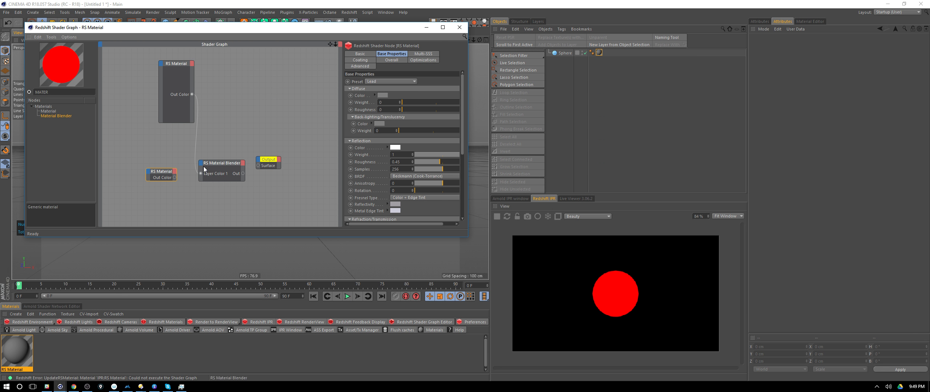
# Connect the lead material to the Material Blender's Blend Color 1 and the blender's Out to the Output's Surface.
pyautogui.click(220, 164)
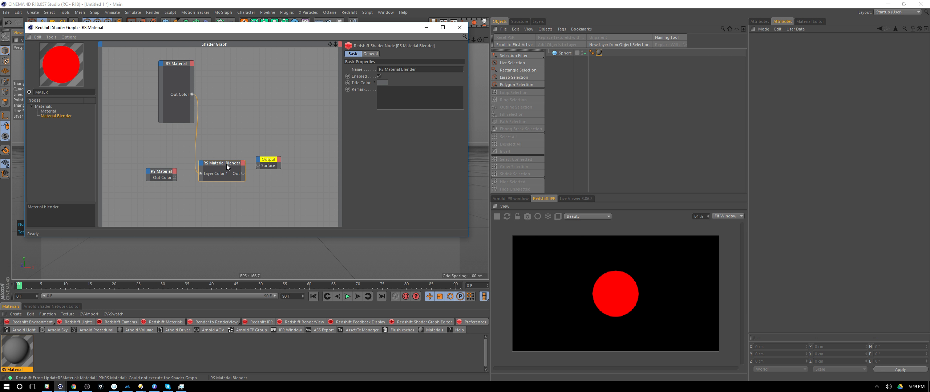
pyautogui.moveTo(226, 164); pyautogui.dragTo(232, 137)
pyautogui.click(207, 137)
pyautogui.moveTo(215, 152)
pyautogui.click(242, 155)
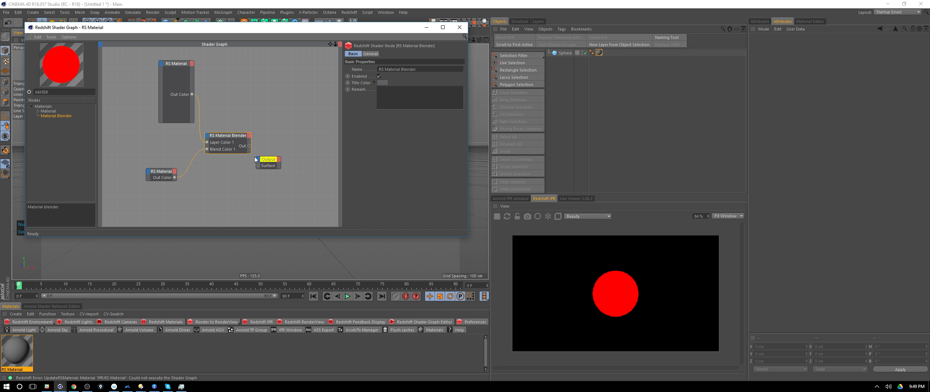
pyautogui.moveTo(249, 149); pyautogui.dragTo(259, 166)
# Spread out the material, blender and output nodes, and move the shader graph window off the viewport.
pyautogui.click(172, 71)
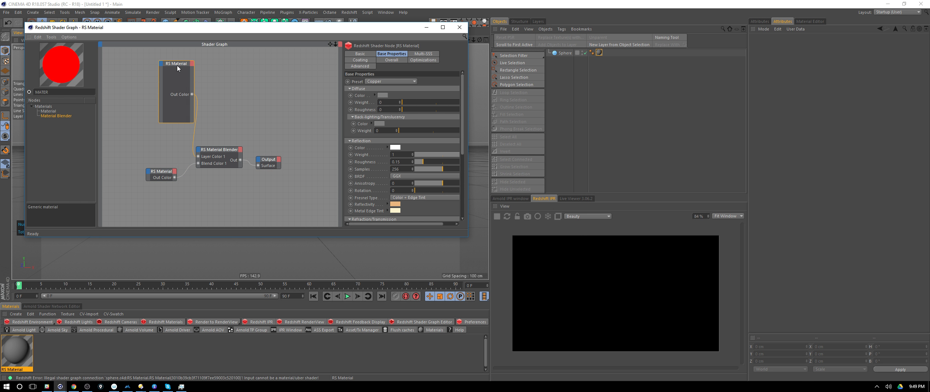
pyautogui.moveTo(177, 65); pyautogui.dragTo(145, 81)
pyautogui.moveTo(161, 179); pyautogui.dragTo(122, 176)
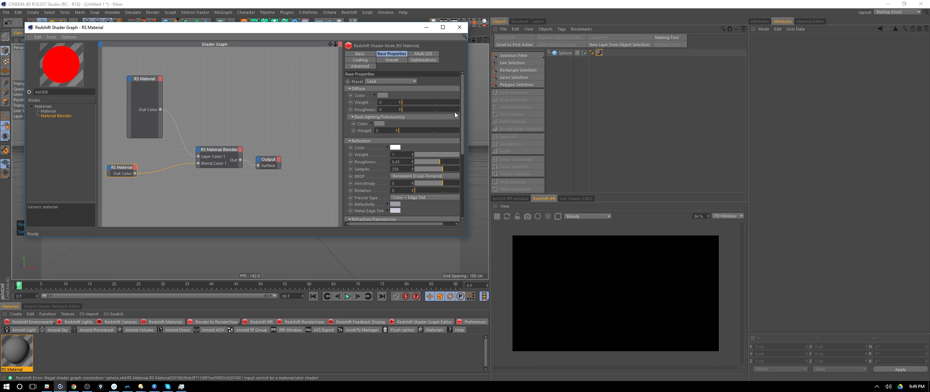
pyautogui.moveTo(219, 150); pyautogui.dragTo(236, 139)
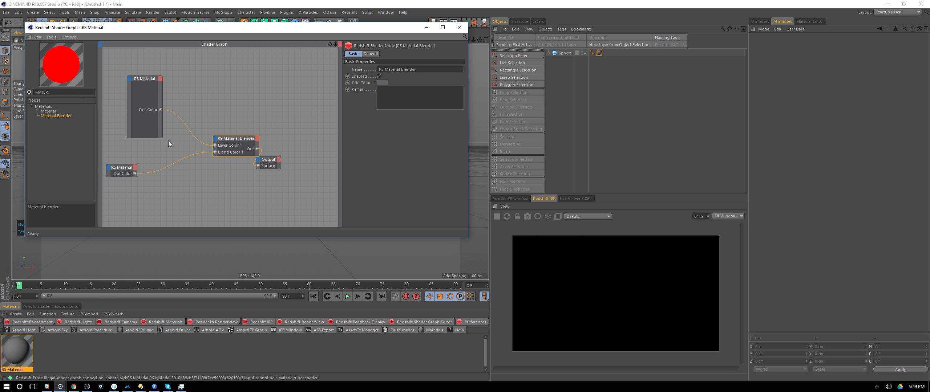
pyautogui.moveTo(269, 160); pyautogui.dragTo(317, 157)
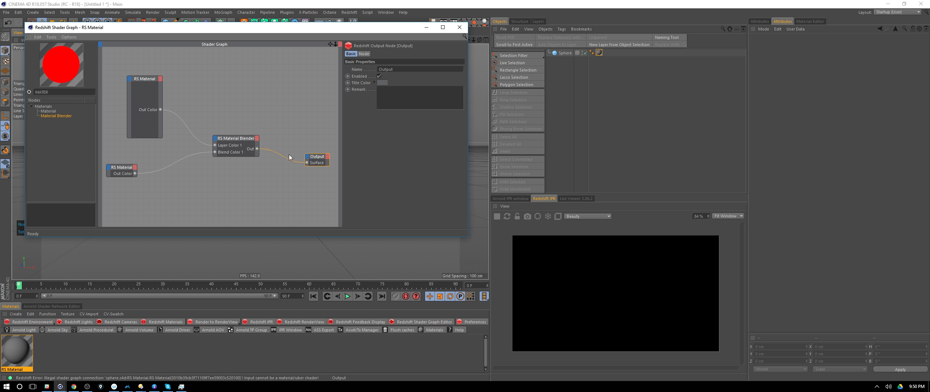
pyautogui.moveTo(343, 27); pyautogui.dragTo(351, 268)
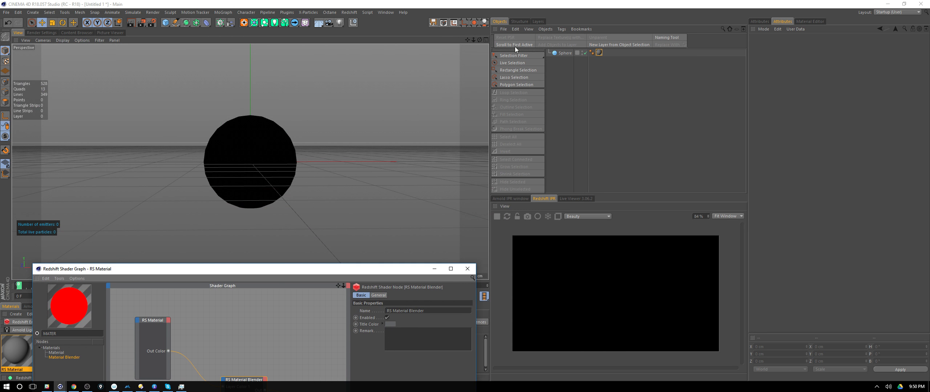
# Add a Redshift Dome Light to the scene and move the shader graph window clear of the IPR render.
pyautogui.moveTo(184, 270); pyautogui.dragTo(514, 81)
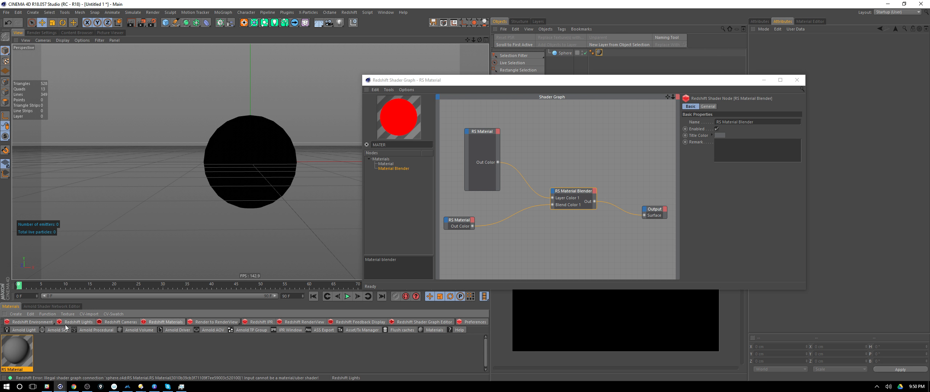
pyautogui.moveTo(96, 325)
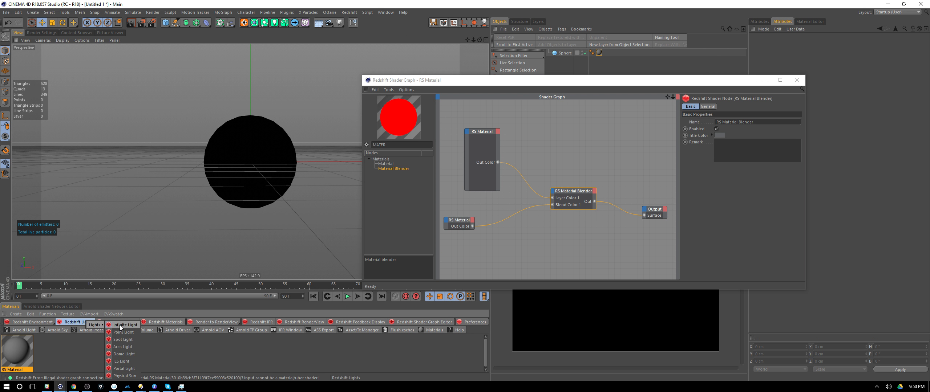
pyautogui.click(133, 353)
pyautogui.moveTo(623, 83); pyautogui.dragTo(314, 38)
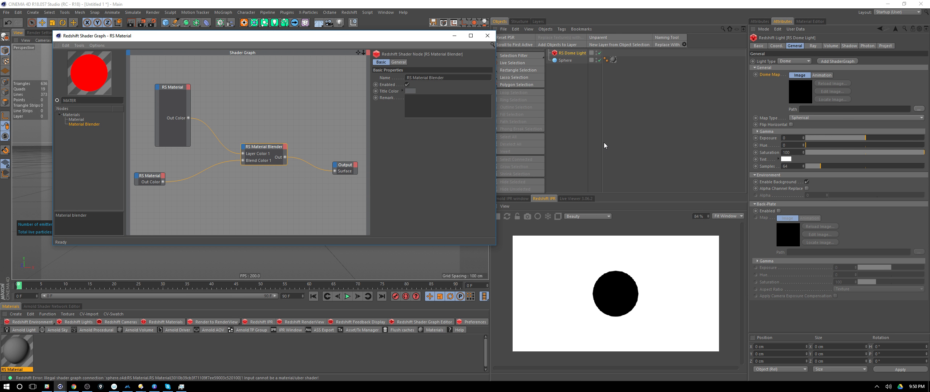
pyautogui.click(173, 106)
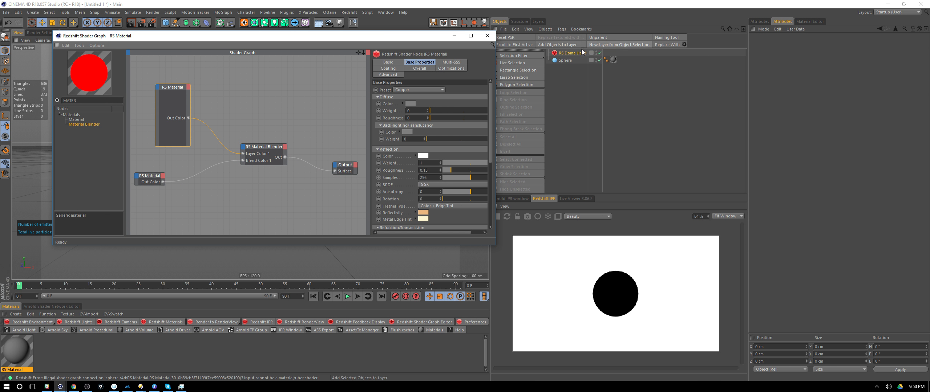
pyautogui.click(572, 53)
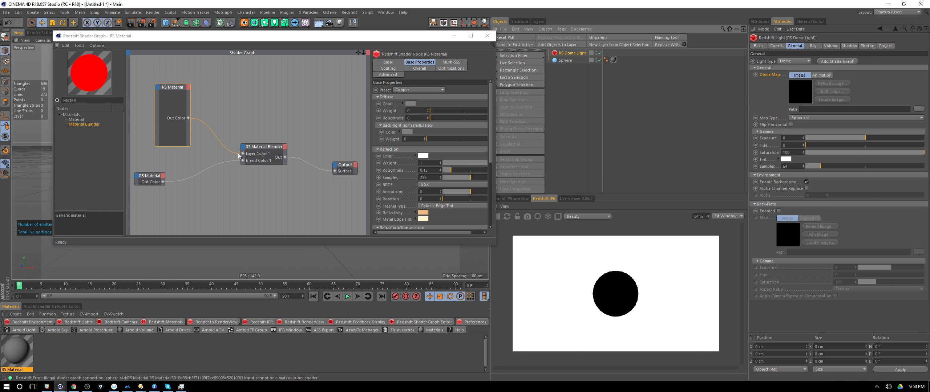
# Replace the Material Blender with a Mix node, wiring copper to Input 1, lead to Input 2 and Out to the Output's Surface.
pyautogui.rightClick(272, 149)
pyautogui.click(262, 150)
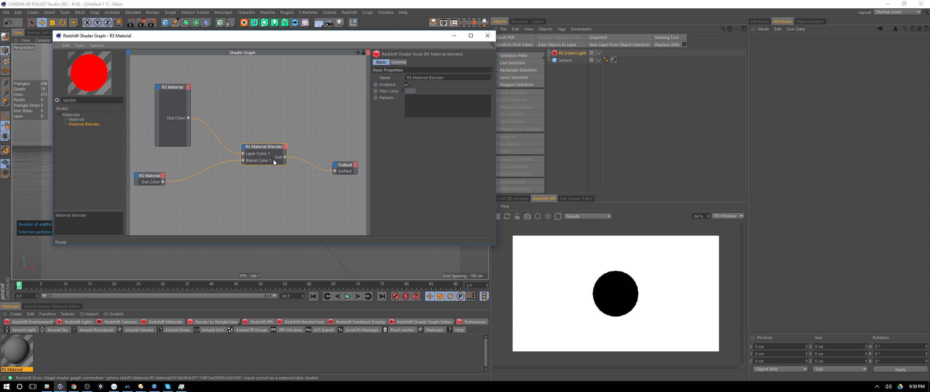
pyautogui.press('Delete')
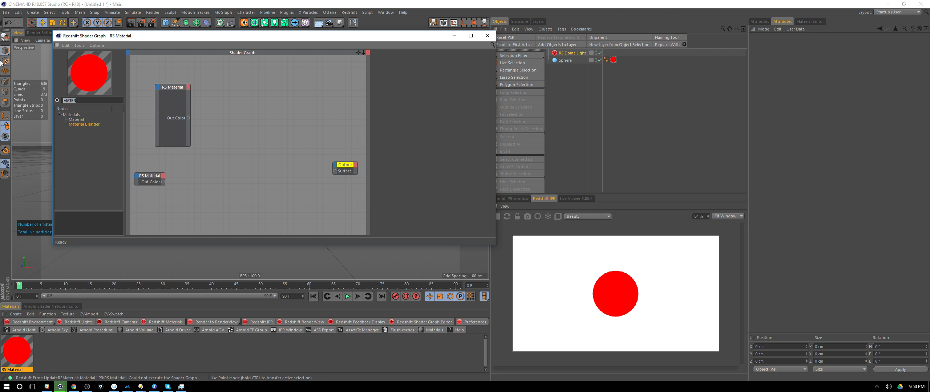
pyautogui.write('MIX')
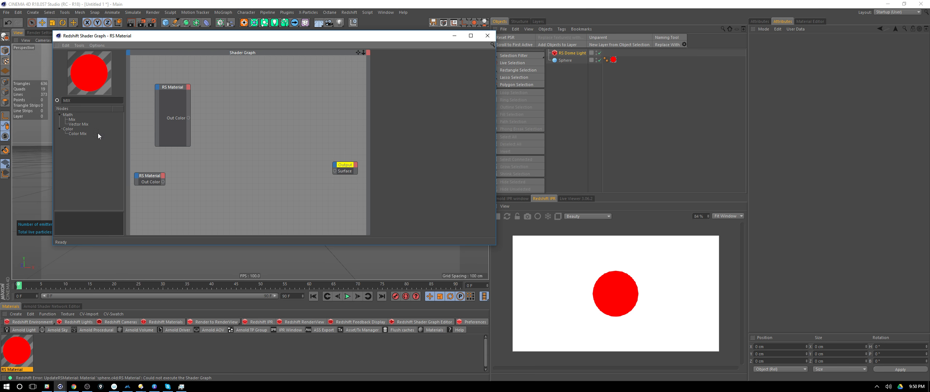
pyautogui.moveTo(72, 120); pyautogui.dragTo(335, 171)
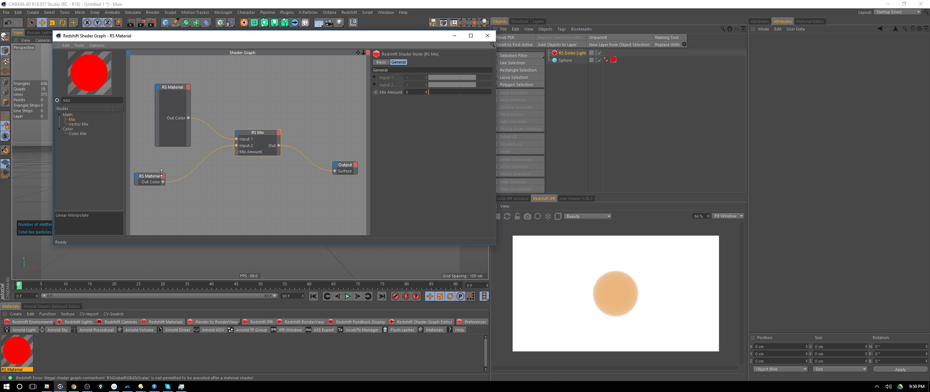
# Set the Mix node's Mix Amount to about 0.491 and space out the material and Mix nodes.
pyautogui.click(150, 166)
pyautogui.moveTo(150, 167); pyautogui.dragTo(176, 164)
pyautogui.click(258, 141)
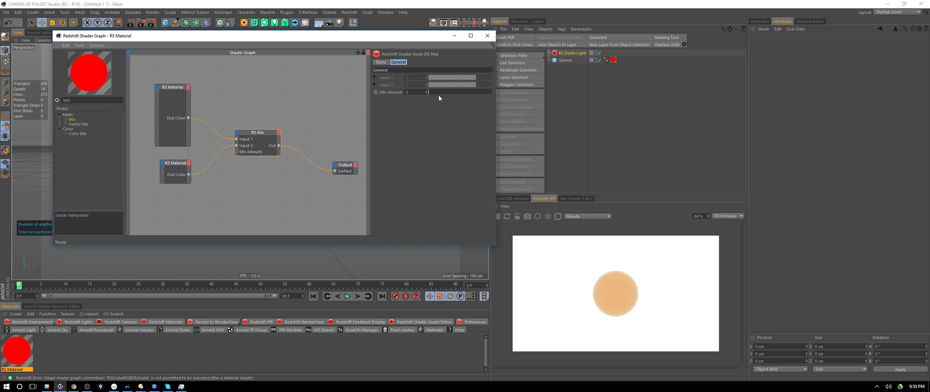
pyautogui.click(459, 92)
pyautogui.moveTo(172, 88); pyautogui.dragTo(172, 65)
pyautogui.moveTo(258, 132); pyautogui.dragTo(270, 127)
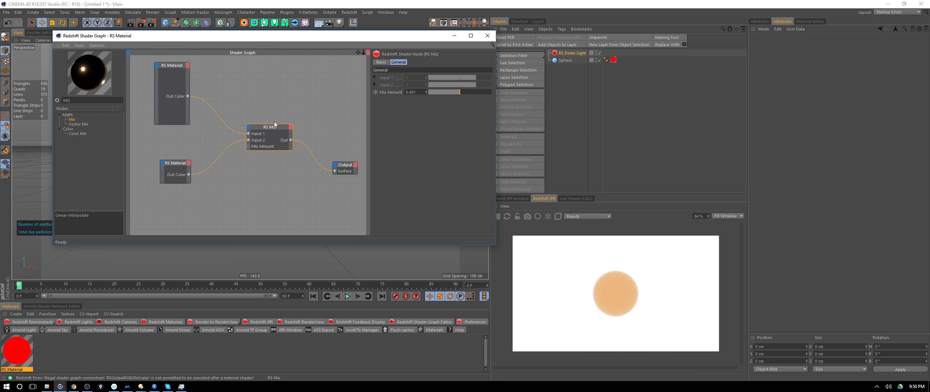
# Search the node list for TEXT and add a Texture node below the lead material.
pyautogui.doubleClick(99, 100)
pyautogui.write('TEXT')
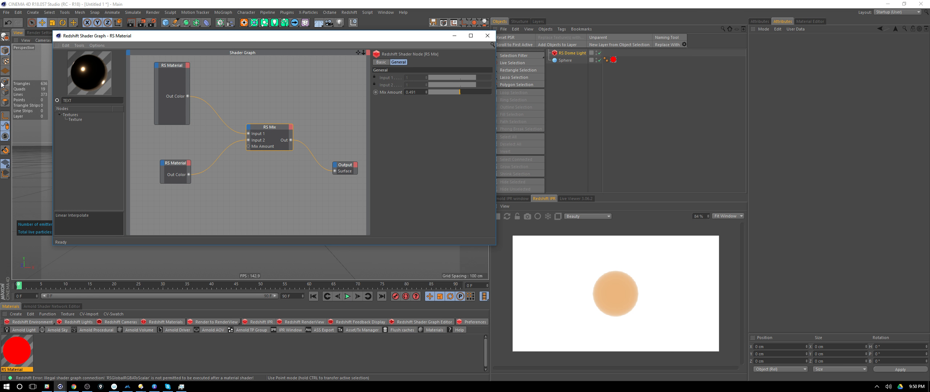
pyautogui.moveTo(120, 120); pyautogui.dragTo(202, 211)
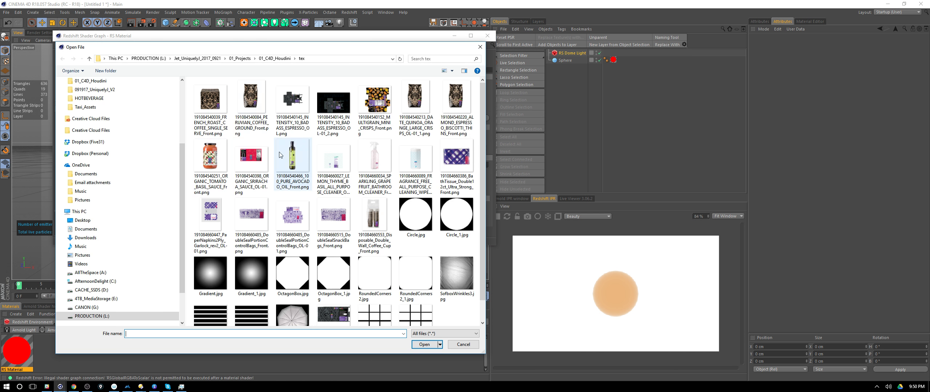
# Load Film_Gritty_AdobeStock_85283200.jpeg from Stock\2_PHOTOS\Textures on the 4TB_MediaStorage drive into the Texture node.
pyautogui.click(148, 59)
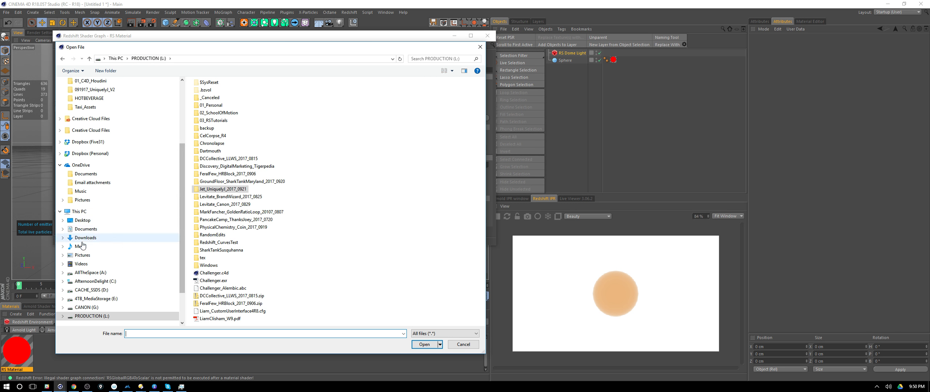
pyautogui.click(96, 298)
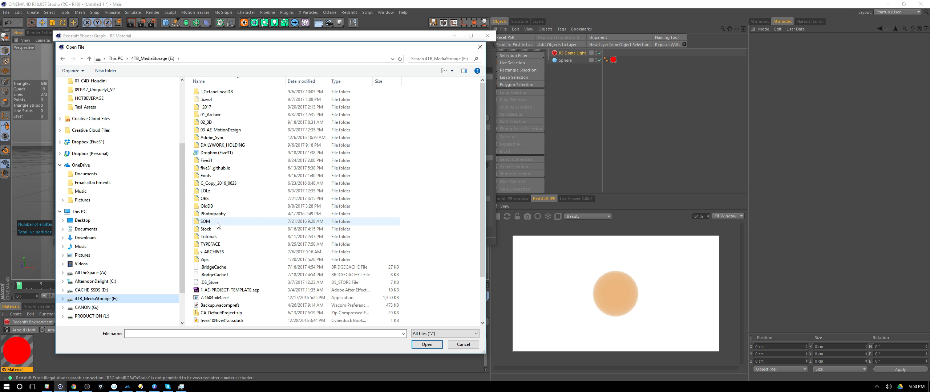
pyautogui.doubleClick(210, 230)
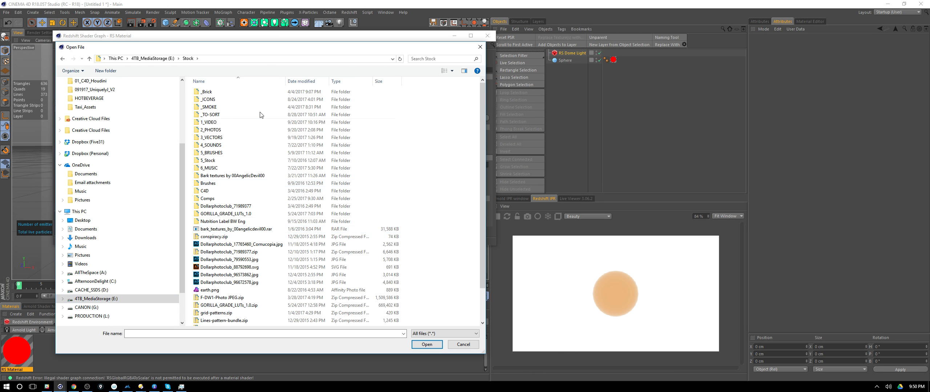
pyautogui.click(220, 131)
pyautogui.doubleClick(219, 131)
pyautogui.doubleClick(420, 104)
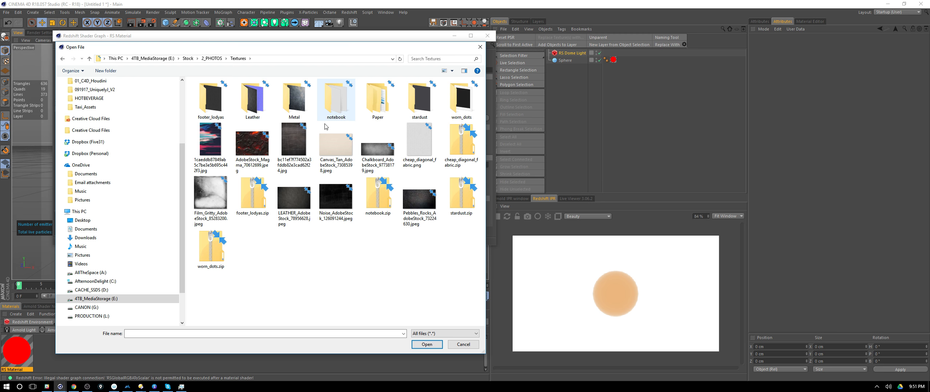
pyautogui.doubleClick(205, 189)
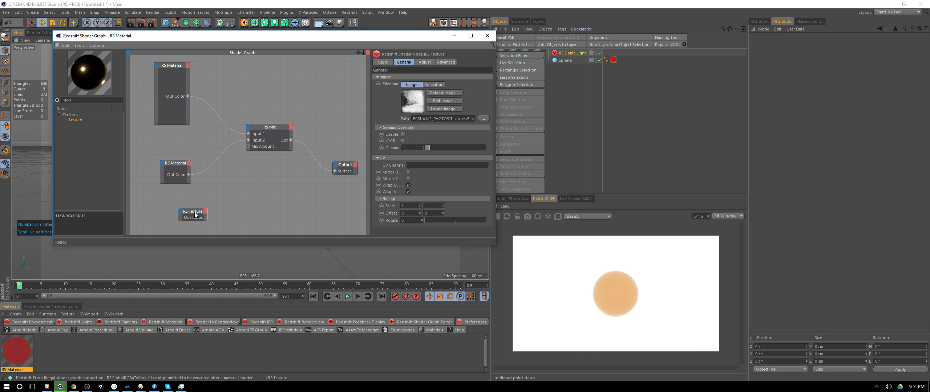
# Connect the Texture's Out Color to the Mix node's Mix Amount and tidy the node positions.
pyautogui.moveTo(189, 207); pyautogui.dragTo(215, 196)
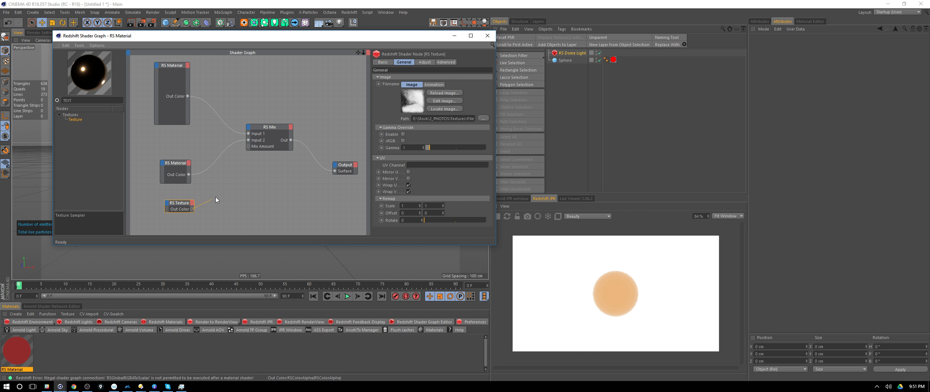
pyautogui.moveTo(247, 146); pyautogui.dragTo(248, 147)
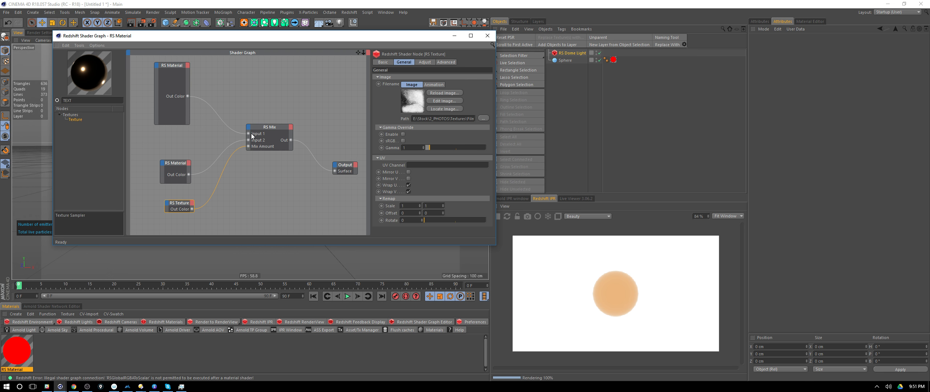
pyautogui.moveTo(175, 166); pyautogui.dragTo(171, 146)
pyautogui.click(268, 130)
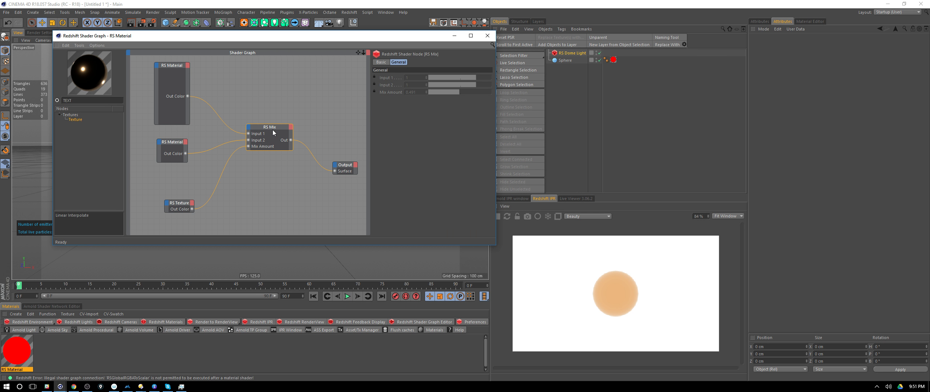
pyautogui.moveTo(269, 137); pyautogui.dragTo(271, 142)
pyautogui.click(182, 204)
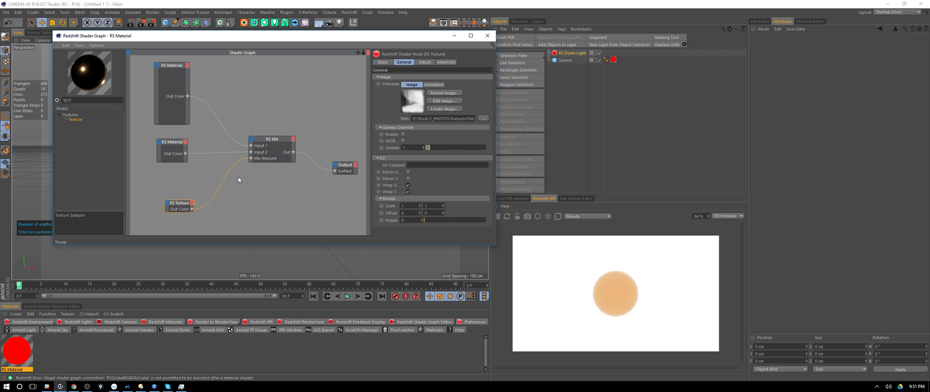
# Disconnect the Texture from the Mix node and set the Mix Amount to about 0.304.
pyautogui.click(242, 187)
pyautogui.moveTo(205, 167); pyautogui.dragTo(206, 167)
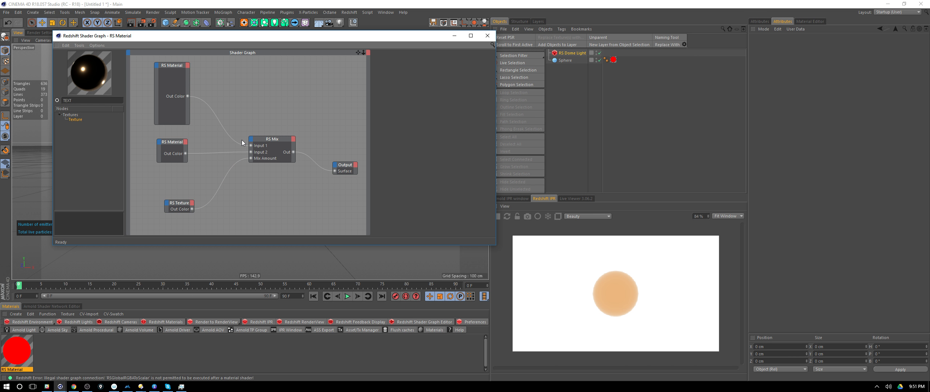
pyautogui.doubleClick(224, 181)
pyautogui.click(270, 139)
pyautogui.moveTo(456, 91); pyautogui.dragTo(447, 93)
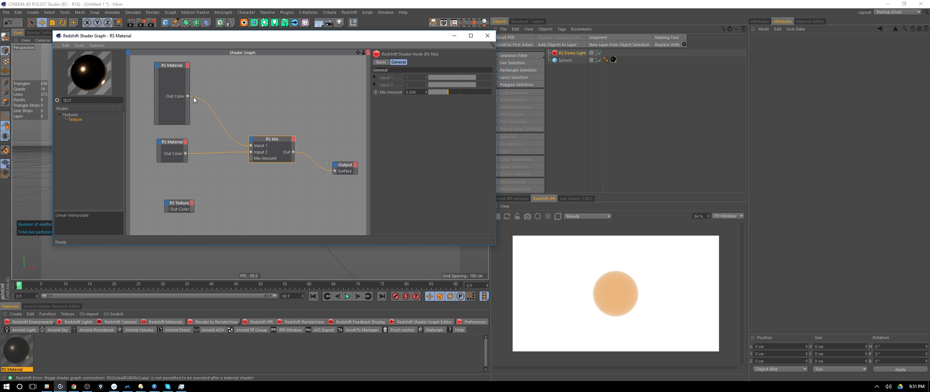
# Move the lead and copper material nodes closer to the Mix node.
pyautogui.click(170, 149)
pyautogui.moveTo(175, 159); pyautogui.dragTo(193, 160)
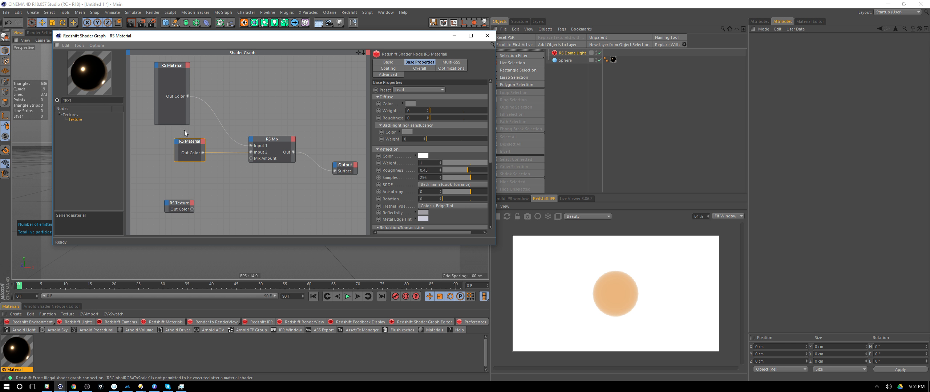
pyautogui.moveTo(156, 93); pyautogui.dragTo(234, 83)
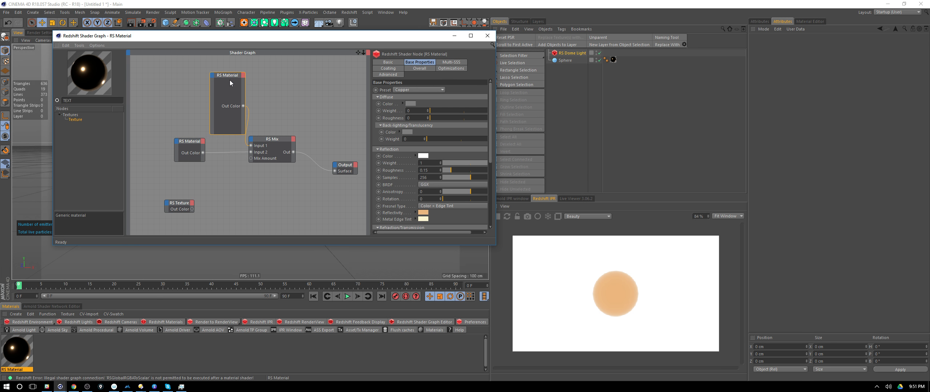
pyautogui.moveTo(188, 145); pyautogui.dragTo(196, 157)
# Delete the Mix node and the lead material node from the graph.
pyautogui.click(278, 148)
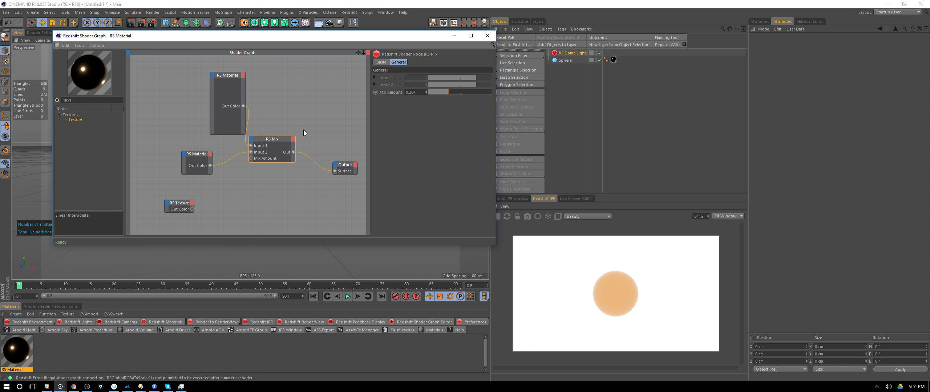
pyautogui.press('Delete')
pyautogui.click(208, 161)
pyautogui.press('Delete')
# Connect the copper material's Out Color to the Output's Surface and move the Texture node up and nearer to it.
pyautogui.click(185, 204)
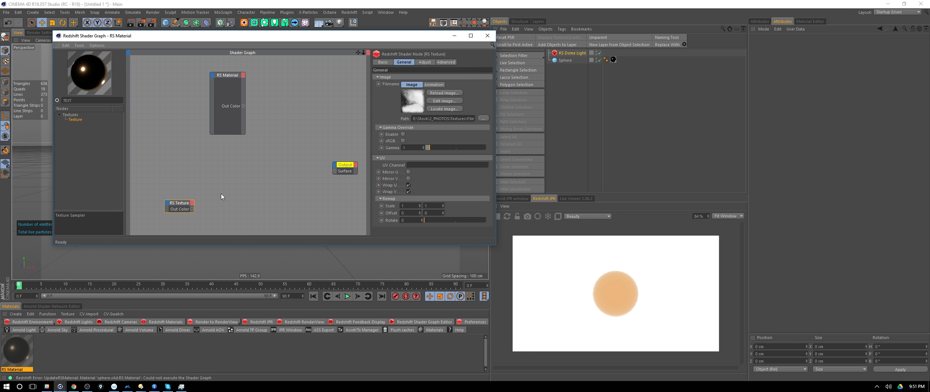
pyautogui.moveTo(243, 106); pyautogui.dragTo(334, 171)
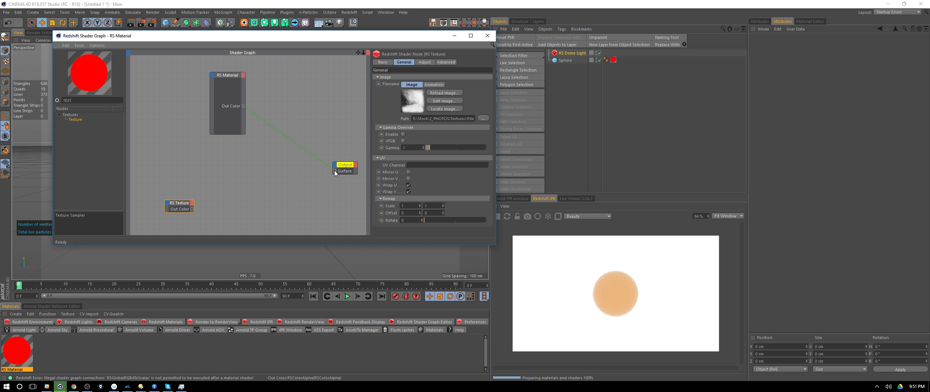
pyautogui.moveTo(180, 203); pyautogui.dragTo(189, 165)
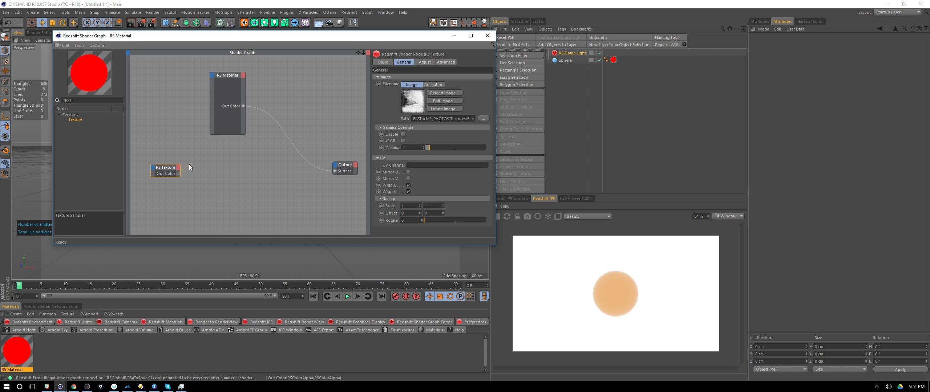
# Connect the Texture node's Out Color to the RS Material's Overall Opacity Color input.
pyautogui.moveTo(213, 76); pyautogui.dragTo(214, 76)
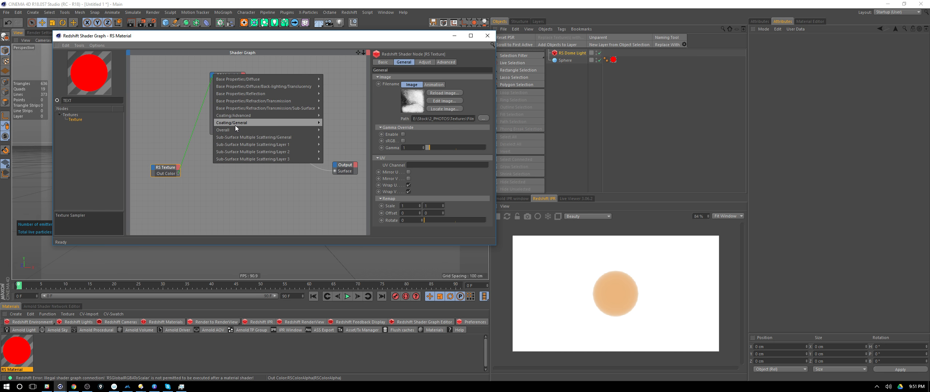
pyautogui.moveTo(236, 130)
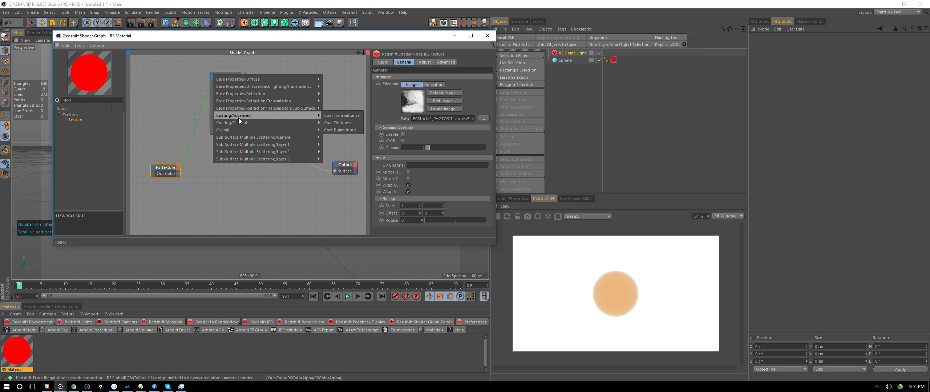
pyautogui.moveTo(261, 79)
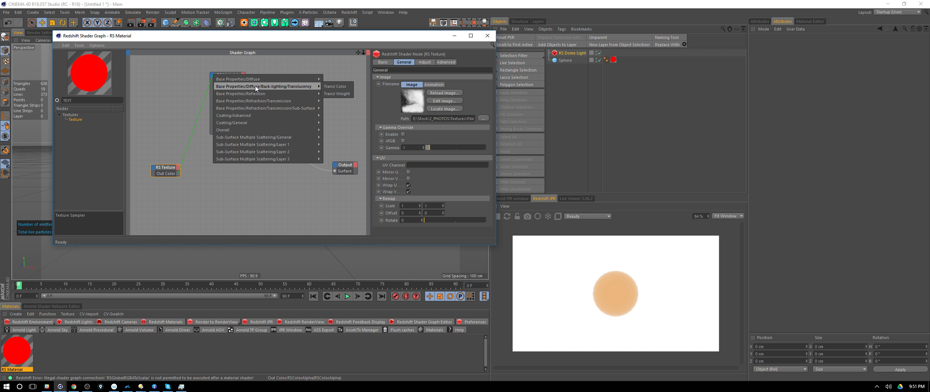
pyautogui.moveTo(248, 94)
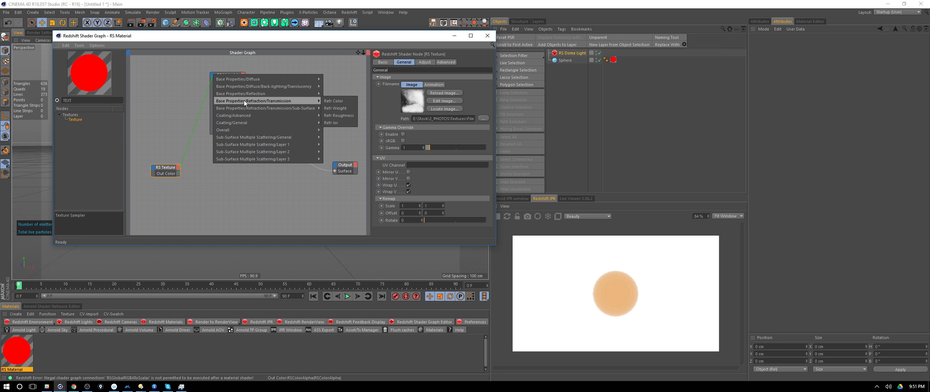
pyautogui.moveTo(239, 109)
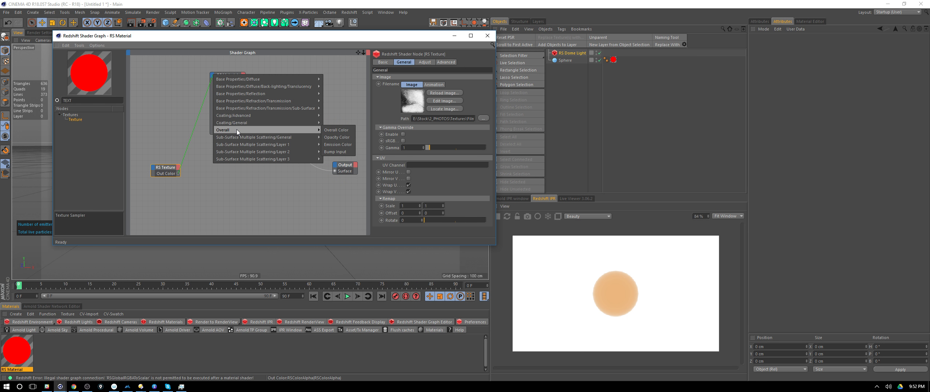
pyautogui.click(348, 138)
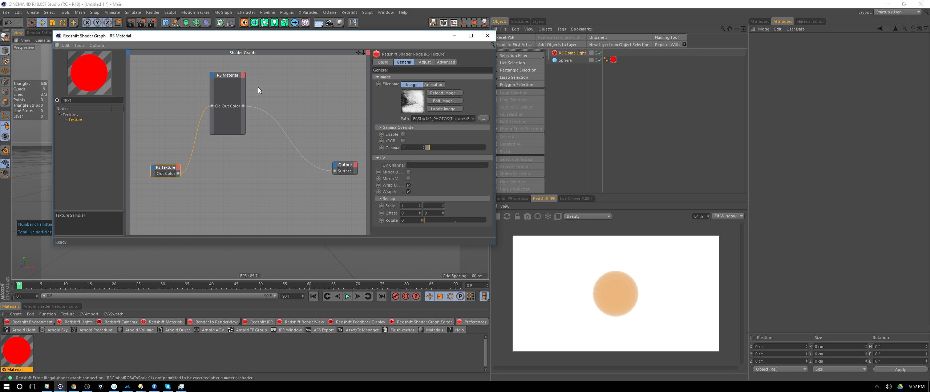
# Rearrange the RS Material and Texture nodes side by side, raise the texture's Gamma to about 5.3, and close the shader graph.
pyautogui.click(230, 79)
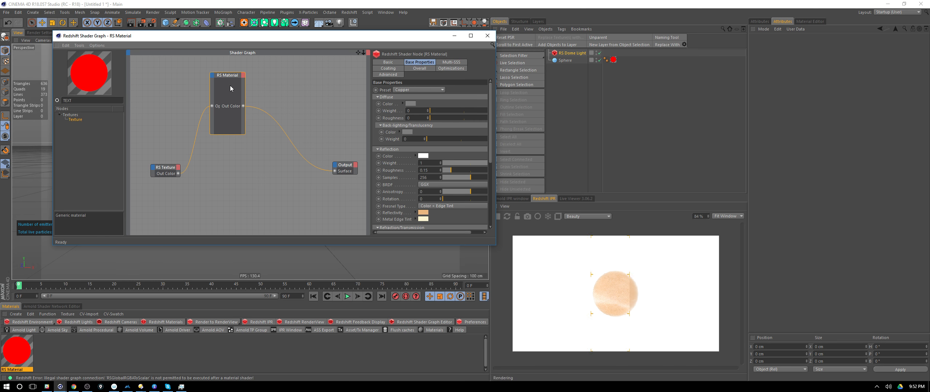
pyautogui.moveTo(228, 75); pyautogui.dragTo(240, 98)
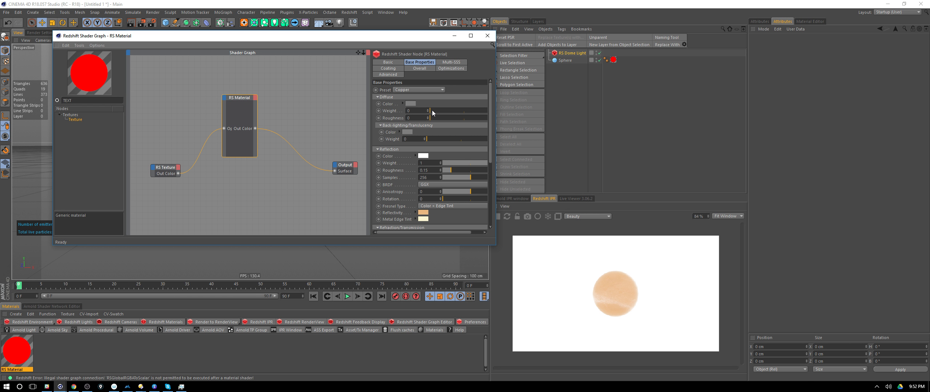
pyautogui.click(169, 169)
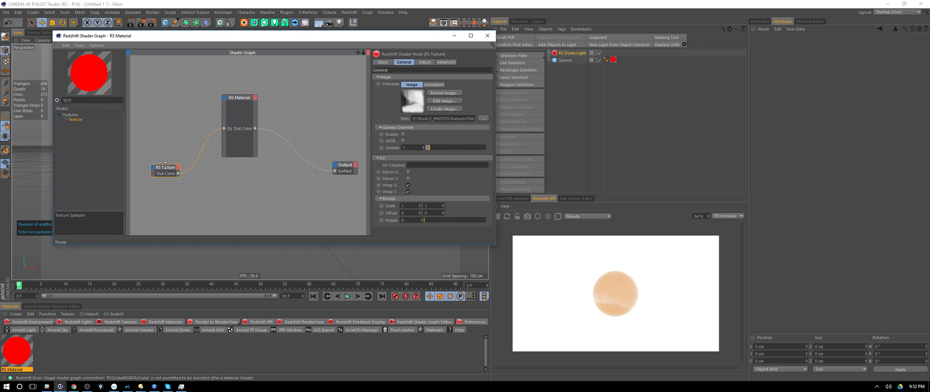
pyautogui.moveTo(167, 164); pyautogui.dragTo(170, 126)
pyautogui.moveTo(446, 148); pyautogui.dragTo(459, 150)
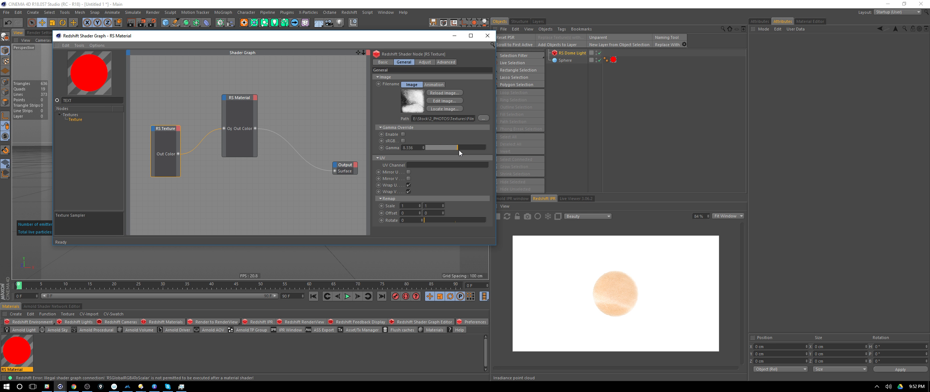
pyautogui.click(487, 36)
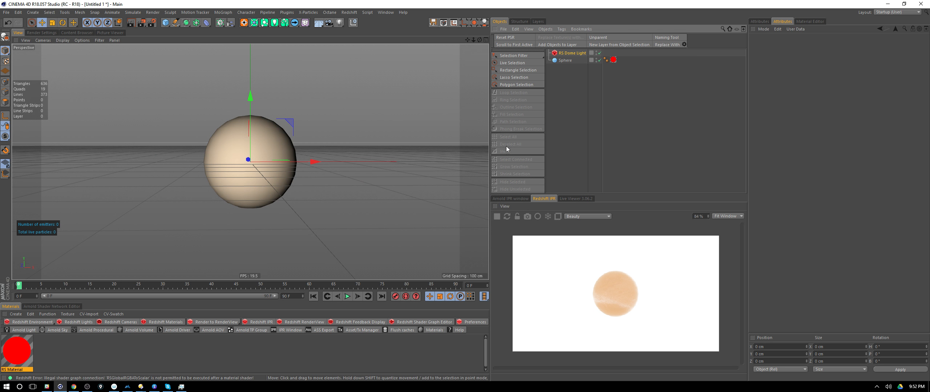
# Lower the RS Dome Light's Exposure to about -3.307.
pyautogui.click(564, 62)
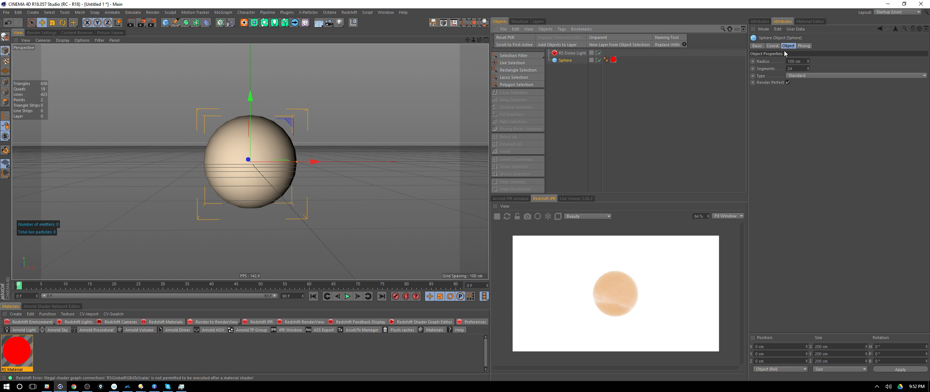
pyautogui.click(563, 53)
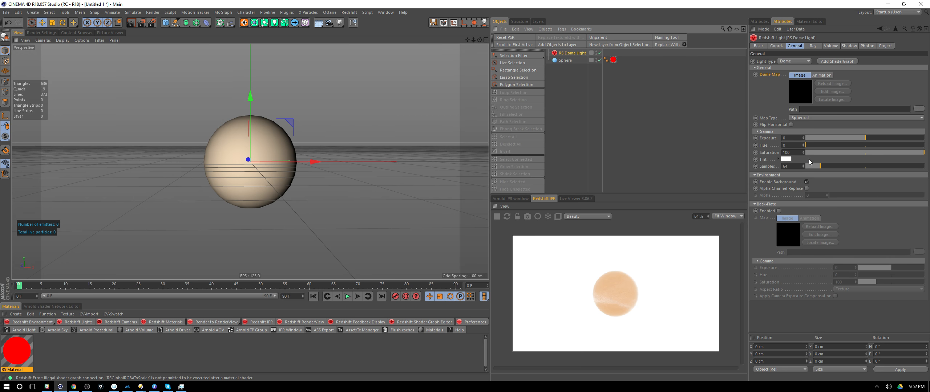
pyautogui.moveTo(847, 138); pyautogui.dragTo(840, 138)
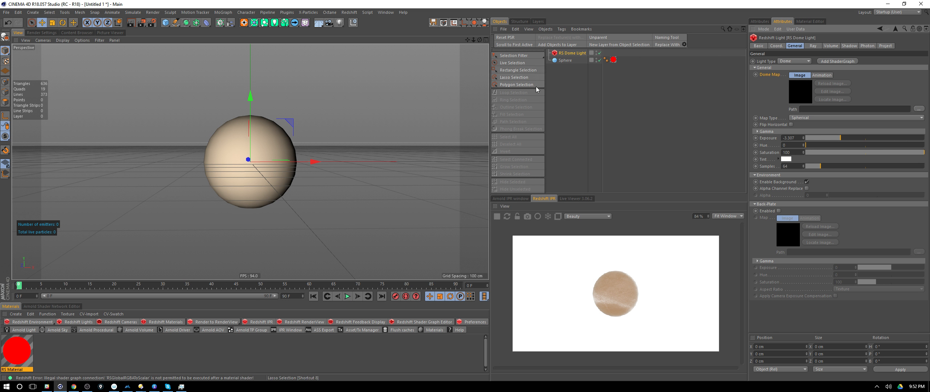
# View the sphere closer from another angle, then examine the Texture and RS Material nodes in its material's shader graph.
pyautogui.scroll(5, 264, 164)
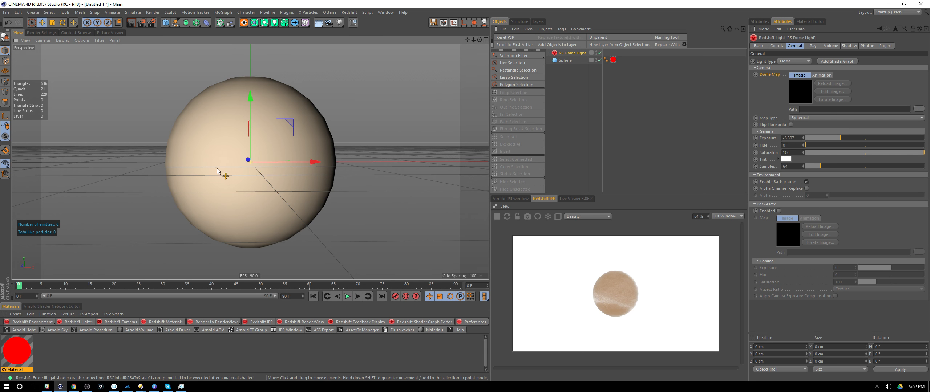
pyautogui.keyDown('alt'); pyautogui.moveTo(218, 170); pyautogui.dragTo(305, 105); pyautogui.keyUp('alt')
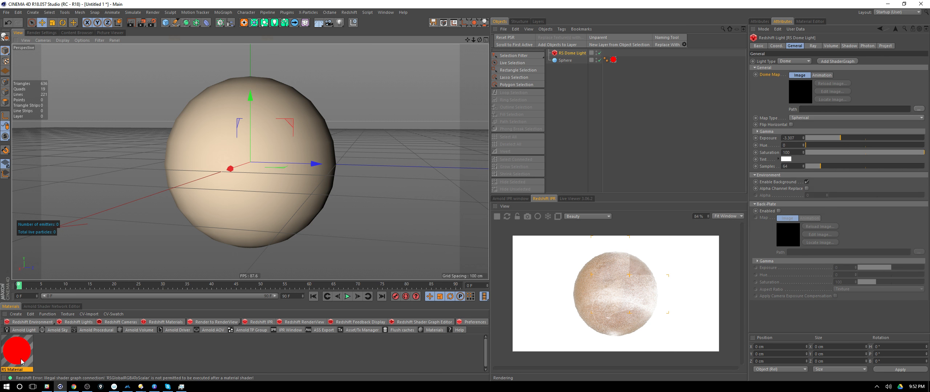
pyautogui.click(29, 348)
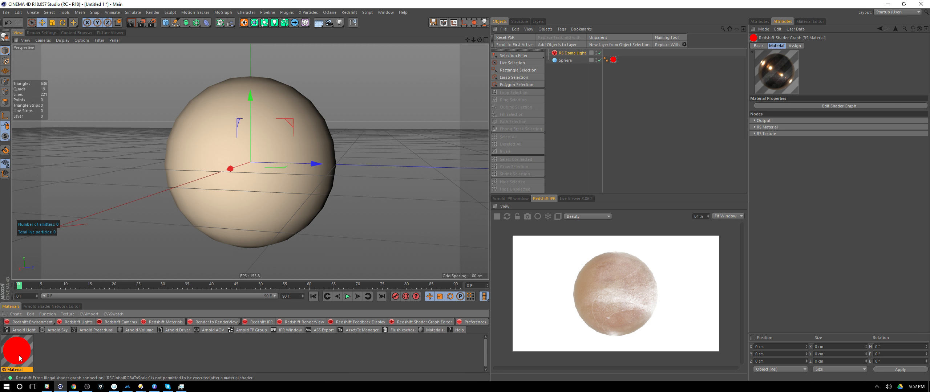
pyautogui.click(847, 105)
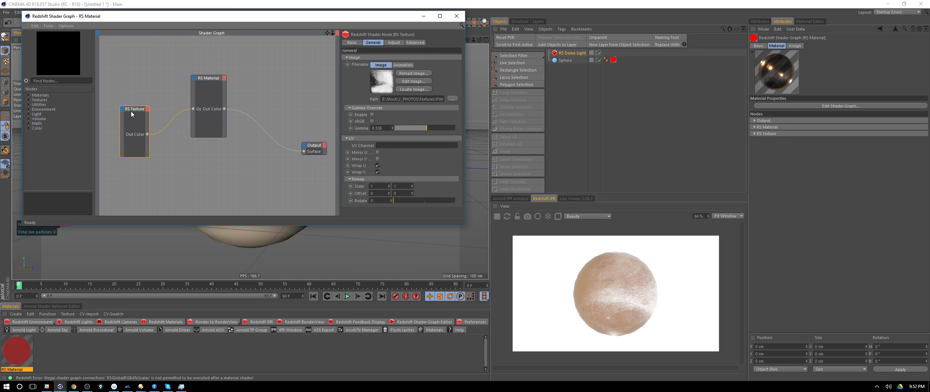
pyautogui.click(217, 86)
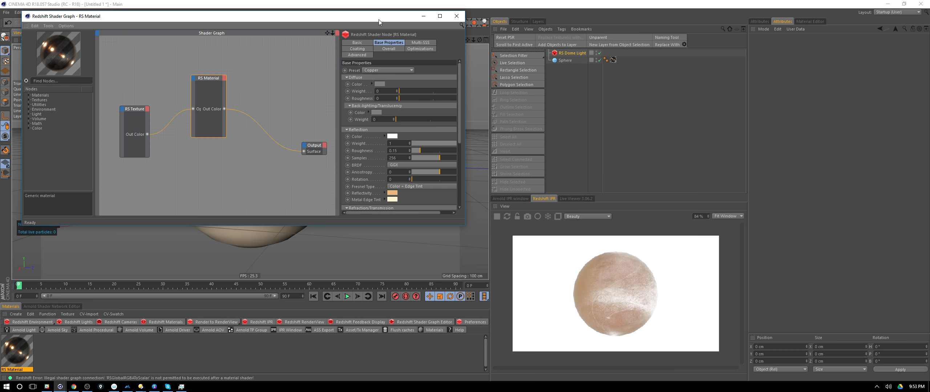
pyautogui.moveTo(318, 18); pyautogui.dragTo(399, 24)
pyautogui.click(537, 21)
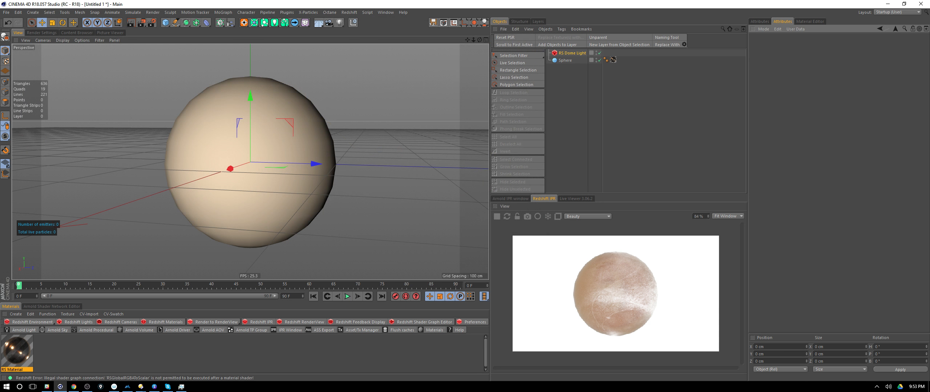
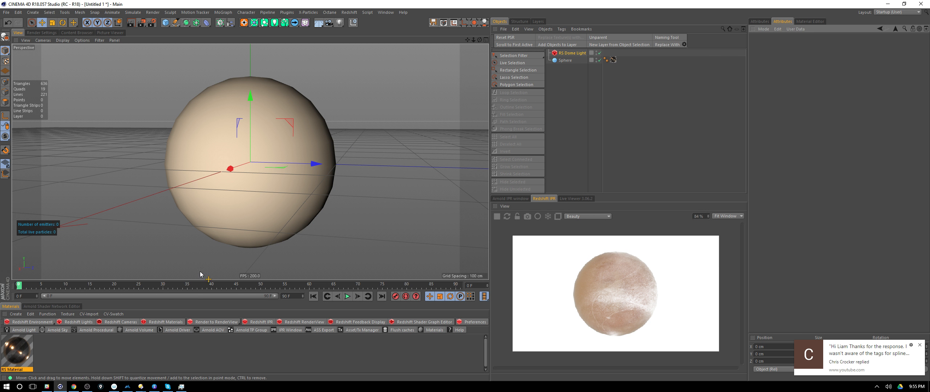
# Delete the existing RS Material from the scene's materials and clear the object selection.
pyautogui.click(17, 350)
pyautogui.press('Delete')
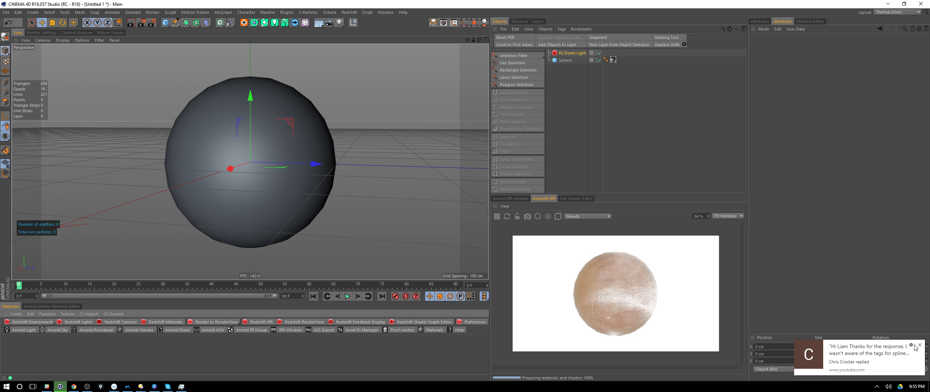
pyautogui.click(566, 77)
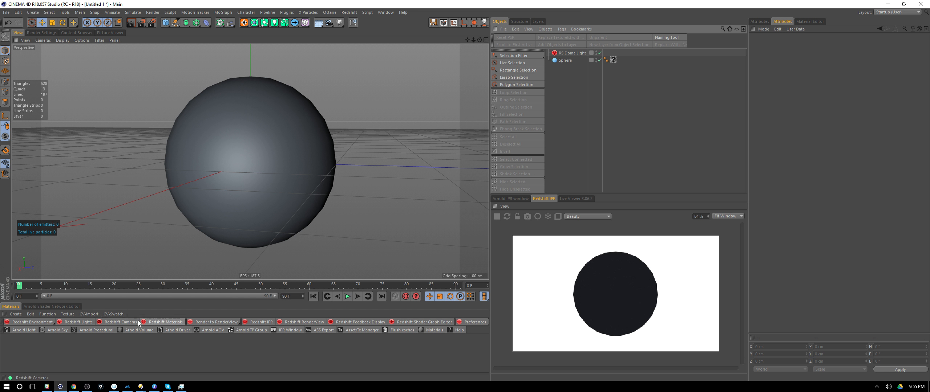
# Create a new standard Redshift Material and assign it to the sphere's existing material tag.
pyautogui.click(162, 323)
pyautogui.moveTo(187, 325)
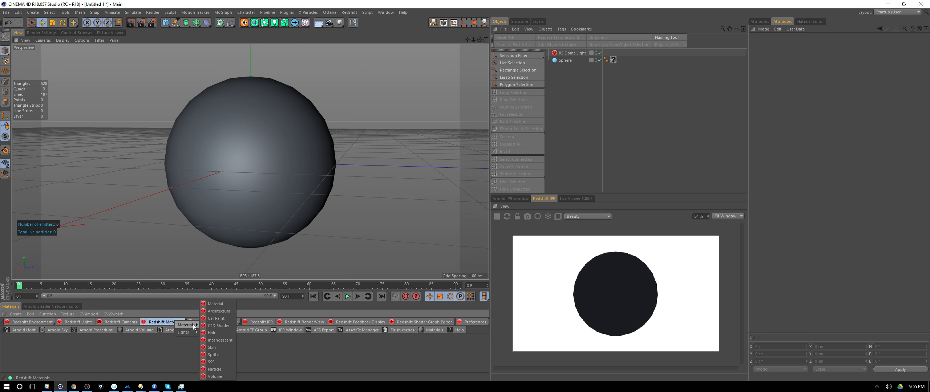
pyautogui.click(215, 304)
pyautogui.moveTo(575, 83); pyautogui.dragTo(614, 60)
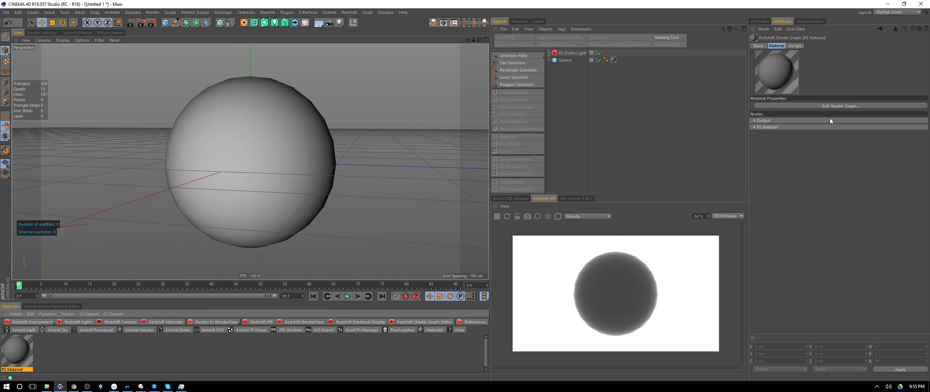
# Open the new material's shader graph, search the nodes for "TEXT", and add a Texture node.
pyautogui.click(876, 106)
pyautogui.click(79, 79)
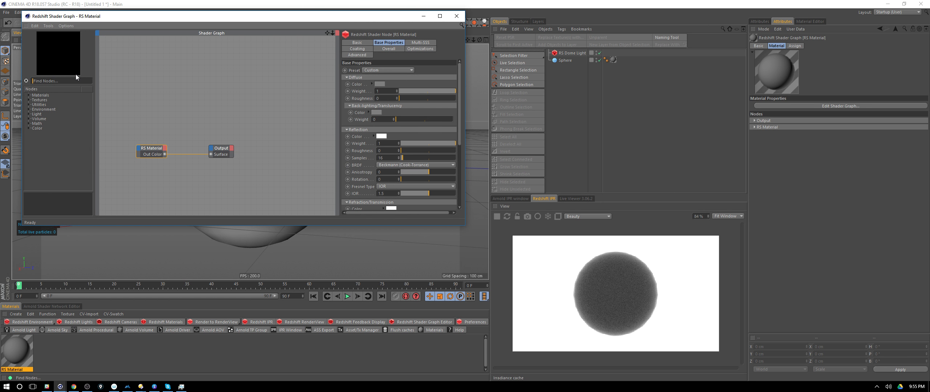
pyautogui.write('TEXT')
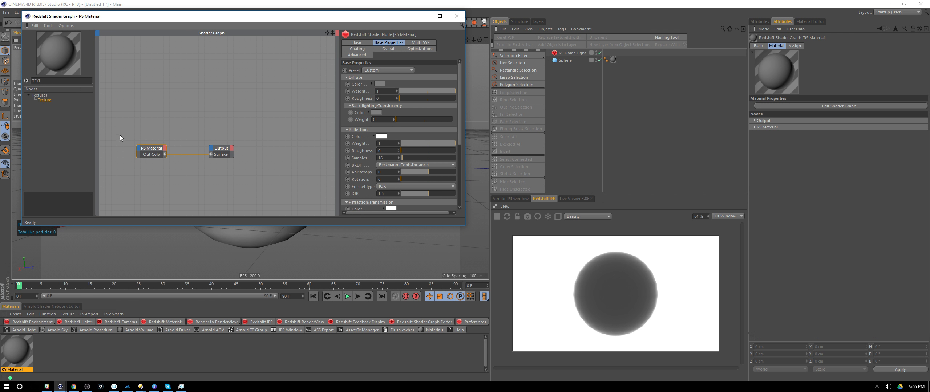
pyautogui.moveTo(53, 101); pyautogui.dragTo(130, 118)
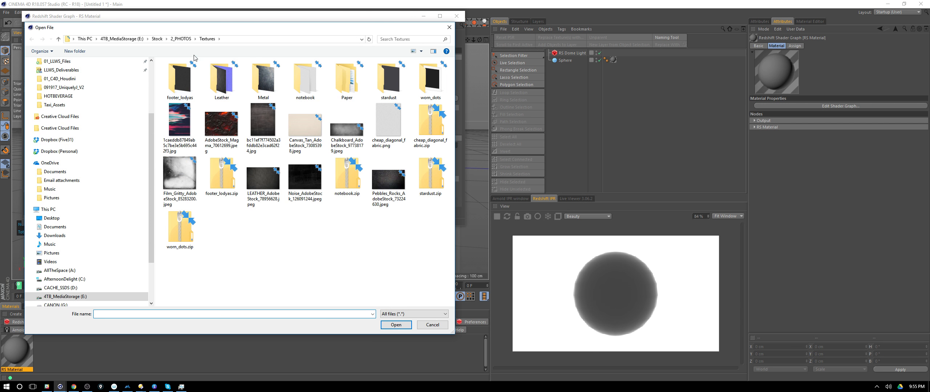
# Load a black-and-white tech pattern image from 02_3D > C4DTools > _Textures > Techit Pack into the Texture node.
pyautogui.click(162, 40)
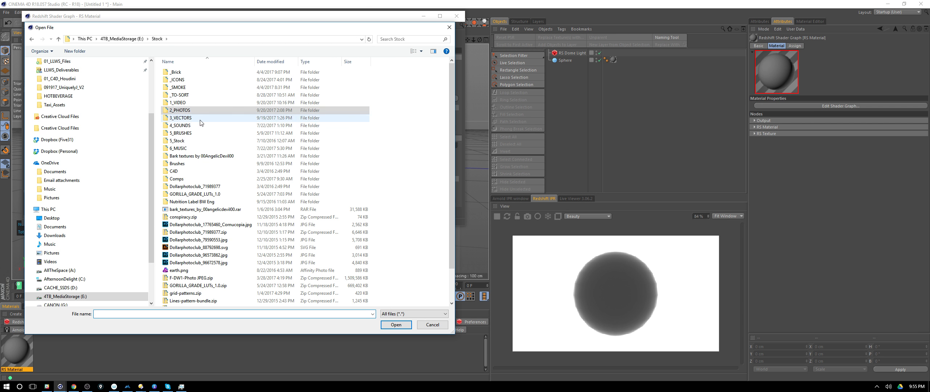
pyautogui.click(123, 38)
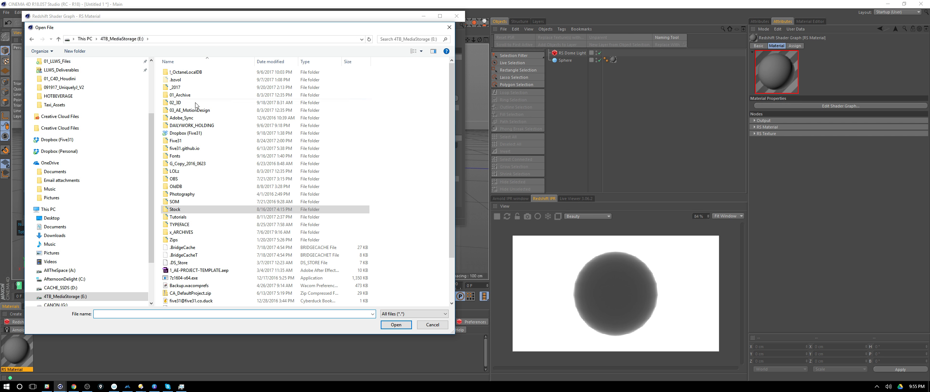
pyautogui.doubleClick(201, 103)
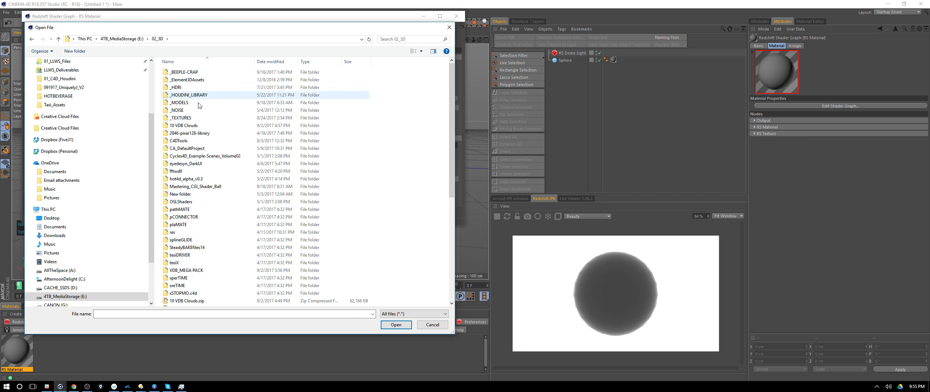
pyautogui.doubleClick(183, 118)
pyautogui.click(157, 39)
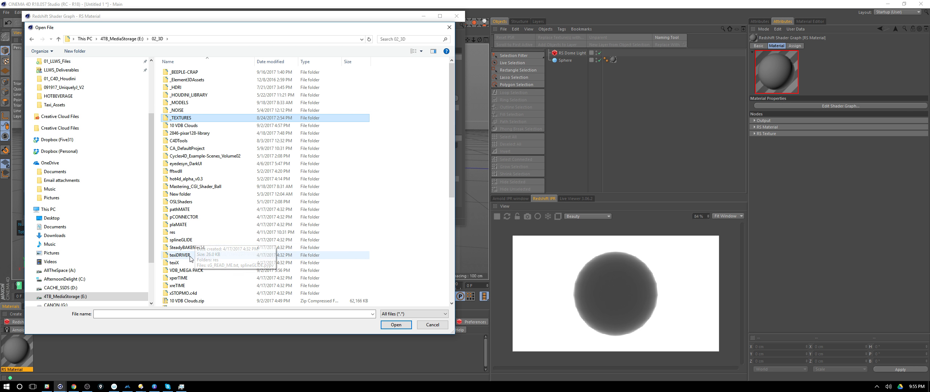
pyautogui.moveTo(453, 152)
pyautogui.mouseDown()
pyautogui.moveTo(446, 182)
pyautogui.moveTo(437, 158)
pyautogui.mouseUp()
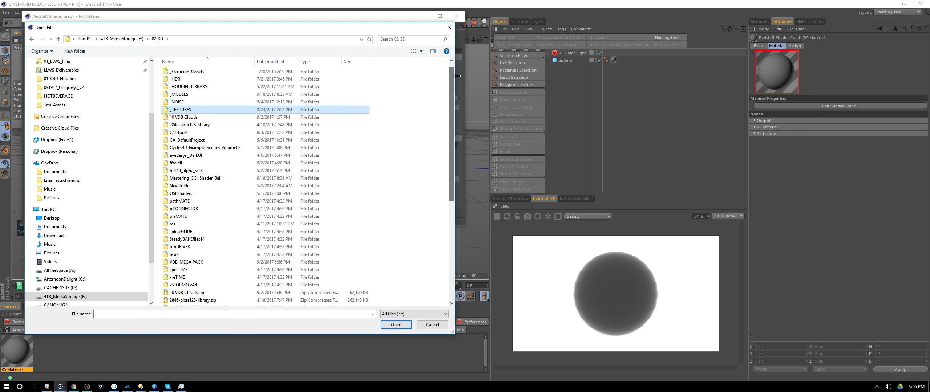
pyautogui.doubleClick(180, 133)
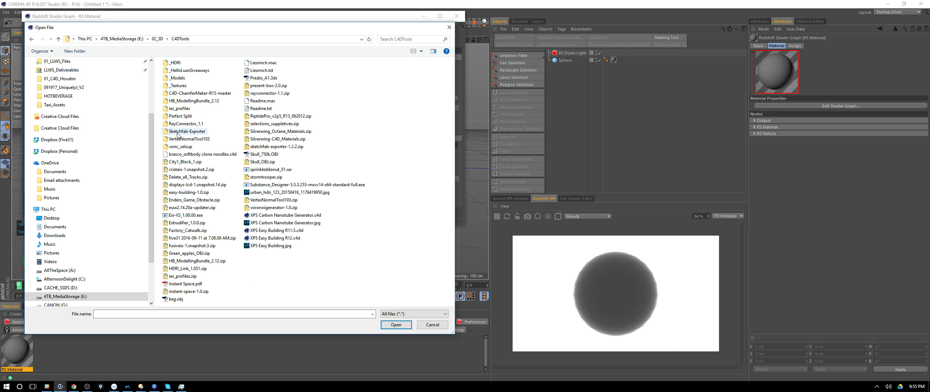
pyautogui.doubleClick(178, 86)
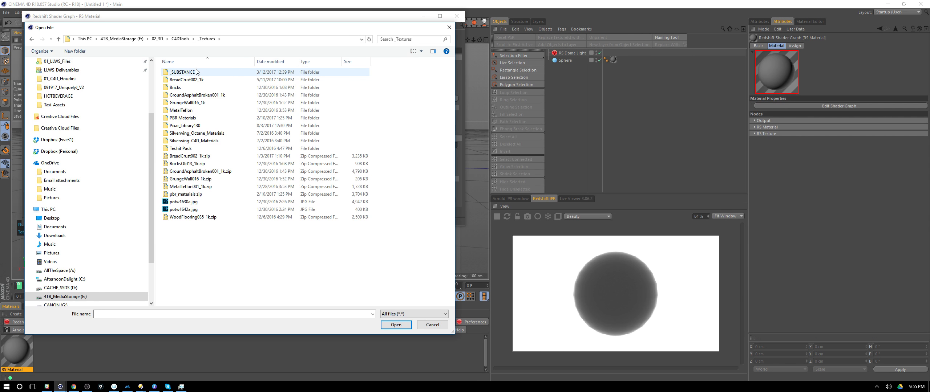
pyautogui.doubleClick(181, 148)
pyautogui.doubleClick(180, 80)
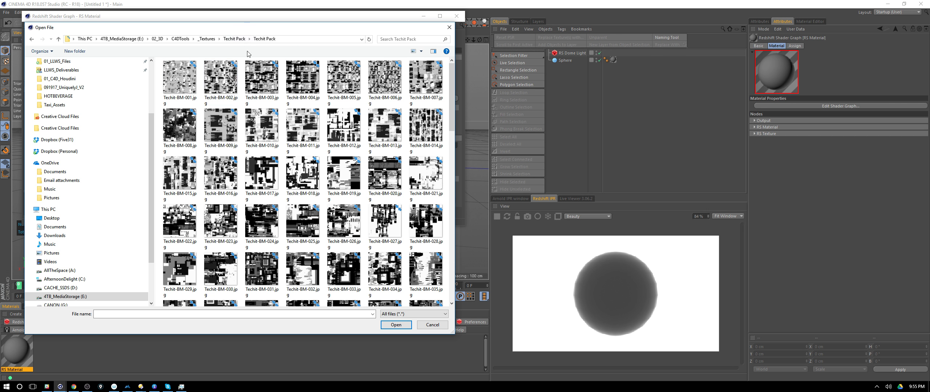
pyautogui.doubleClick(396, 170)
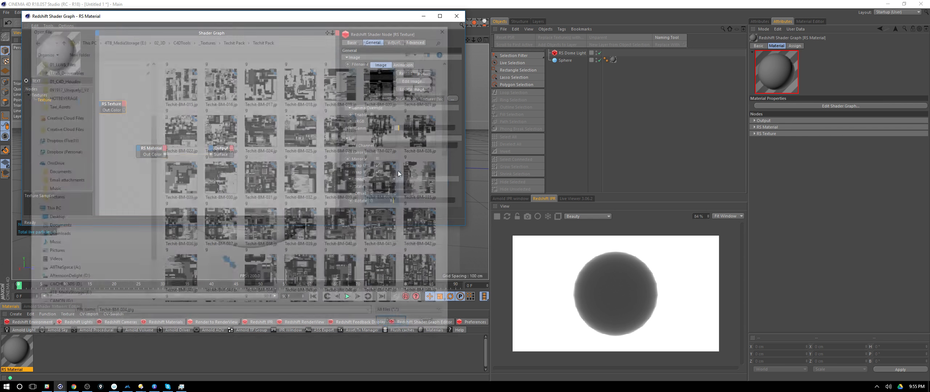
# Search the nodes for "BUMP" and add a Bump Map node between the Texture and RS Material nodes.
pyautogui.moveTo(116, 109); pyautogui.dragTo(142, 153)
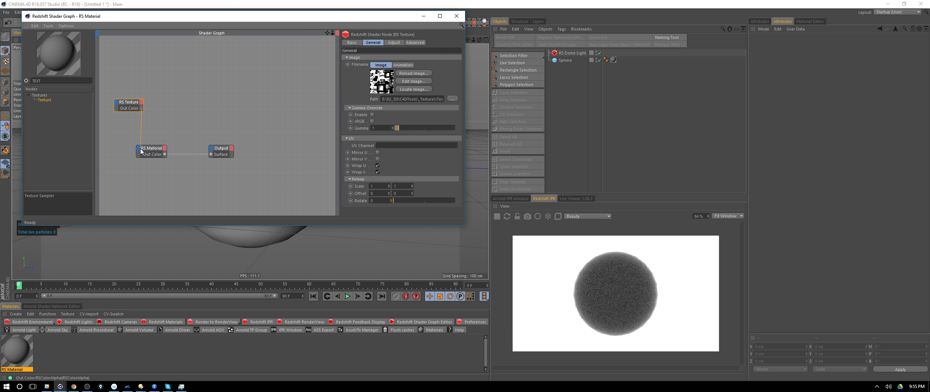
pyautogui.moveTo(152, 121); pyautogui.dragTo(152, 121)
pyautogui.click(52, 82)
pyautogui.press('BackSpace')
pyautogui.press('BackSpace')
pyautogui.press('BackSpace')
pyautogui.press('BackSpace')
pyautogui.write('BUMP')
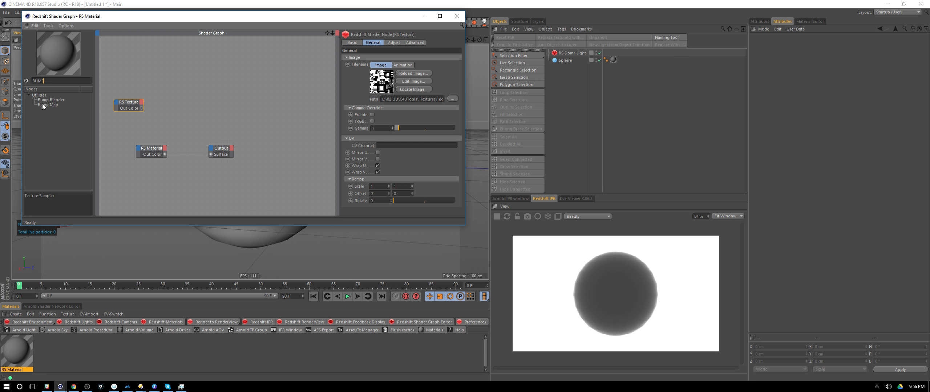
pyautogui.moveTo(155, 120); pyautogui.dragTo(101, 91)
pyautogui.click(159, 115)
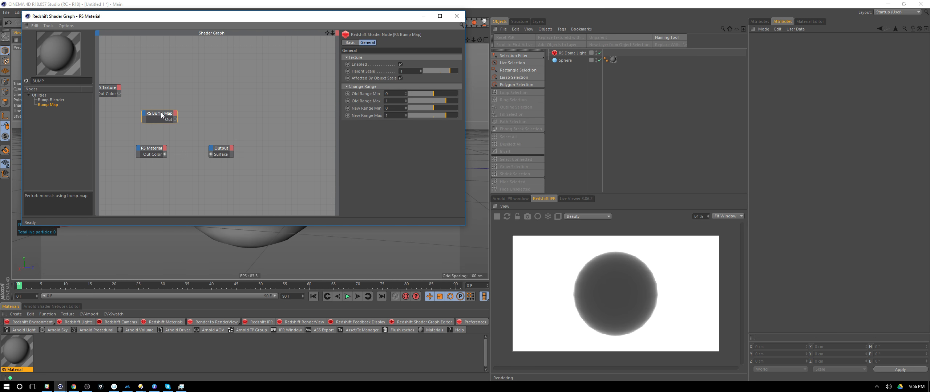
pyautogui.moveTo(159, 115); pyautogui.dragTo(165, 109)
# Connect the Texture node's Out Color to the Bump Map node's texture input.
pyautogui.moveTo(108, 88); pyautogui.dragTo(152, 109)
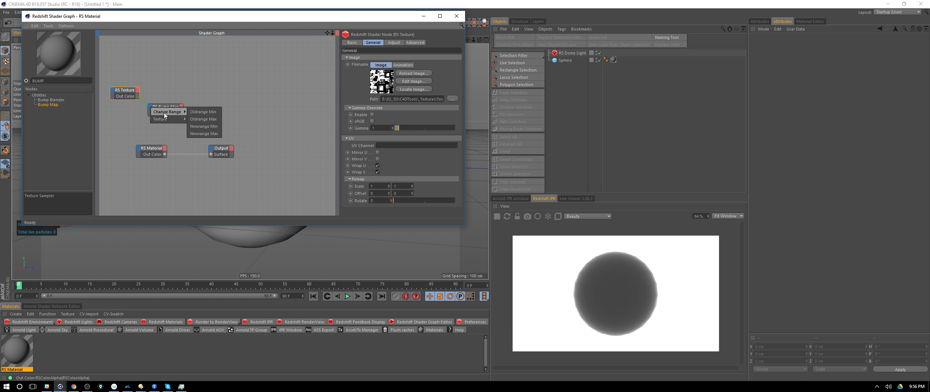
pyautogui.moveTo(169, 119)
pyautogui.click(196, 119)
# Connect the Bump Map output to the RS Material's Overall Bump Input, and space out the RS Material and Output nodes.
pyautogui.click(179, 112)
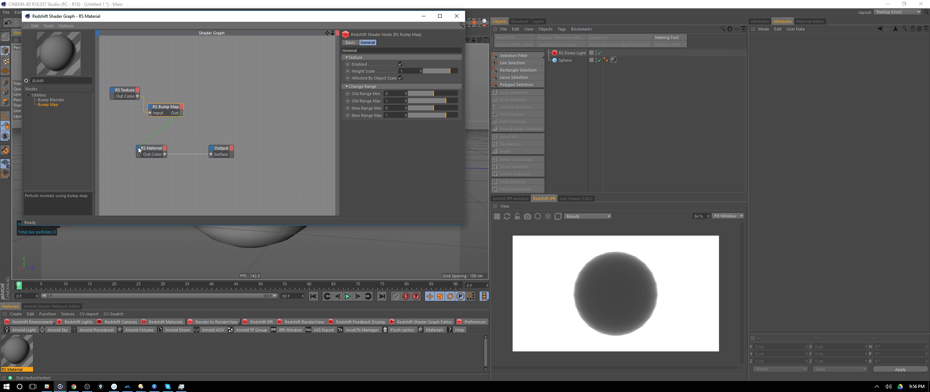
pyautogui.moveTo(140, 150); pyautogui.dragTo(144, 149)
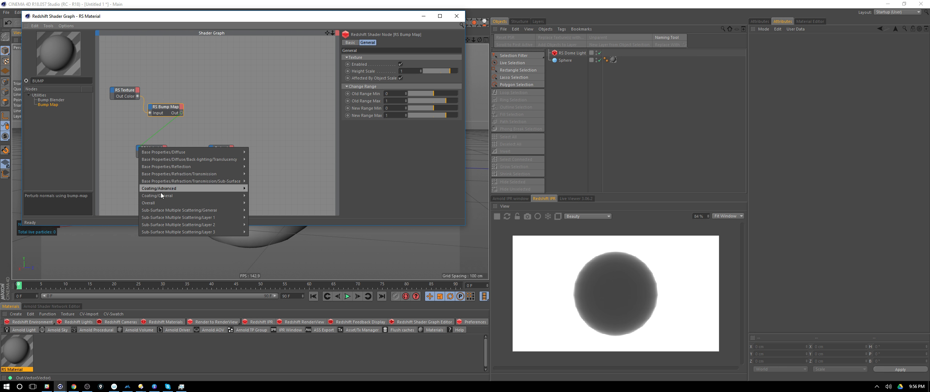
pyautogui.moveTo(183, 199)
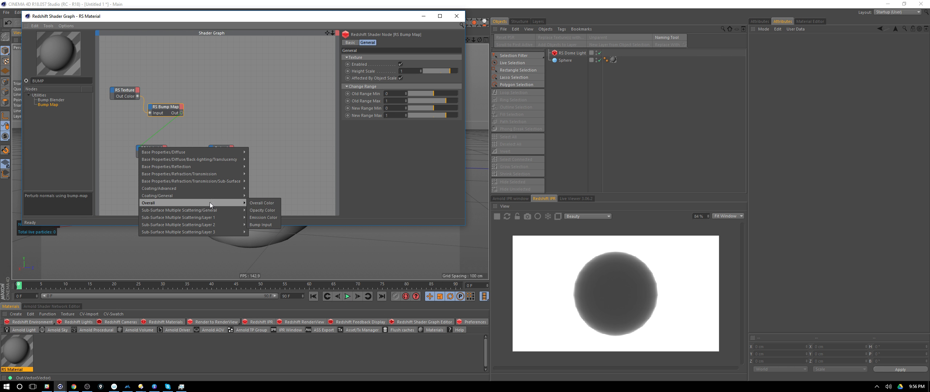
pyautogui.click(265, 225)
pyautogui.click(225, 152)
pyautogui.moveTo(226, 151); pyautogui.dragTo(252, 152)
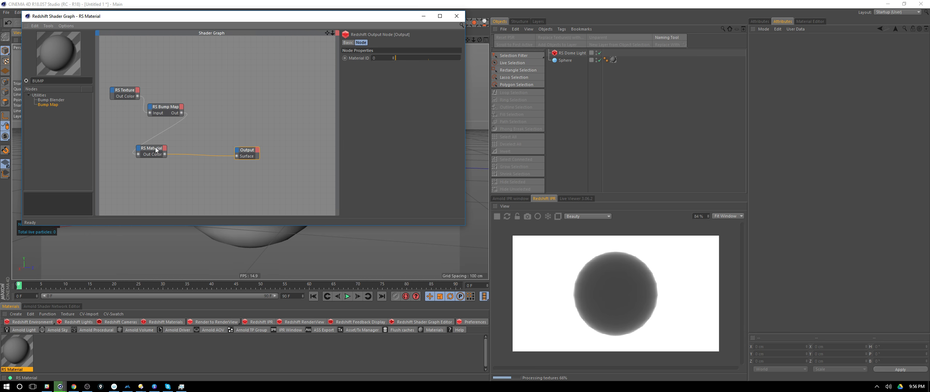
pyautogui.moveTo(155, 148); pyautogui.dragTo(192, 148)
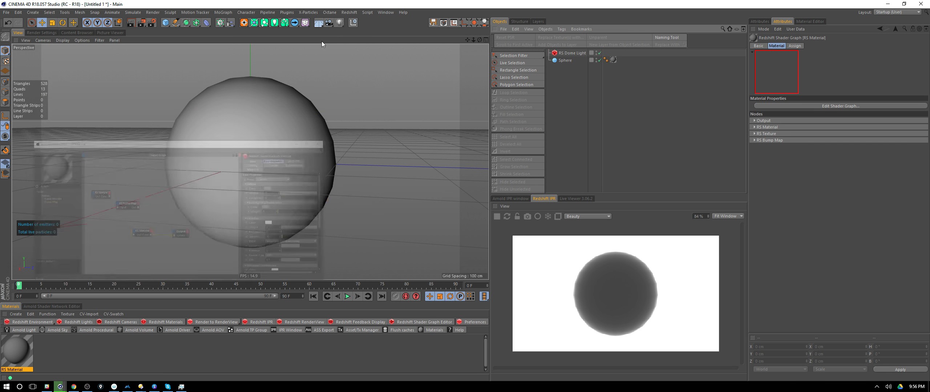
# Add an HDRI Link tag to the RS Dome Light.
pyautogui.click(565, 60)
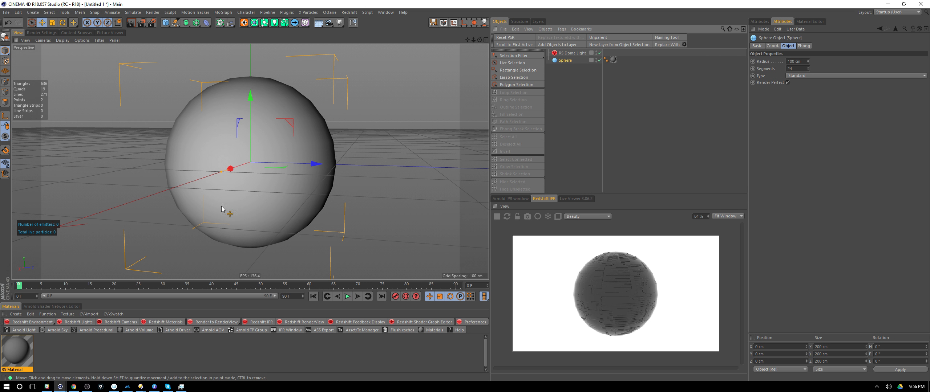
pyautogui.click(567, 53)
pyautogui.rightClick(574, 53)
pyautogui.moveTo(579, 54)
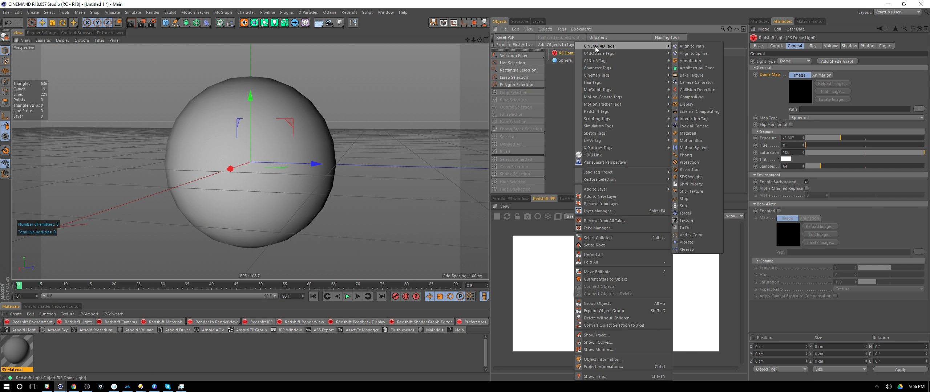
pyautogui.click(618, 155)
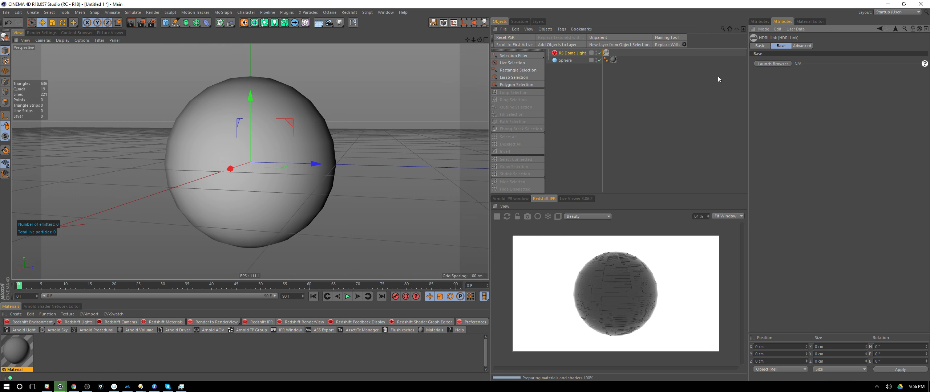
# Browse the Pro Studios Metal pack in the HDRI Browser.
pyautogui.click(782, 64)
pyautogui.click(559, 22)
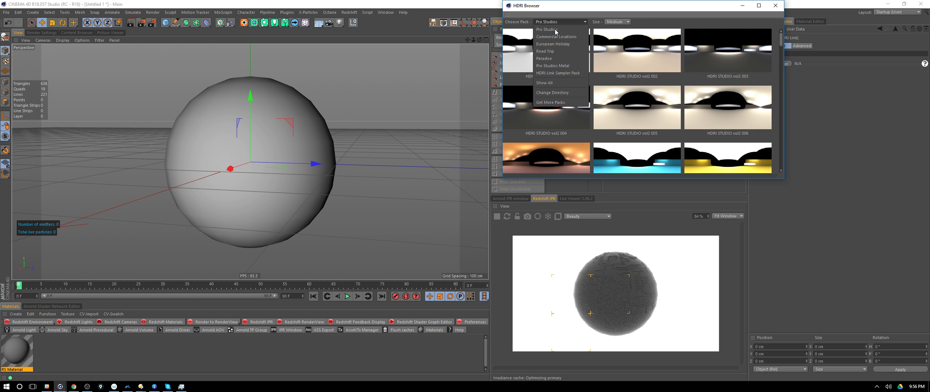
pyautogui.click(567, 65)
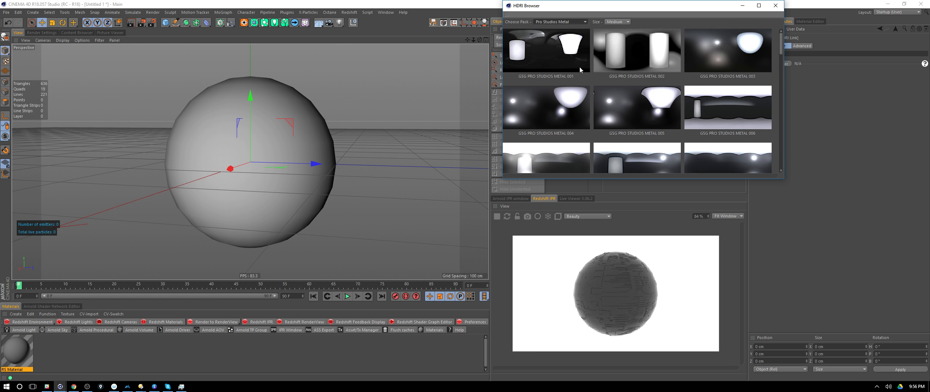
pyautogui.moveTo(781, 46); pyautogui.dragTo(781, 104)
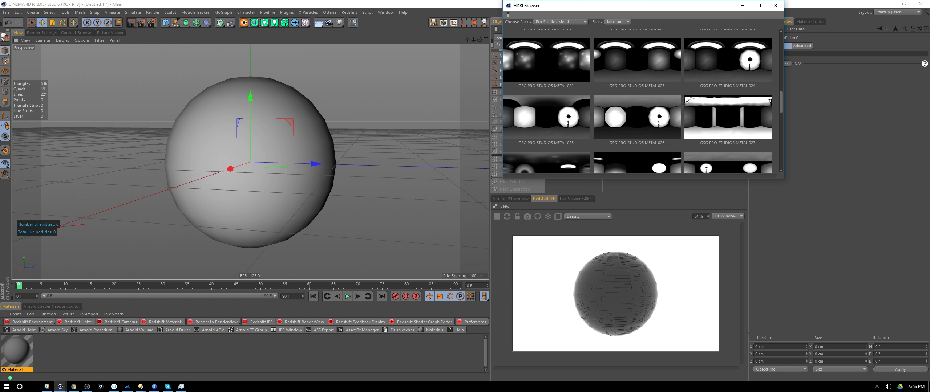
pyautogui.click(776, 6)
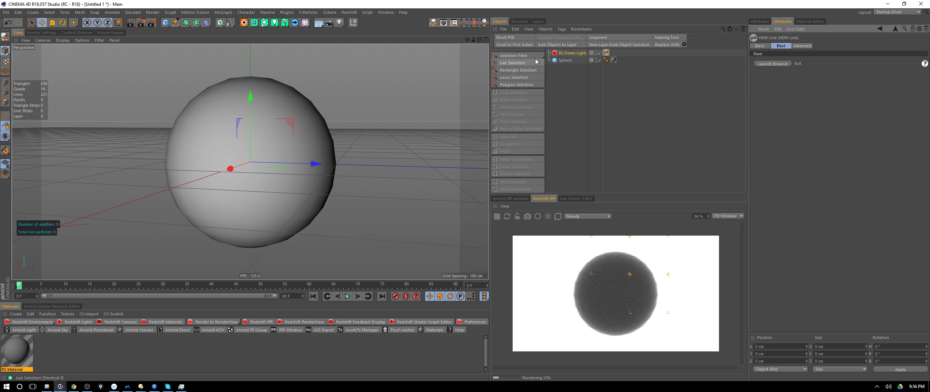
# Link the RS Dome Light's Dome Map to its HDRI Link tag with the background disabled, and set the exposure to 1.
pyautogui.click(574, 53)
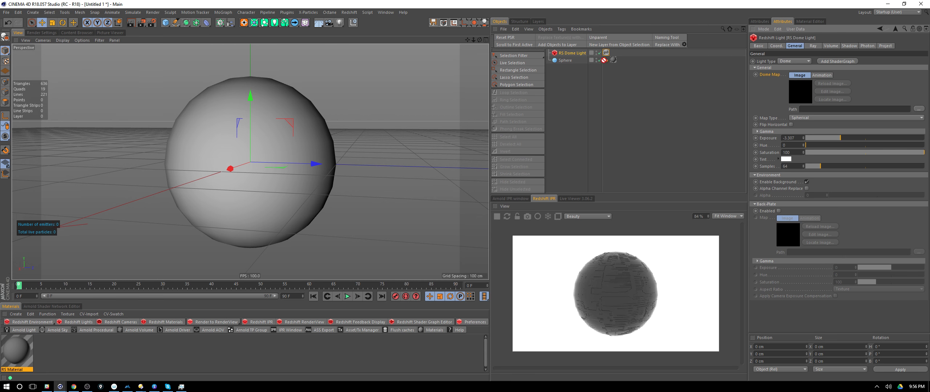
pyautogui.moveTo(607, 56); pyautogui.dragTo(606, 54)
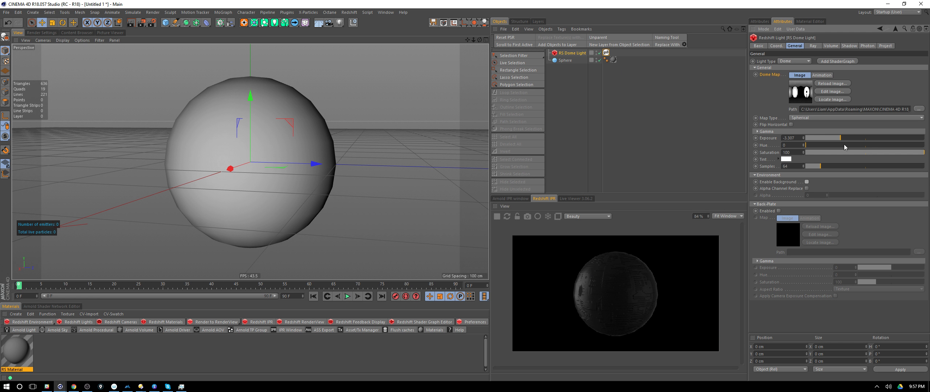
pyautogui.write('1')
pyautogui.press('Return')
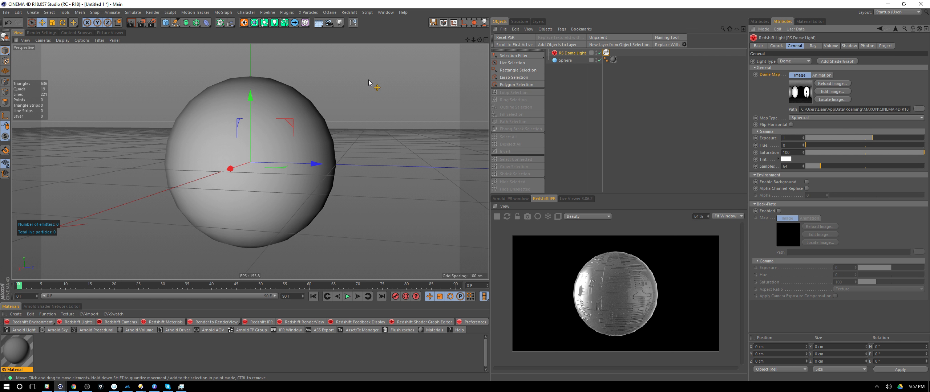
# Delete the sphere from the scene.
pyautogui.click(564, 61)
pyautogui.press('Delete')
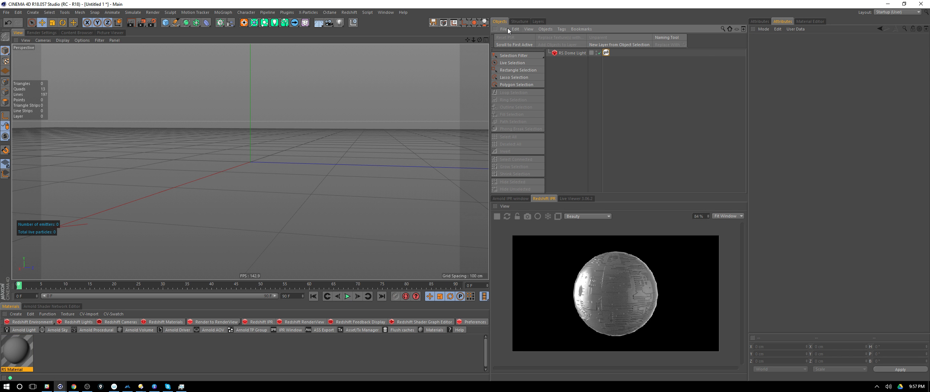
# Browse the VDB_MEGA PACK folder for smoke volumes, inspecting the VDB_Pack_SMOKE folder and its SMOKE_4 subfolder.
pyautogui.click(505, 29)
pyautogui.moveTo(511, 32)
pyautogui.click(523, 40)
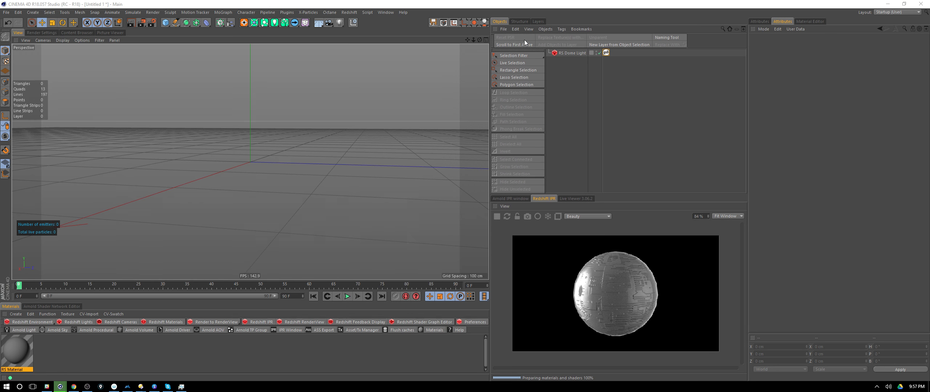
pyautogui.click(94, 26)
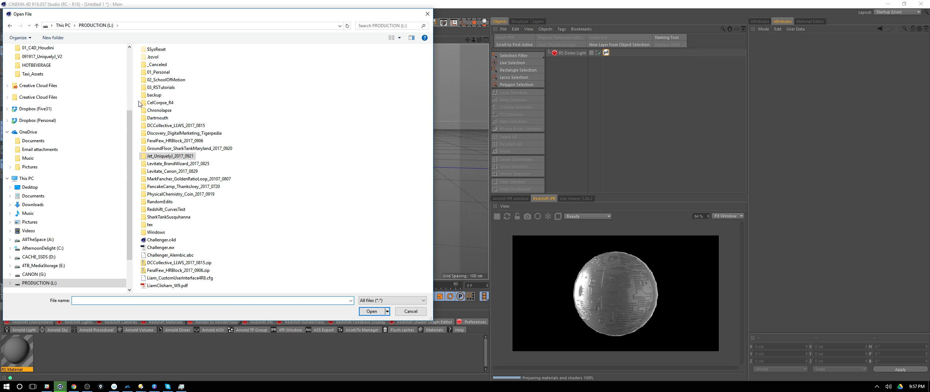
pyautogui.click(63, 25)
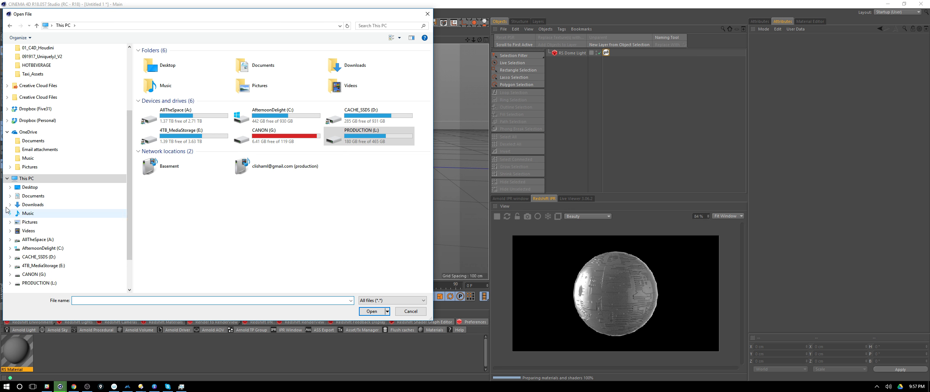
pyautogui.click(45, 266)
pyautogui.doubleClick(158, 90)
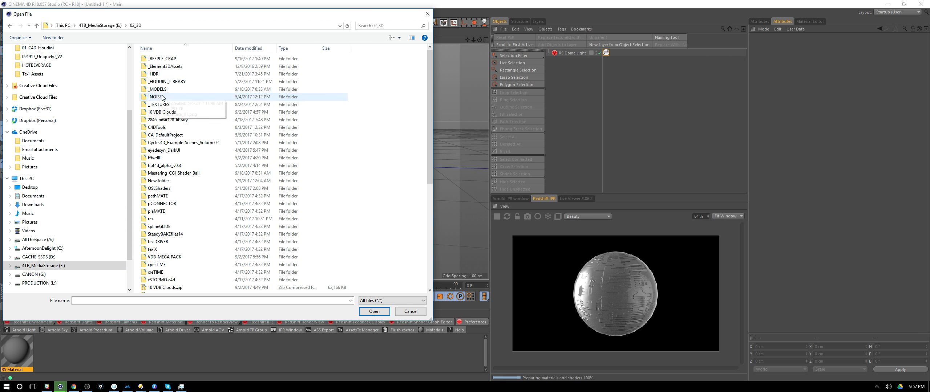
pyautogui.doubleClick(160, 257)
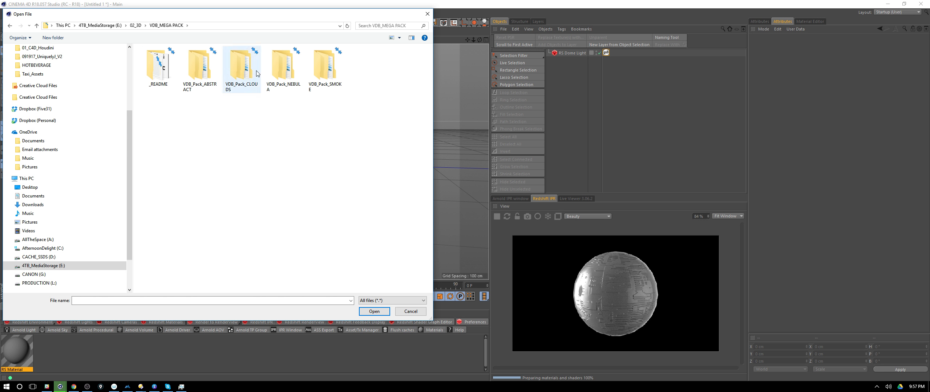
pyautogui.doubleClick(327, 68)
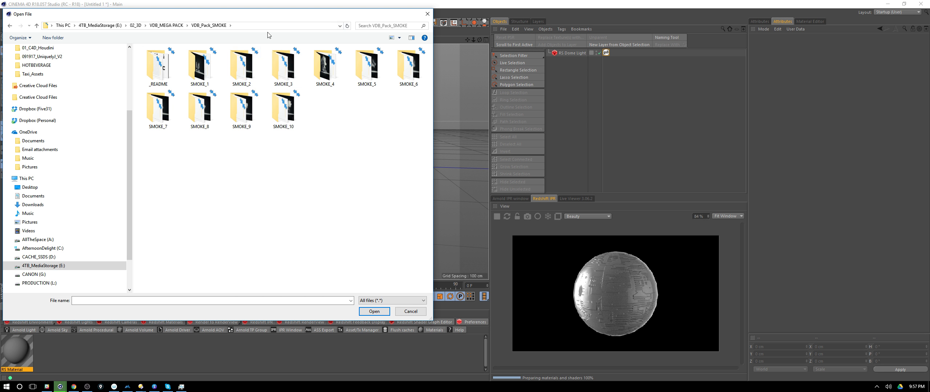
pyautogui.doubleClick(325, 68)
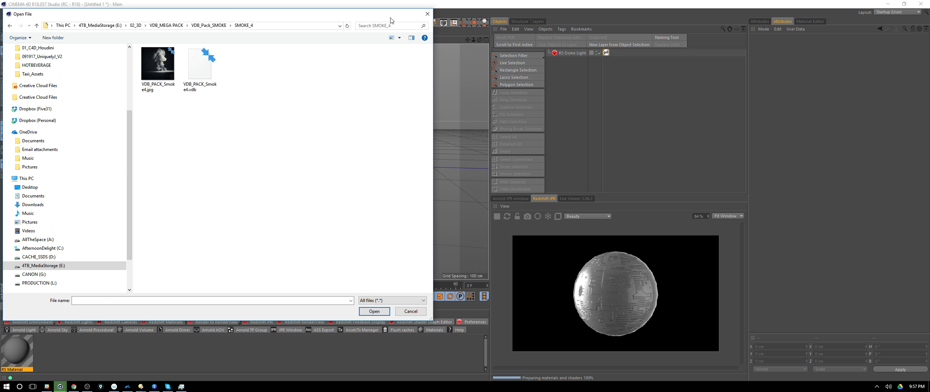
pyautogui.moveTo(346, 17); pyautogui.dragTo(440, 28)
pyautogui.click(302, 36)
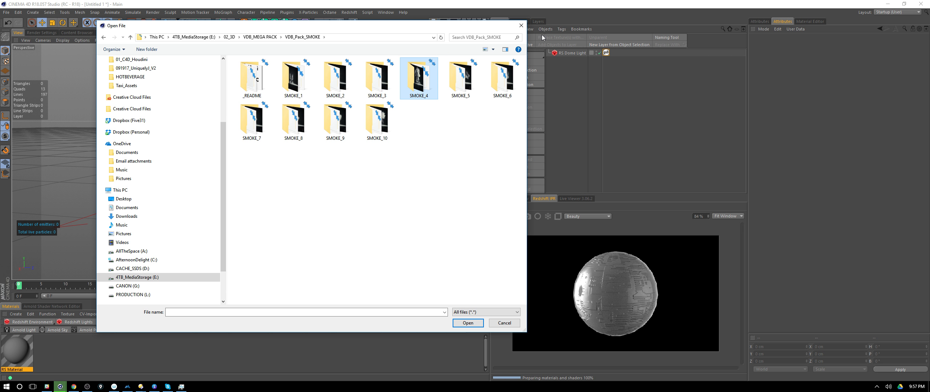
pyautogui.click(267, 37)
pyautogui.click(340, 74)
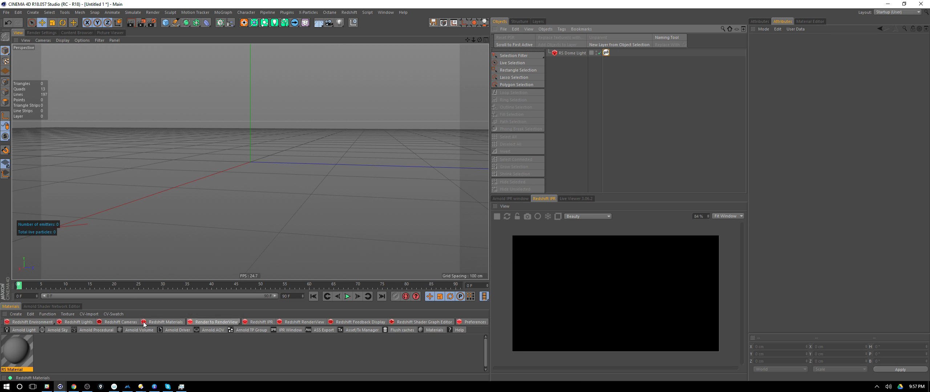
# Add a Redshift Volume object and load VDB_PACK_Smoke4.vdb from the SMOKE_4 folder as its volume file.
pyautogui.click(32, 322)
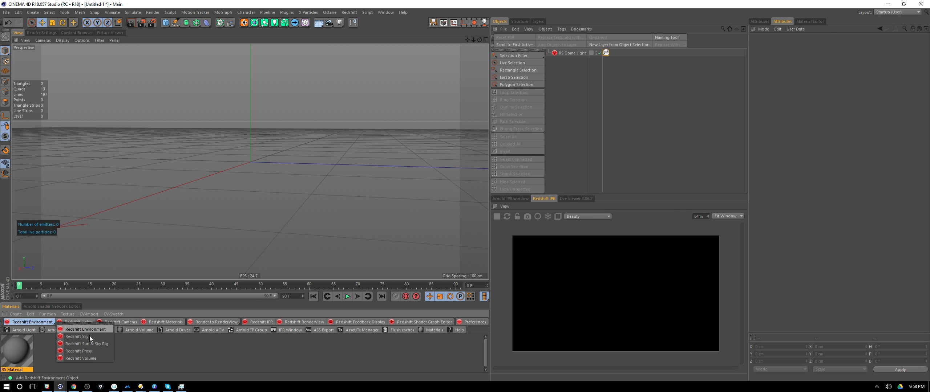
pyautogui.click(84, 359)
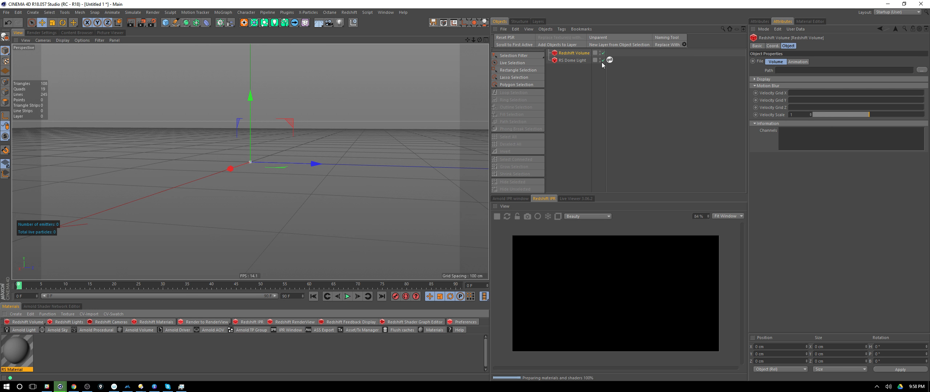
pyautogui.click(922, 70)
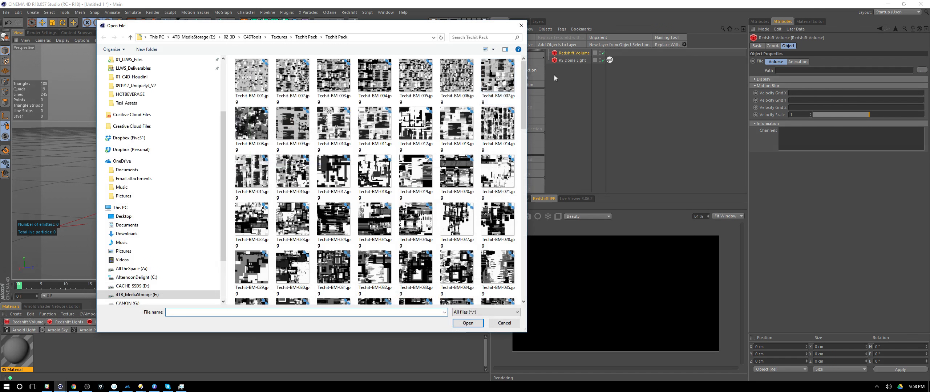
pyautogui.click(229, 37)
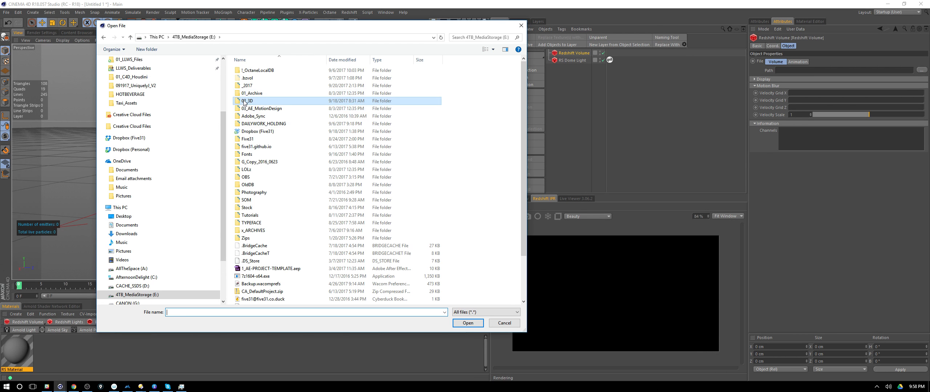
pyautogui.doubleClick(256, 269)
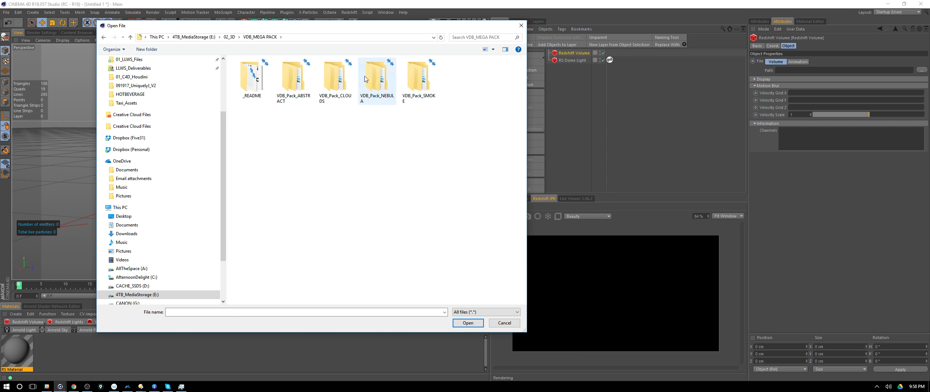
pyautogui.click(420, 85)
pyautogui.doubleClick(419, 85)
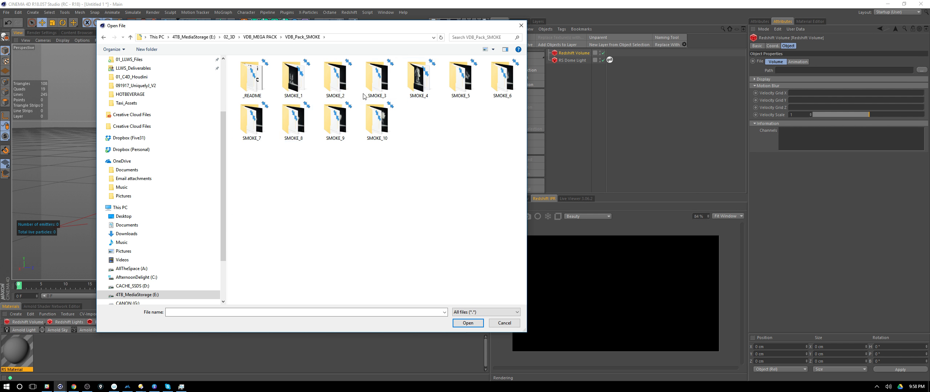
pyautogui.doubleClick(427, 83)
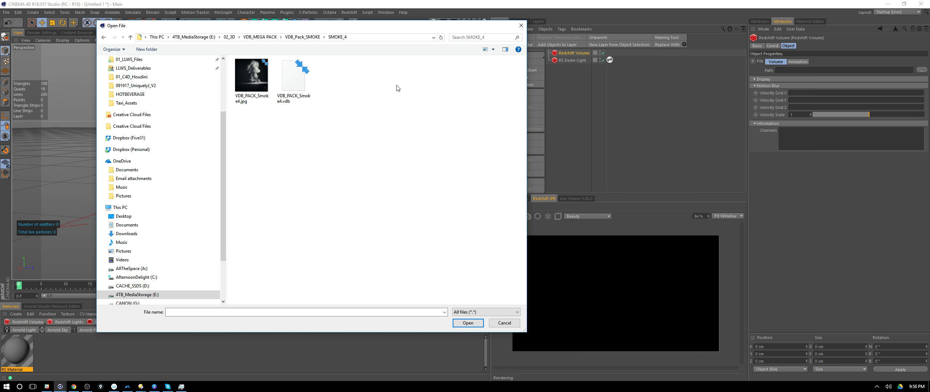
pyautogui.click(295, 84)
pyautogui.doubleClick(295, 85)
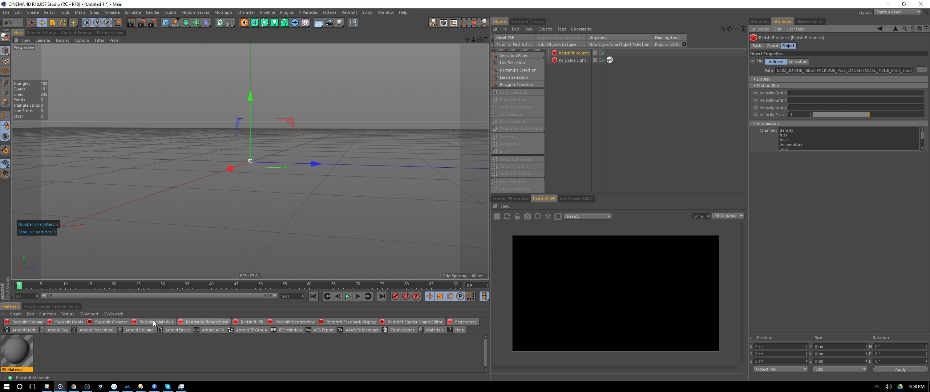
# Create an RS Volume material and assign it to the Redshift Volume object.
pyautogui.click(165, 322)
pyautogui.moveTo(183, 325)
pyautogui.click(205, 376)
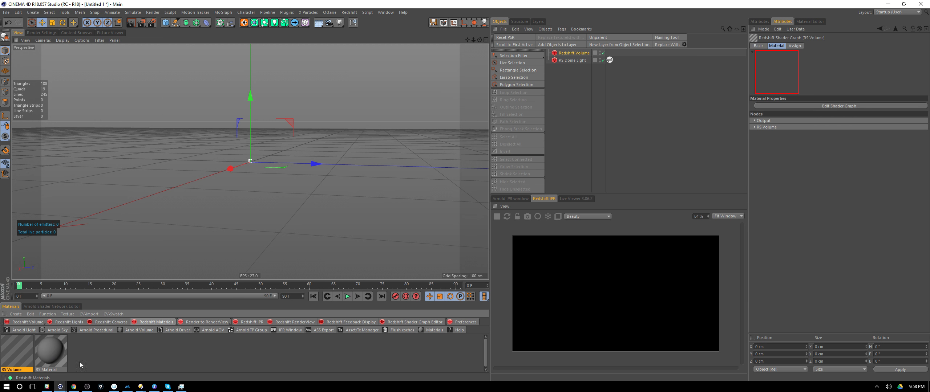
pyautogui.moveTo(583, 64); pyautogui.dragTo(583, 61)
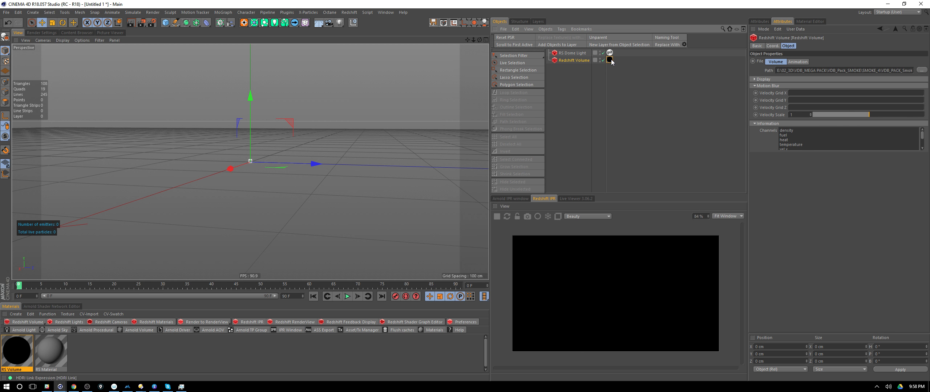
# Set the RS Volume material's scatter channel to density.
pyautogui.doubleClick(17, 352)
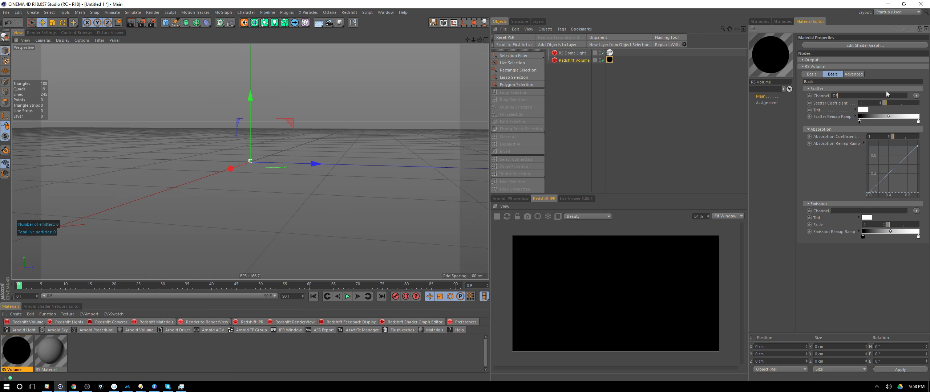
pyautogui.press('BackSpace')
pyautogui.press('BackSpace')
pyautogui.write('density')
pyautogui.press('Return')
# Set the RS Dome Light's volume contribution scale to 1.
pyautogui.click(581, 52)
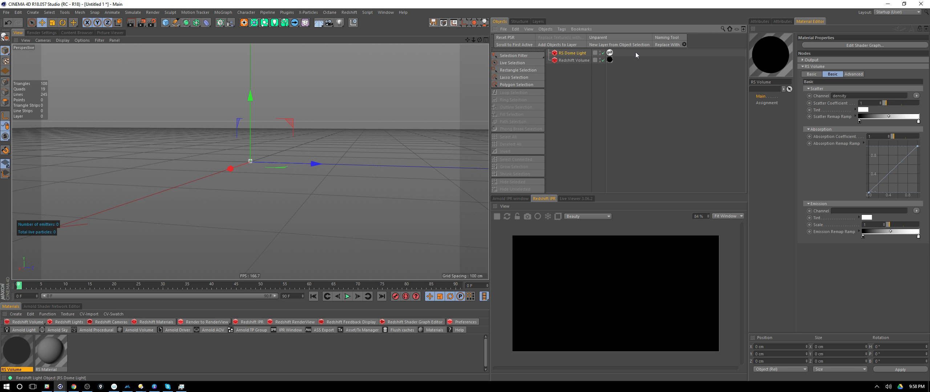
pyautogui.click(778, 22)
pyautogui.click(830, 46)
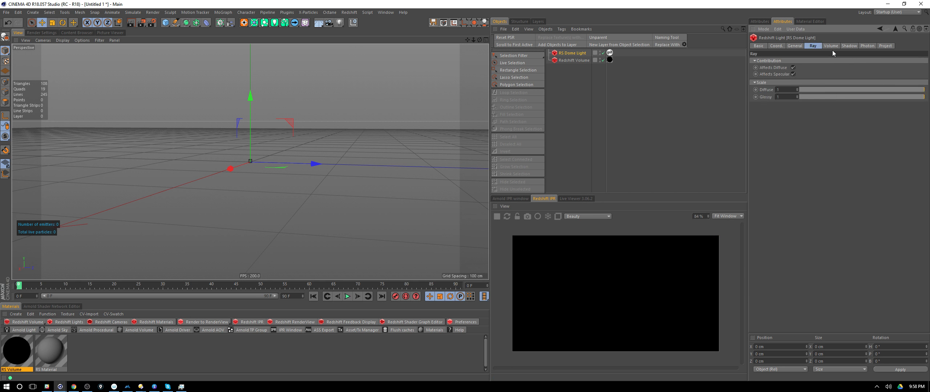
pyautogui.write('3')
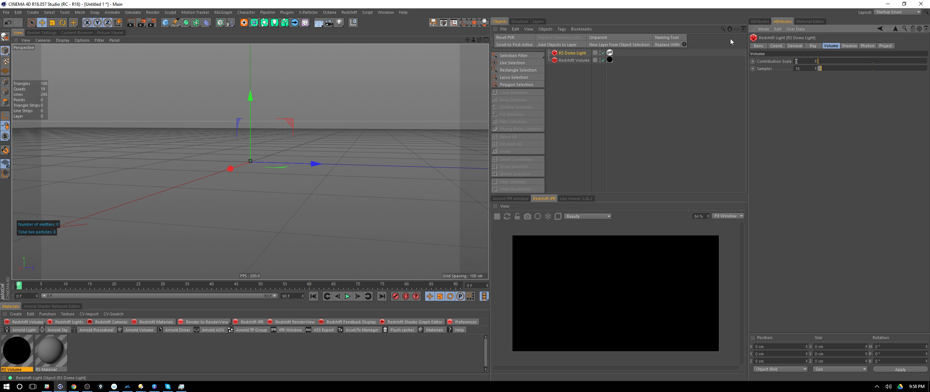
pyautogui.write('1')
pyautogui.press('Return')
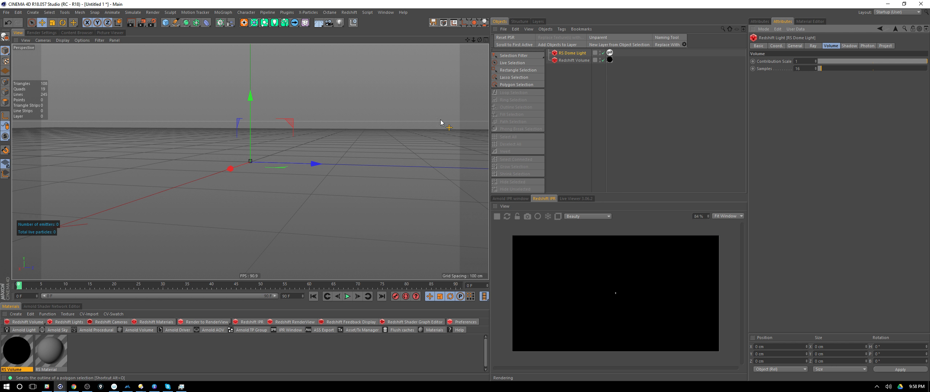
pyautogui.keyDown('alt'); pyautogui.moveTo(253, 162); pyautogui.dragTo(419, 115, button='right'); pyautogui.keyUp('alt')
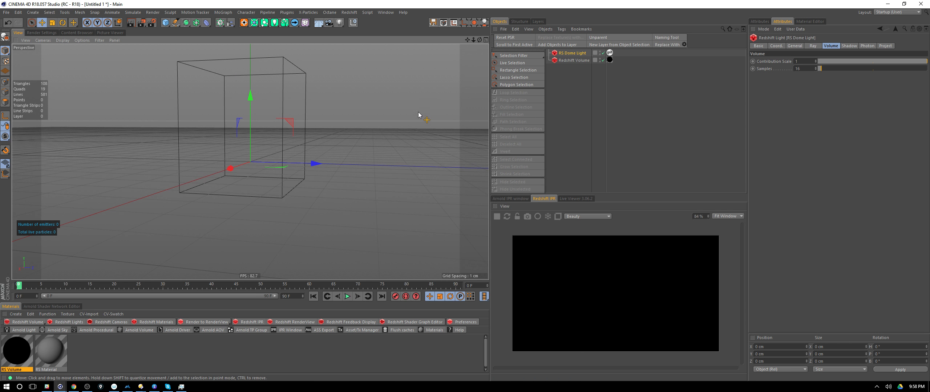
pyautogui.middleClick(324, 137)
pyautogui.middleClick(178, 104)
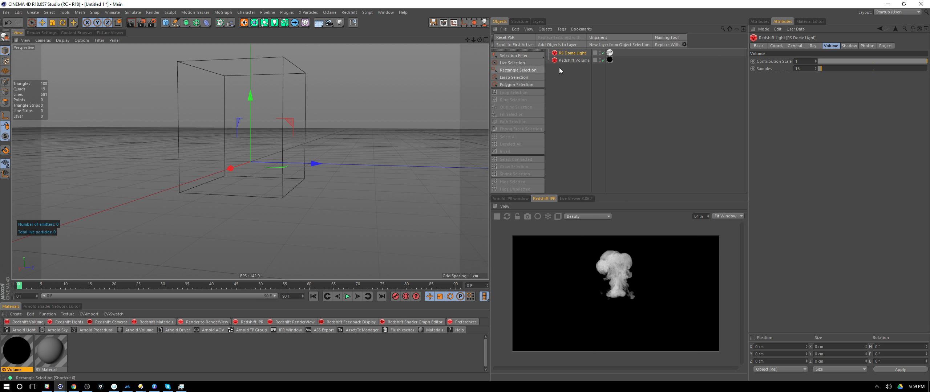
pyautogui.keyDown('ctrl'); pyautogui.moveTo(572, 54); pyautogui.dragTo(574, 60); pyautogui.keyUp('ctrl')
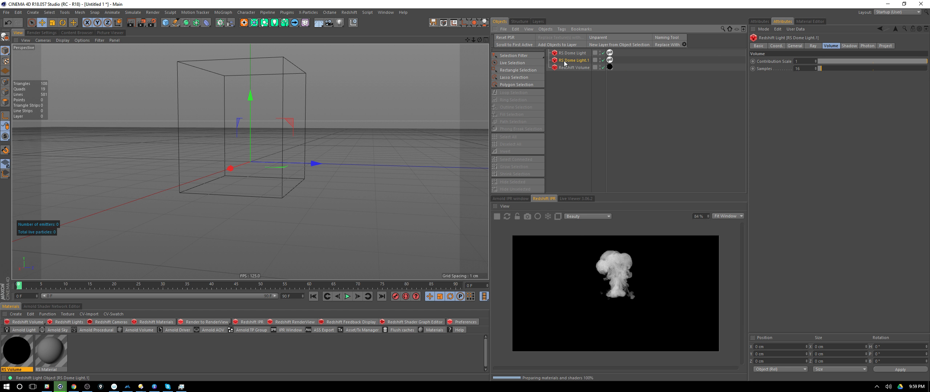
pyautogui.moveTo(318, 164); pyautogui.dragTo(365, 167)
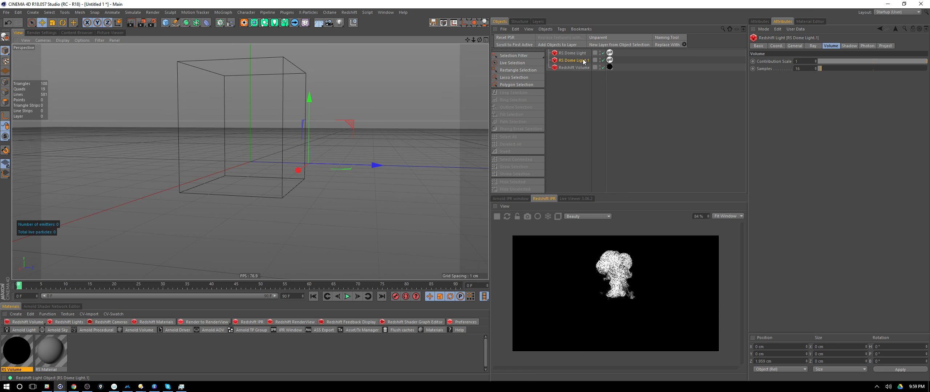
pyautogui.press('Delete')
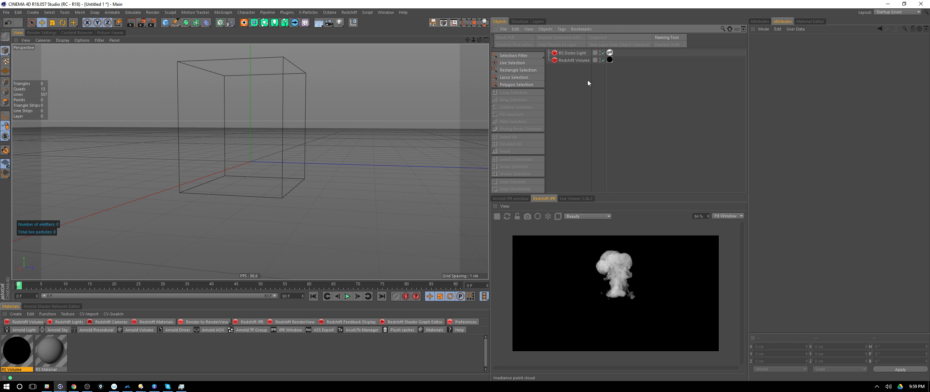
# Duplicate the Redshift Volume three times, placing the copies along Z at about 1.6, 3.3 and 4.2 cm.
pyautogui.keyDown('ctrl'); pyautogui.moveTo(575, 61); pyautogui.dragTo(572, 66); pyautogui.keyUp('ctrl')
pyautogui.moveTo(305, 170); pyautogui.dragTo(360, 165)
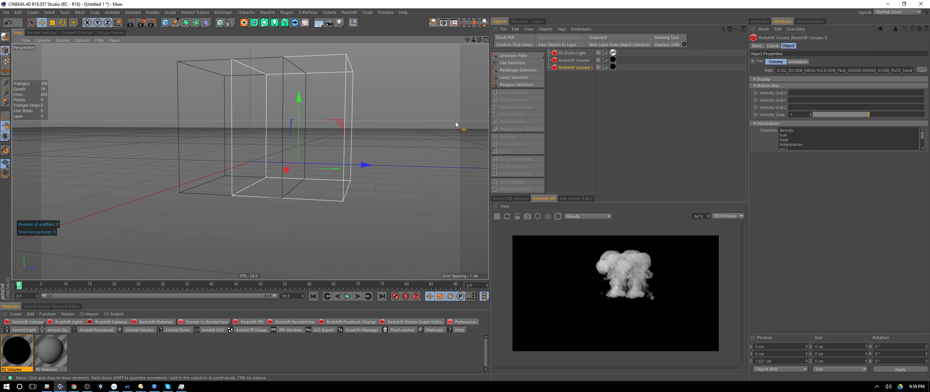
pyautogui.keyDown('ctrl'); pyautogui.moveTo(576, 67); pyautogui.dragTo(574, 73); pyautogui.keyUp('ctrl')
pyautogui.moveTo(364, 166); pyautogui.dragTo(421, 168)
pyautogui.keyDown('ctrl'); pyautogui.moveTo(585, 76); pyautogui.dragTo(581, 84); pyautogui.keyUp('ctrl')
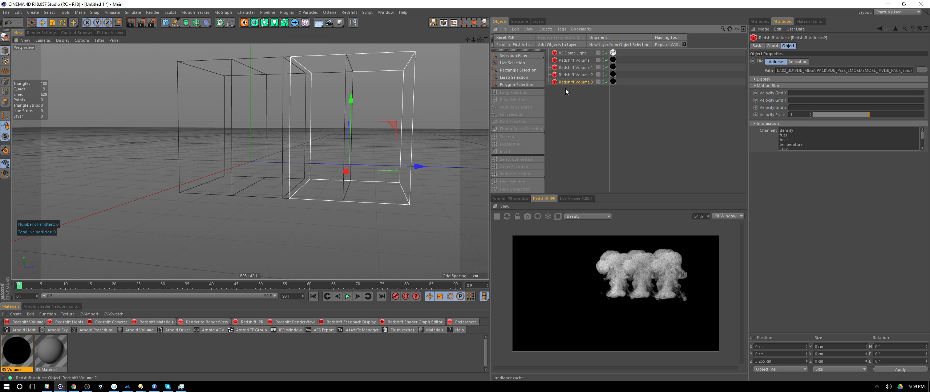
pyautogui.moveTo(412, 167); pyautogui.dragTo(459, 170)
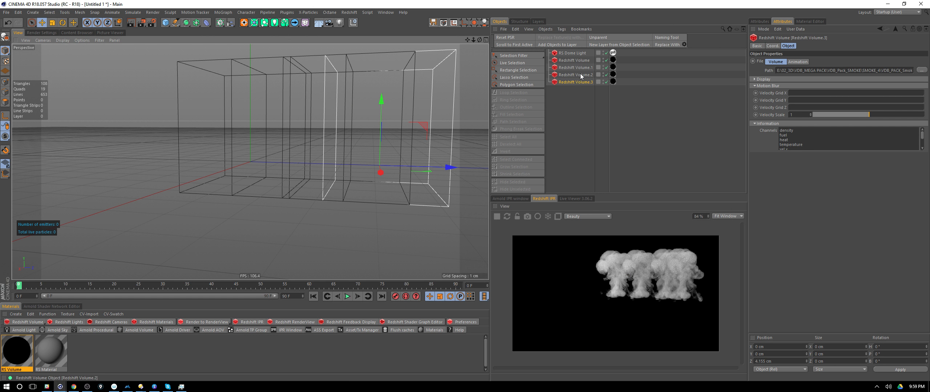
# Duplicate all four Redshift Volumes together and move the copies along negative Z to extend the row of smoke.
pyautogui.click(577, 60)
pyautogui.keyDown('shift'); pyautogui.click(575, 81); pyautogui.keyUp('shift')
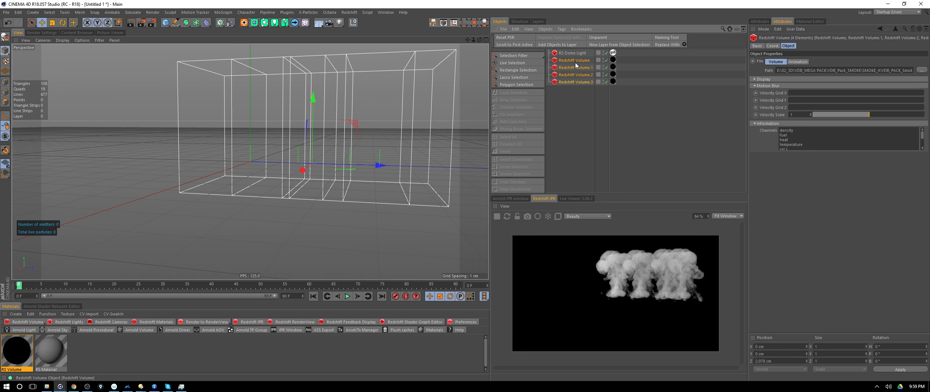
pyautogui.hotkey('ctrl', 'c')
pyautogui.hotkey('ctrl', 'v')
pyautogui.moveTo(378, 166); pyautogui.dragTo(140, 167)
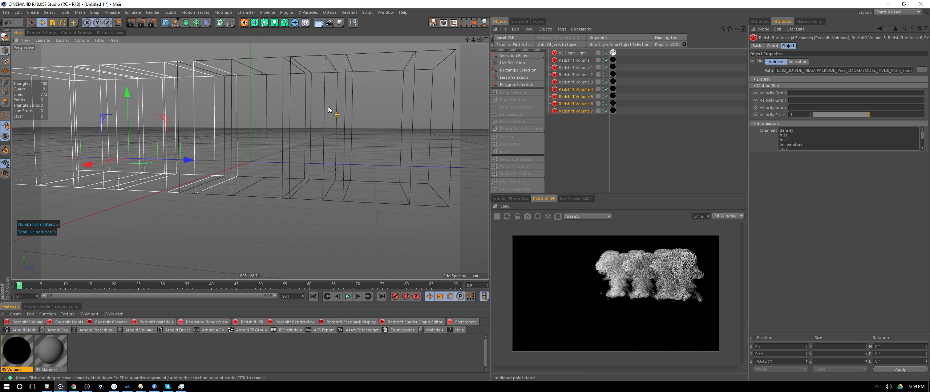
pyautogui.moveTo(187, 160); pyautogui.dragTo(250, 155)
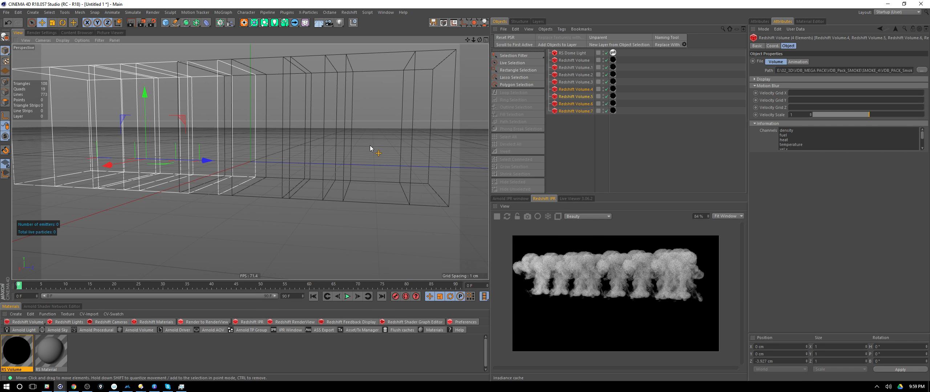
# Delete the seven duplicated Redshift Volumes, keeping only the original volume.
pyautogui.keyDown('alt'); pyautogui.moveTo(400, 156); pyautogui.dragTo(339, 145); pyautogui.keyUp('alt')
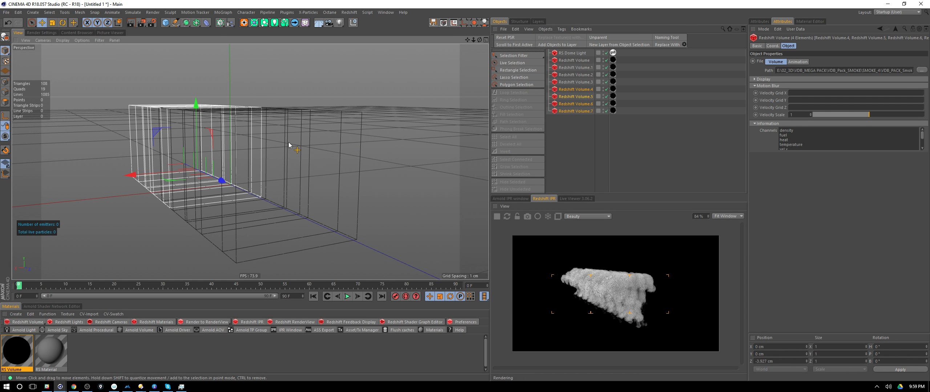
pyautogui.keyDown('alt'); pyautogui.moveTo(233, 170); pyautogui.dragTo(293, 156); pyautogui.keyUp('alt')
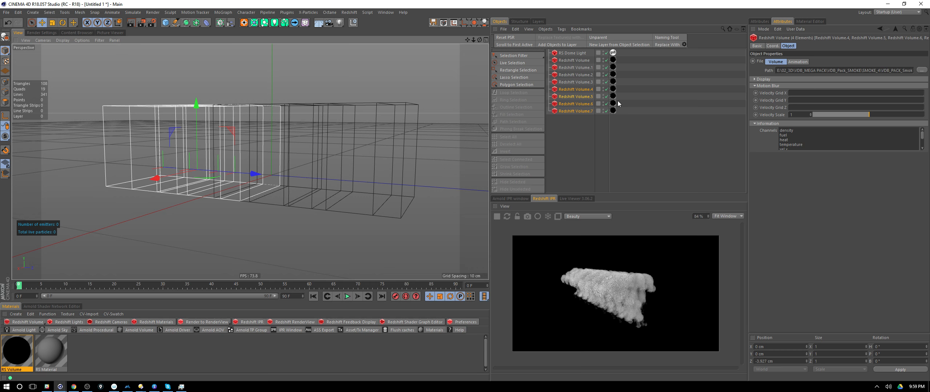
pyautogui.click(577, 60)
pyautogui.click(581, 68)
pyautogui.keyDown('shift'); pyautogui.click(574, 111); pyautogui.keyUp('shift')
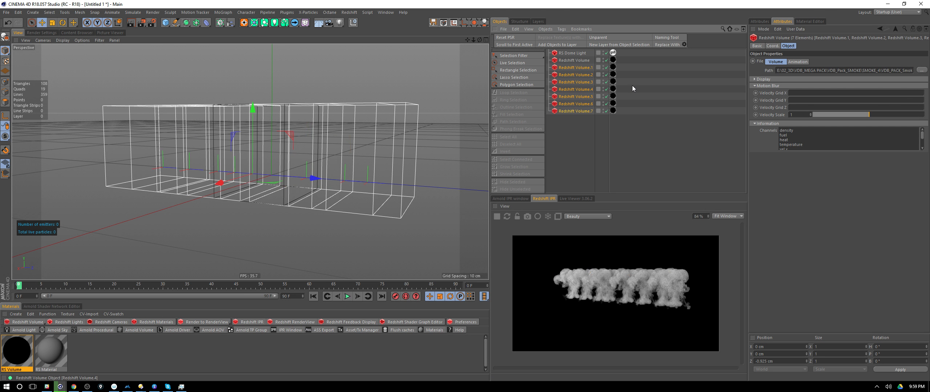
pyautogui.press('Delete')
# Add a MoGraph Cloner and make the Redshift Volume its child.
pyautogui.click(568, 61)
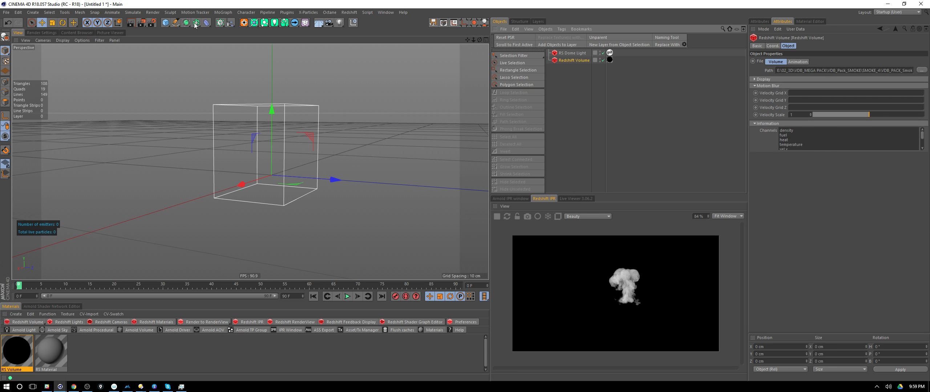
pyautogui.click(219, 21)
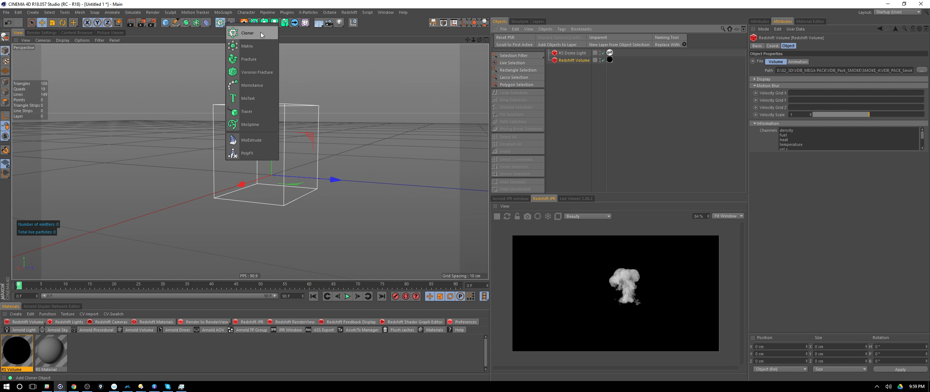
pyautogui.click(247, 32)
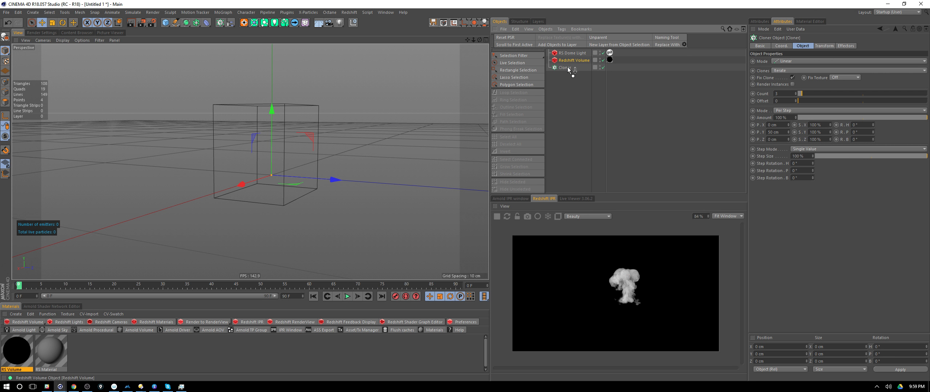
pyautogui.moveTo(568, 67); pyautogui.dragTo(569, 68)
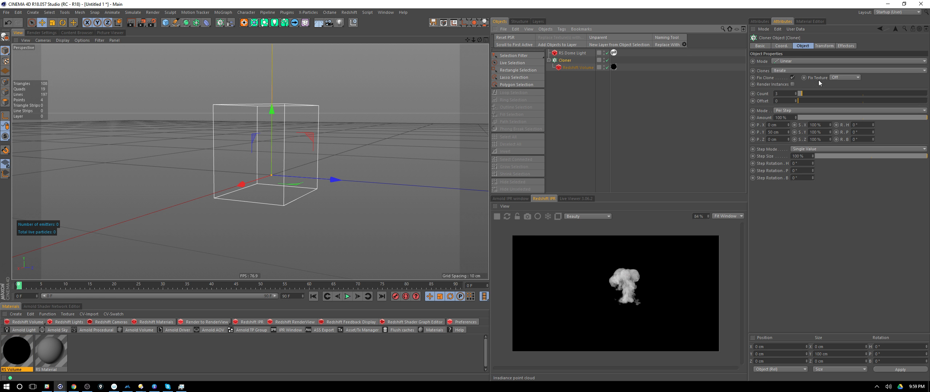
# Set the Cloner to Radial mode and orient its ring of smoke volumes on the XZ plane.
pyautogui.click(801, 61)
pyautogui.click(788, 84)
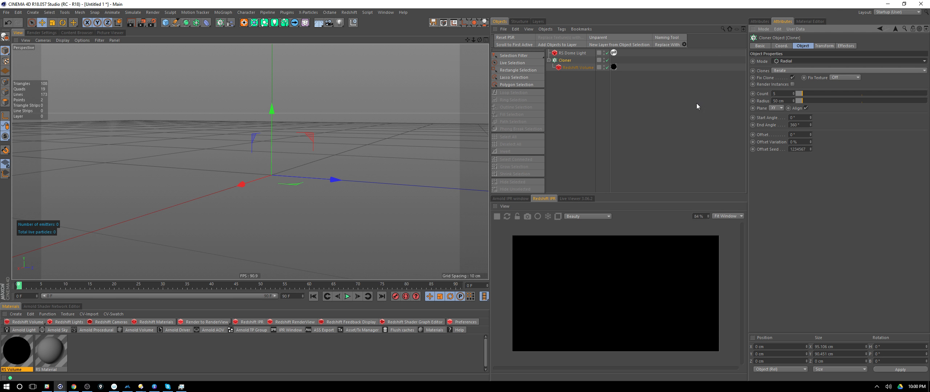
pyautogui.scroll(-5, 254, 171)
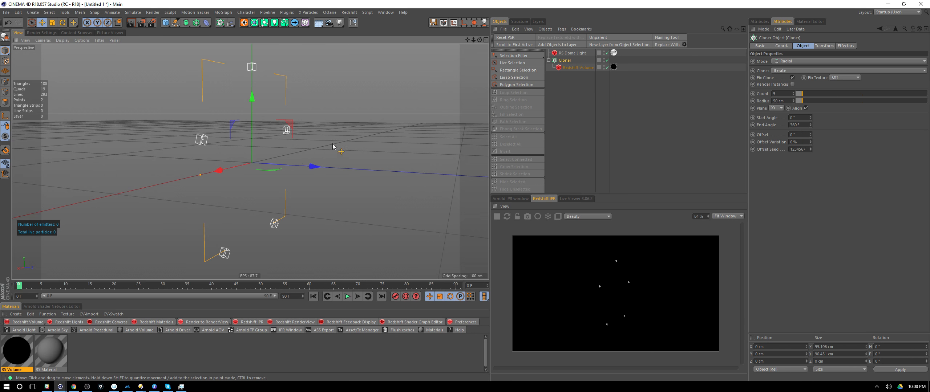
pyautogui.click(780, 109)
pyautogui.click(775, 125)
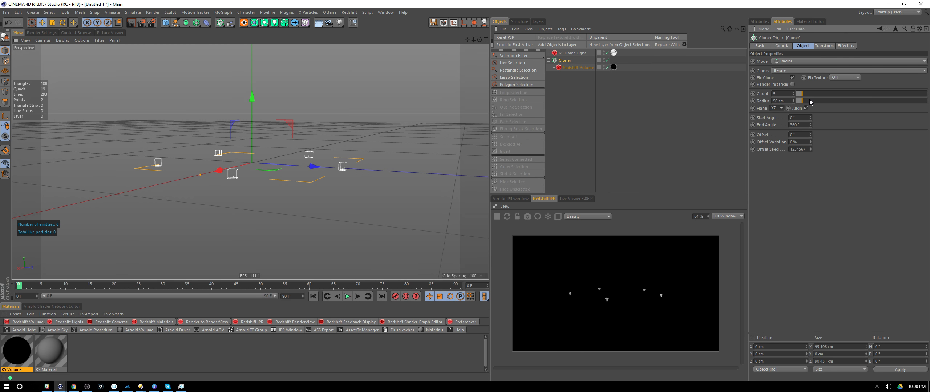
# Raise the radial Cloner's count to about 98 and inspect the smoke ring up close.
pyautogui.moveTo(807, 94); pyautogui.dragTo(925, 93)
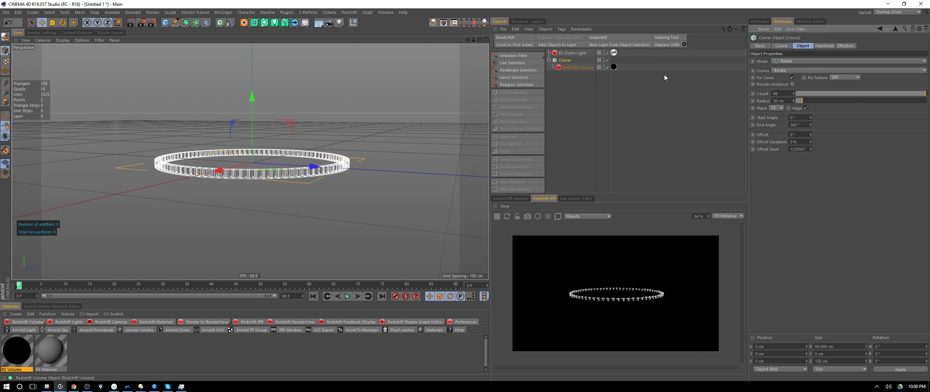
pyautogui.scroll(5, 264, 148)
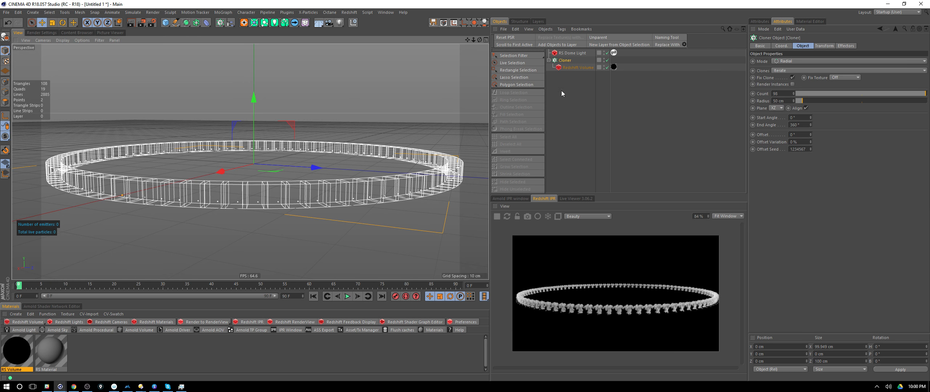
pyautogui.scroll(5, 273, 215)
pyautogui.keyDown('alt'); pyautogui.moveTo(273, 215); pyautogui.dragTo(283, 165); pyautogui.keyUp('alt')
pyautogui.scroll(-5, 284, 166)
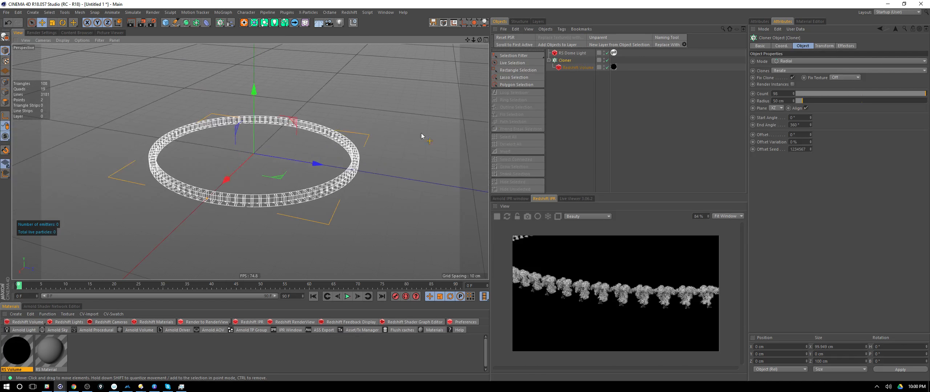
# Nest the radial Cloner inside a second Cloner and set the outer one to Honeycomb Array mode.
pyautogui.keyDown('alt'); pyautogui.click(221, 23); pyautogui.keyUp('alt')
pyautogui.keyDown('alt'); pyautogui.moveTo(215, 73); pyautogui.dragTo(239, 130); pyautogui.keyUp('alt')
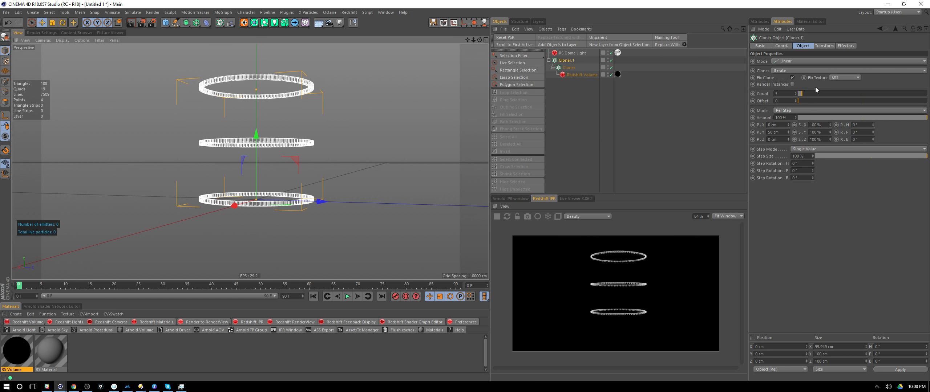
pyautogui.click(825, 61)
pyautogui.click(778, 99)
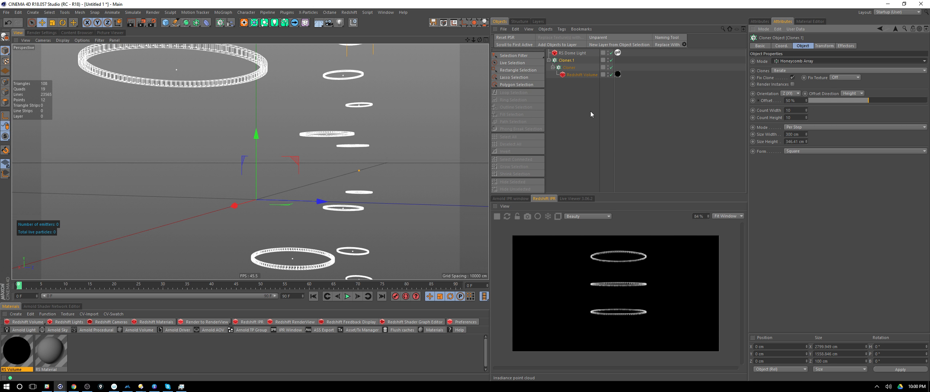
pyautogui.keyDown('alt'); pyautogui.moveTo(272, 185); pyautogui.dragTo(205, 200, button='right'); pyautogui.keyUp('alt')
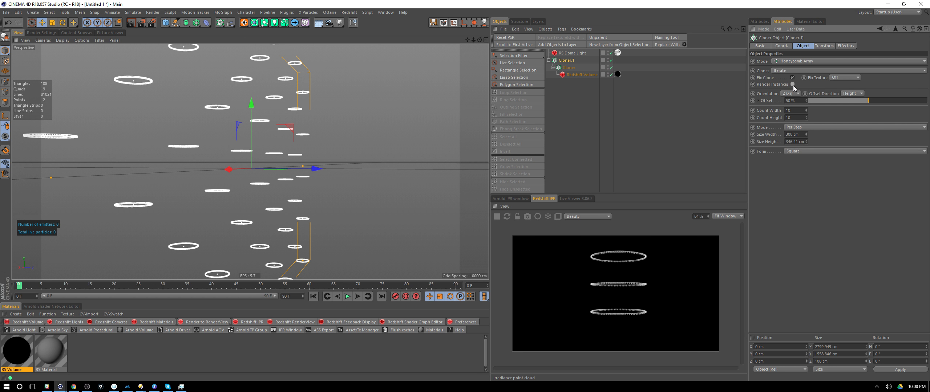
# Turn Render Instances back off on both the inner radial Cloner and the outer honeycomb Cloner.
pyautogui.click(572, 71)
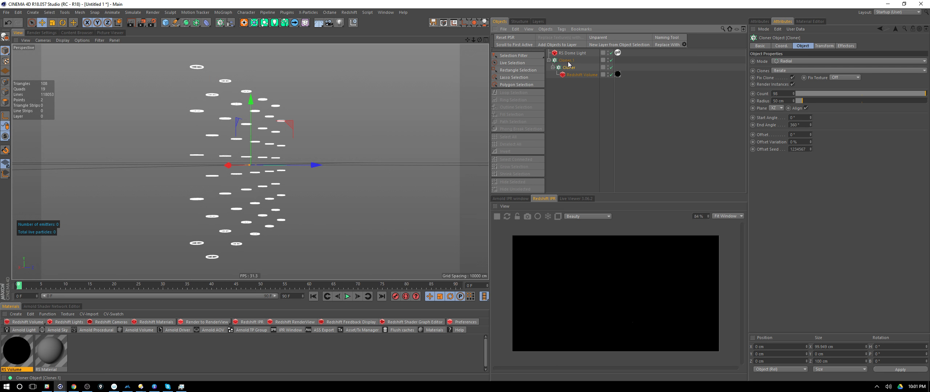
pyautogui.click(792, 84)
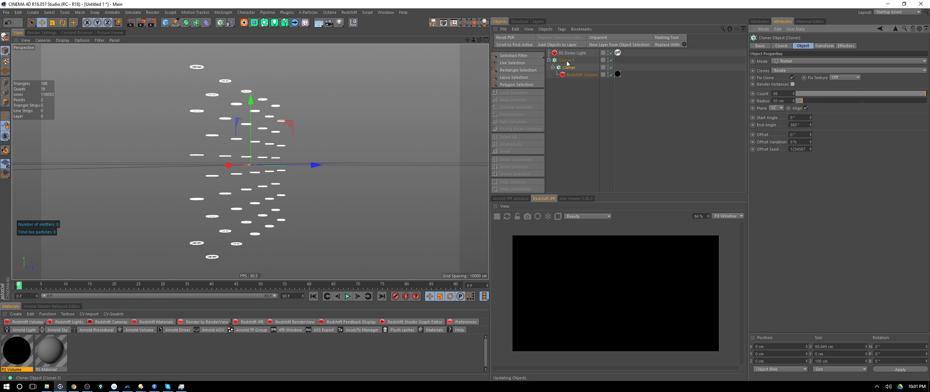
pyautogui.click(793, 85)
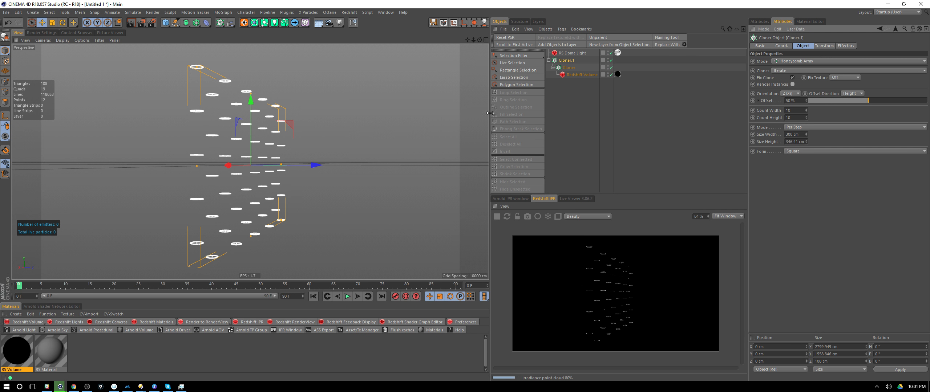
# Set the inner radial Cloner's count to 100 and inspect the honeycomb array of smoke rings.
pyautogui.keyDown('alt'); pyautogui.moveTo(293, 179); pyautogui.dragTo(268, 202); pyautogui.keyUp('alt')
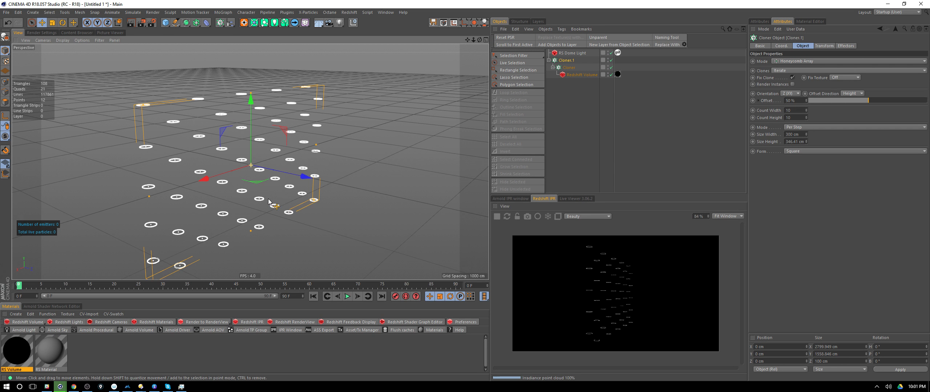
pyautogui.click(569, 67)
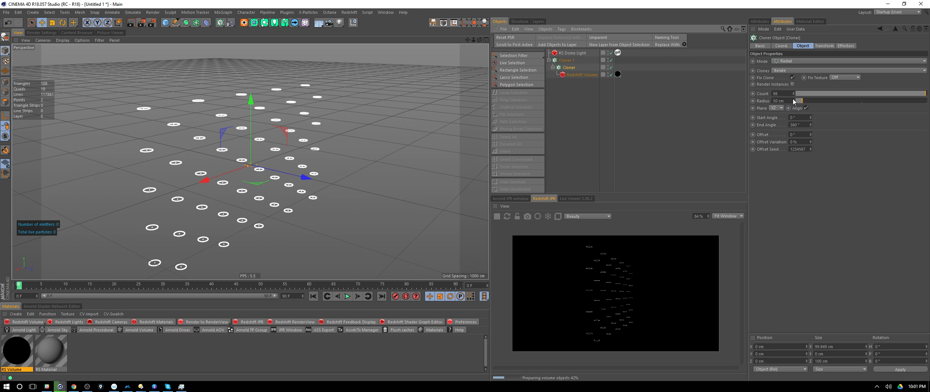
pyautogui.click(778, 93)
pyautogui.write('100')
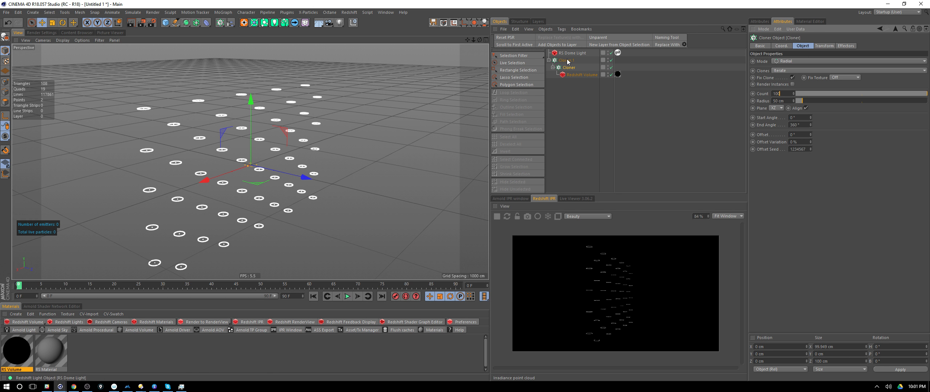
pyautogui.click(569, 61)
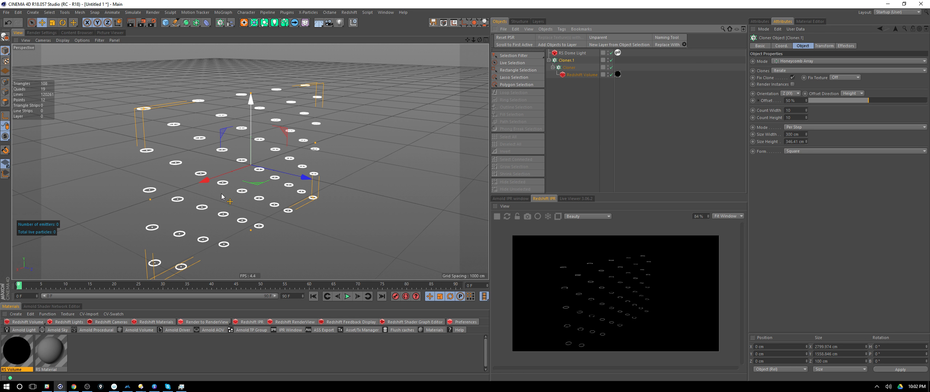
pyautogui.keyDown('alt'); pyautogui.moveTo(246, 196); pyautogui.dragTo(200, 184); pyautogui.keyUp('alt')
pyautogui.keyDown('alt'); pyautogui.moveTo(263, 148); pyautogui.dragTo(249, 146); pyautogui.keyUp('alt')
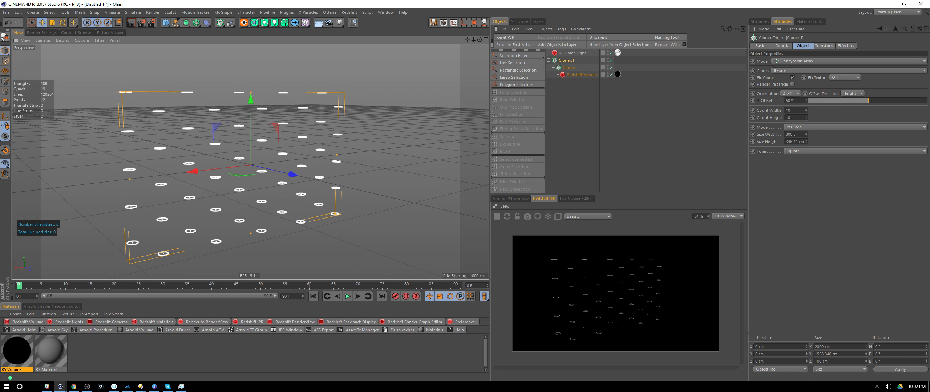
# Switch to the Restream Chat window in Google Chrome.
pyautogui.moveTo(564, 91); pyautogui.dragTo(566, 67)
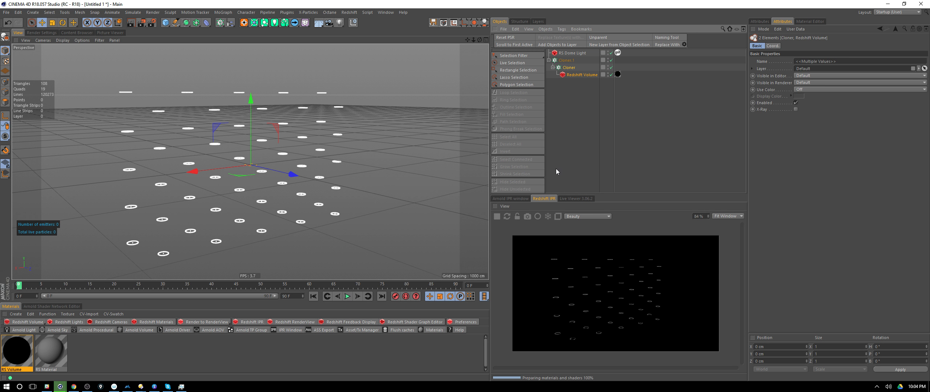
pyautogui.hotkey('alt', 'Tab')
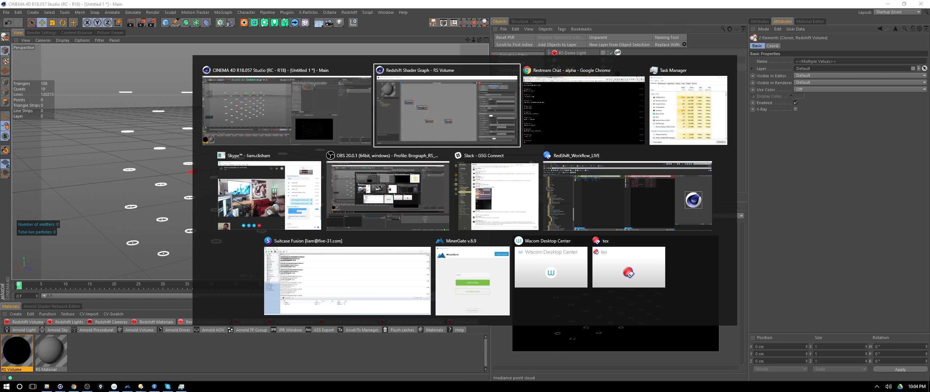
pyautogui.hotkey('alt', 'Tab')
pyautogui.hotkey('alt', 'Tab')
pyautogui.hotkey('alt', 'Tab')
pyautogui.hotkey('alt', 'Tab')
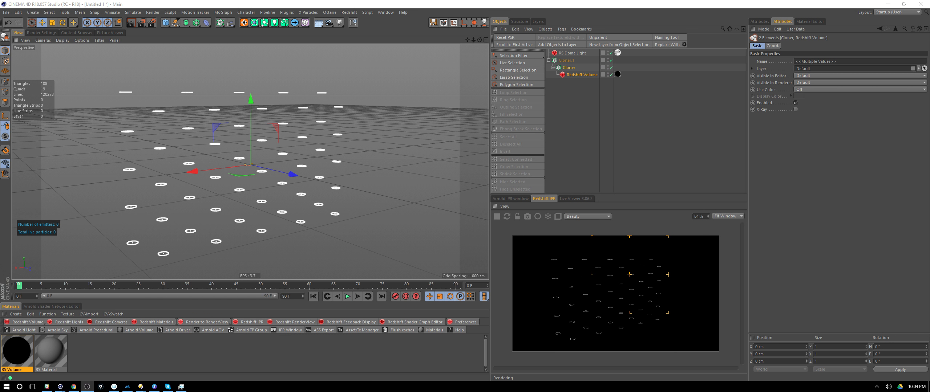
pyautogui.hotkey('alt', 'Tab')
pyautogui.hotkey('alt', 'Tab')
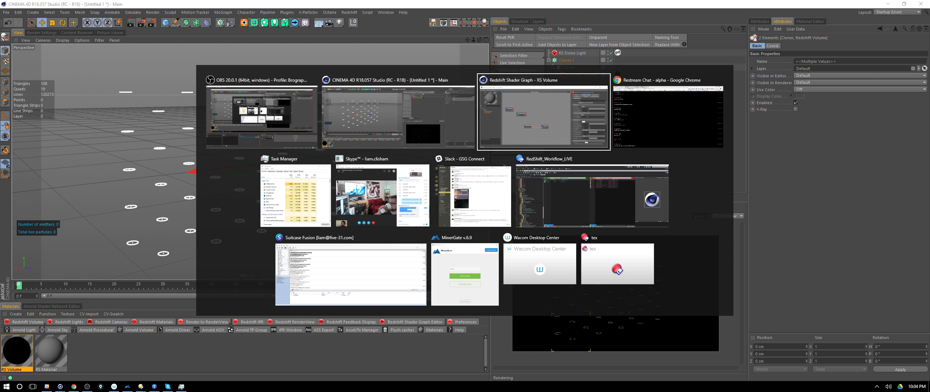
pyautogui.hotkey('alt', 'Tab')
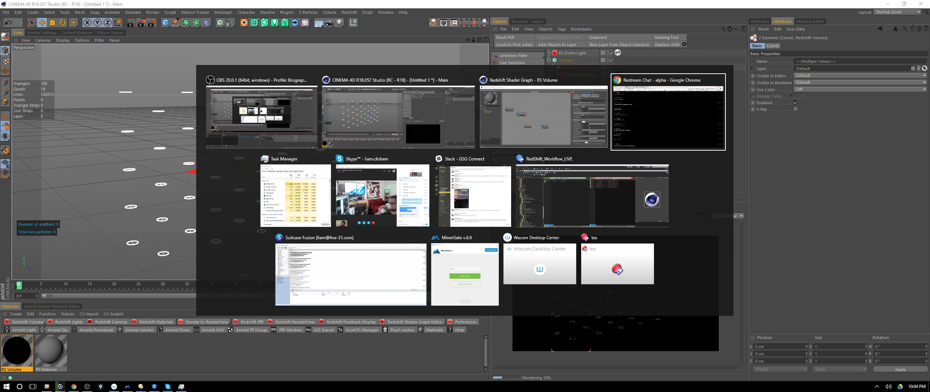